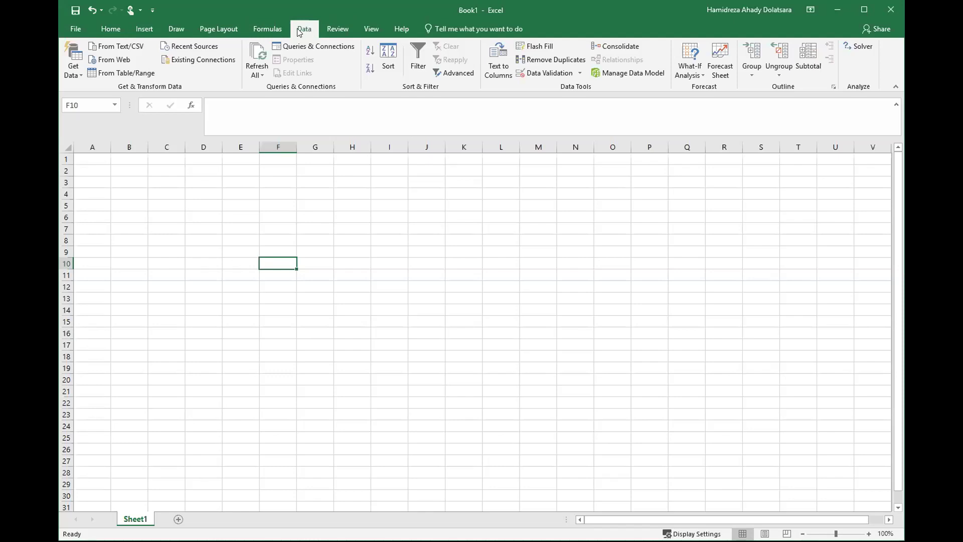
{"action": "left_click", "coordinate": [76, 29]}
{"action": "left_click", "coordinate": [81, 27]}
{"action": "left_click", "coordinate": [110, 29]}
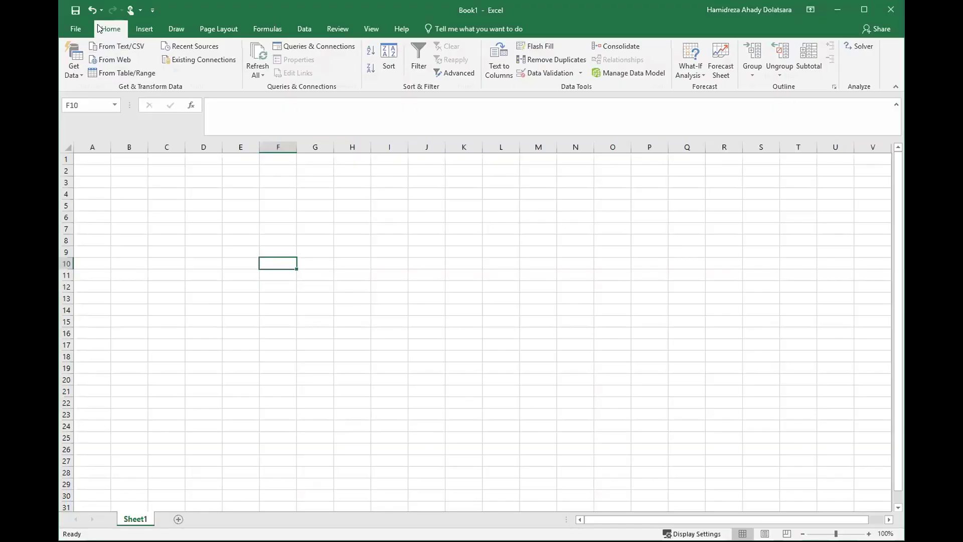
{"action": "left_click", "coordinate": [297, 26]}
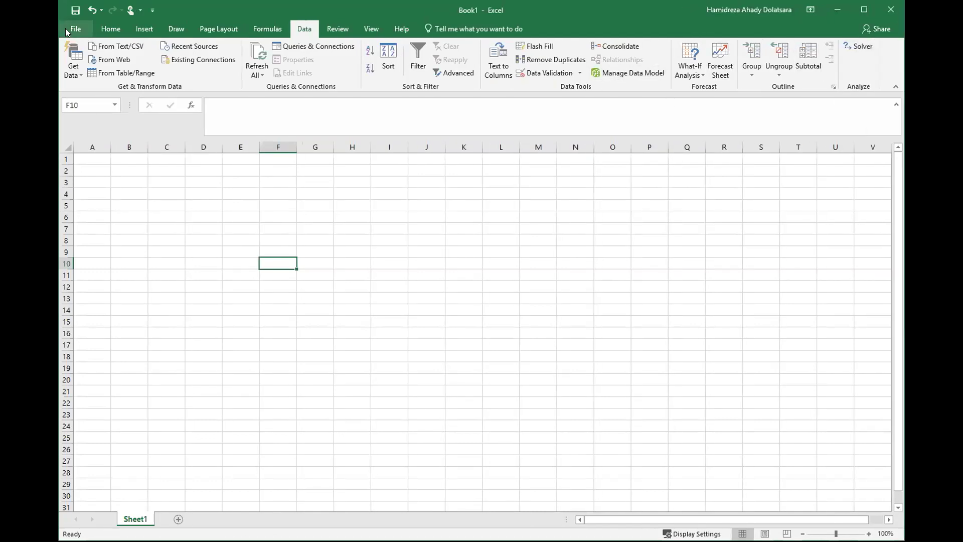
- Make sure the Solver Add-in is enabled in the list of Excel add-ins
{"action": "left_click", "coordinate": [71, 29]}
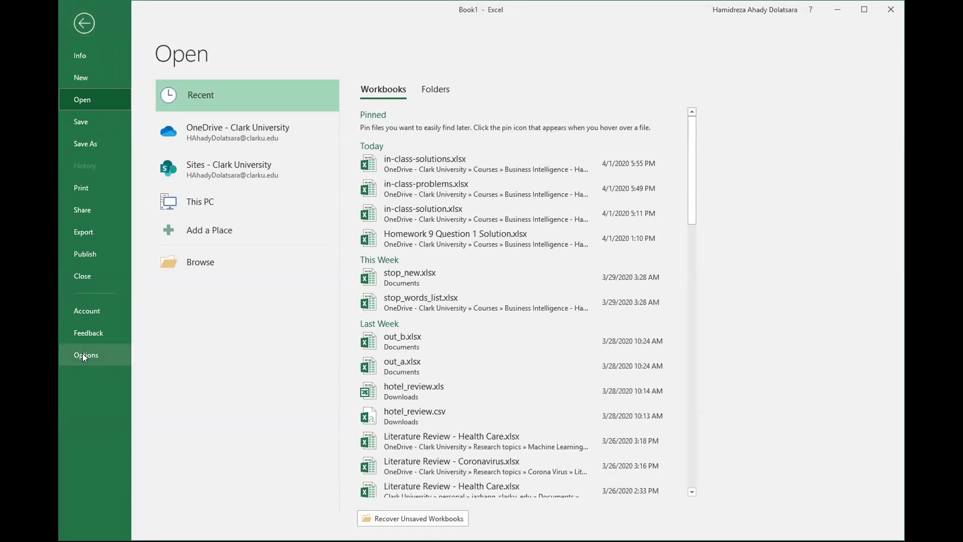
{"action": "left_click", "coordinate": [83, 354]}
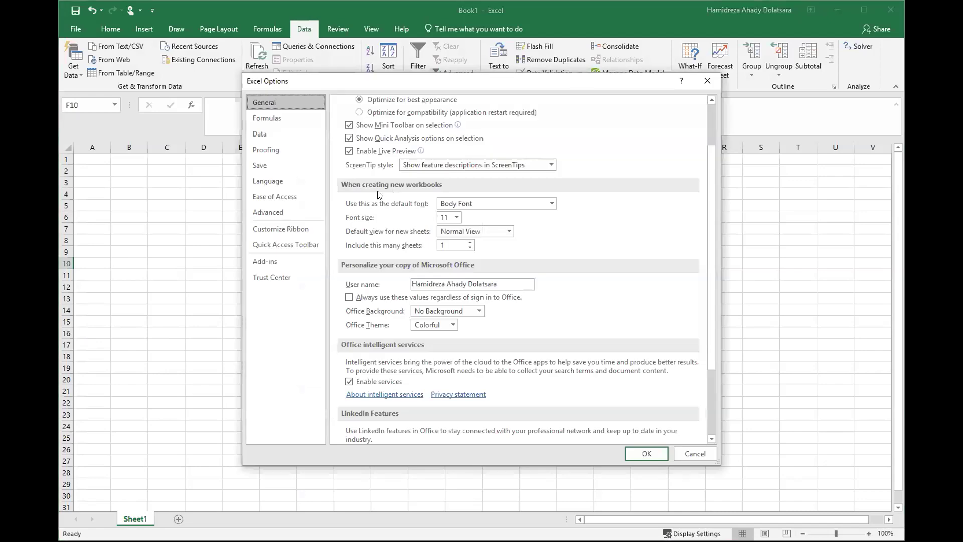
{"action": "left_click", "coordinate": [272, 266]}
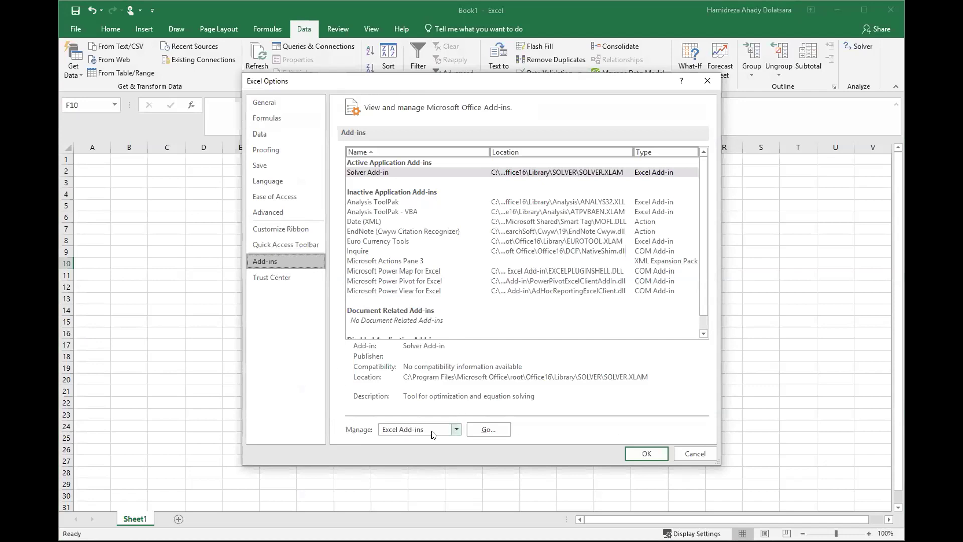
{"action": "left_click", "coordinate": [454, 430]}
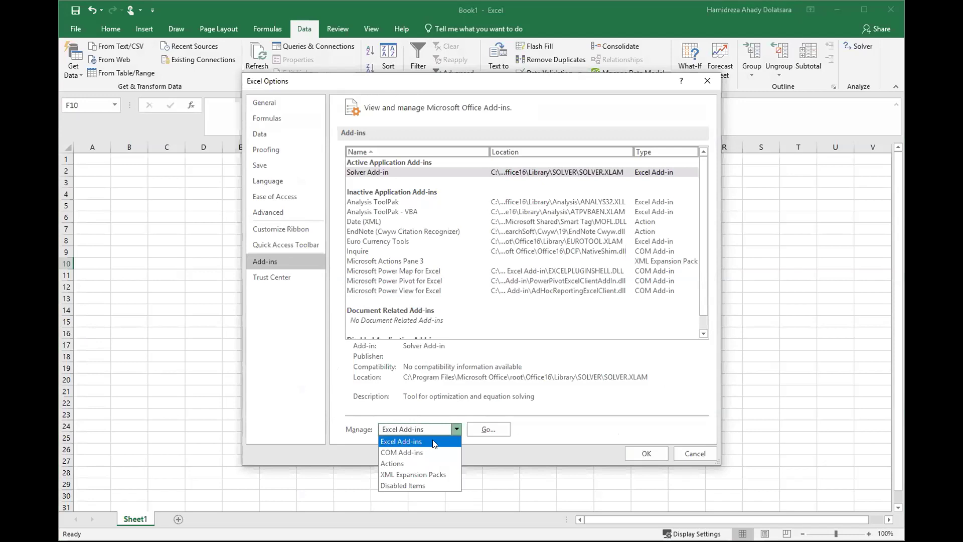
{"action": "left_click", "coordinate": [435, 442]}
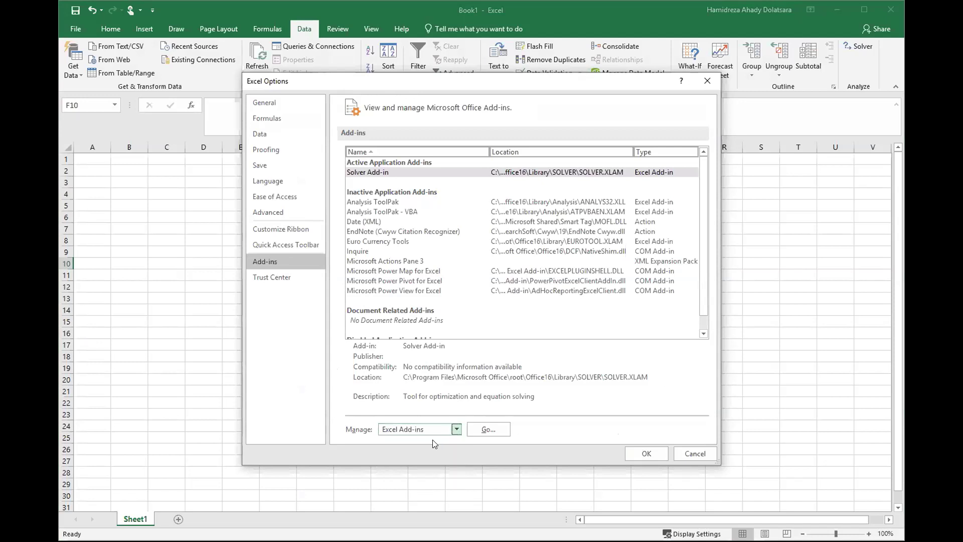
{"action": "left_click", "coordinate": [490, 430]}
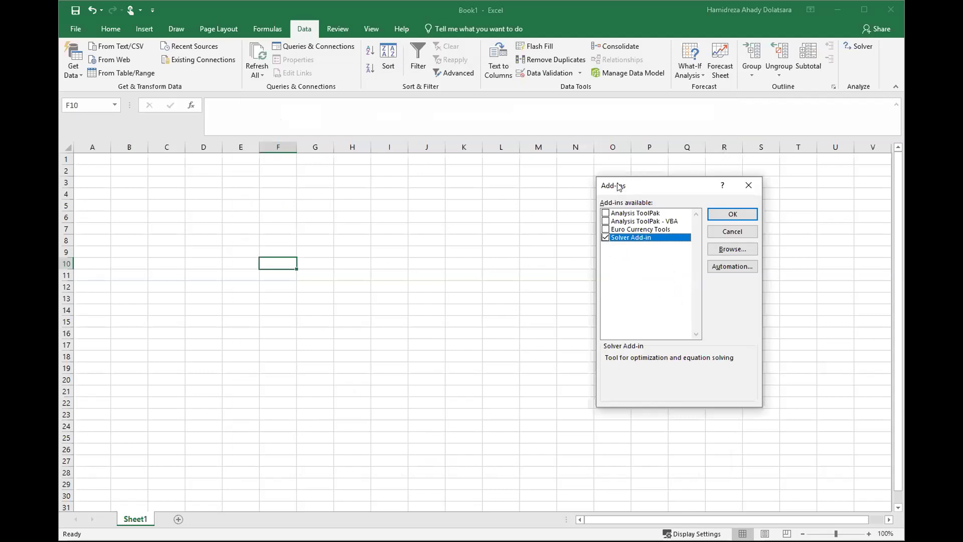
{"action": "left_click_drag", "start_coordinate": [620, 187], "coordinate": [586, 178]}
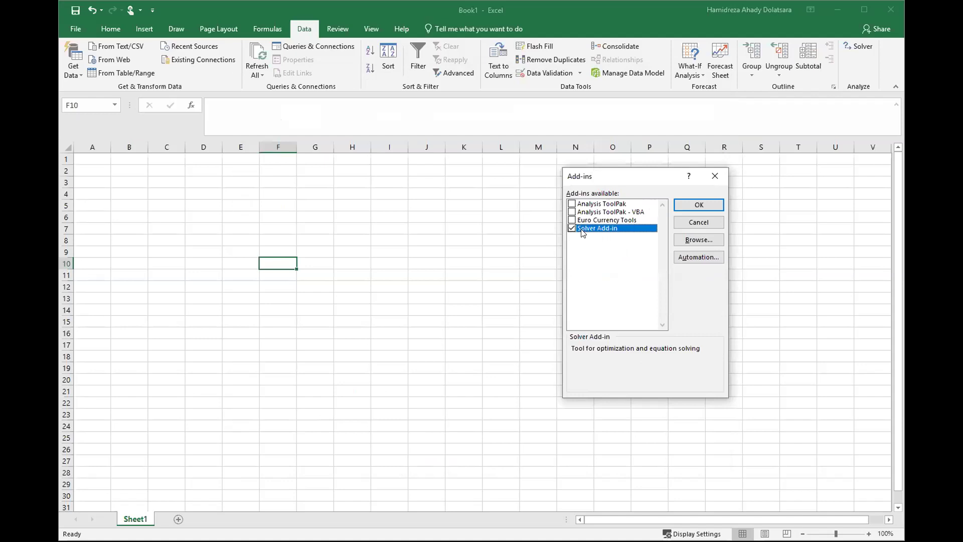
{"action": "left_click", "coordinate": [684, 204]}
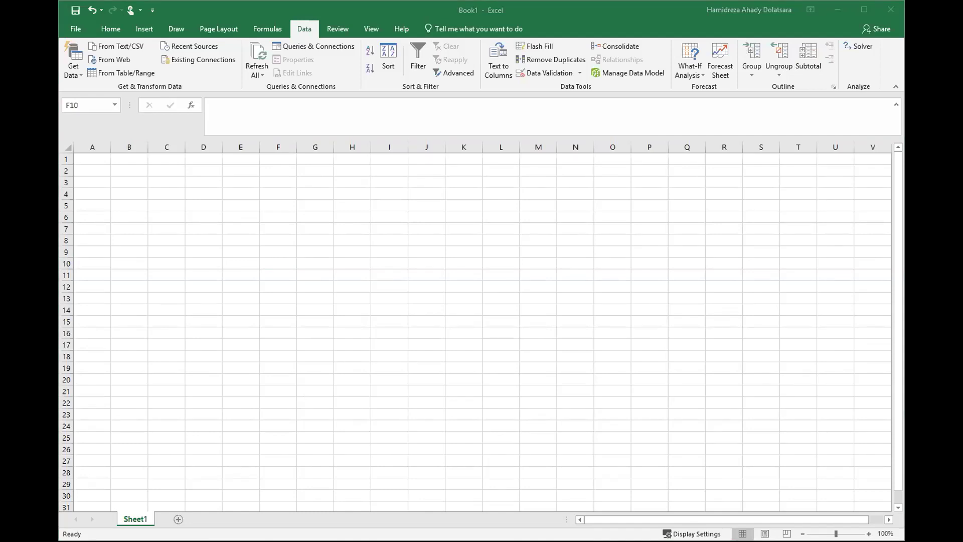
- Enter the decision variable names S in cell C3 and H in cell D3
{"action": "left_click", "coordinate": [168, 179]}
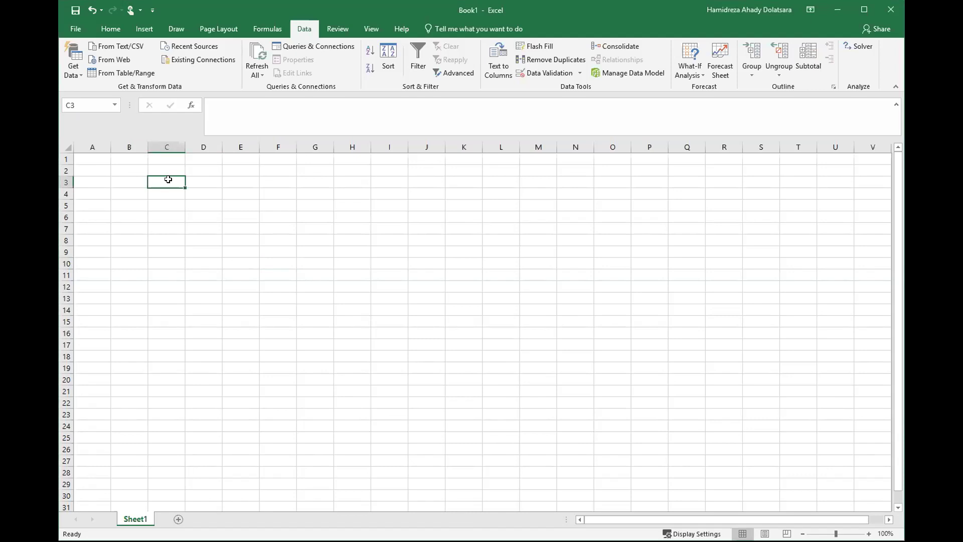
{"action": "double_click", "coordinate": [168, 179]}
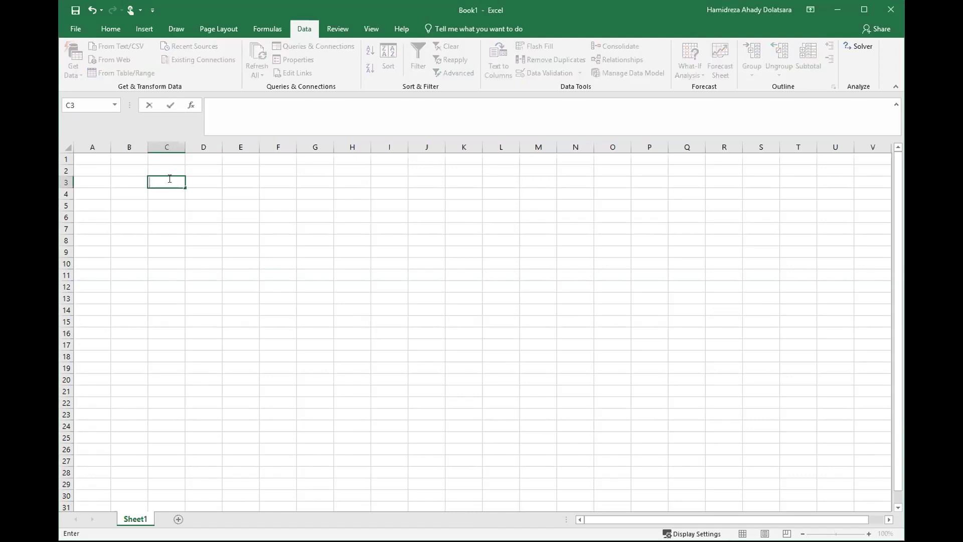
{"action": "type", "text": "H"}
{"action": "key", "text": "BackSpace"}
{"action": "type", "text": "S"}
{"action": "key", "text": "Tab"}
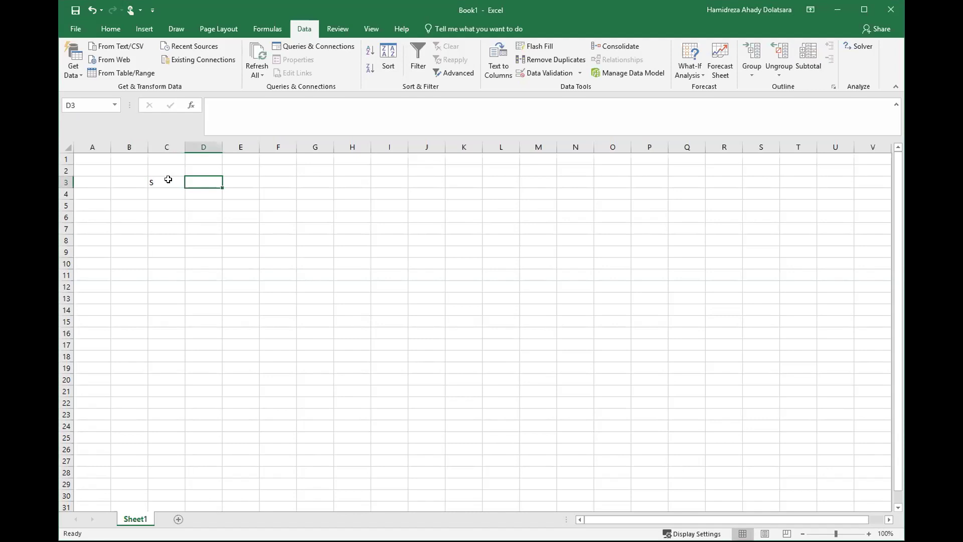
{"action": "type", "text": "H"}
{"action": "key", "text": "Return"}
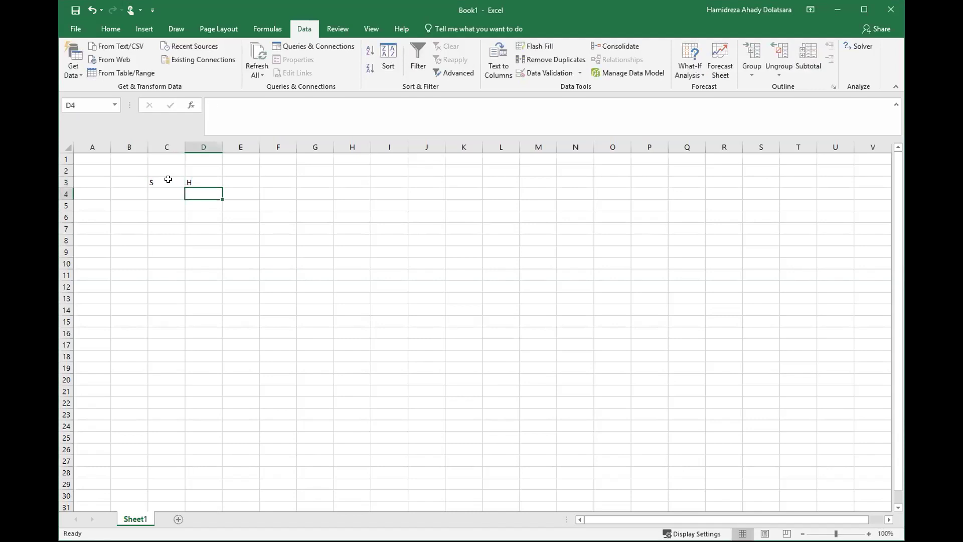
- Widen column B and label cell B3 "Decision variables"
{"action": "key", "text": "Left"}
{"action": "key", "text": "Left"}
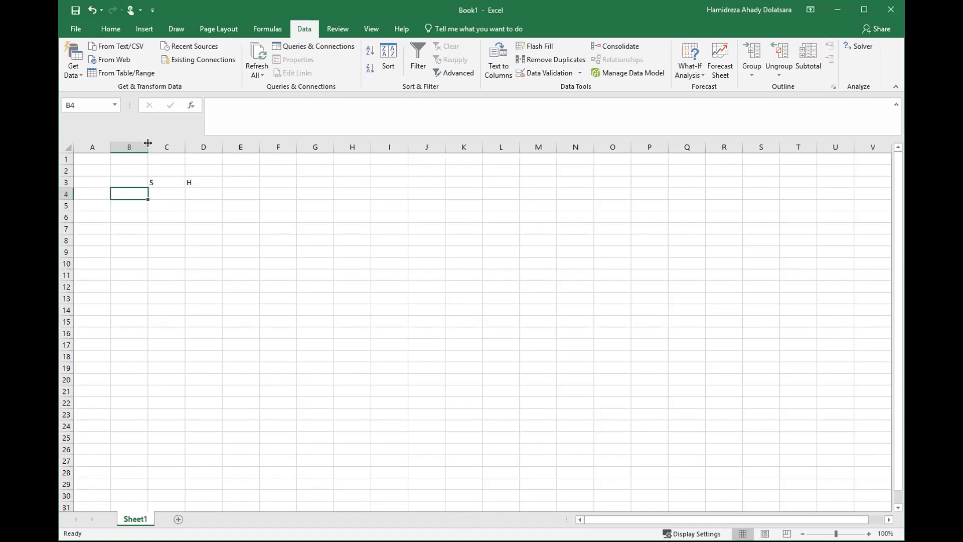
{"action": "left_click_drag", "start_coordinate": [148, 143], "coordinate": [208, 143]}
{"action": "left_click", "coordinate": [156, 180]}
{"action": "type", "text": "Decision variable"}
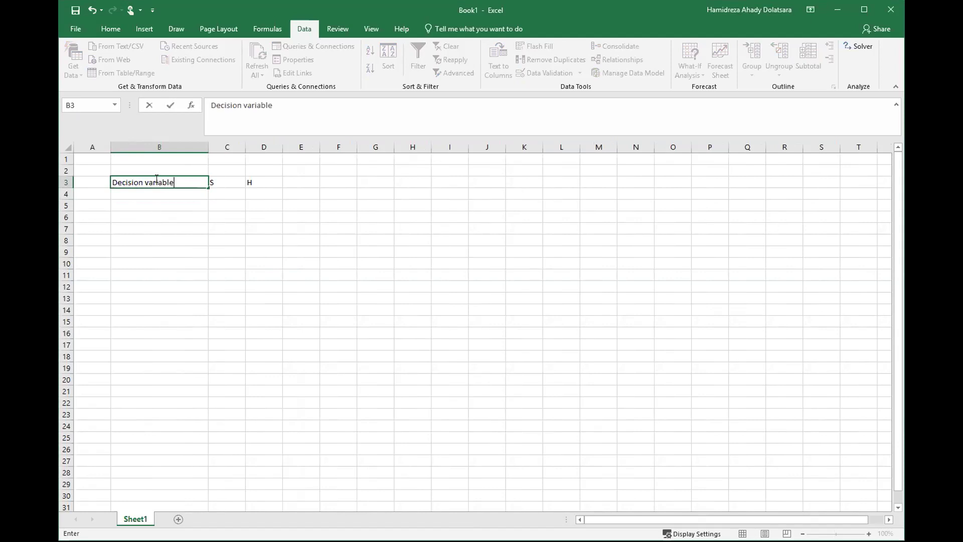
{"action": "type", "text": "s"}
{"action": "key", "text": "Return"}
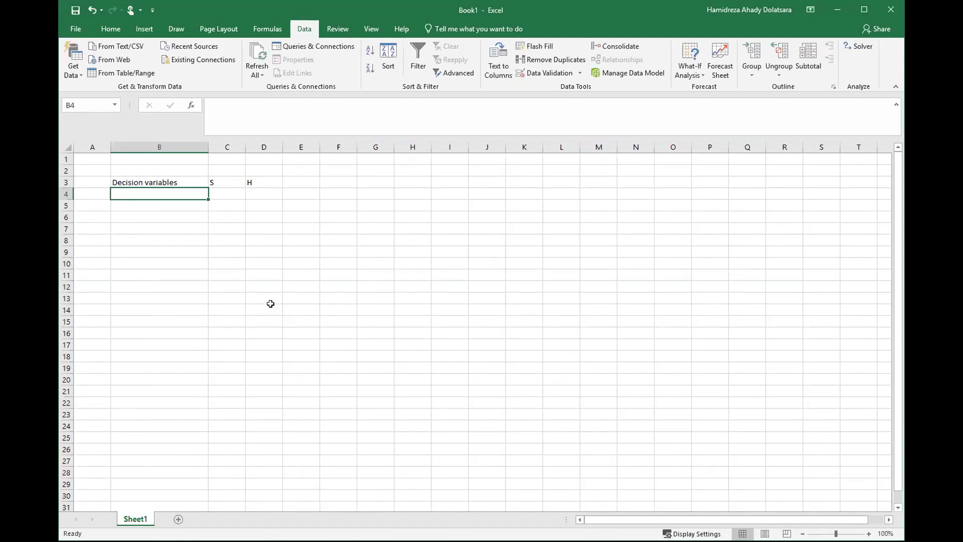
- Label cell B4 "Decision variables' values"
{"action": "type", "text": "D"}
{"action": "key", "text": "shift+Right"}
{"action": "key", "text": "shift+Right"}
{"action": "key", "text": "shift+Right"}
{"action": "key", "text": "shift+Right"}
{"action": "key", "text": "shift+Right"}
{"action": "key", "text": "shift+Right"}
{"action": "key", "text": "shift+Right"}
{"action": "key", "text": "shift+Right"}
{"action": "key", "text": "shift+Right"}
{"action": "key", "text": "shift+Right"}
{"action": "key", "text": "shift+Right"}
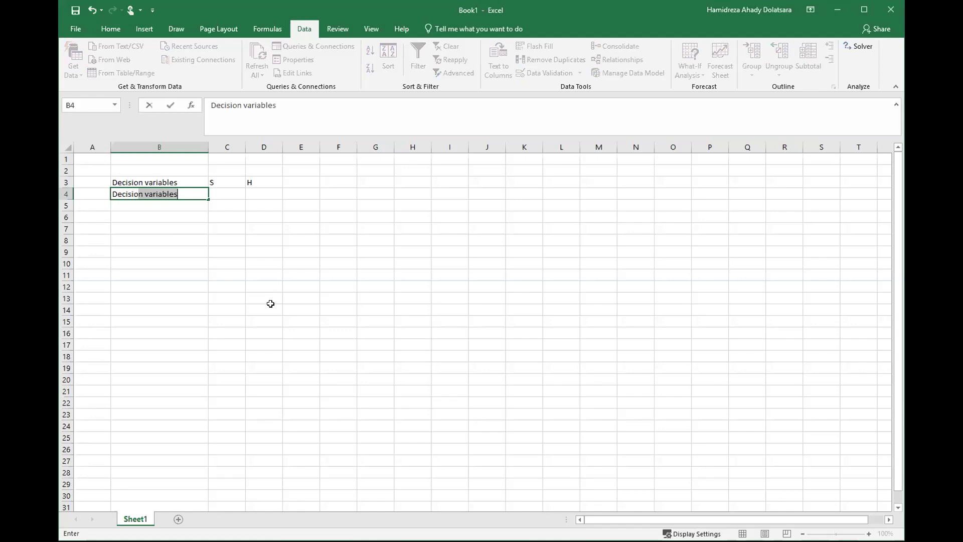
{"action": "key", "text": "shift+Right"}
{"action": "key", "text": "shift+Right"}
{"action": "key", "text": "shift+Right"}
{"action": "key", "text": "shift+Right"}
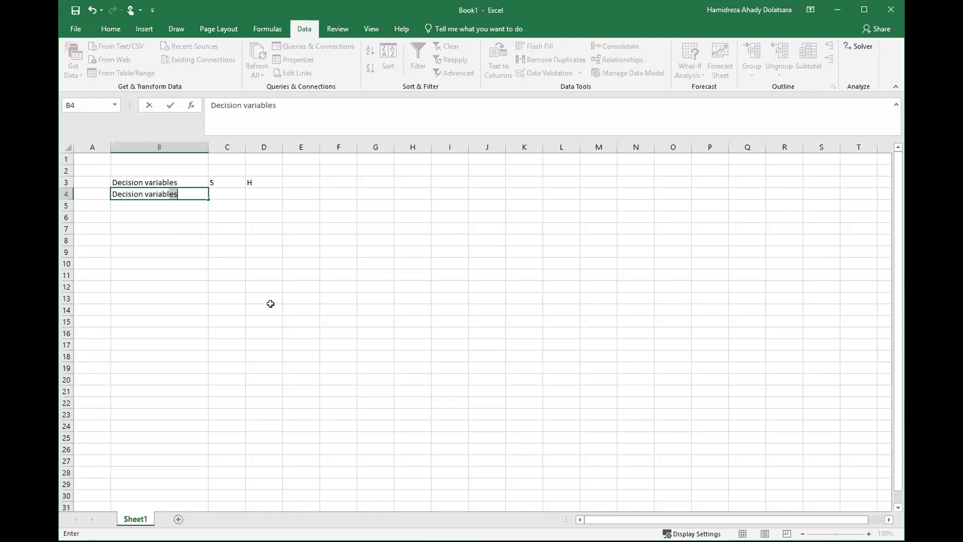
{"action": "type", "text": "' values"}
{"action": "key", "text": "Return"}
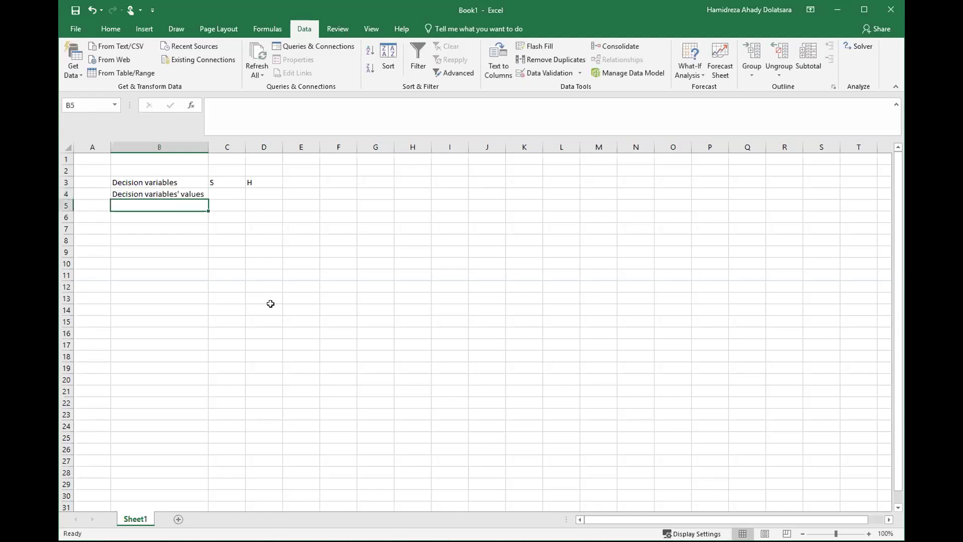
- Fill the decision variable value cells C4:D4 with yellow
{"action": "left_click_drag", "start_coordinate": [217, 194], "coordinate": [259, 195]}
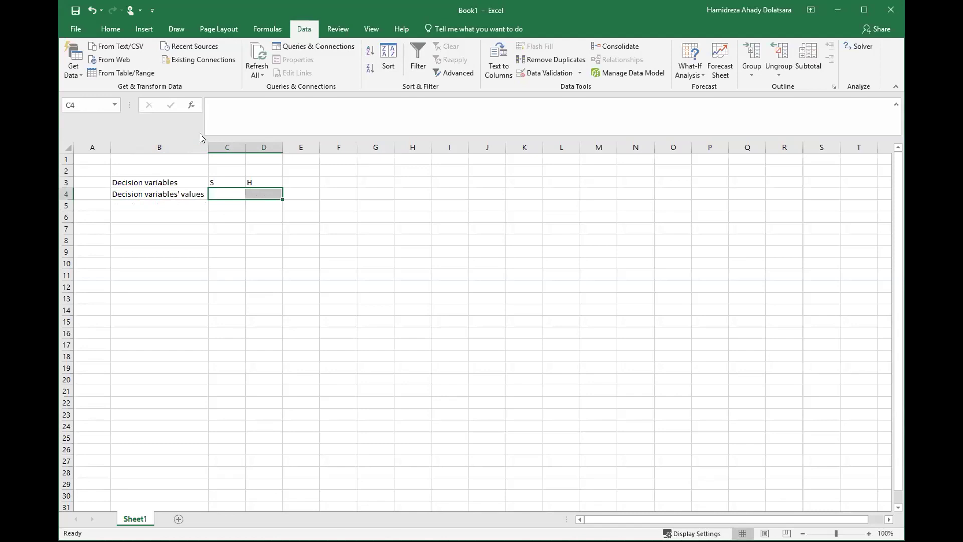
{"action": "left_click", "coordinate": [111, 28]}
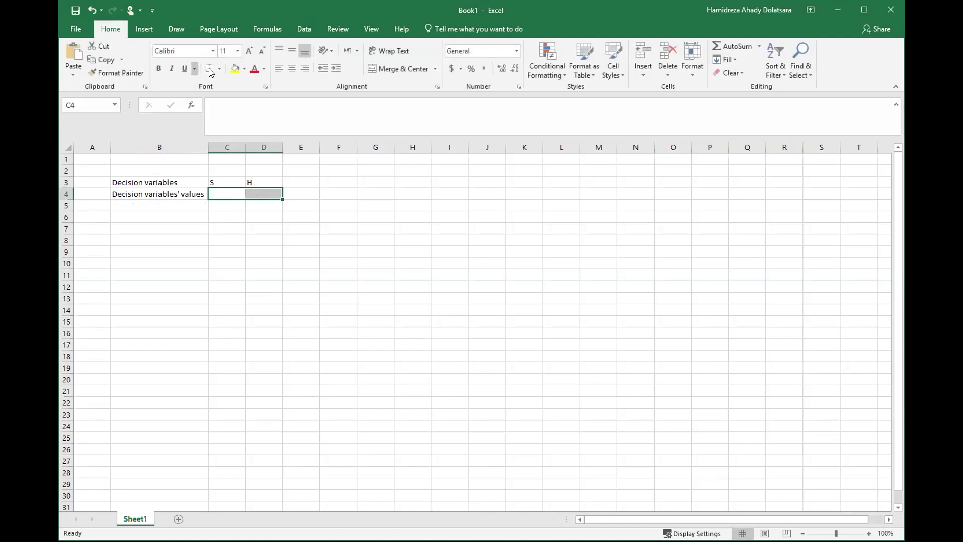
{"action": "left_click", "coordinate": [236, 69]}
{"action": "left_click", "coordinate": [291, 250]}
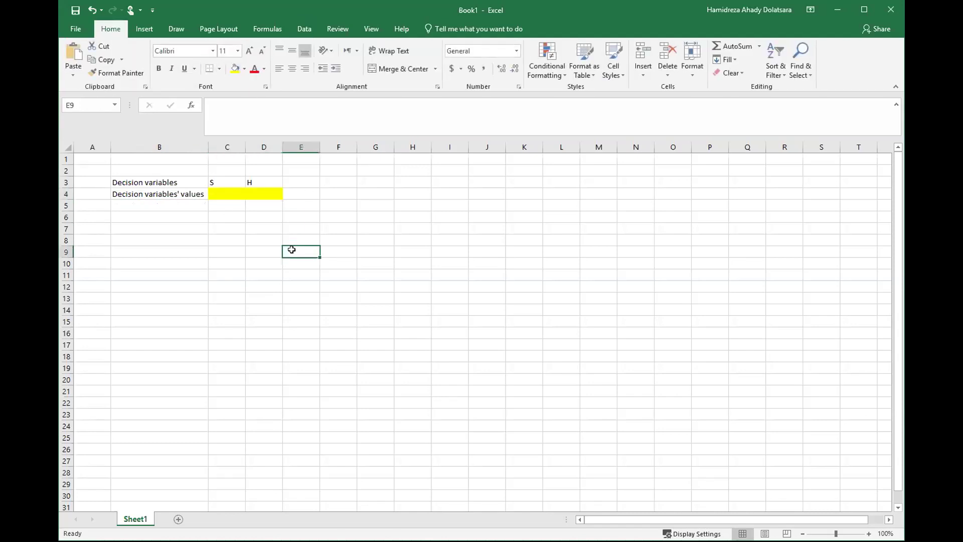
{"action": "mouse_move", "coordinate": [220, 182]}
{"action": "left_mouse_down"}
{"action": "mouse_move", "coordinate": [262, 181]}
{"action": "mouse_move", "coordinate": [222, 191]}
{"action": "left_mouse_up"}
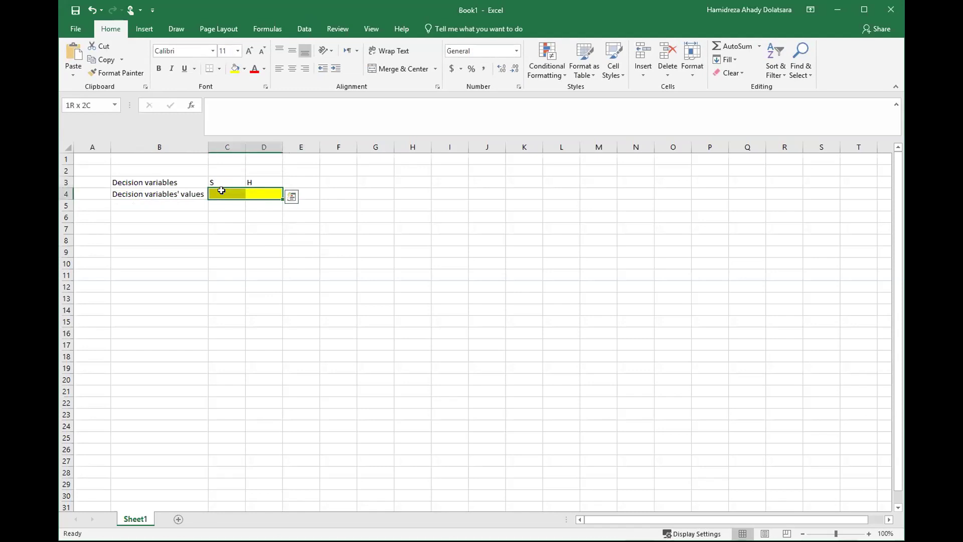
- Label cell B5 "Objective Function"
{"action": "left_click", "coordinate": [163, 202]}
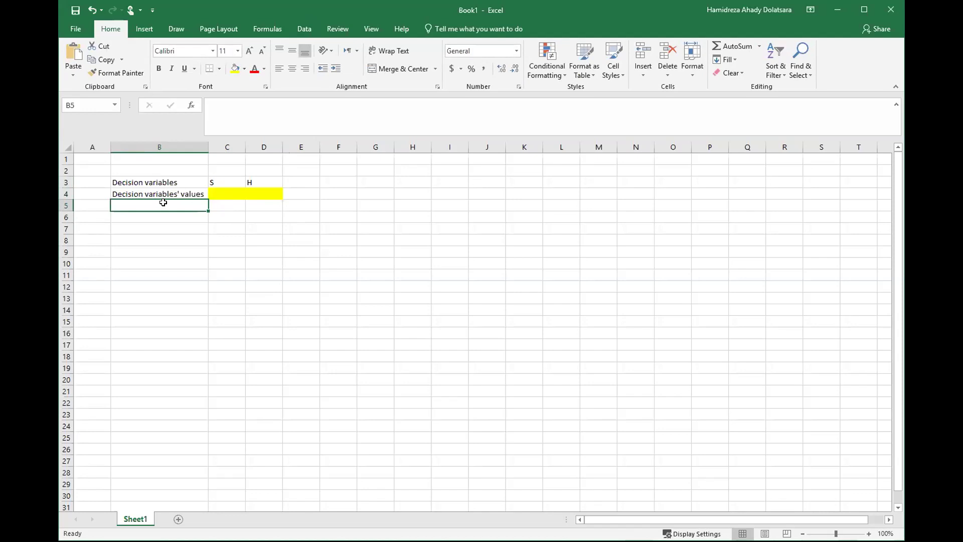
{"action": "type", "text": "Objex"}
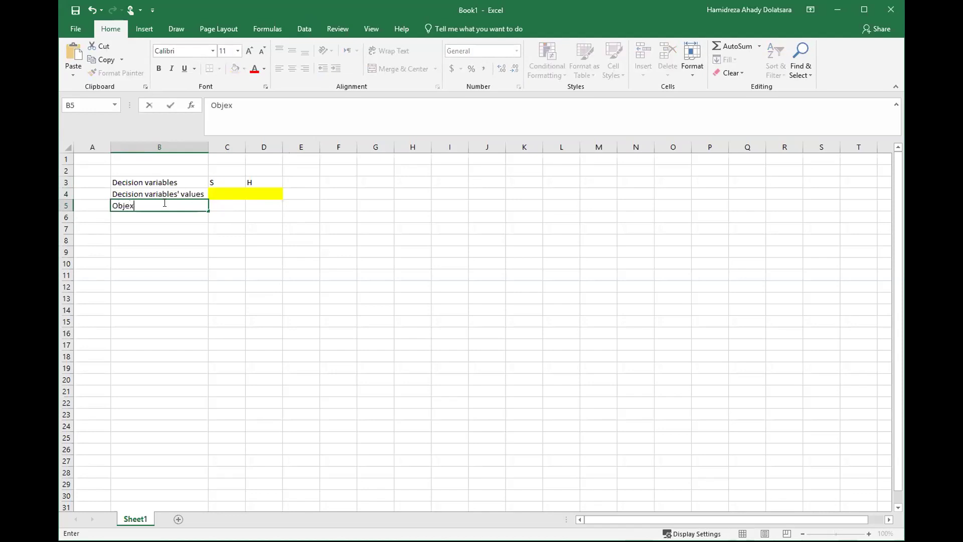
{"action": "type", "text": "tive"}
{"action": "key", "text": "BackSpace"}
{"action": "key", "text": "BackSpace"}
{"action": "key", "text": "BackSpace"}
{"action": "key", "text": "BackSpace"}
{"action": "key", "text": "BackSpace"}
{"action": "type", "text": "ctive Function"}
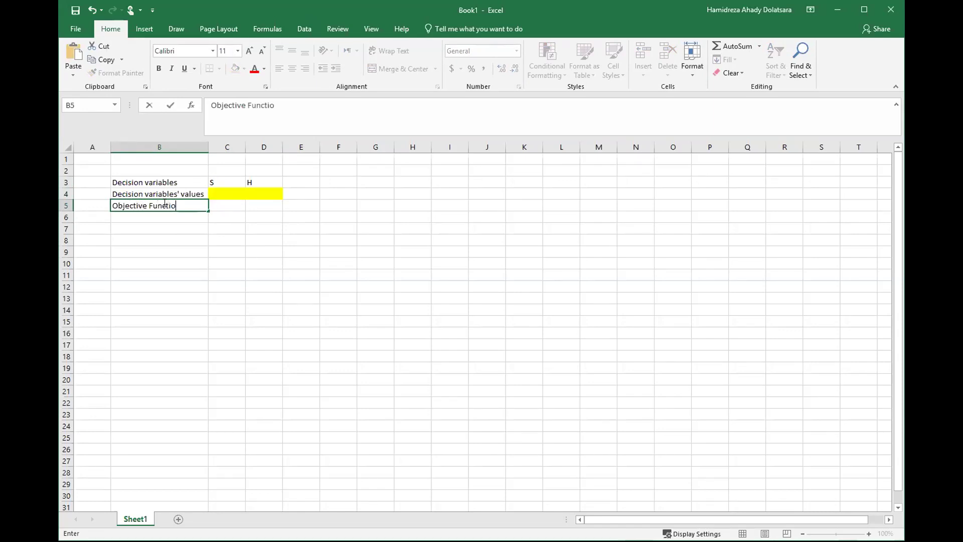
{"action": "key", "text": "Return"}
- Extend the label in B5 to "Coefficients of the Objective Function" and widen column B to fit it
{"action": "left_click", "coordinate": [232, 203]}
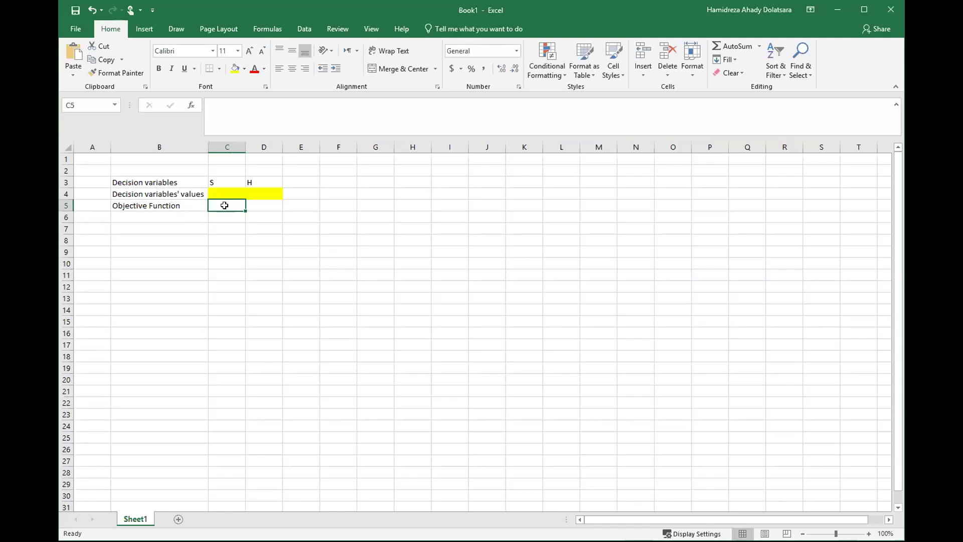
{"action": "double_click", "coordinate": [111, 202]}
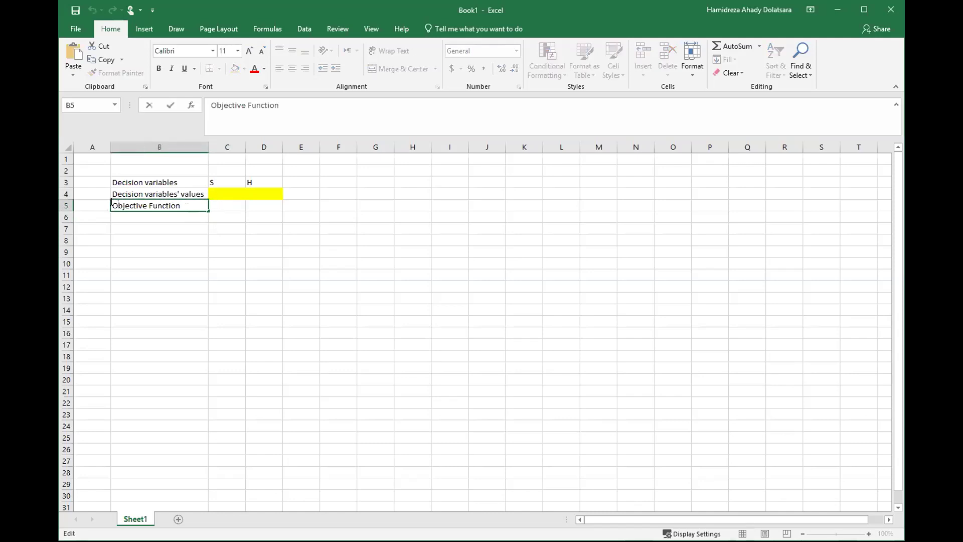
{"action": "type", "text": "Coefficients o"}
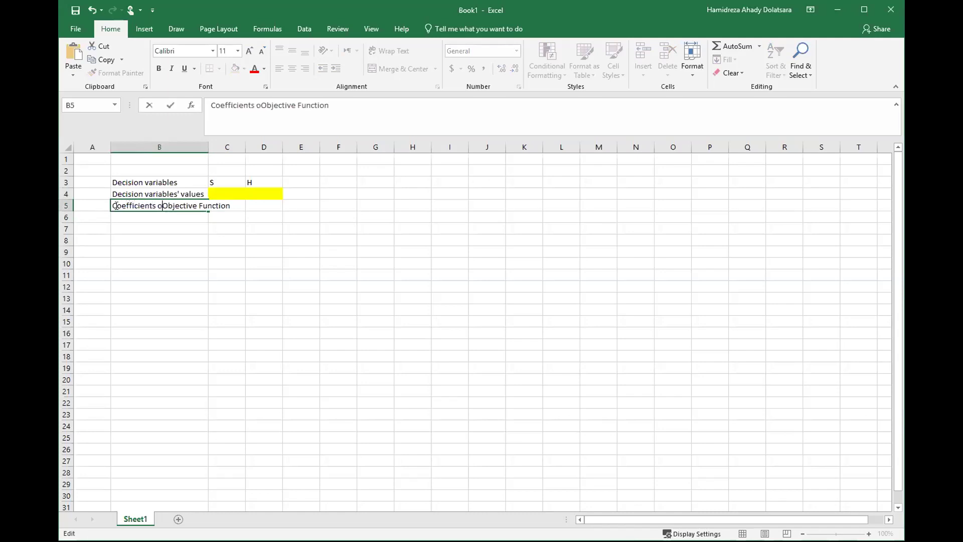
{"action": "type", "text": "f the"}
{"action": "key", "text": "Return"}
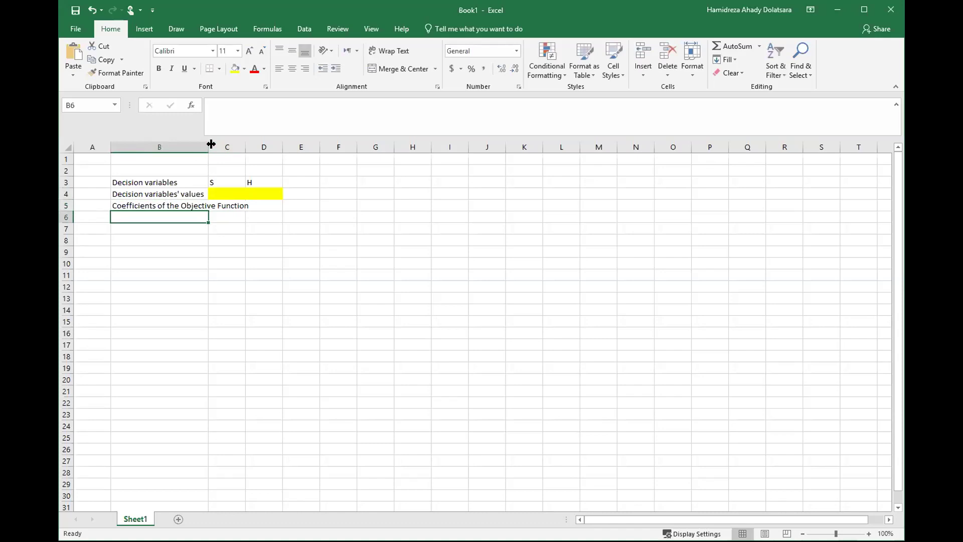
{"action": "left_click_drag", "start_coordinate": [212, 144], "coordinate": [254, 144]}
- Enter the objective function coefficients 5 for S in C5 and 1 for H in D5
{"action": "left_click", "coordinate": [285, 203]}
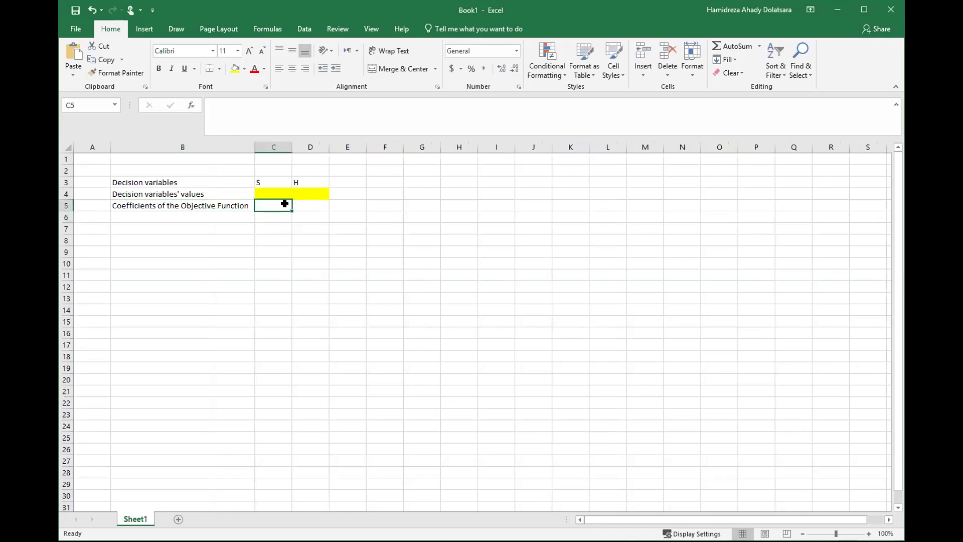
{"action": "type", "text": "5"}
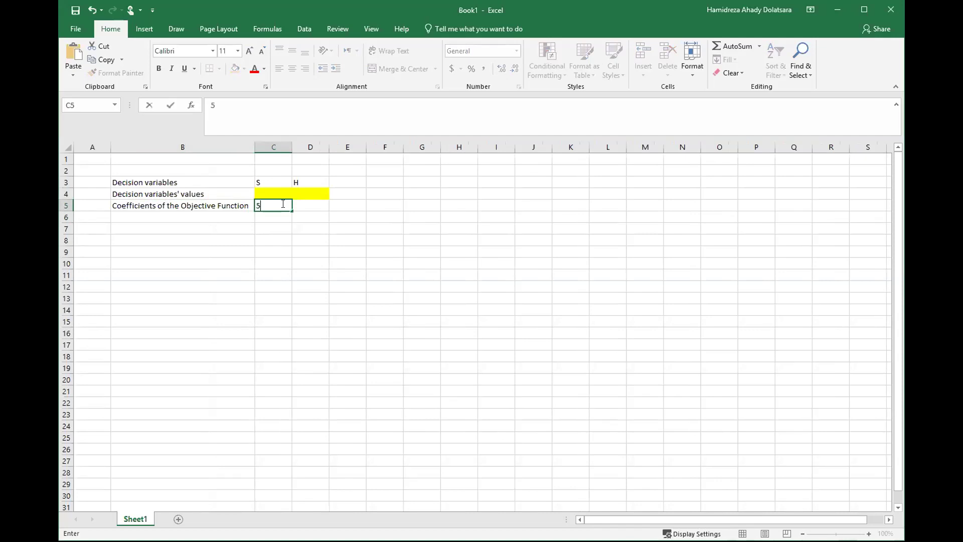
{"action": "key", "text": "Tab"}
{"action": "type", "text": "1"}
{"action": "key", "text": "Tab"}
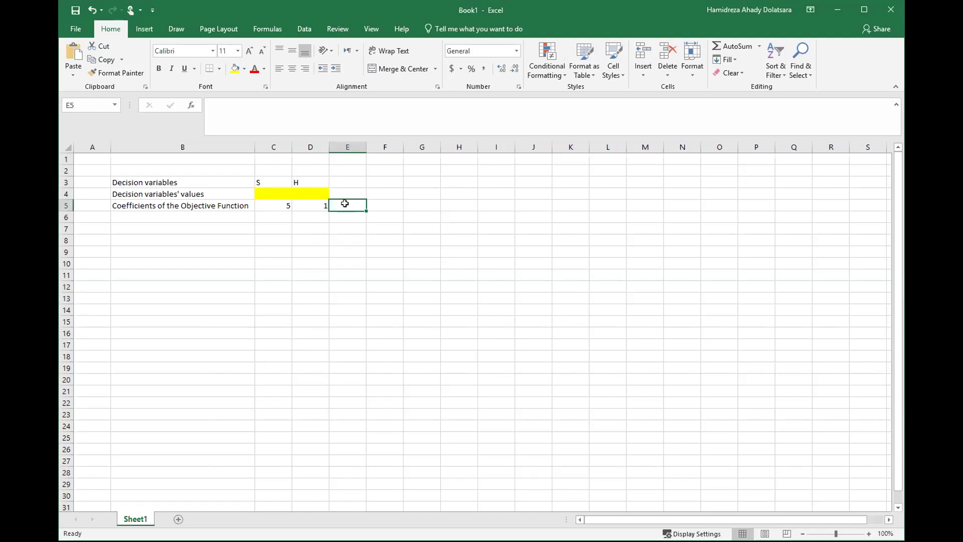
- Enter the objective function formula =C5*C4+D5*D4 in E5
{"action": "type", "text": "="}
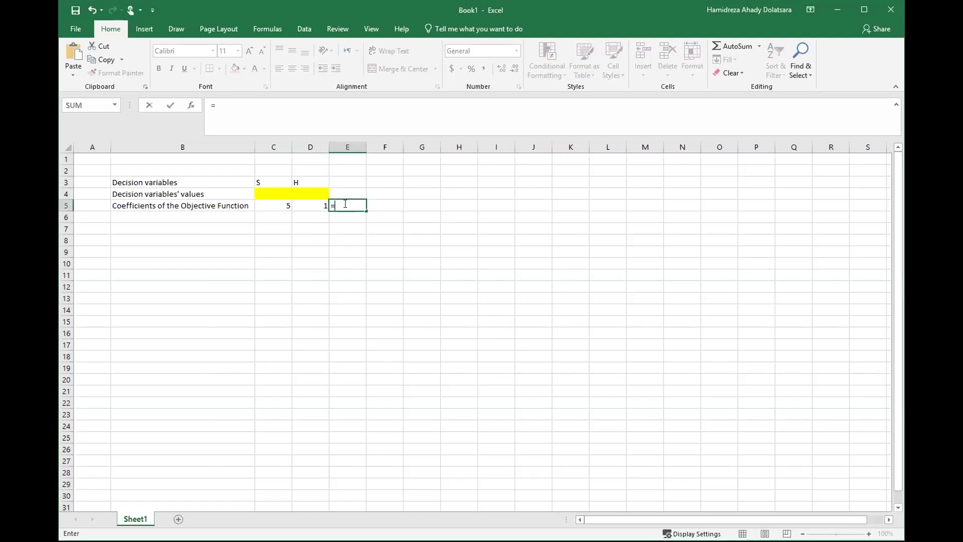
{"action": "left_click", "coordinate": [266, 205]}
{"action": "type", "text": "*"}
{"action": "left_click", "coordinate": [266, 194]}
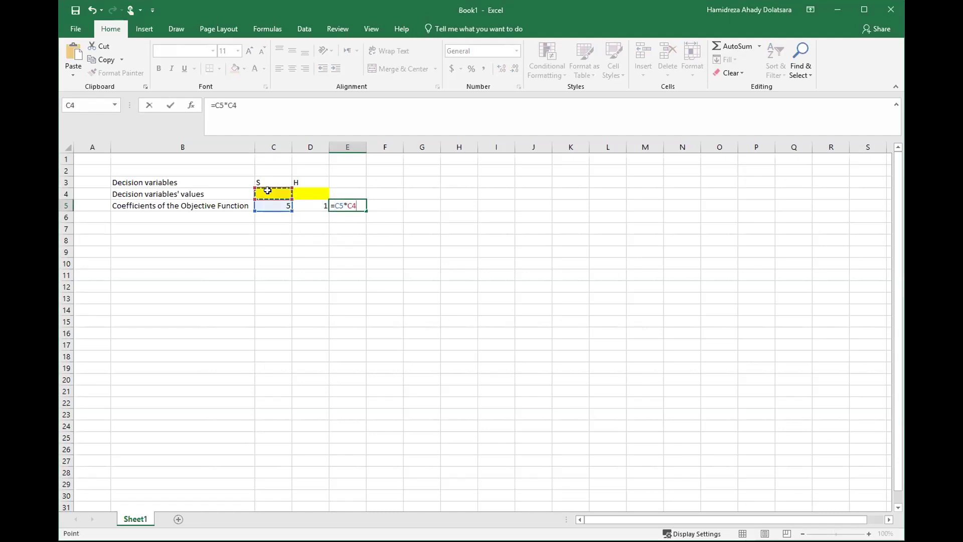
{"action": "type", "text": "+"}
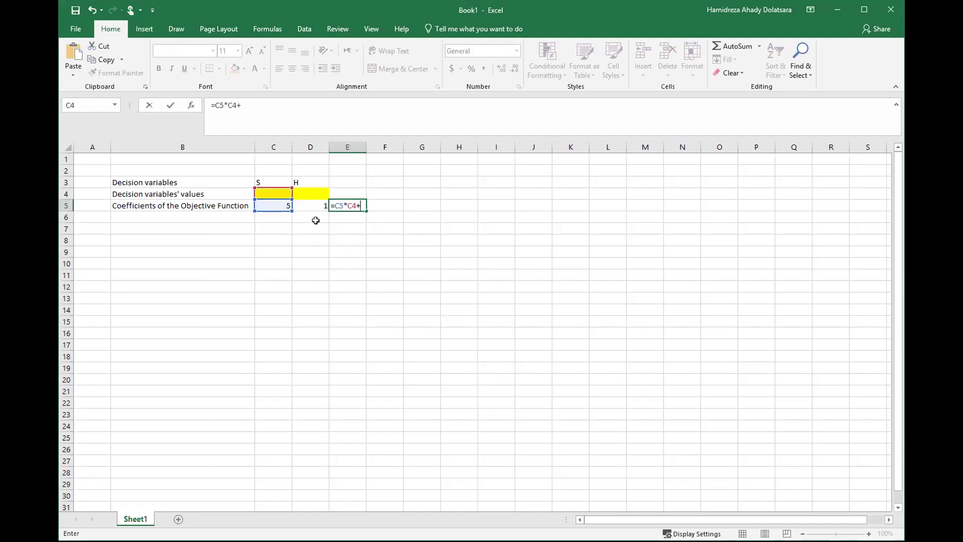
{"action": "left_click", "coordinate": [315, 205]}
{"action": "type", "text": "*"}
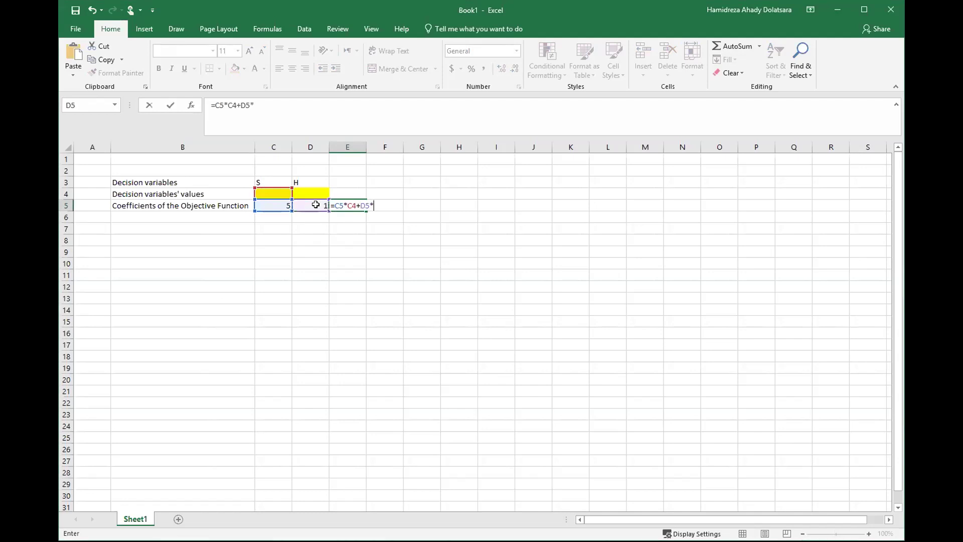
{"action": "left_click", "coordinate": [300, 195]}
{"action": "key", "text": "Return"}
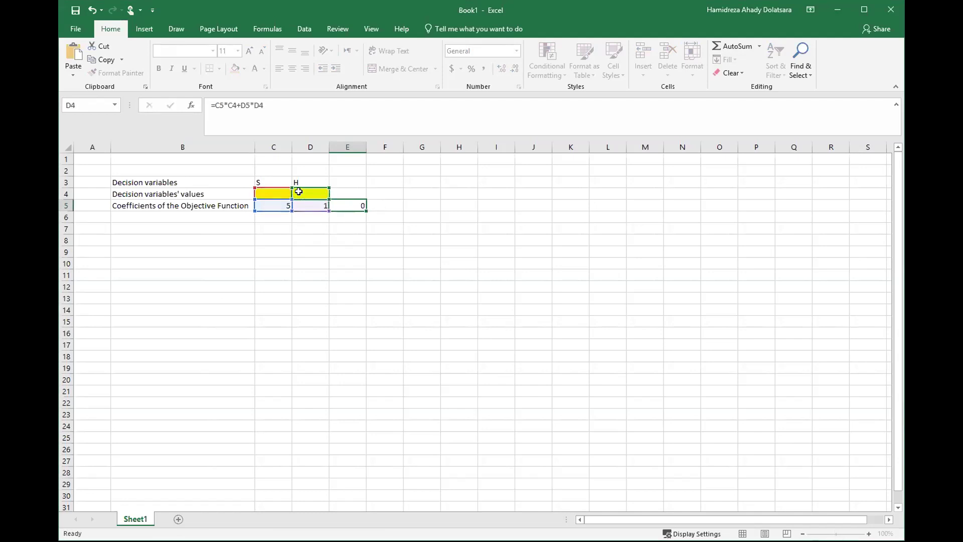
- Label cell E4 "Total" above the objective function formula
{"action": "left_click", "coordinate": [346, 197]}
{"action": "type", "text": "Tot"}
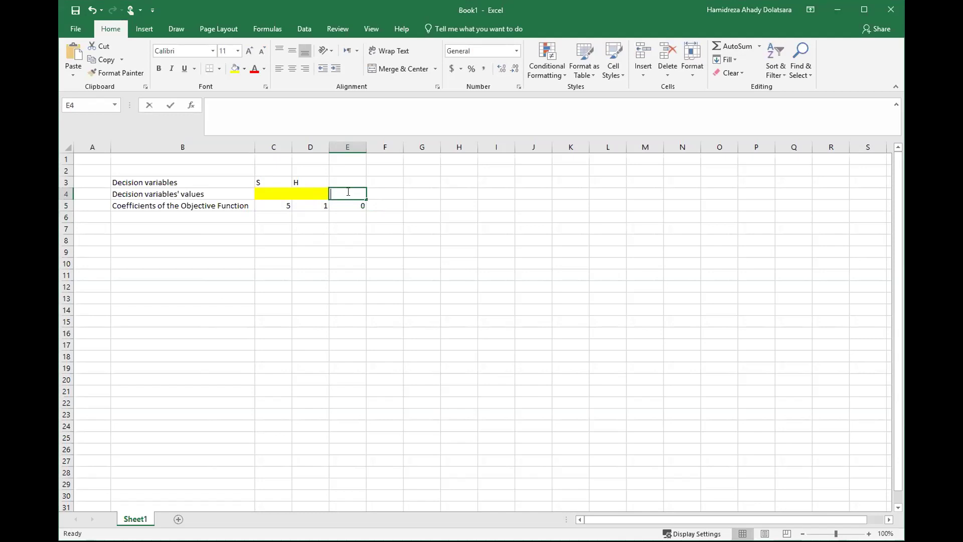
{"action": "type", "text": "al"}
{"action": "key", "text": "Return"}
- Fill the Total cells E4:E5 with light blue
{"action": "left_click_drag", "start_coordinate": [346, 194], "coordinate": [347, 206]}
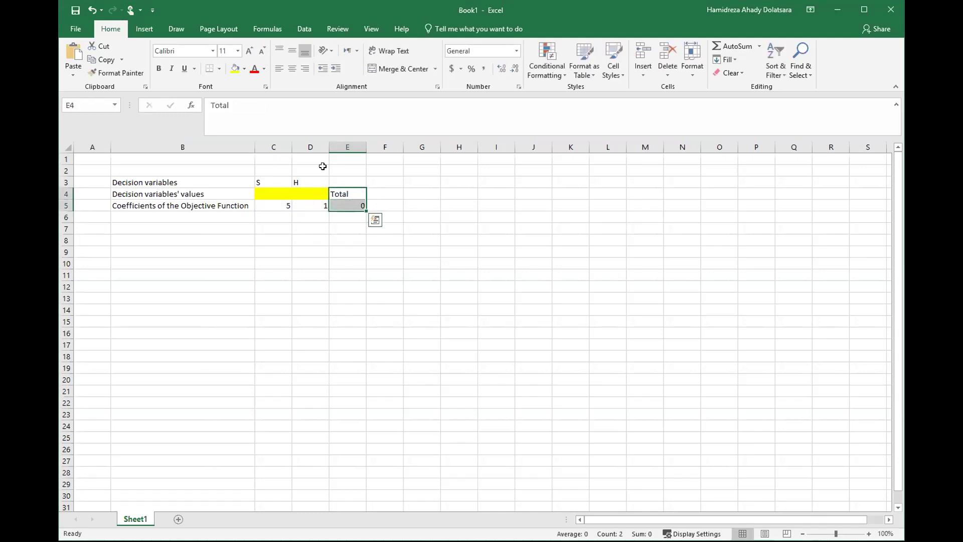
{"action": "left_click", "coordinate": [243, 68]}
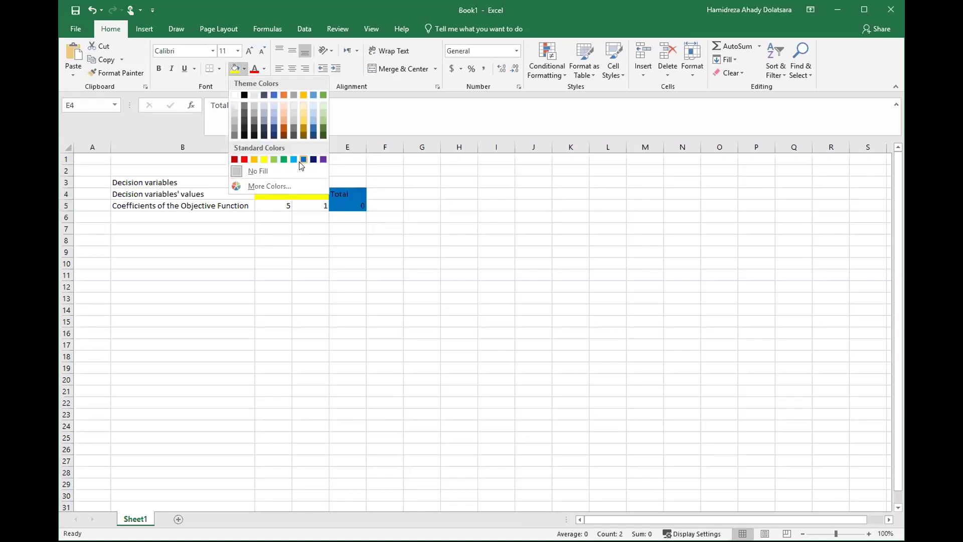
{"action": "left_click", "coordinate": [300, 163]}
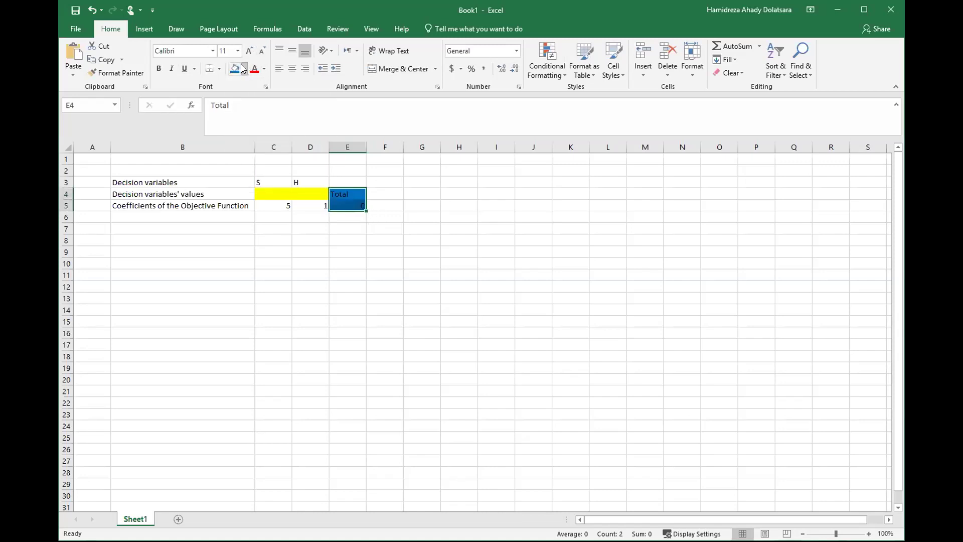
{"action": "left_click", "coordinate": [243, 69]}
{"action": "left_click", "coordinate": [293, 159]}
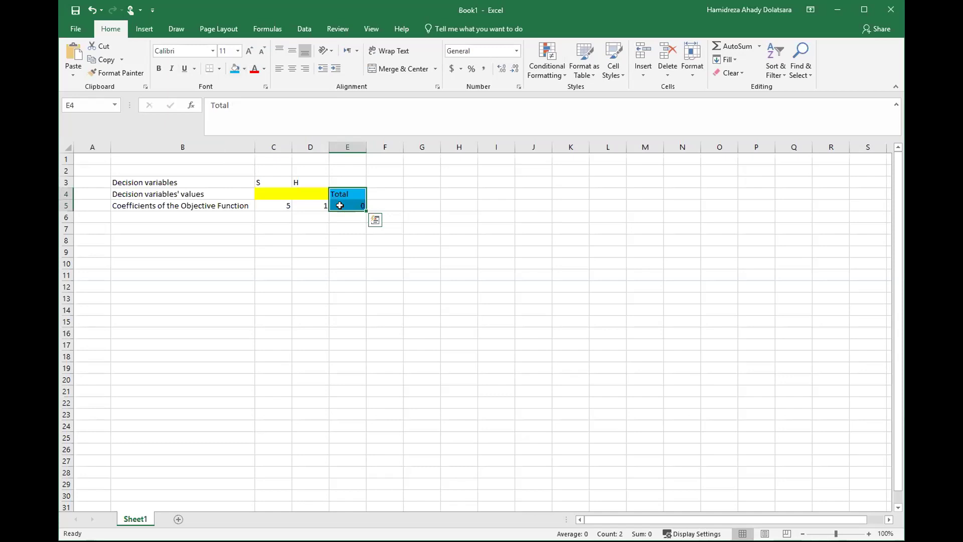
- Center all worksheet cells horizontally and vertically, and left-align the labels in column B
{"action": "left_click", "coordinate": [869, 533]}
{"action": "left_click", "coordinate": [869, 534]}
{"action": "left_click", "coordinate": [747, 408]}
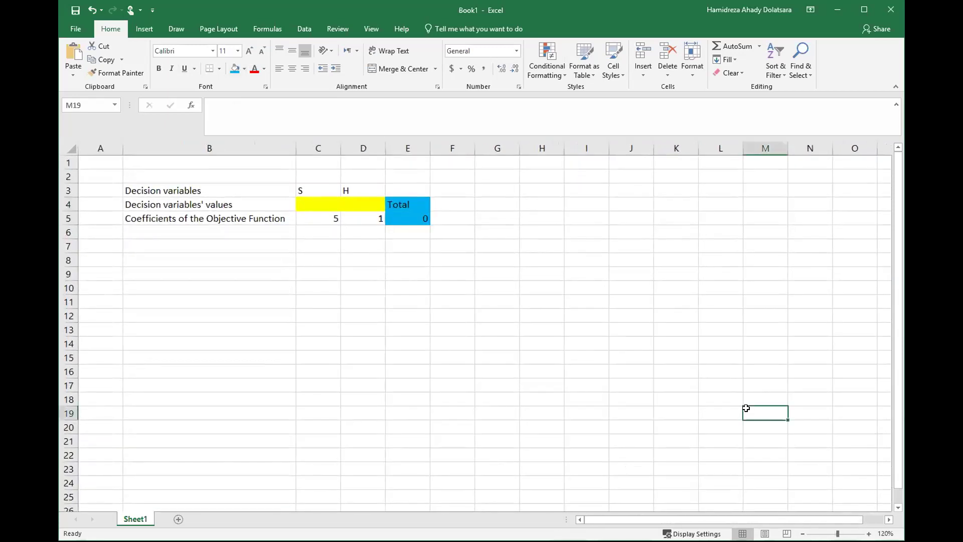
{"action": "left_click_drag", "start_coordinate": [407, 148], "coordinate": [318, 148]}
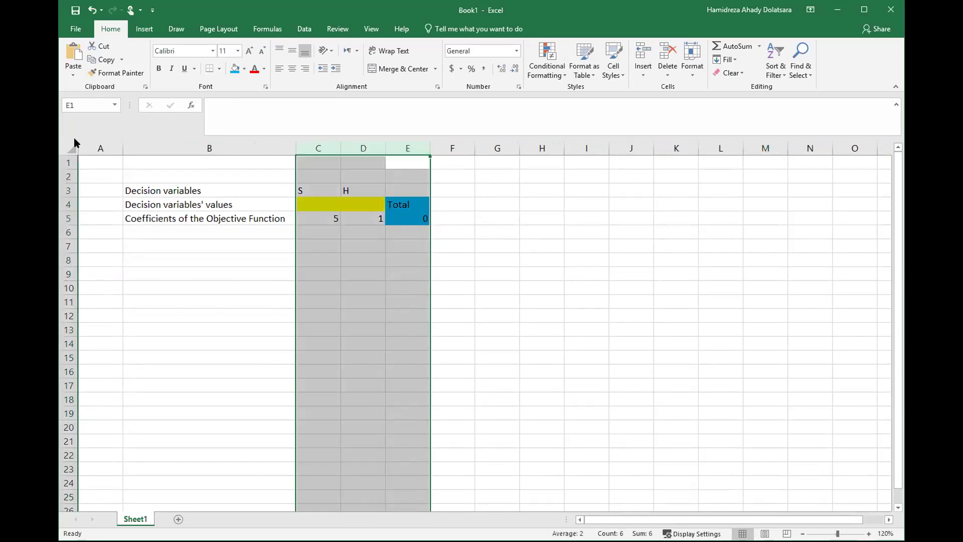
{"action": "left_click", "coordinate": [67, 143]}
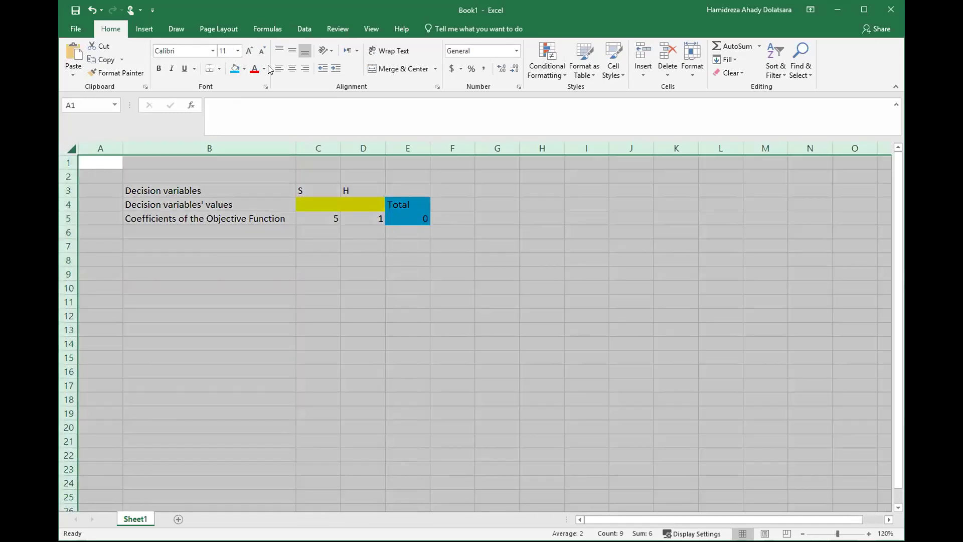
{"action": "left_click", "coordinate": [294, 64]}
{"action": "left_click", "coordinate": [238, 146]}
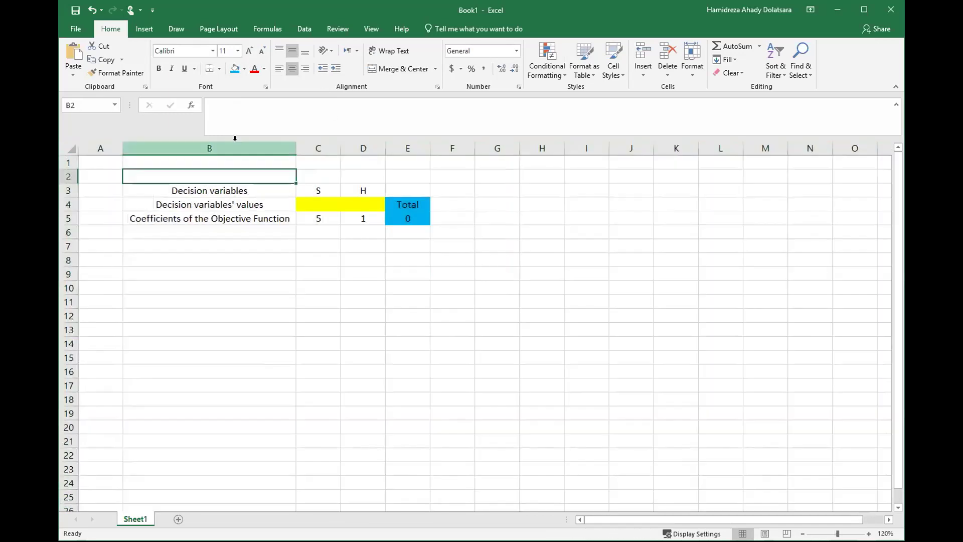
{"action": "left_click", "coordinate": [279, 69]}
{"action": "left_click_drag", "start_coordinate": [325, 207], "coordinate": [360, 205]}
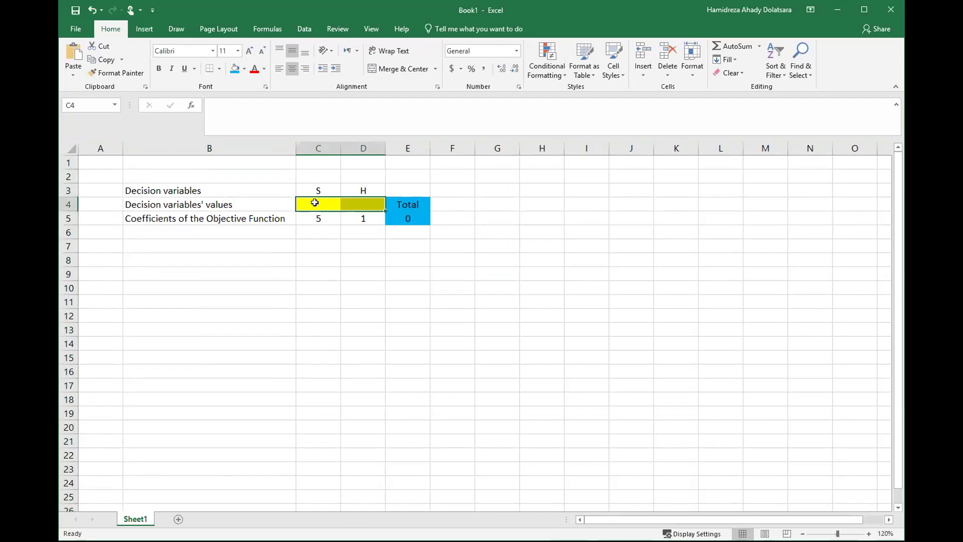
{"action": "left_click", "coordinate": [407, 217]}
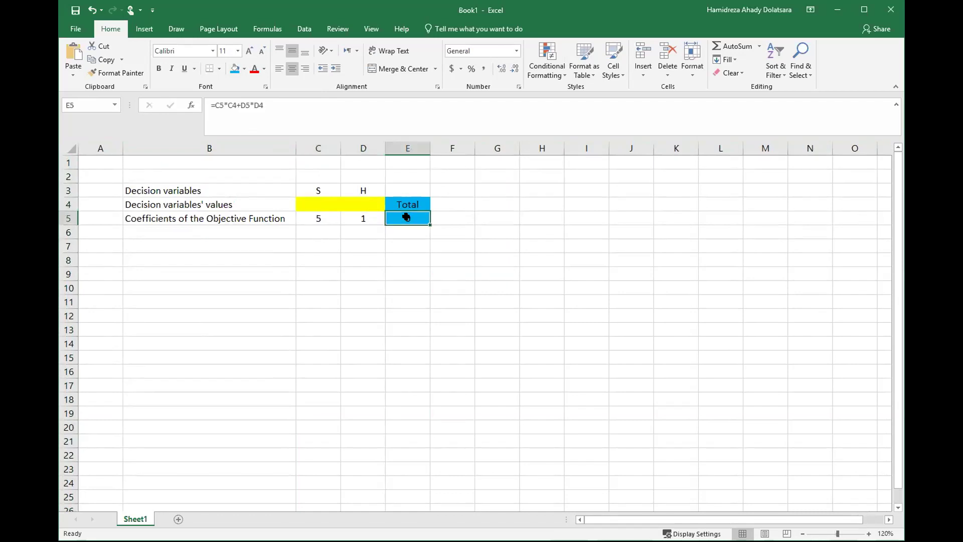
- Label cell B7 "calories constrain" for the first constraint
{"action": "left_click", "coordinate": [158, 246]}
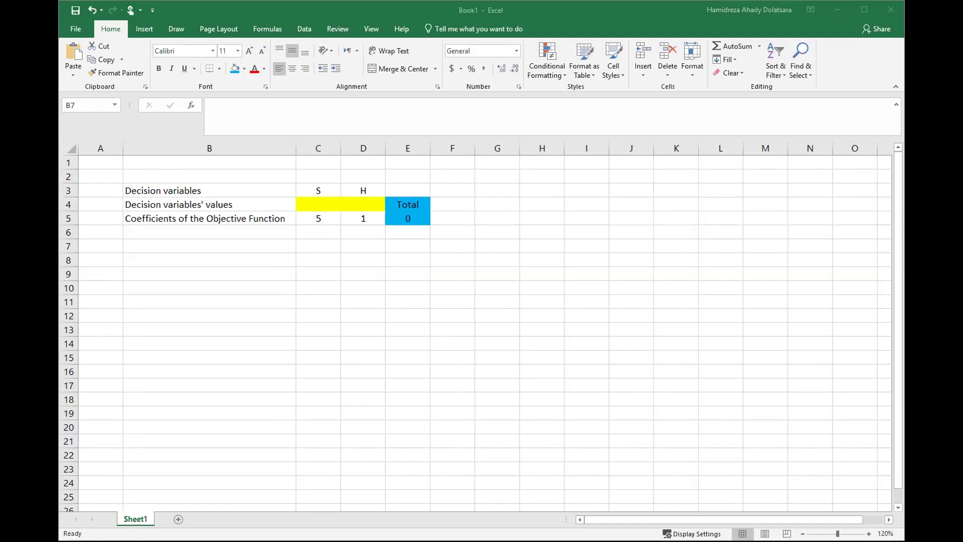
{"action": "left_click", "coordinate": [125, 250]}
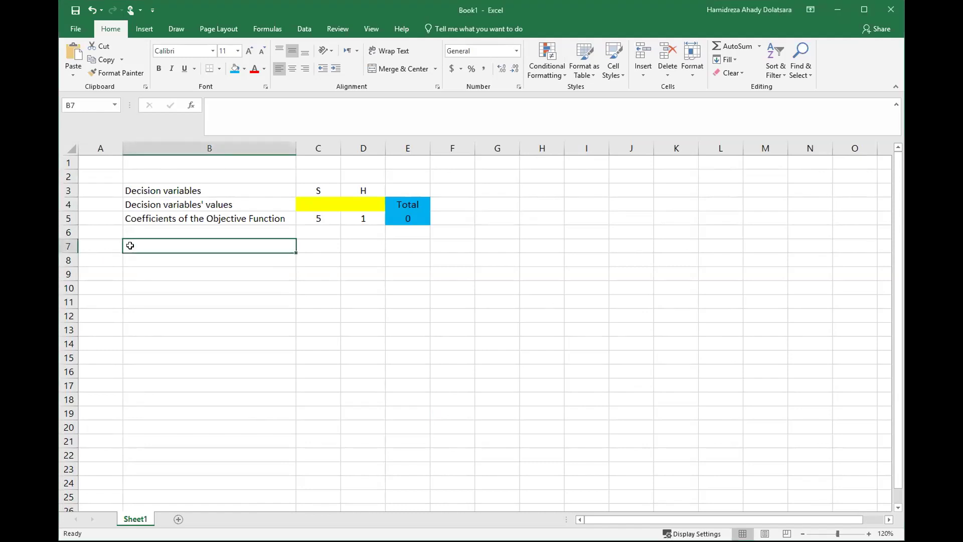
{"action": "type", "text": "cons"}
{"action": "key", "text": "BackSpace"}
{"action": "key", "text": "BackSpace"}
{"action": "key", "text": "BackSpace"}
{"action": "key", "text": "BackSpace"}
{"action": "type", "text": "can"}
{"action": "key", "text": "BackSpace"}
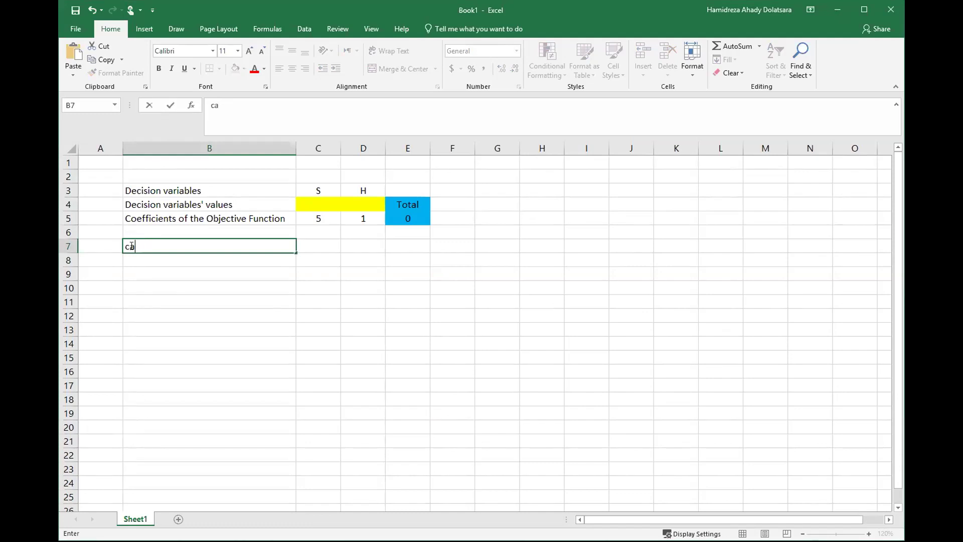
{"action": "type", "text": "lories constrain"}
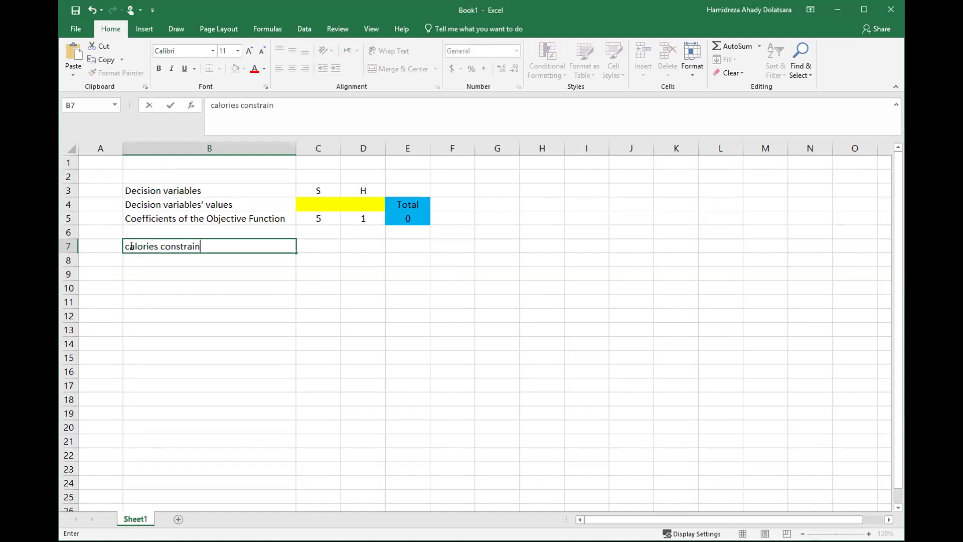
{"action": "key", "text": "Return"}
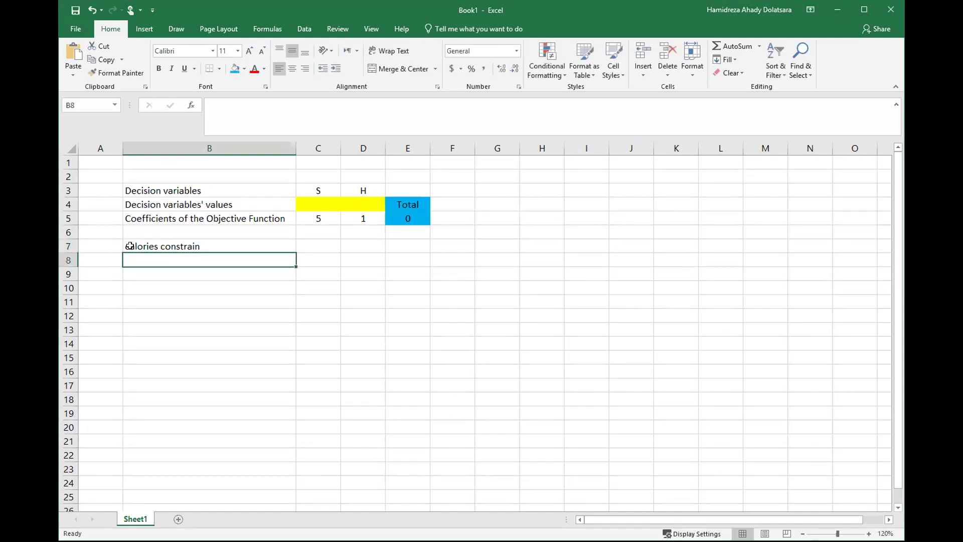
- Enter the calories constraint coefficients 300 for S in C7 and 200 for H in D7
{"action": "left_click", "coordinate": [319, 243]}
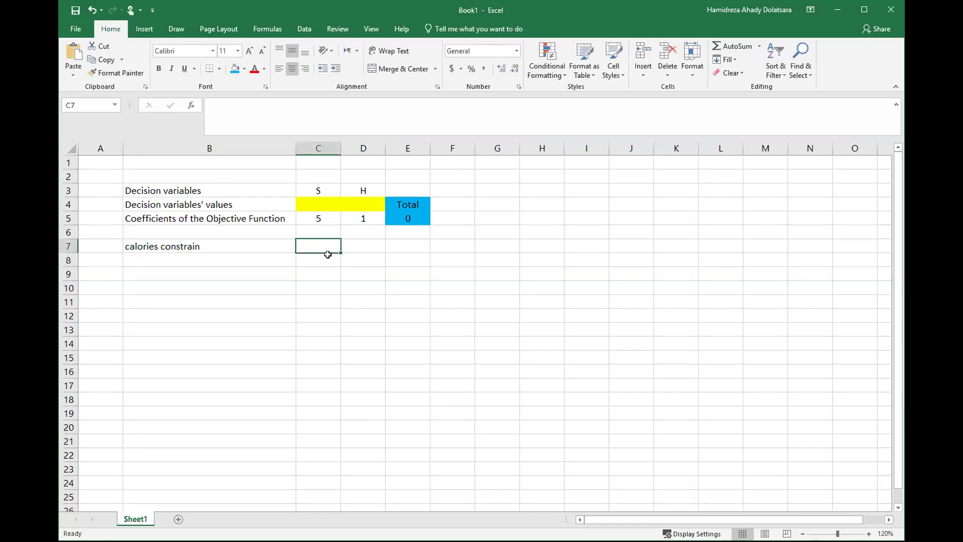
{"action": "double_click", "coordinate": [222, 248]}
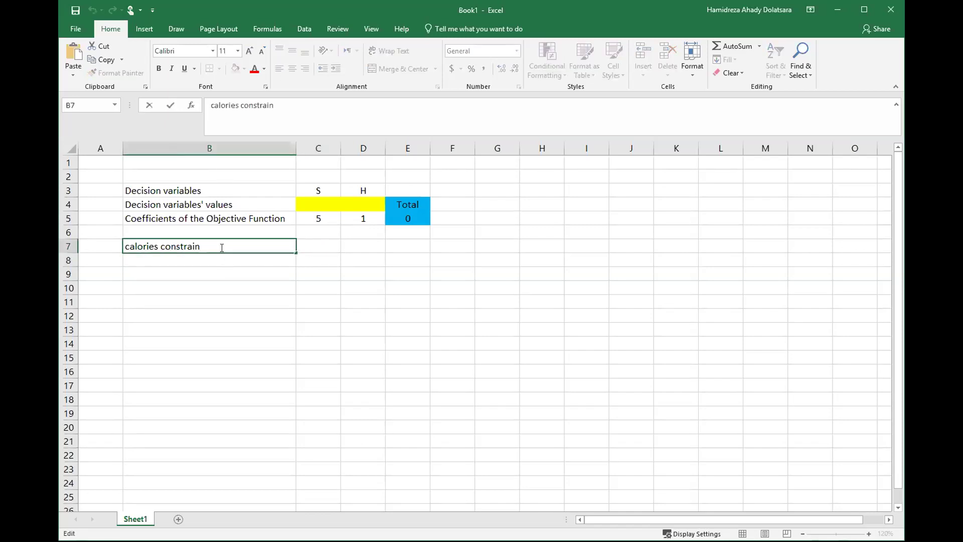
{"action": "left_click", "coordinate": [303, 297]}
{"action": "left_click", "coordinate": [317, 247]}
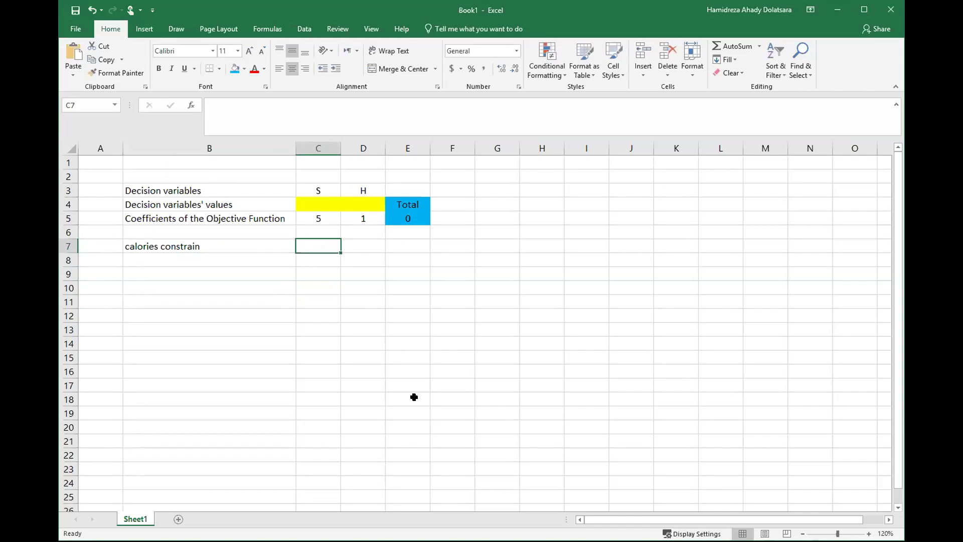
{"action": "type", "text": "300"}
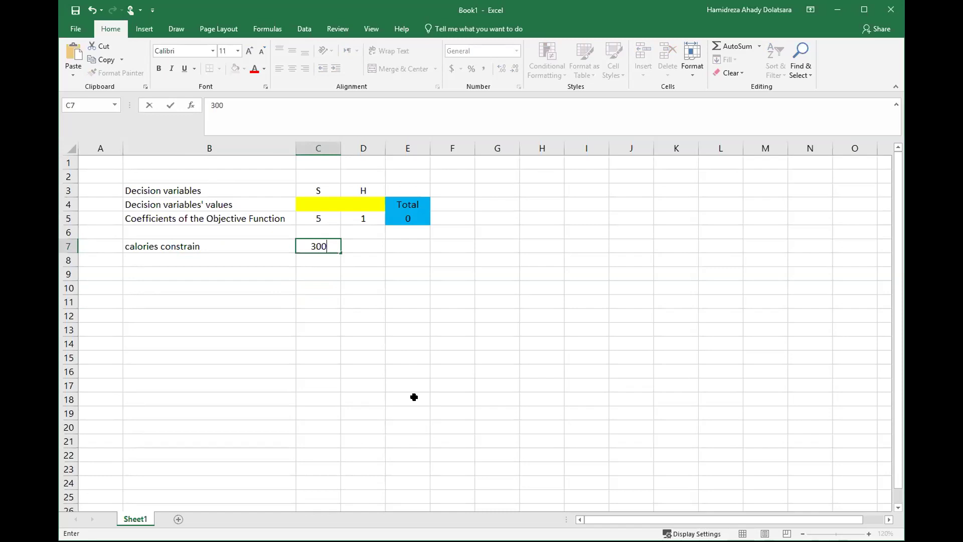
{"action": "key", "text": "Tab"}
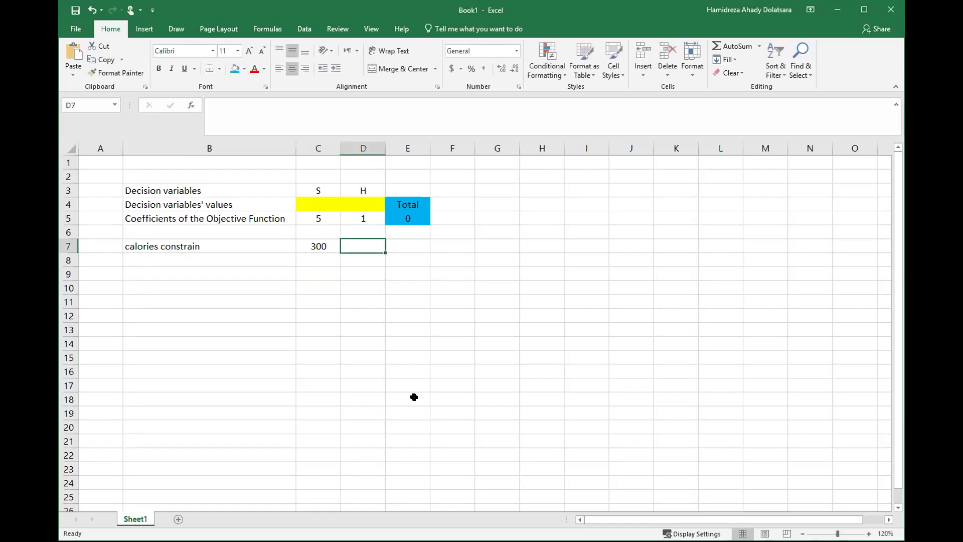
{"action": "type", "text": "200"}
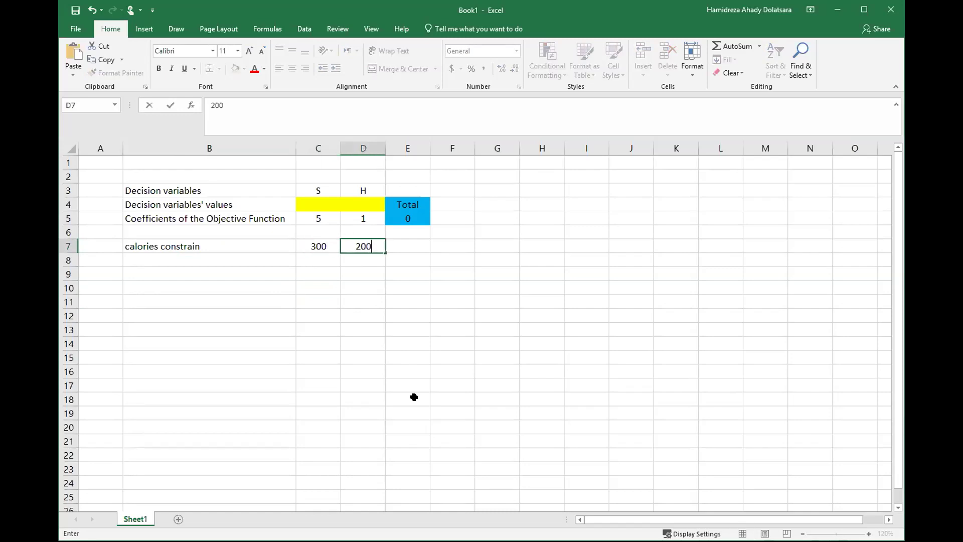
{"action": "key", "text": "Return"}
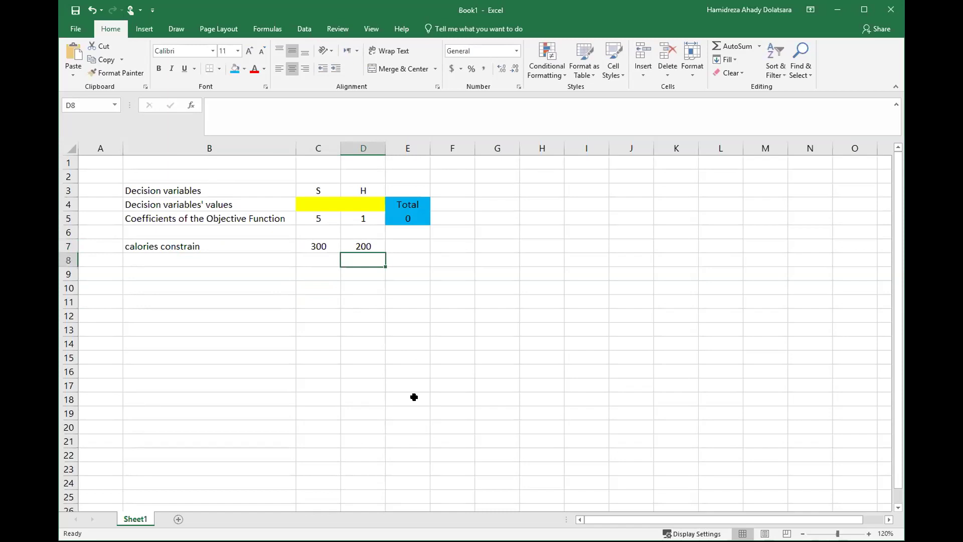
- Move the calories constraint from row 7 to row 8 and enter its limit 1000 in F8
{"action": "left_click_drag", "start_coordinate": [140, 244], "coordinate": [359, 269]}
{"action": "left_click", "coordinate": [406, 257]}
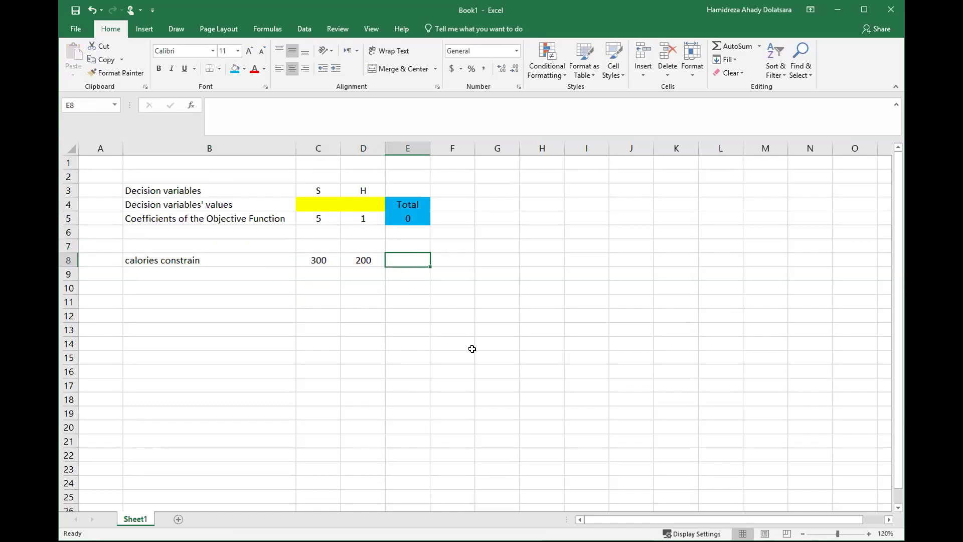
{"action": "left_click", "coordinate": [451, 258]}
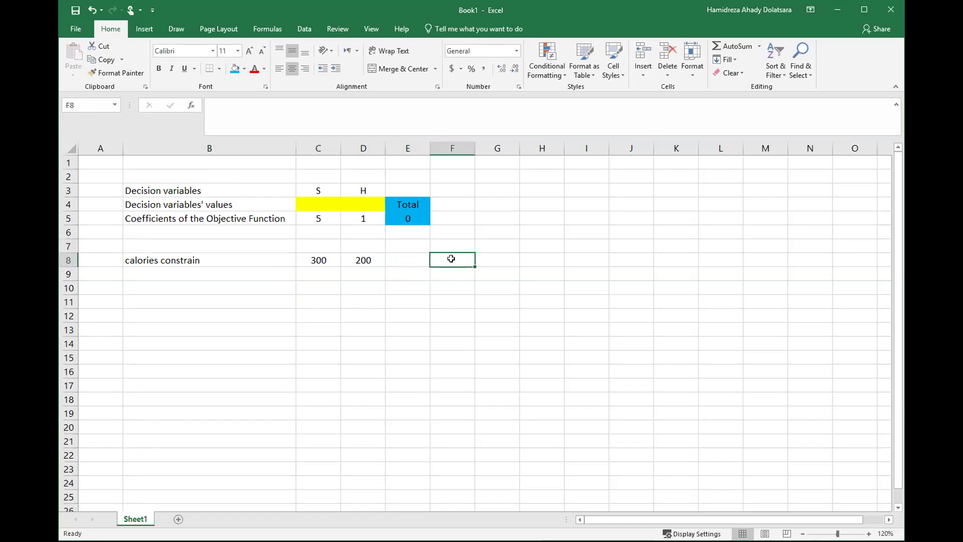
{"action": "type", "text": "100"}
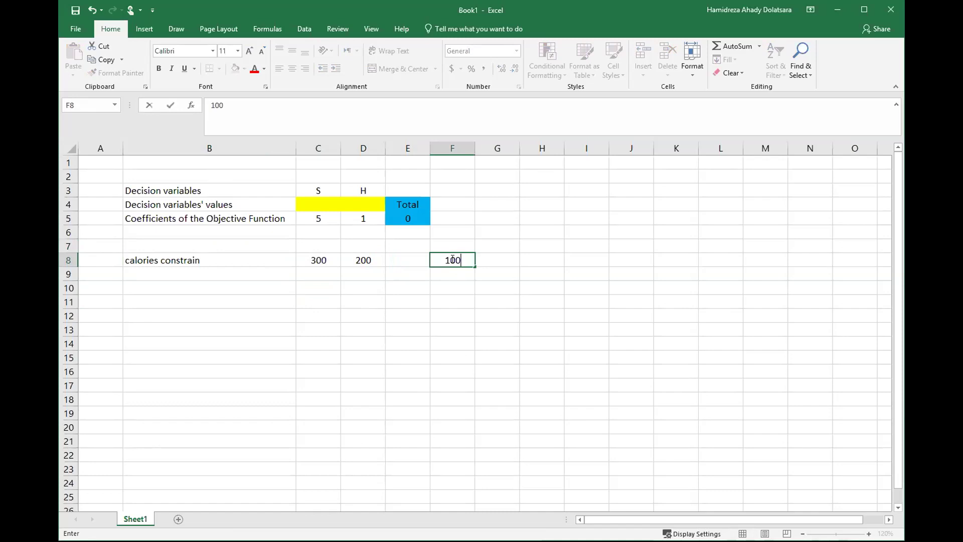
{"action": "type", "text": "0"}
{"action": "key", "text": "Return"}
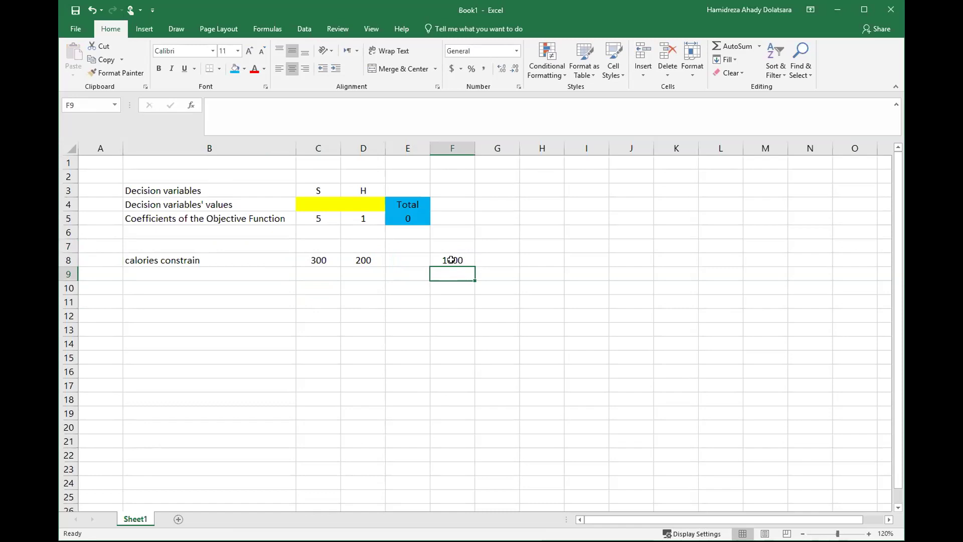
- Enter the calories constraint total in E8 as the formula =C8*C4+D8*D4
{"action": "left_click_drag", "start_coordinate": [312, 255], "coordinate": [366, 258]}
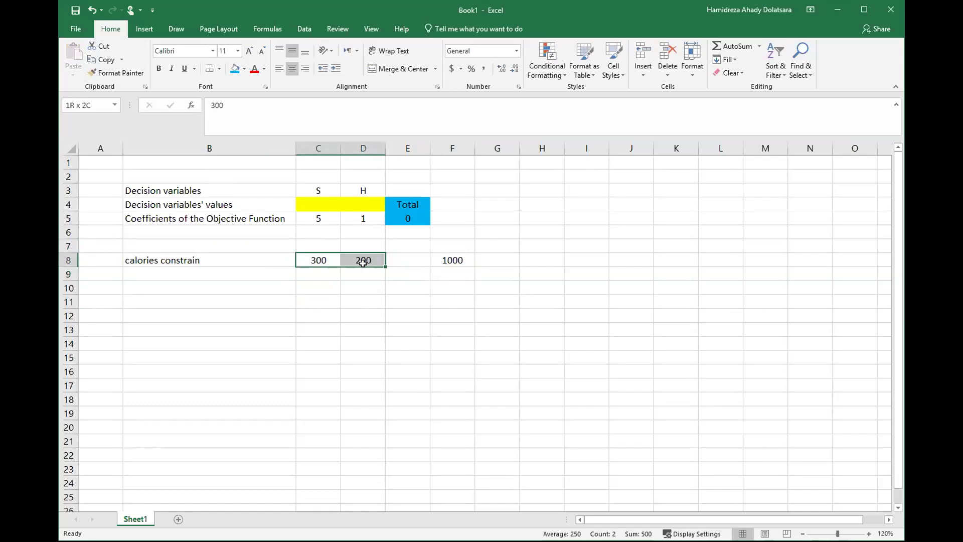
{"action": "left_click", "coordinate": [397, 258]}
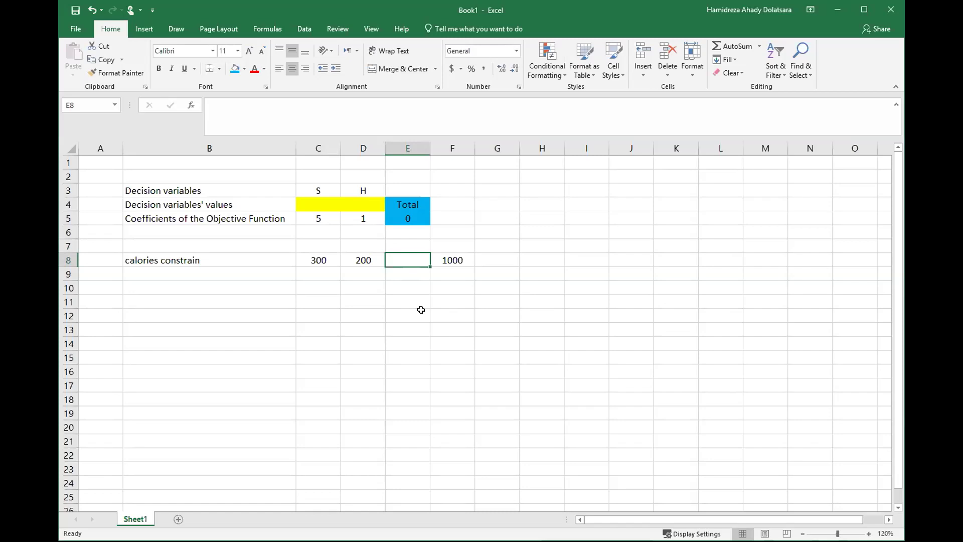
{"action": "type", "text": "="}
{"action": "left_click", "coordinate": [322, 259]}
{"action": "type", "text": "*"}
{"action": "left_click", "coordinate": [313, 204]}
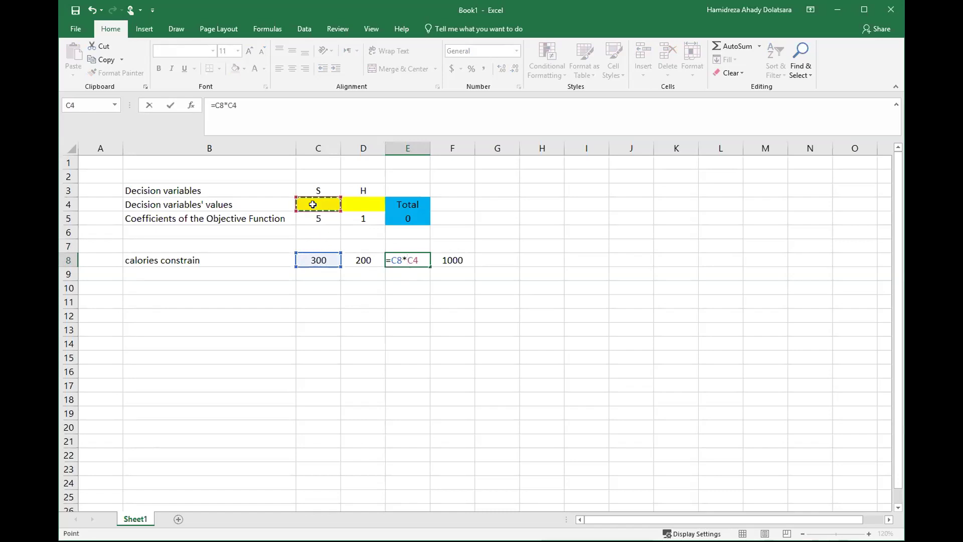
{"action": "type", "text": "+"}
{"action": "left_click", "coordinate": [363, 260]}
{"action": "type", "text": "*"}
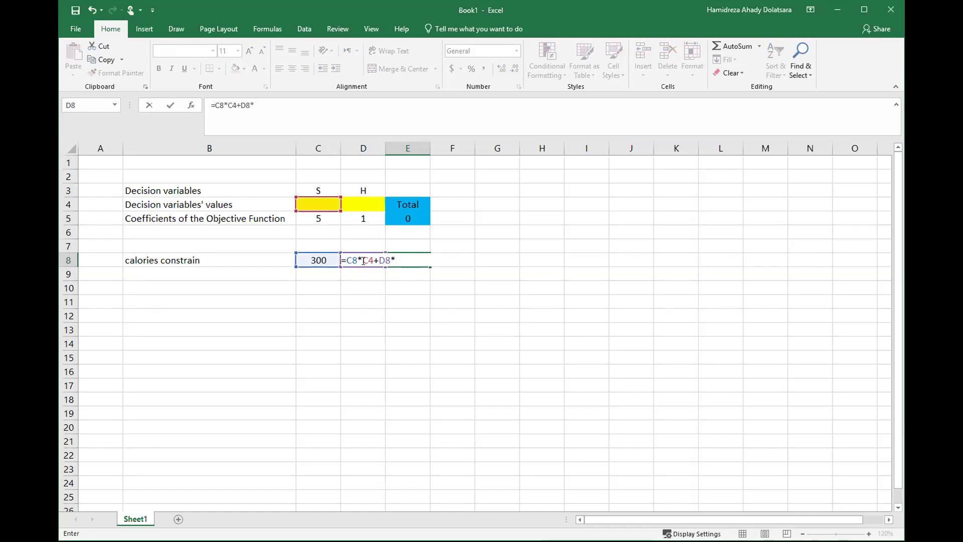
{"action": "left_click", "coordinate": [360, 206]}
{"action": "key", "text": "Return"}
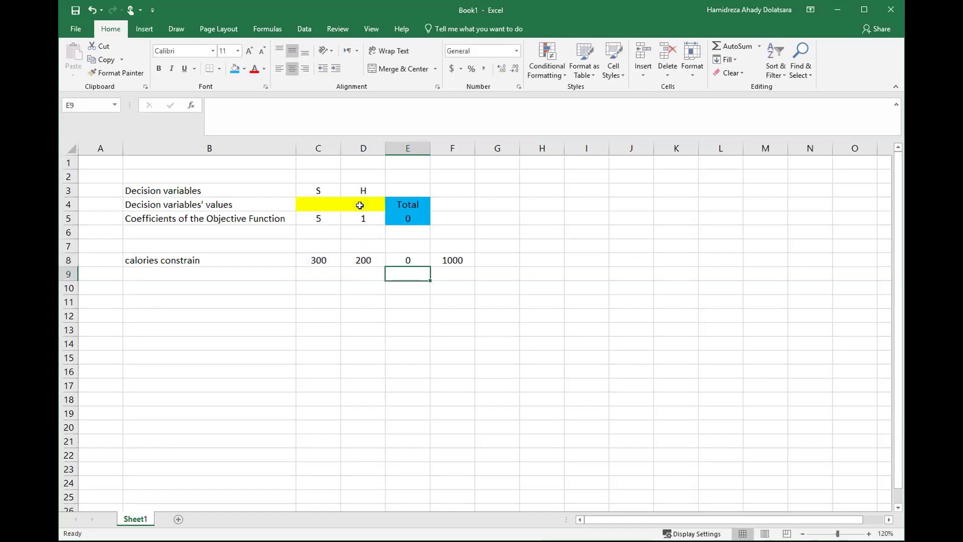
- Test the calories formula with a trial value of 2 for S in C4, and clear that value again
{"action": "left_click", "coordinate": [410, 258]}
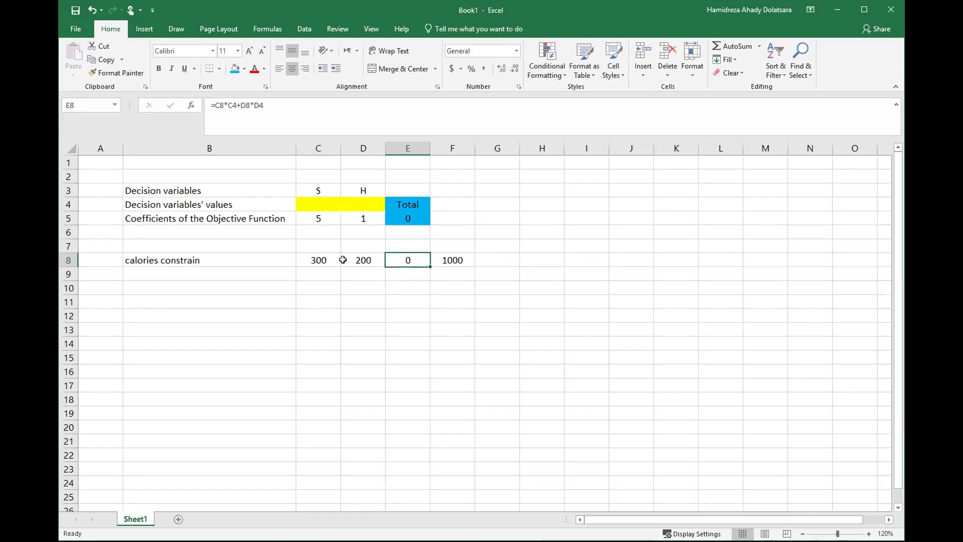
{"action": "left_click", "coordinate": [314, 200]}
{"action": "type", "text": "2"}
{"action": "key", "text": "Return"}
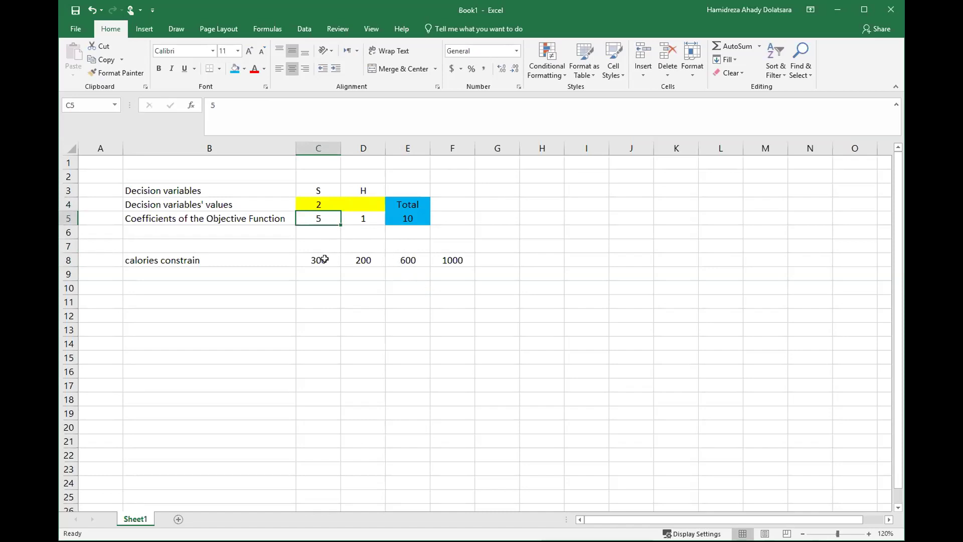
{"action": "left_click", "coordinate": [301, 203]}
{"action": "key", "text": "Delete"}
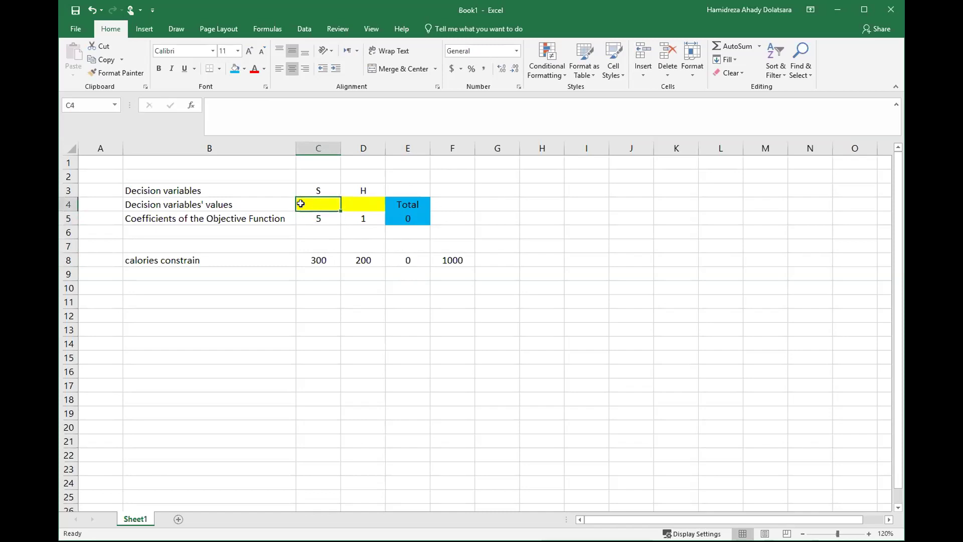
{"action": "left_click", "coordinate": [413, 258]}
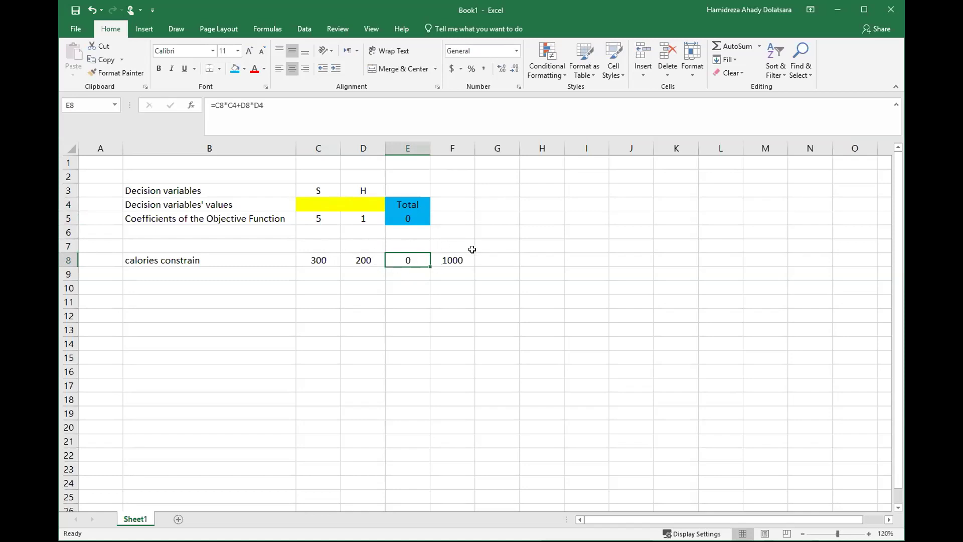
- Enter the protein constraint's limit of 60 in F9
{"action": "left_click", "coordinate": [206, 278]}
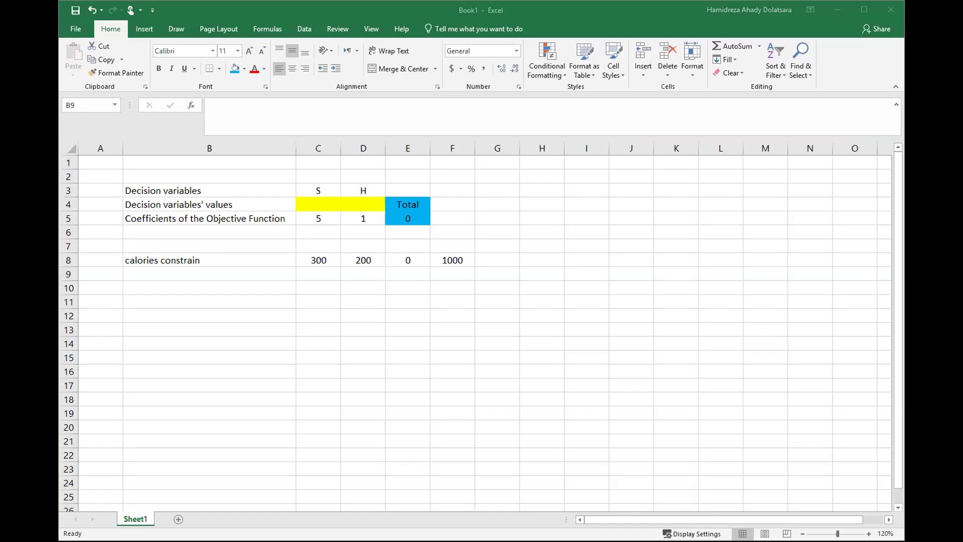
{"action": "left_click", "coordinate": [439, 273]}
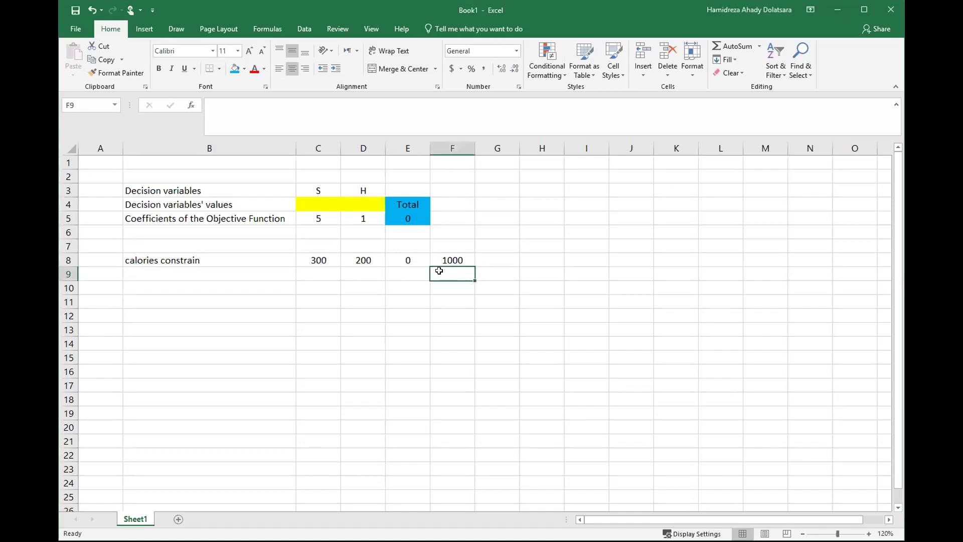
{"action": "type", "text": "60"}
{"action": "key", "text": "Return"}
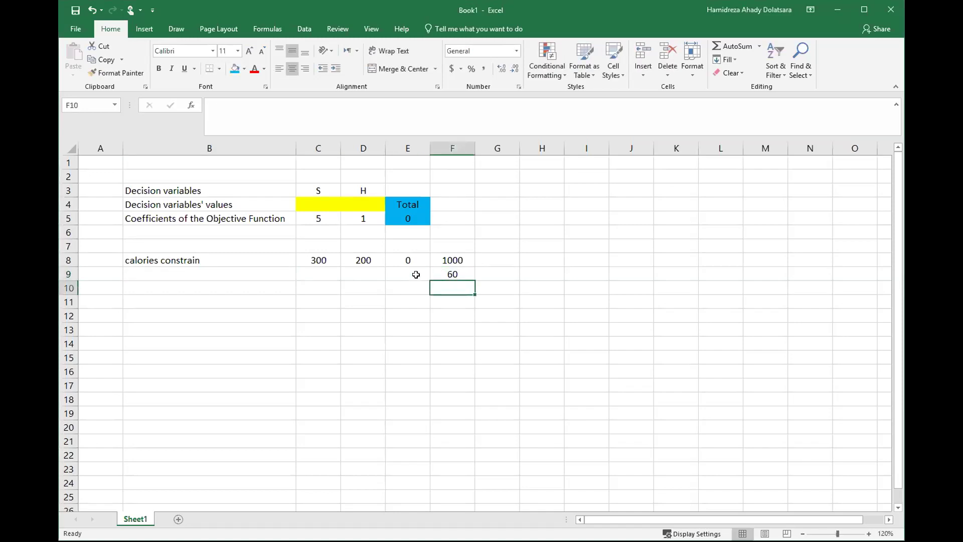
- Label B9 "protein constraint" and correct the label in B8 to "calories constraint"
{"action": "left_click", "coordinate": [238, 276]}
{"action": "type", "text": "protein"}
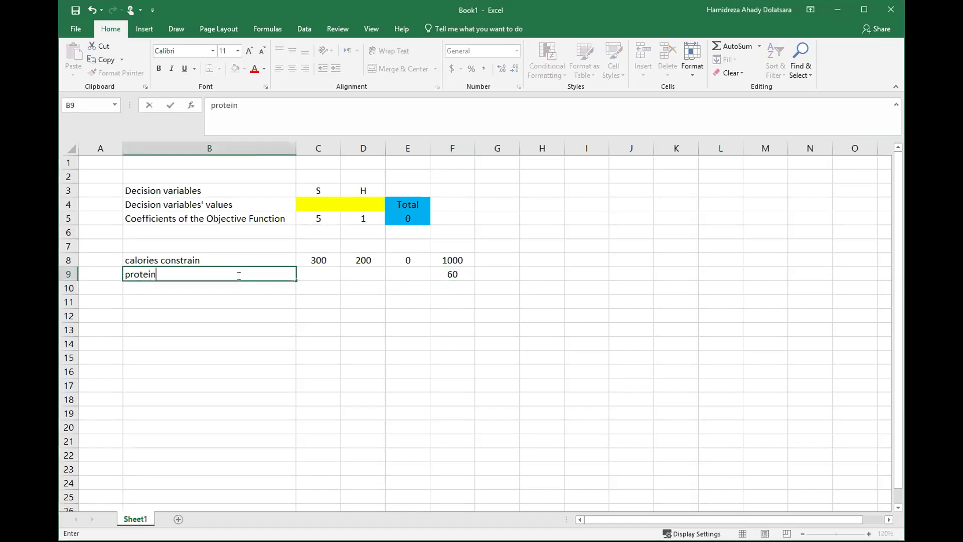
{"action": "key", "text": "Return"}
{"action": "double_click", "coordinate": [238, 275]}
{"action": "type", "text": "constraint"}
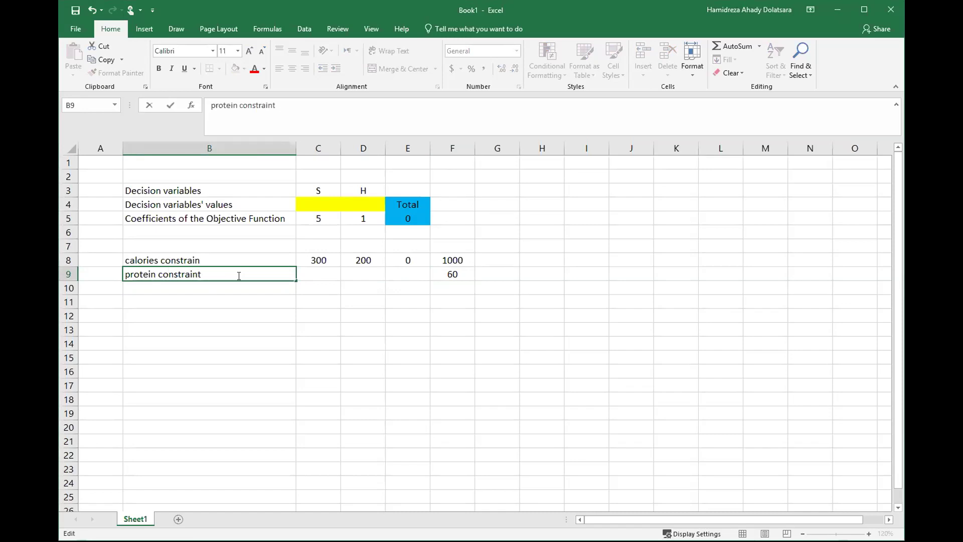
{"action": "double_click", "coordinate": [232, 256]}
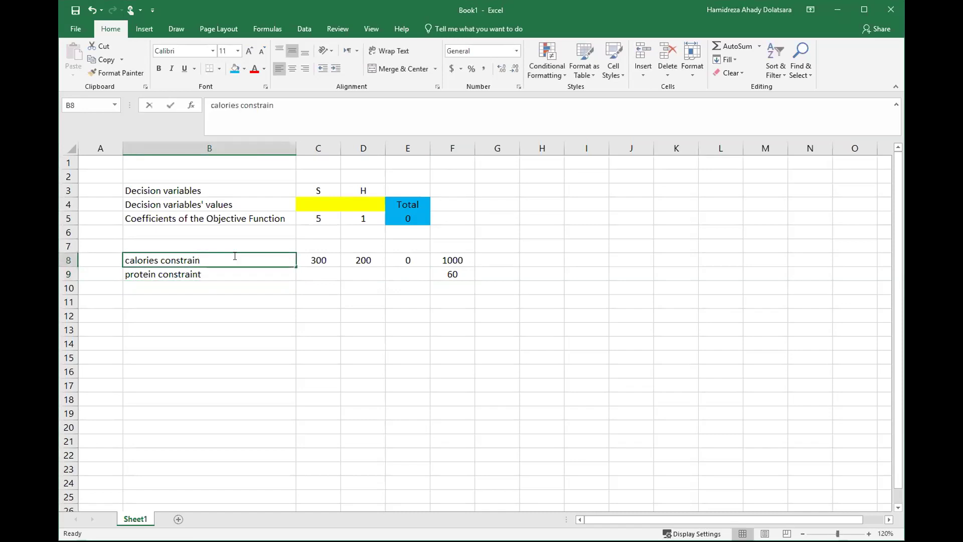
{"action": "type", "text": "t"}
{"action": "key", "text": "Return"}
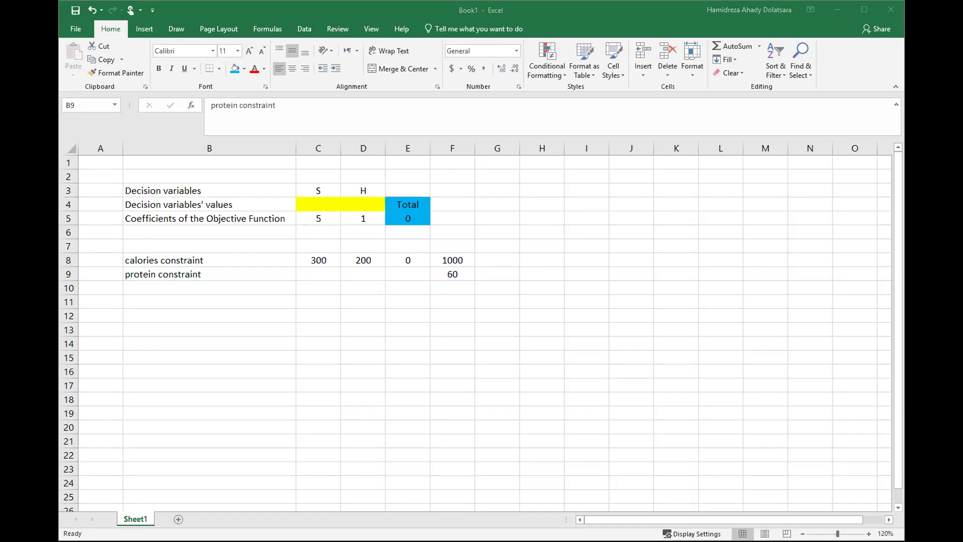
- Enter the protein constraint coefficients 20 for S in C9 and 5 for H in D9
{"action": "left_click", "coordinate": [308, 276]}
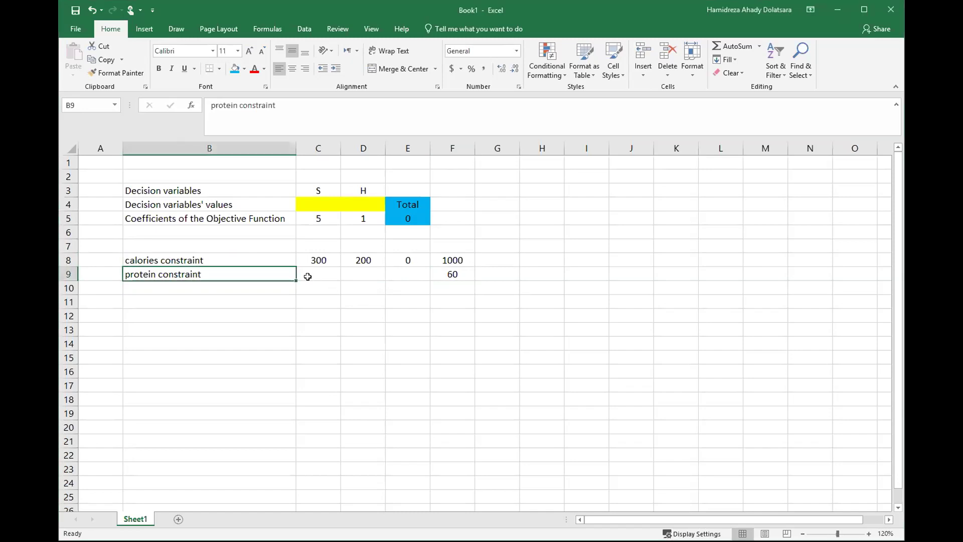
{"action": "left_click", "coordinate": [307, 276]}
{"action": "type", "text": "20"}
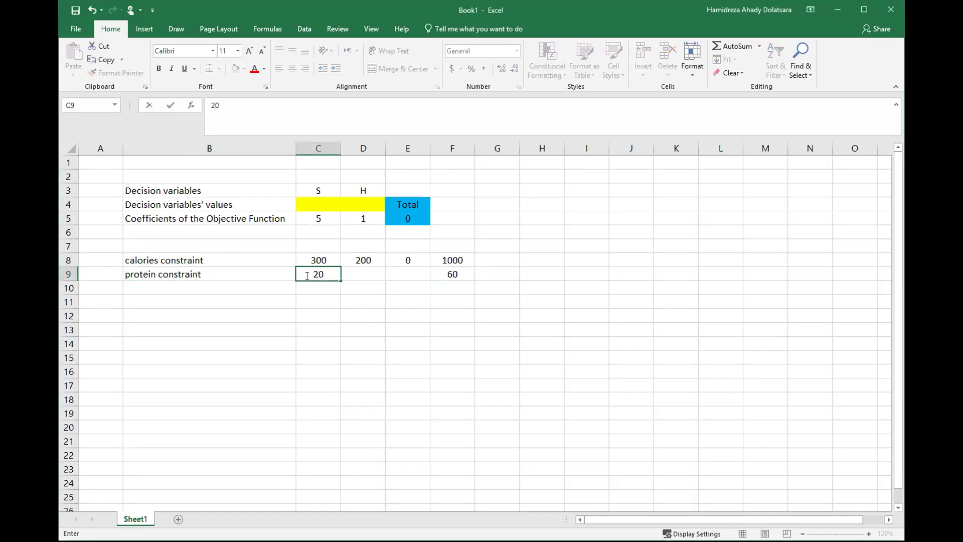
{"action": "key", "text": "Tab"}
{"action": "type", "text": "5"}
{"action": "key", "text": "Return"}
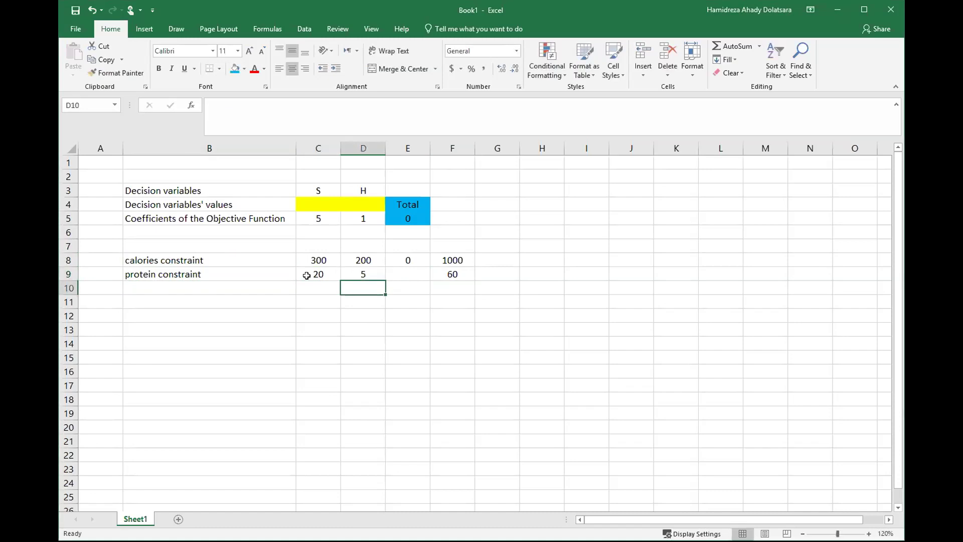
- Enter the protein constraint total in E9 as the formula =C9*C4+D9*D4
{"action": "left_click", "coordinate": [398, 274]}
{"action": "type", "text": "="}
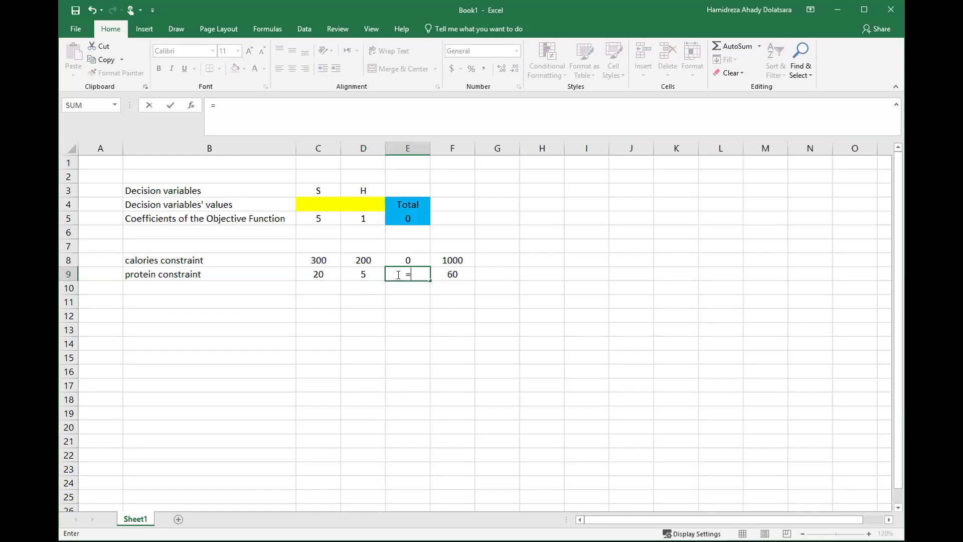
{"action": "left_click", "coordinate": [326, 273]}
{"action": "type", "text": "*"}
{"action": "left_click", "coordinate": [323, 200]}
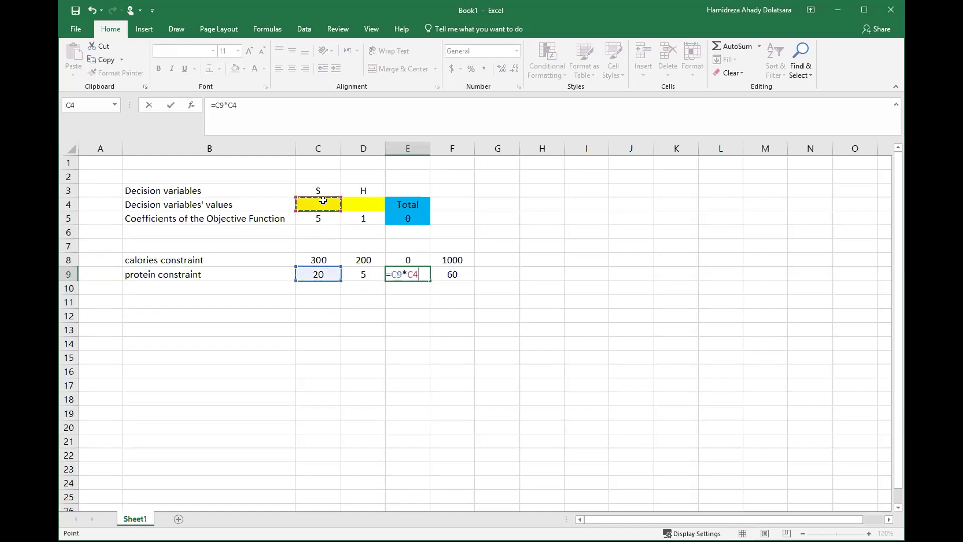
{"action": "type", "text": "+"}
{"action": "left_click", "coordinate": [367, 271]}
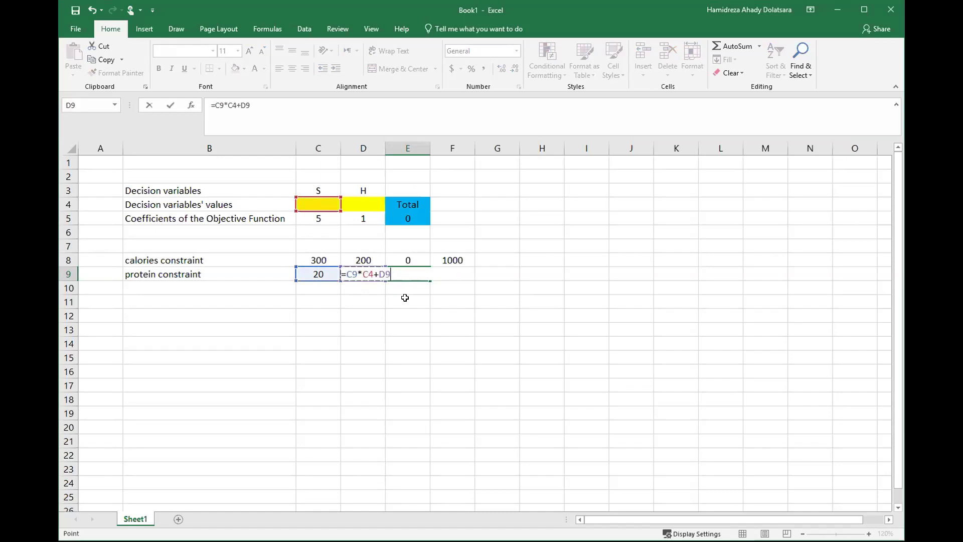
{"action": "type", "text": "*"}
{"action": "left_click", "coordinate": [365, 204]}
{"action": "key", "text": "Return"}
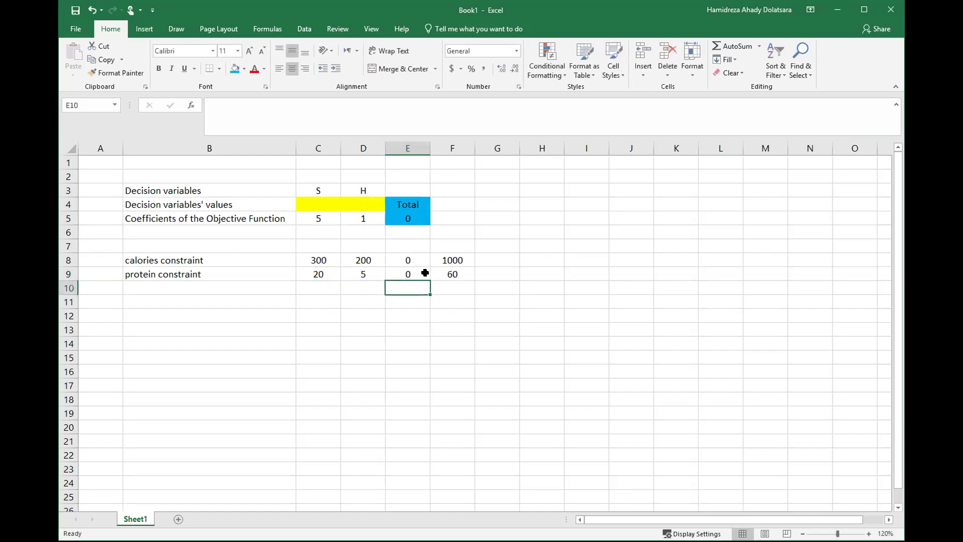
{"action": "left_click", "coordinate": [426, 272]}
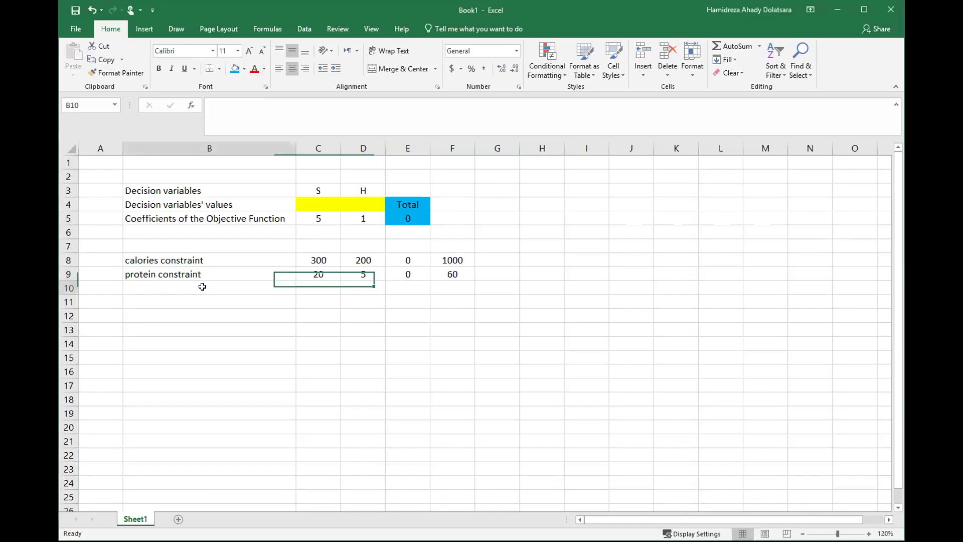
- Label cell B10 "fat constraint" for the third constraint
{"action": "left_click", "coordinate": [201, 286]}
{"action": "type", "text": "fat constrain"}
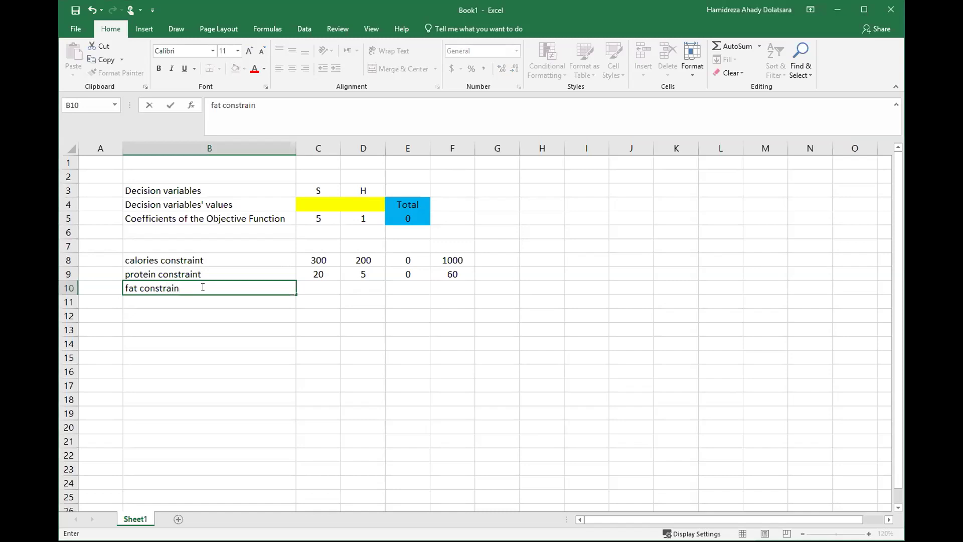
{"action": "type", "text": "t"}
{"action": "key", "text": "Return"}
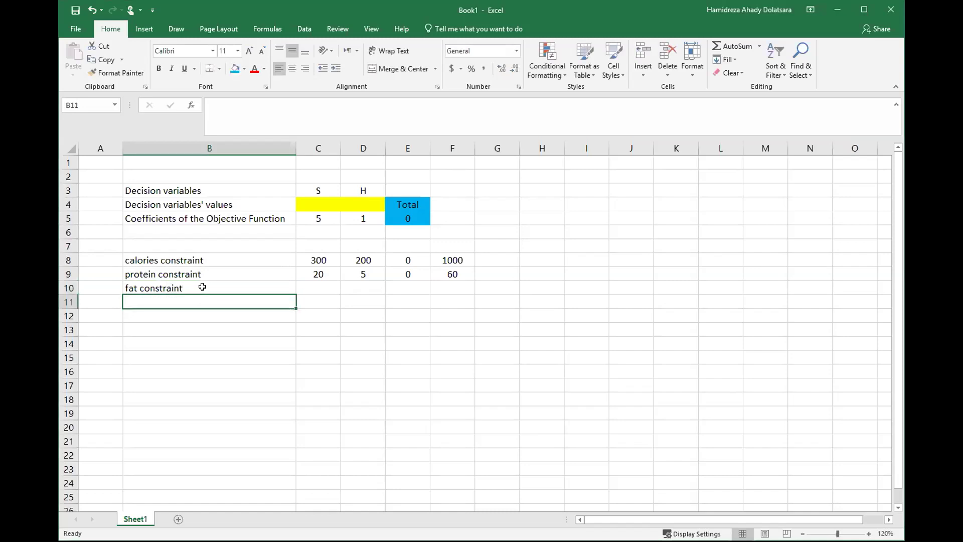
- Enter the fat constraint coefficients 20 for S in C10 and 10 for H in D10
{"action": "key", "text": "alt+Tab"}
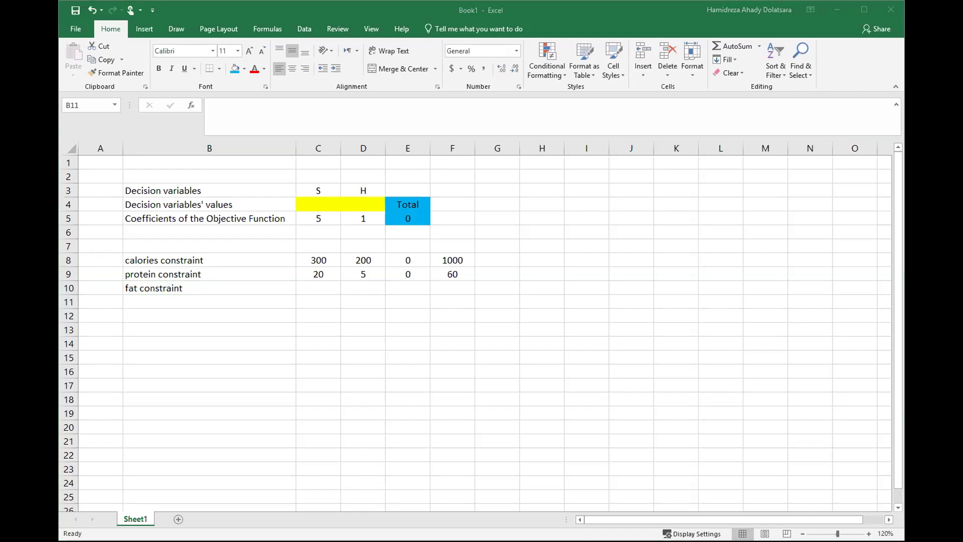
{"action": "key", "text": "alt+Tab"}
{"action": "left_click", "coordinate": [318, 275]}
{"action": "left_click", "coordinate": [318, 287]}
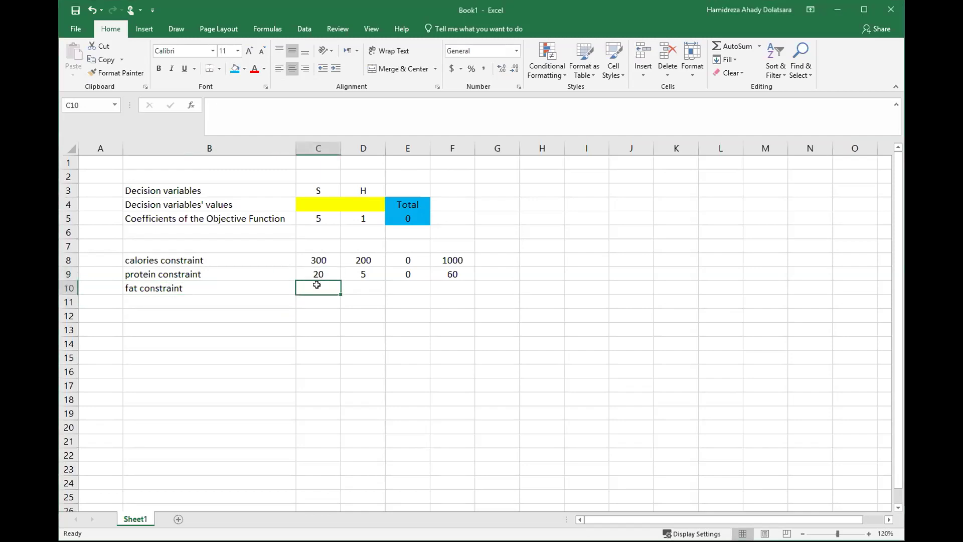
{"action": "type", "text": "20"}
{"action": "key", "text": "Tab"}
{"action": "type", "text": "10"}
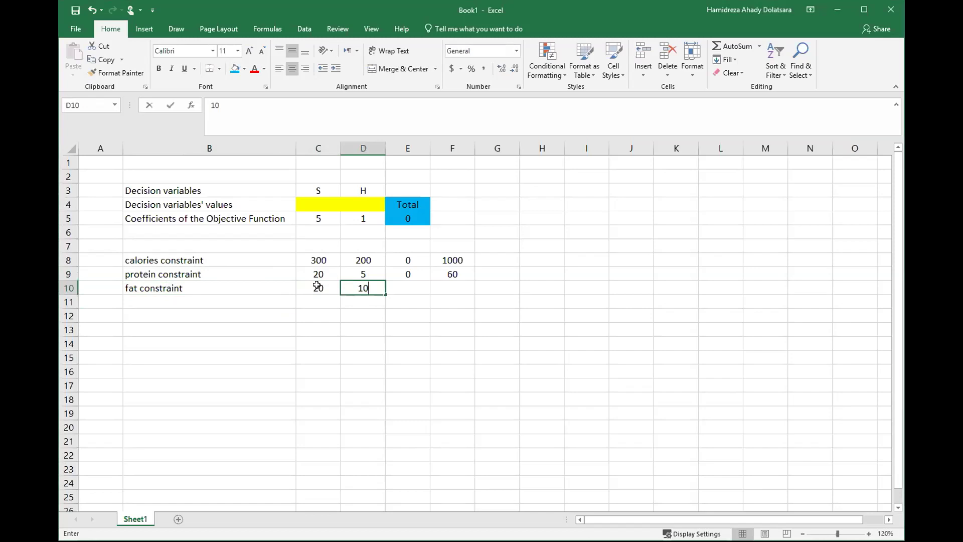
{"action": "key", "text": "Tab"}
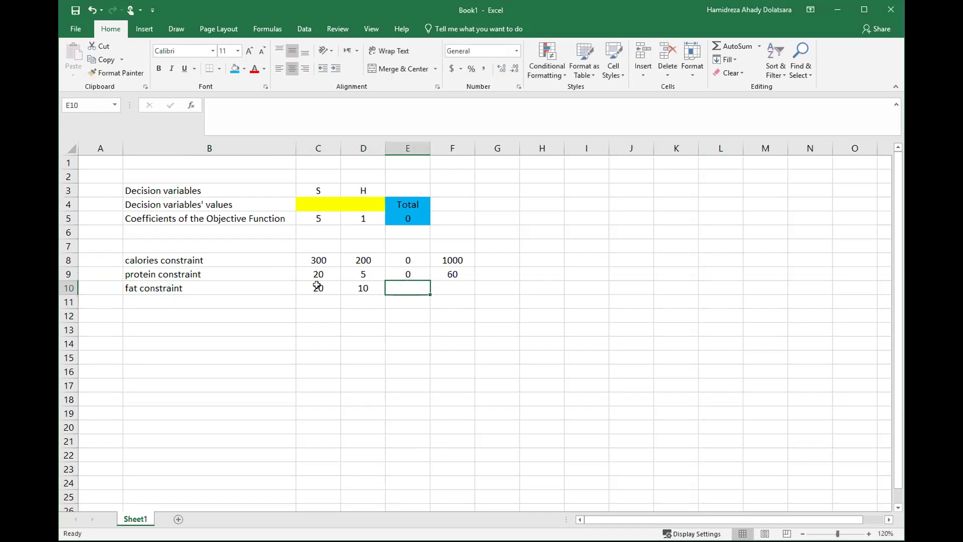
- Enter the fat constraint's limit of 80 in F10
{"action": "left_click", "coordinate": [447, 285]}
{"action": "type", "text": "80"}
{"action": "key", "text": "Return"}
- Enter the fat constraint total in E10 as the formula =C10*C4+D10*D4
{"action": "left_click", "coordinate": [417, 282]}
{"action": "type", "text": "="}
{"action": "left_click", "coordinate": [325, 288]}
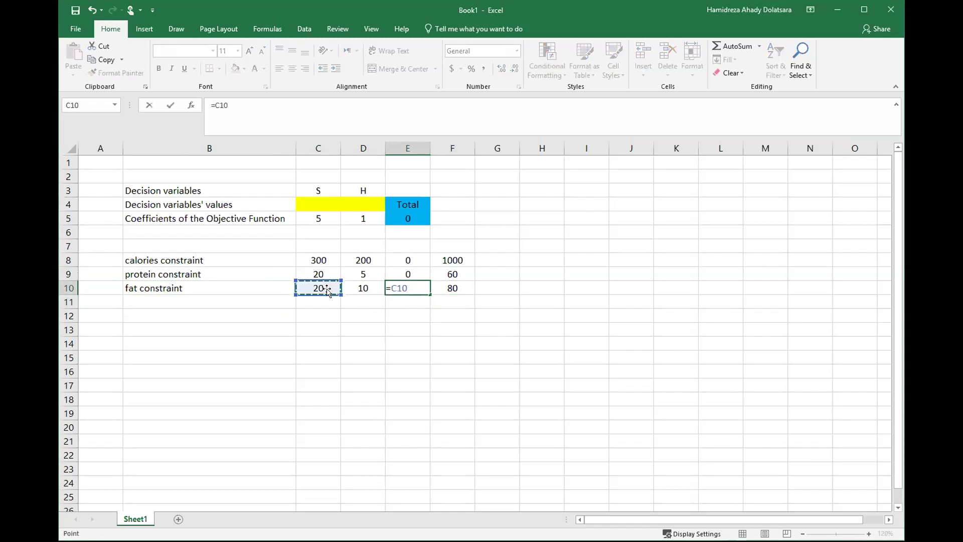
{"action": "type", "text": "*"}
{"action": "left_click", "coordinate": [317, 202]}
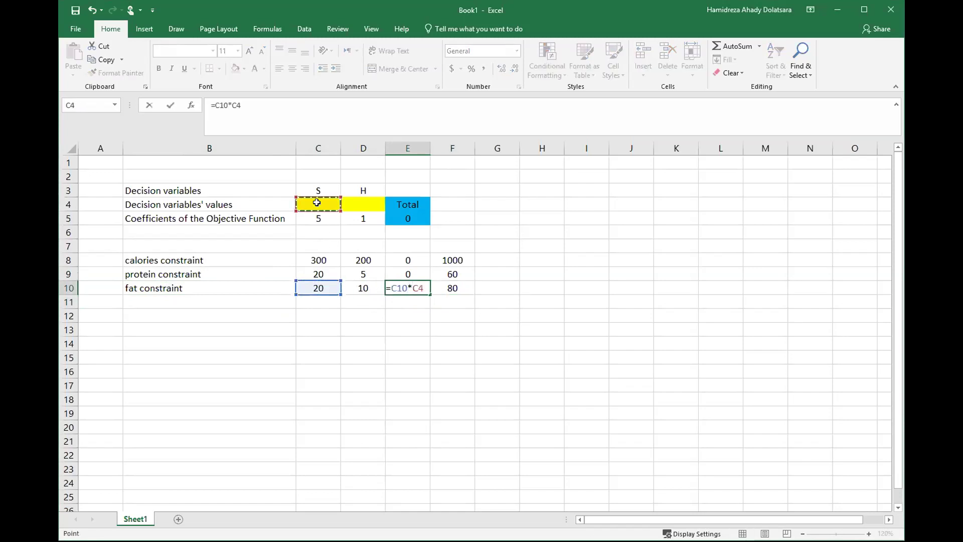
{"action": "type", "text": "+"}
{"action": "left_click", "coordinate": [365, 291]}
{"action": "type", "text": "*"}
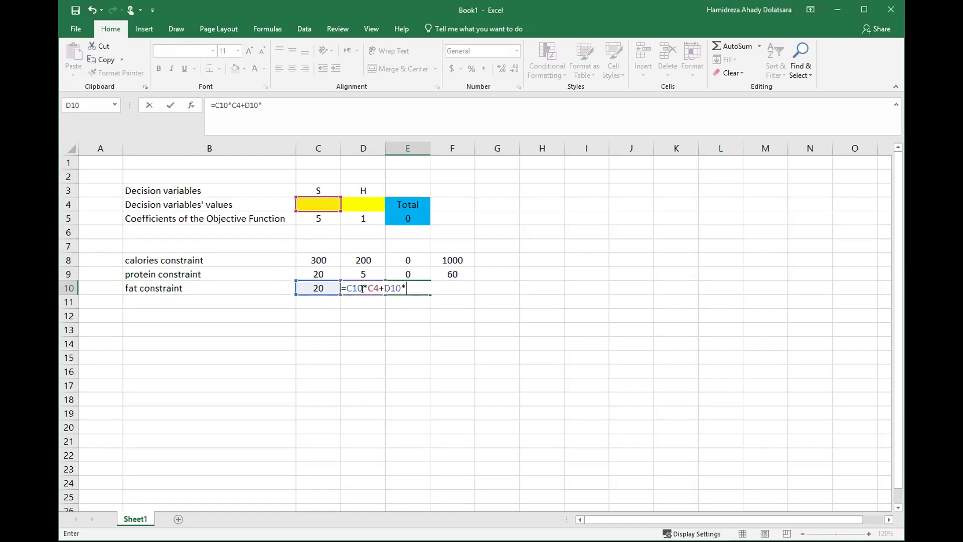
{"action": "left_click", "coordinate": [356, 207]}
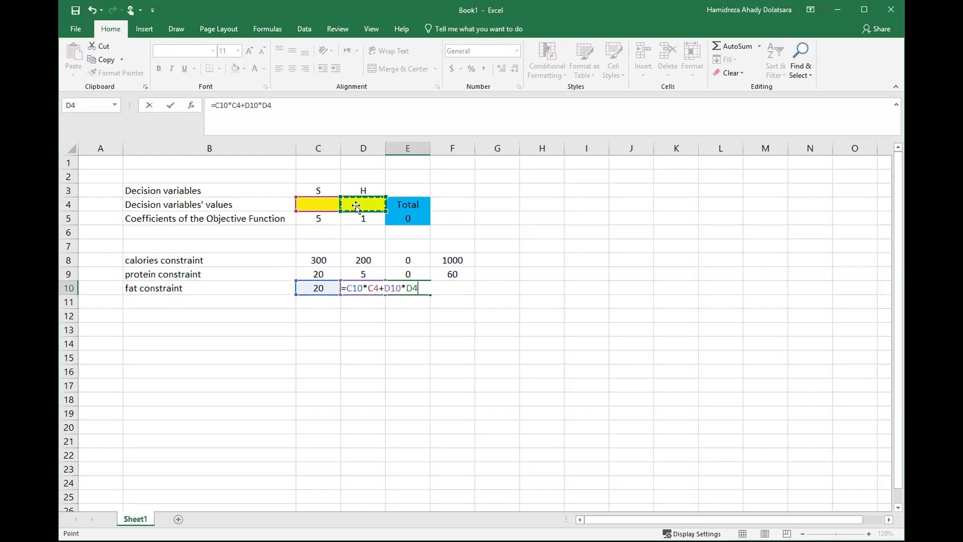
{"action": "key", "text": "Return"}
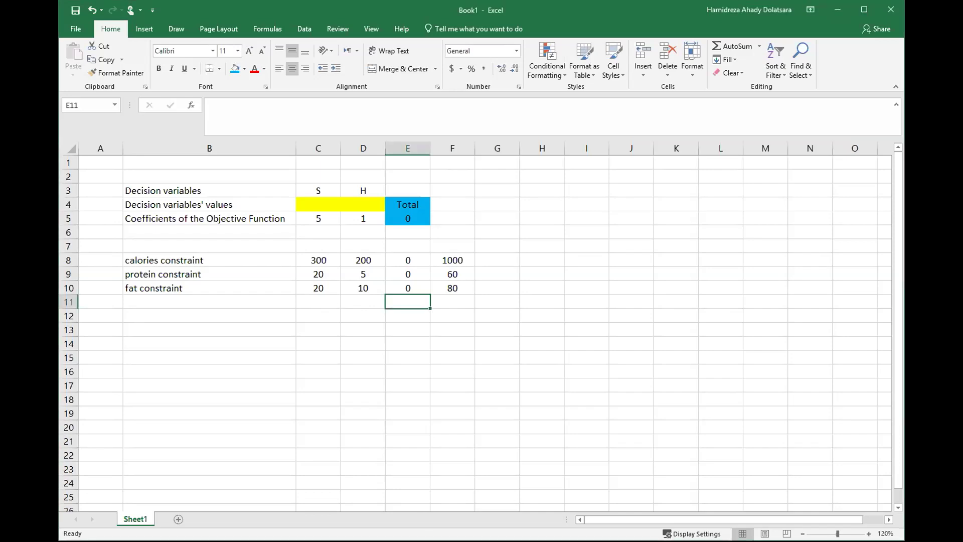
- Enter the fourth constraint's coefficients in row 11: 50 for S in C11 and 30 for H in D11
{"action": "left_click", "coordinate": [322, 301]}
{"action": "type", "text": "50"}
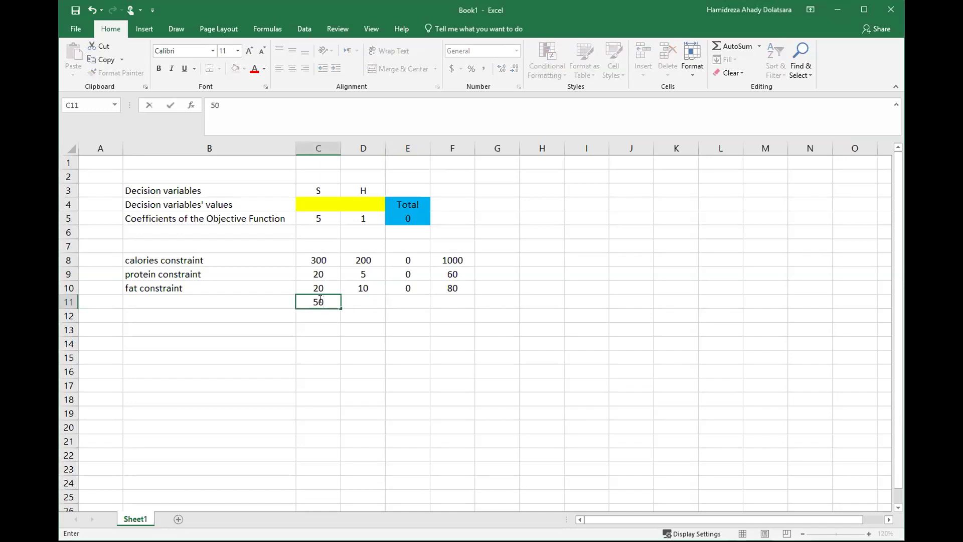
{"action": "key", "text": "Tab"}
{"action": "type", "text": "30"}
{"action": "key", "text": "Tab"}
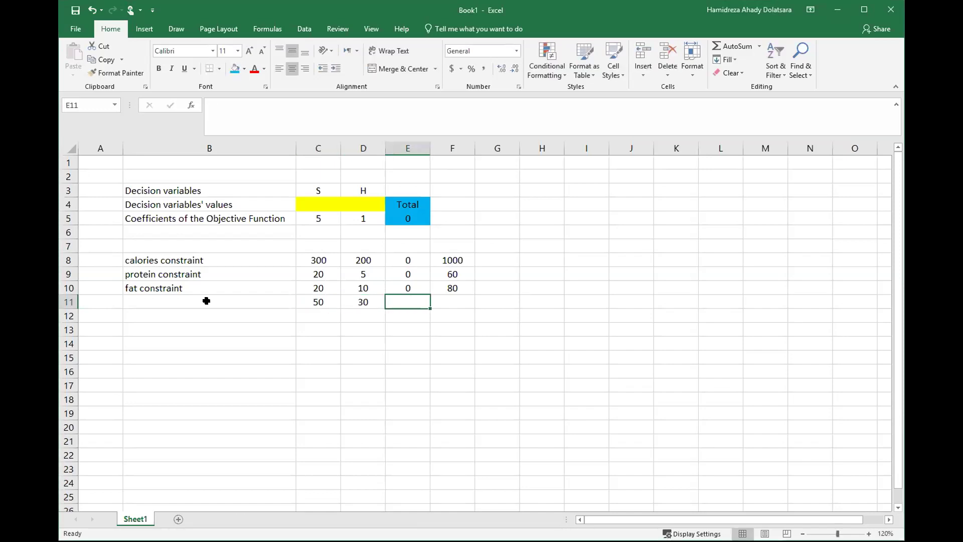
- Label cell B11 "carbs constraint" for the fourth constraint
{"action": "left_click", "coordinate": [179, 304]}
{"action": "type", "text": "carbs "}
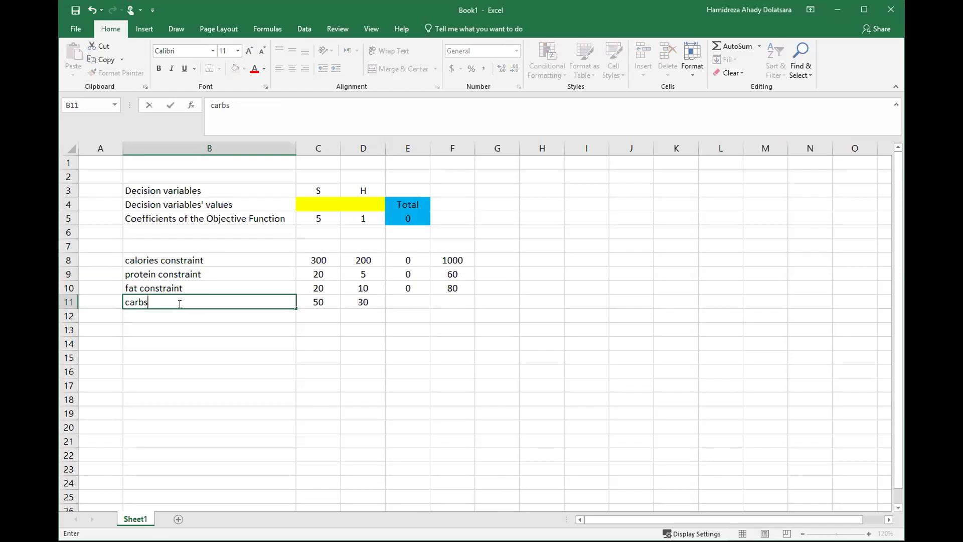
{"action": "type", "text": "constraint"}
{"action": "key", "text": "Return"}
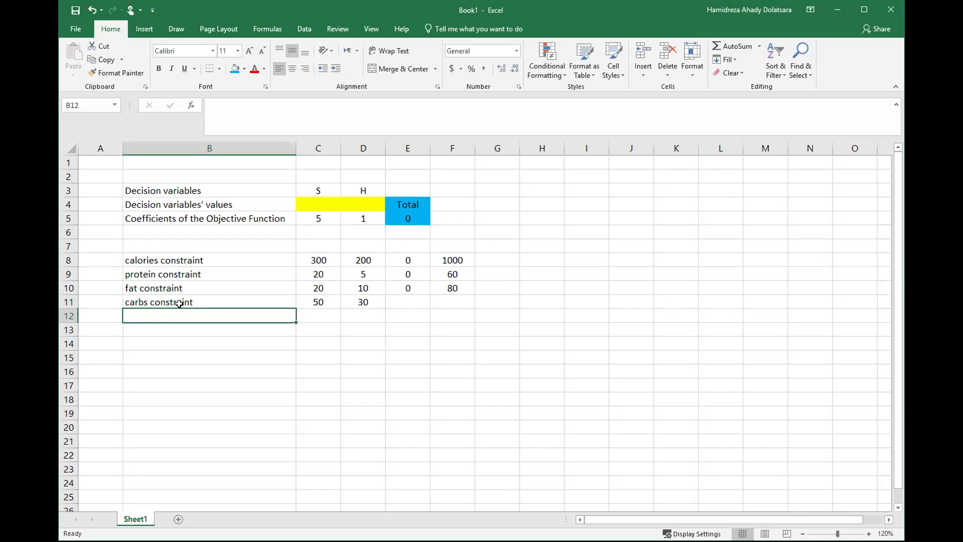
- Enter the carbs constraint's limit of 100 in F11
{"action": "left_click", "coordinate": [443, 301]}
{"action": "type", "text": "100"}
{"action": "key", "text": "Return"}
- Enter the carbs constraint total in E11 as the formula =C11*C4+D11*D4
{"action": "left_click", "coordinate": [402, 300]}
{"action": "type", "text": "="}
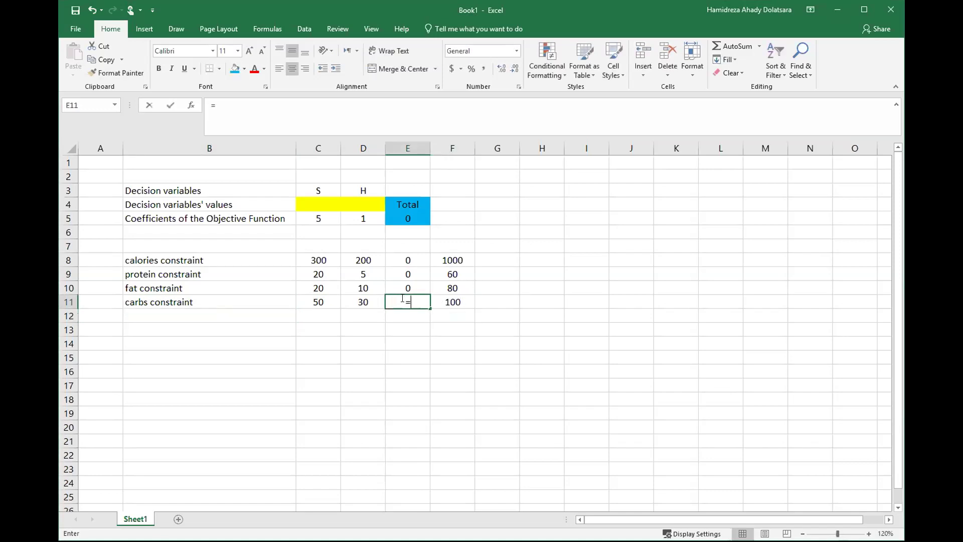
{"action": "left_click", "coordinate": [326, 301]}
{"action": "type", "text": "*"}
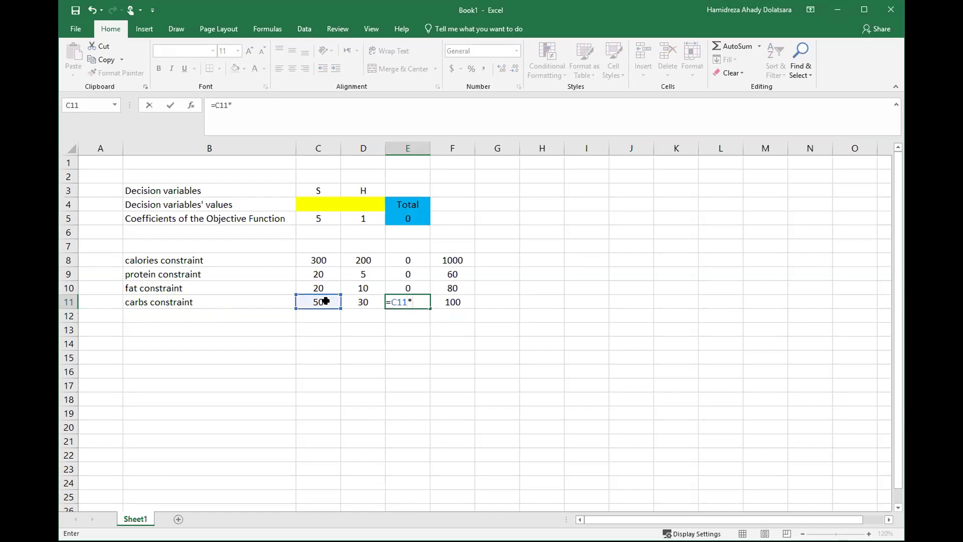
{"action": "left_click", "coordinate": [315, 204]}
{"action": "type", "text": "+"}
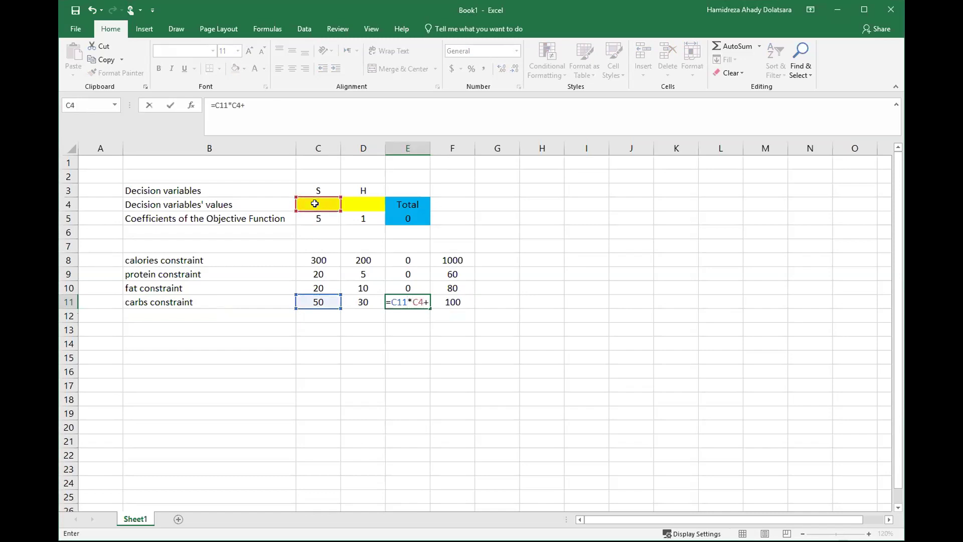
{"action": "left_click", "coordinate": [359, 303]}
{"action": "type", "text": "*"}
{"action": "left_click", "coordinate": [355, 203]}
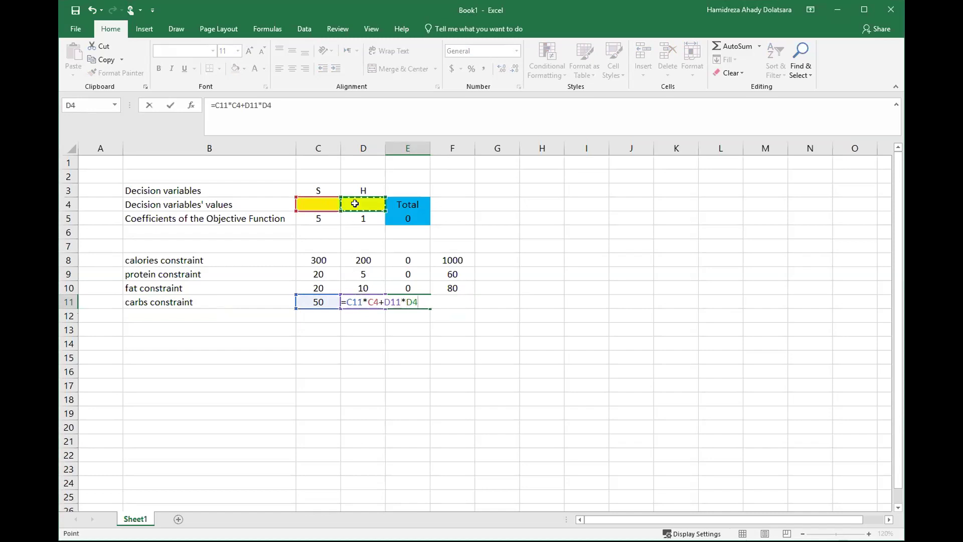
{"action": "key", "text": "Return"}
{"action": "left_click", "coordinate": [452, 386]}
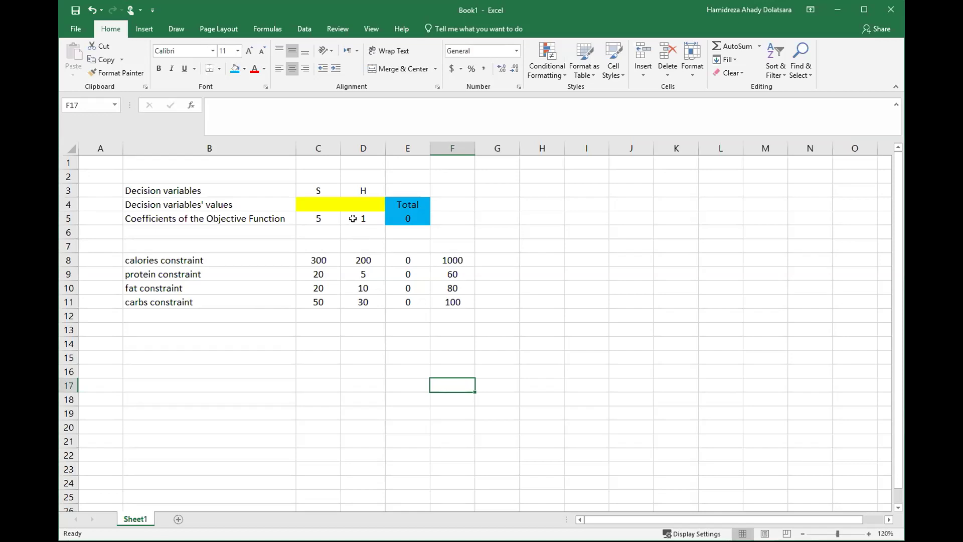
- Review the decision variable cells C4:D4, the objective total in E5, and the constraint totals and limits in columns E and F
{"action": "left_click_drag", "start_coordinate": [353, 205], "coordinate": [313, 201]}
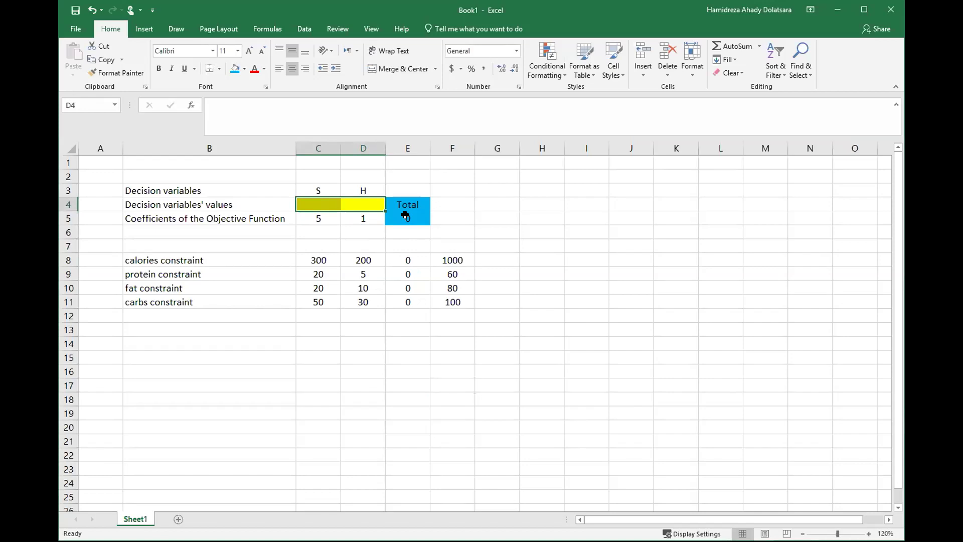
{"action": "left_click", "coordinate": [405, 215]}
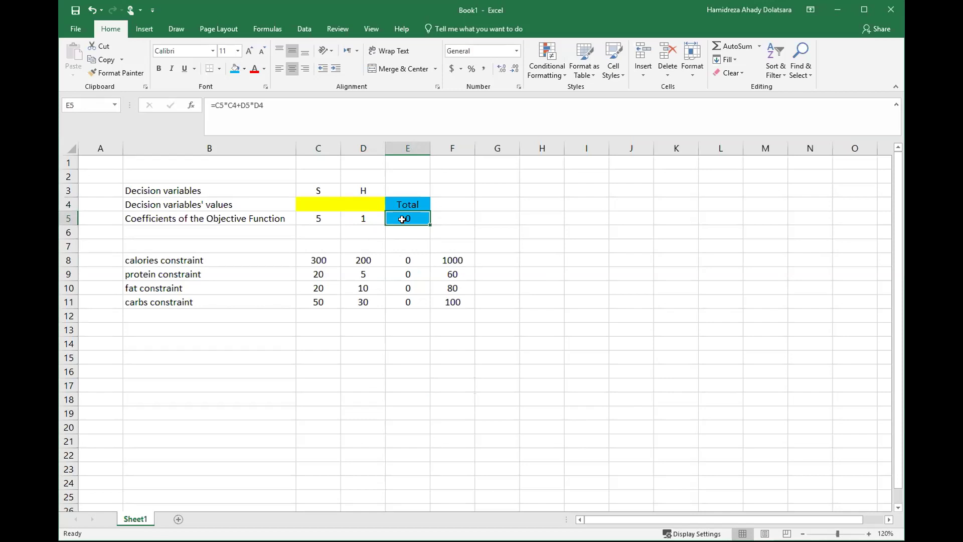
{"action": "left_click_drag", "start_coordinate": [410, 259], "coordinate": [405, 295]}
{"action": "key", "text": "ctrl+v"}
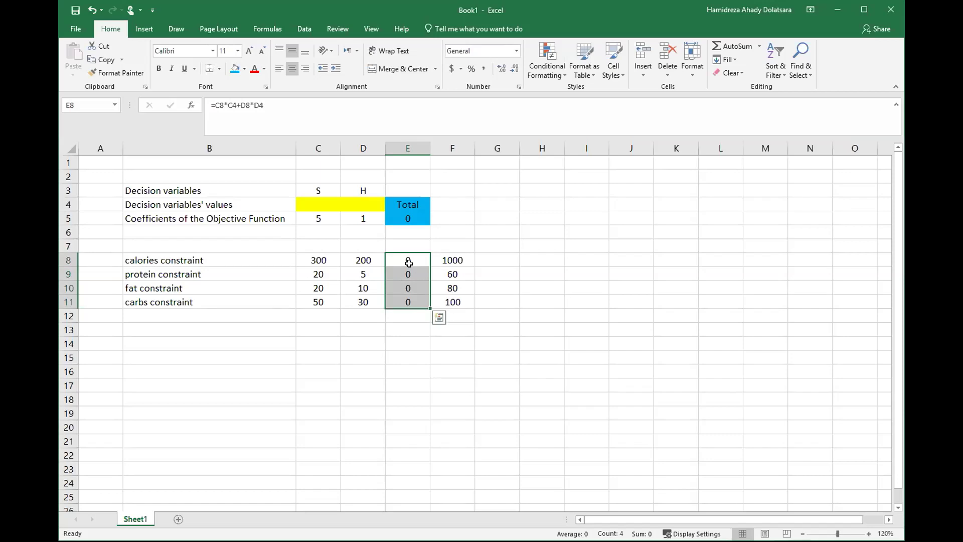
{"action": "left_click", "coordinate": [447, 260]}
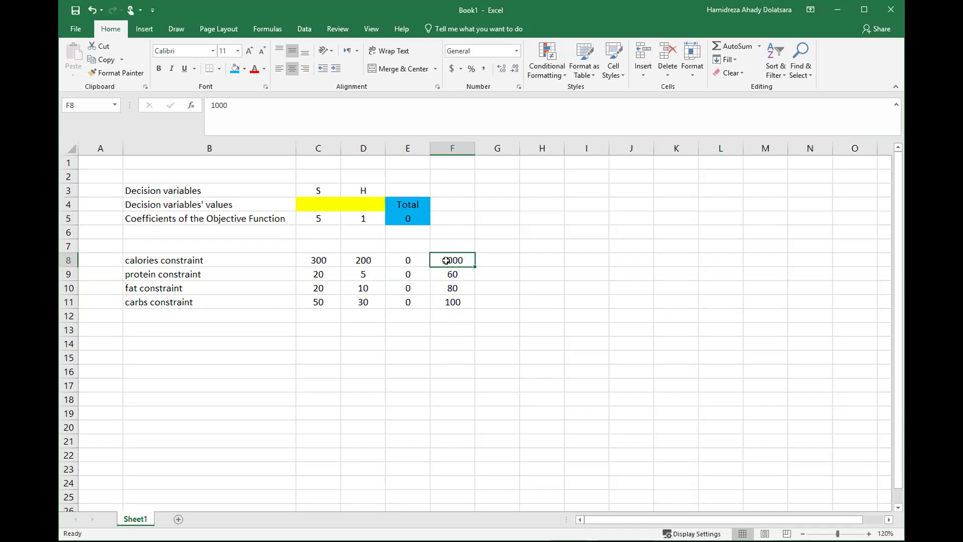
{"action": "left_click", "coordinate": [422, 259]}
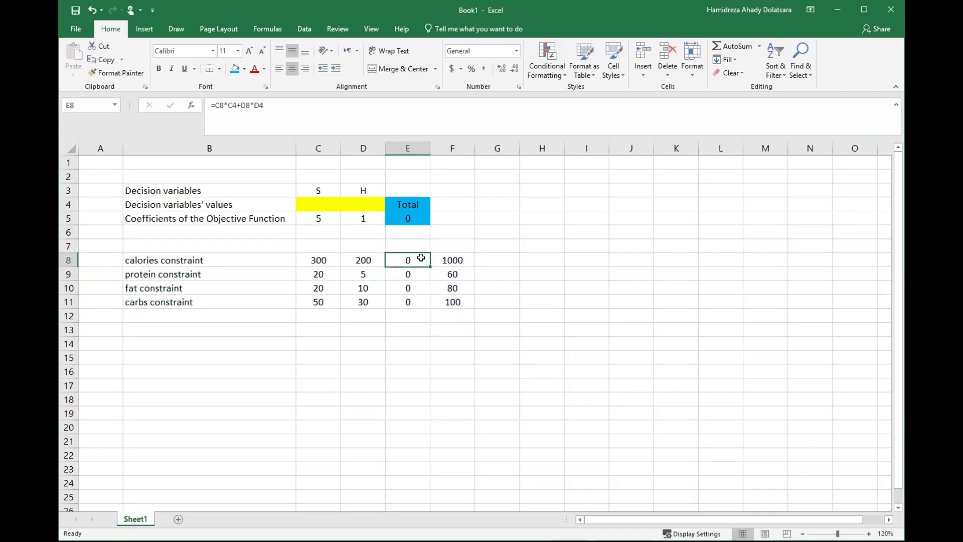
{"action": "left_click", "coordinate": [407, 274]}
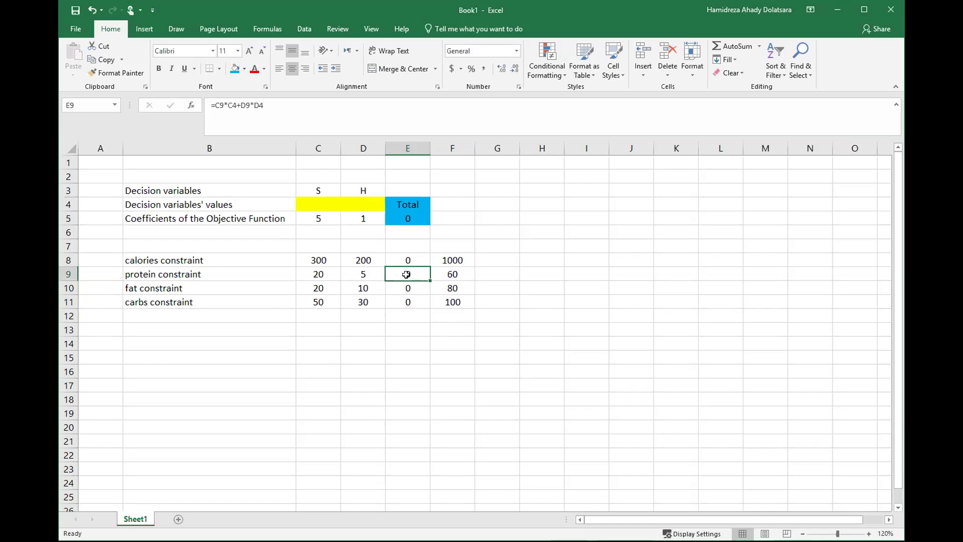
{"action": "left_click", "coordinate": [416, 284]}
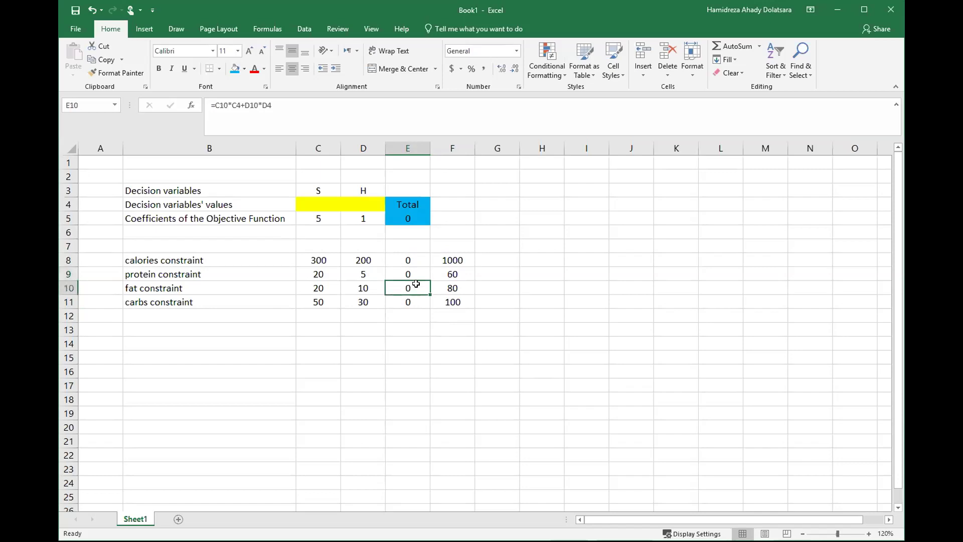
{"action": "left_click", "coordinate": [532, 244]}
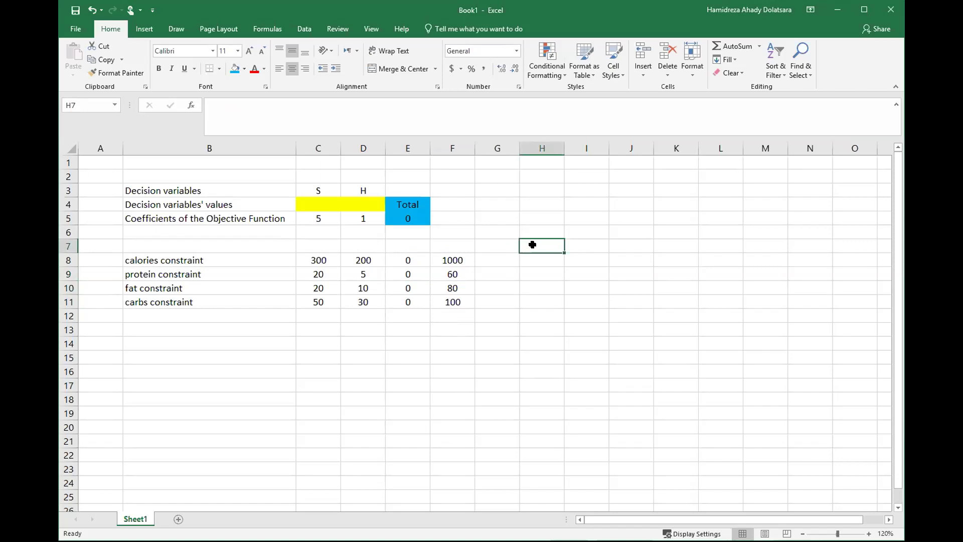
- Fill the constraint totals in E8:E11 with the same blue as the objective total
{"action": "left_click_drag", "start_coordinate": [409, 257], "coordinate": [407, 299]}
{"action": "left_click", "coordinate": [234, 68]}
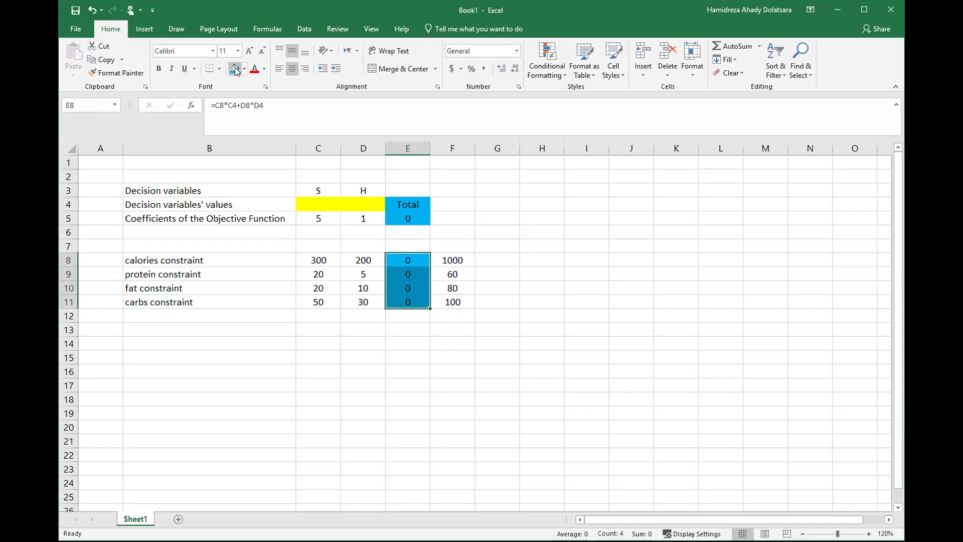
{"action": "left_click", "coordinate": [454, 414]}
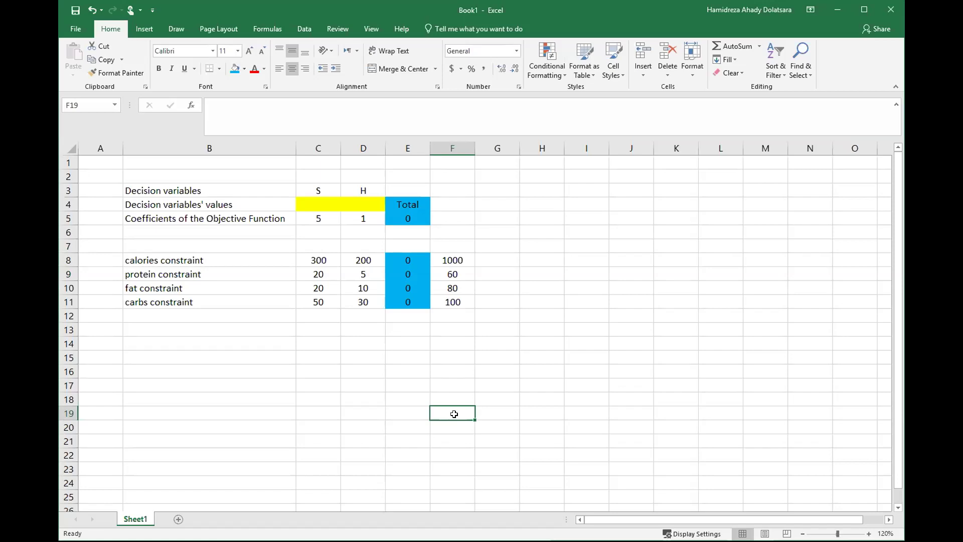
- Label cell H5 "objective function" and widen column H to fit the text
{"action": "left_click", "coordinate": [550, 213]}
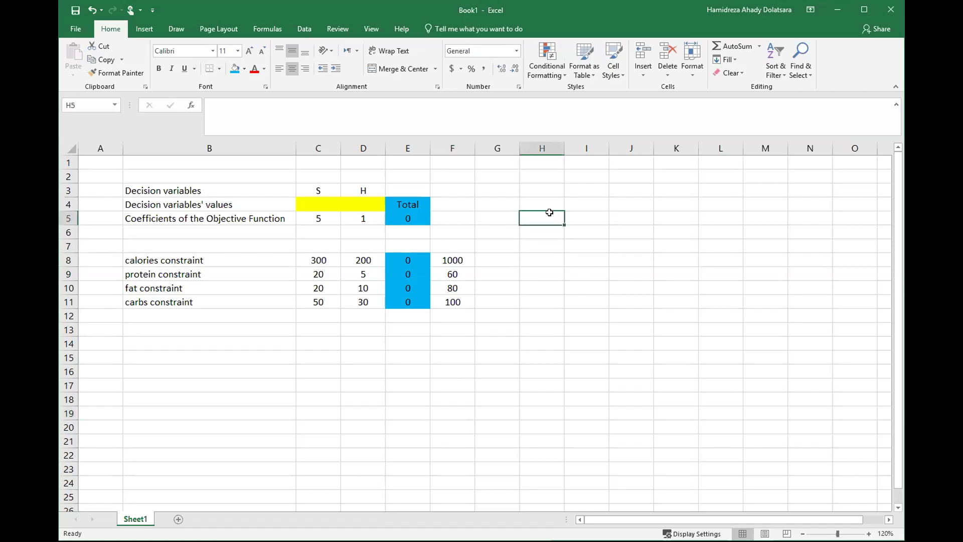
{"action": "type", "text": "objec"}
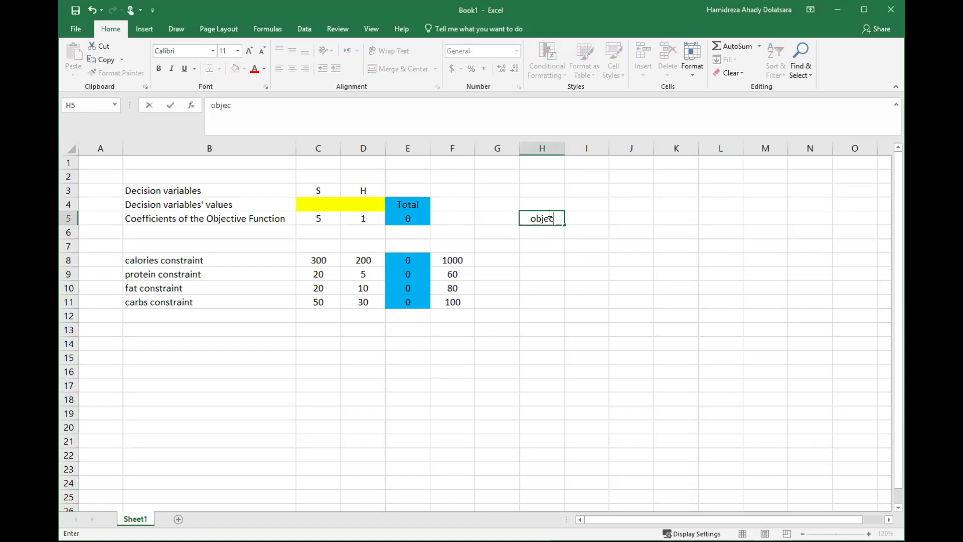
{"action": "type", "text": "tive function"}
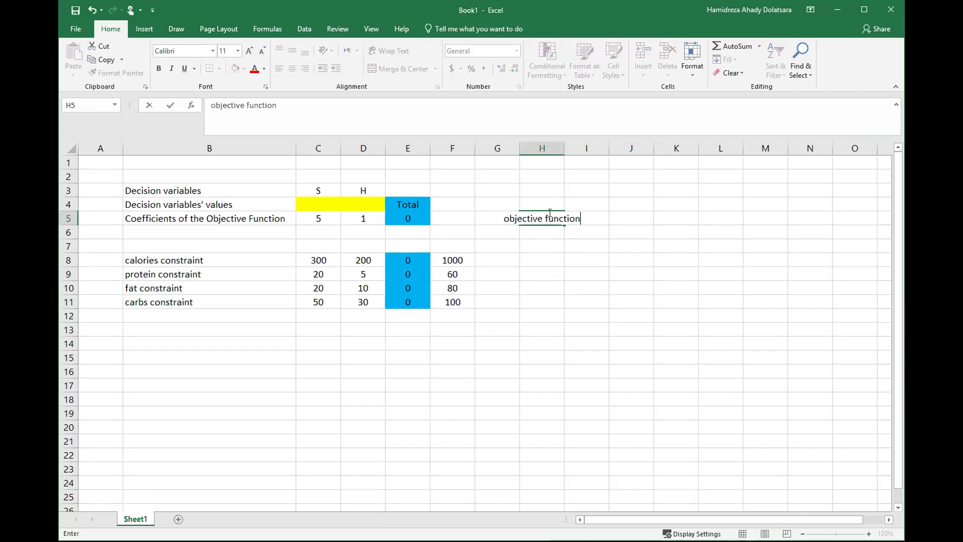
{"action": "key", "text": "Return"}
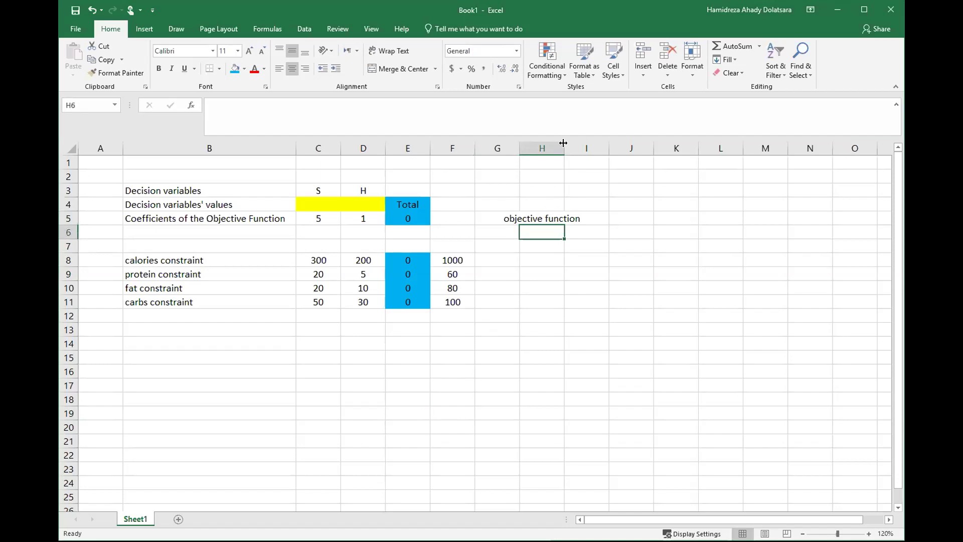
{"action": "left_click_drag", "start_coordinate": [564, 143], "coordinate": [604, 143]}
- Write the objective function as the text min(5*S+1*H) in I5 and fit column I to it
{"action": "left_click", "coordinate": [631, 221]}
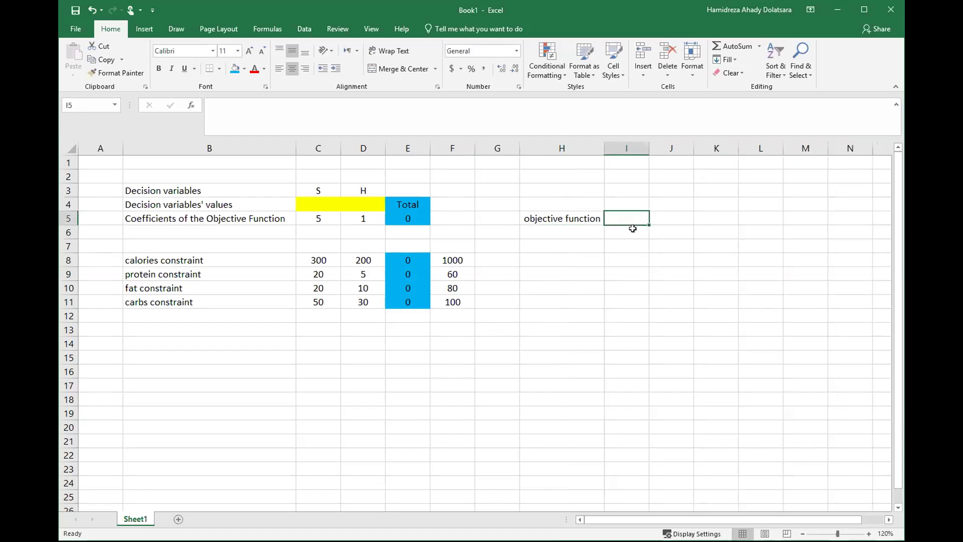
{"action": "type", "text": "min"}
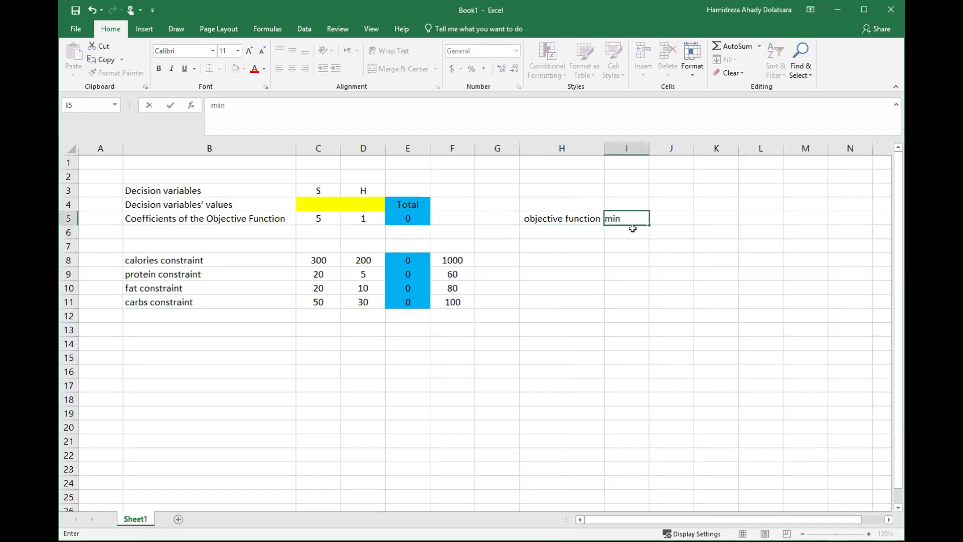
{"action": "type", "text": "(5*s+"}
{"action": "left_click", "coordinate": [633, 217]}
{"action": "key", "text": "Delete"}
{"action": "type", "text": "S+1*"}
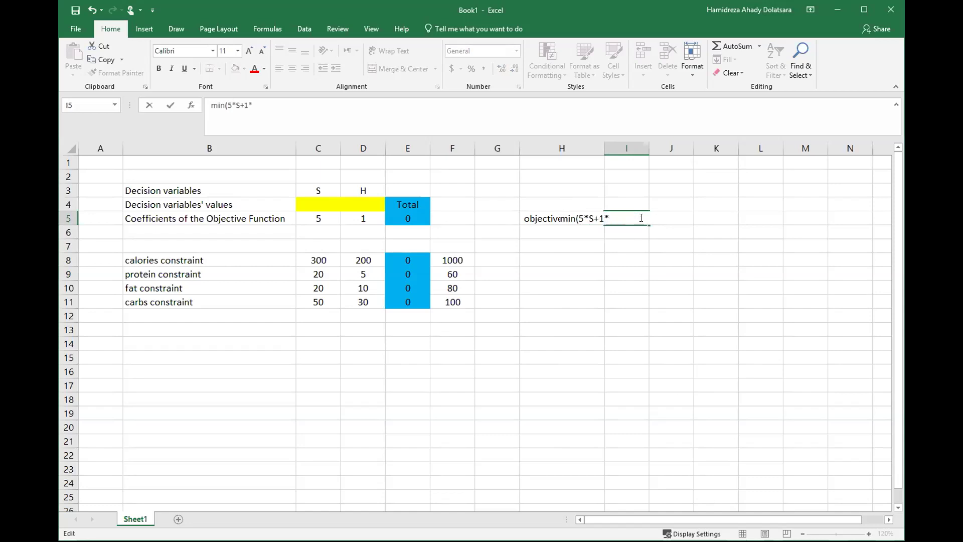
{"action": "type", "text": "H"}
{"action": "type", "text": "_"}
{"action": "key", "text": "BackSpace"}
{"action": "type", "text": ")"}
{"action": "key", "text": "Return"}
{"action": "double_click", "coordinate": [648, 145]}
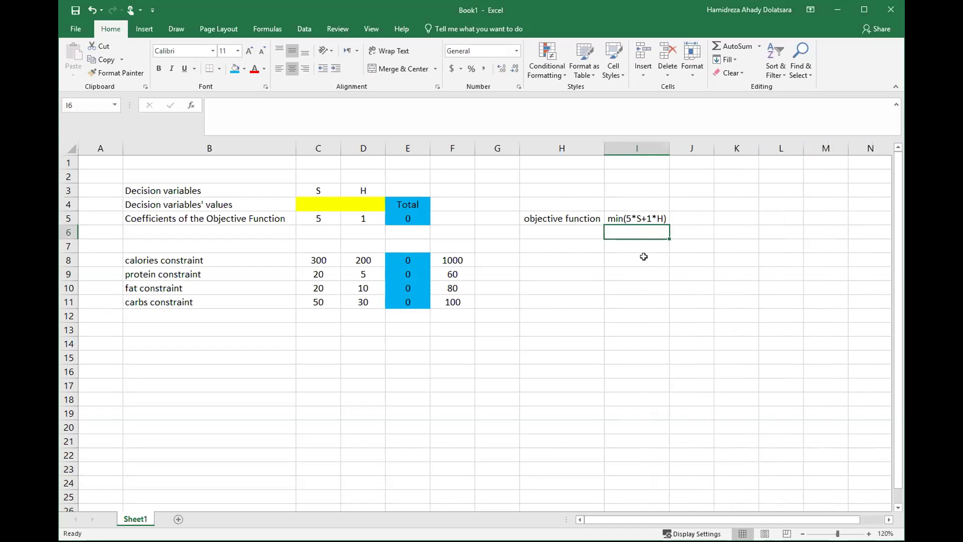
- Label cell H8 "constraints" beside the calories constraint row
{"action": "left_click", "coordinate": [575, 242]}
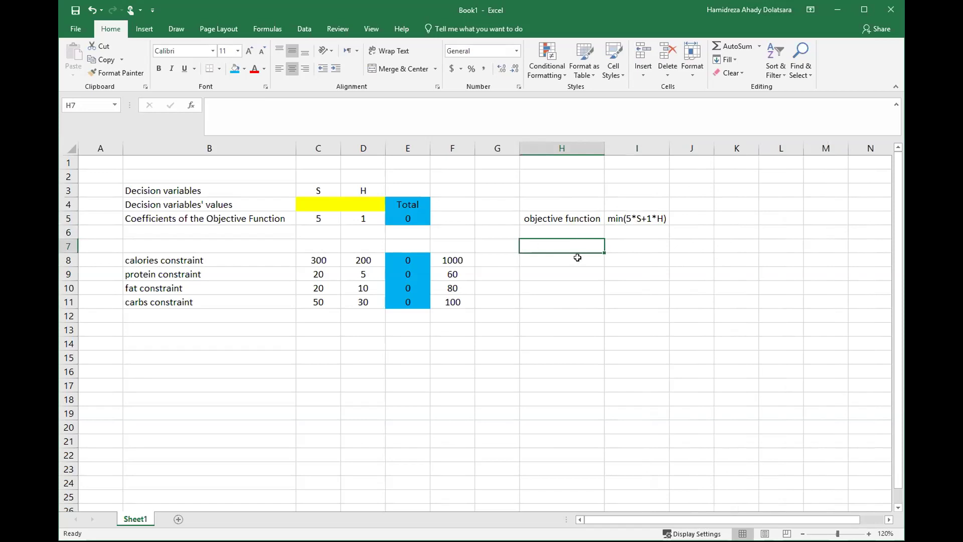
{"action": "left_click", "coordinate": [620, 258]}
{"action": "left_click", "coordinate": [572, 256]}
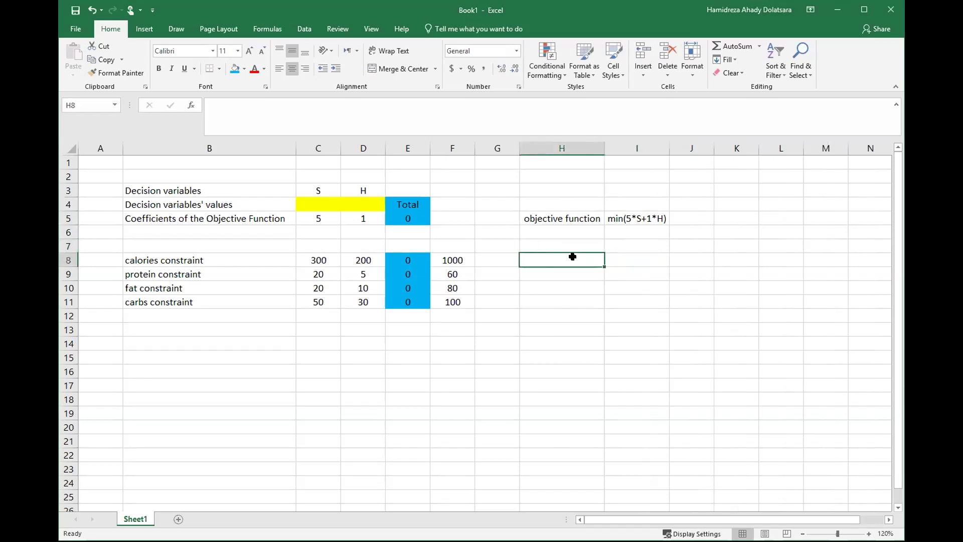
{"action": "type", "text": "constraints"}
{"action": "key", "text": "Return"}
- Write the calories constraint in I8 as the text 300*S +200*H>= 1000
{"action": "left_click", "coordinate": [622, 257]}
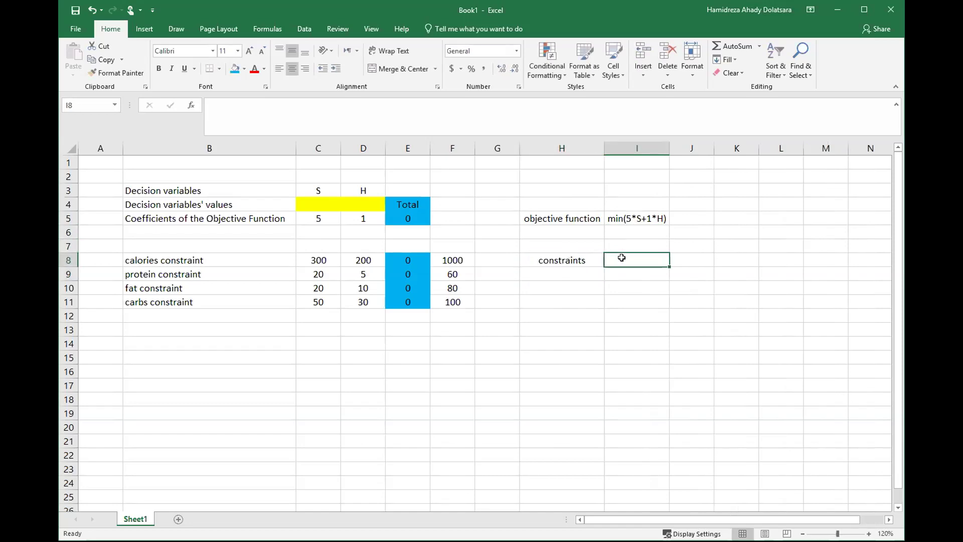
{"action": "type", "text": "300"}
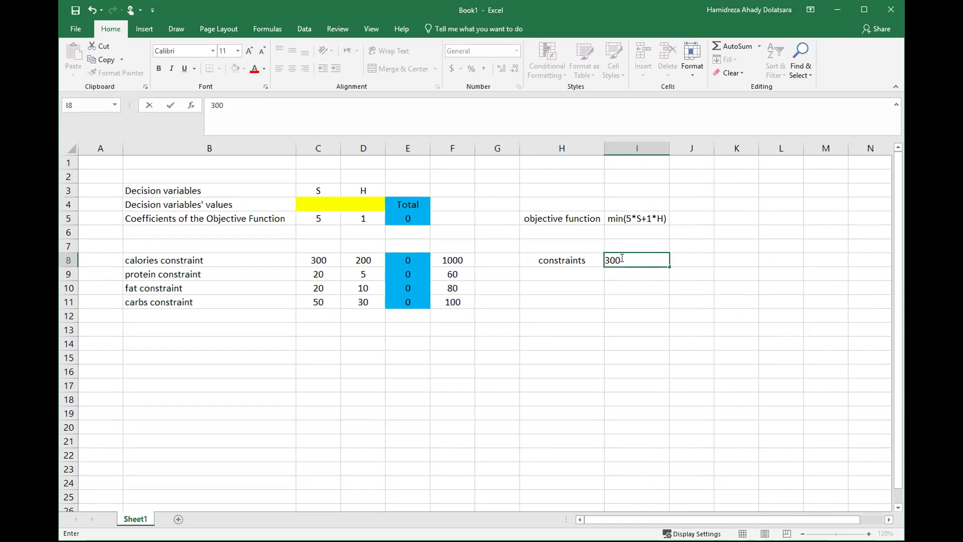
{"action": "type", "text": "S"}
{"action": "key", "text": "BackSpace"}
{"action": "type", "text": "S"}
{"action": "key", "text": "BackSpace"}
{"action": "key", "text": "BackSpace"}
{"action": "type", "text": "*S +200*H<="}
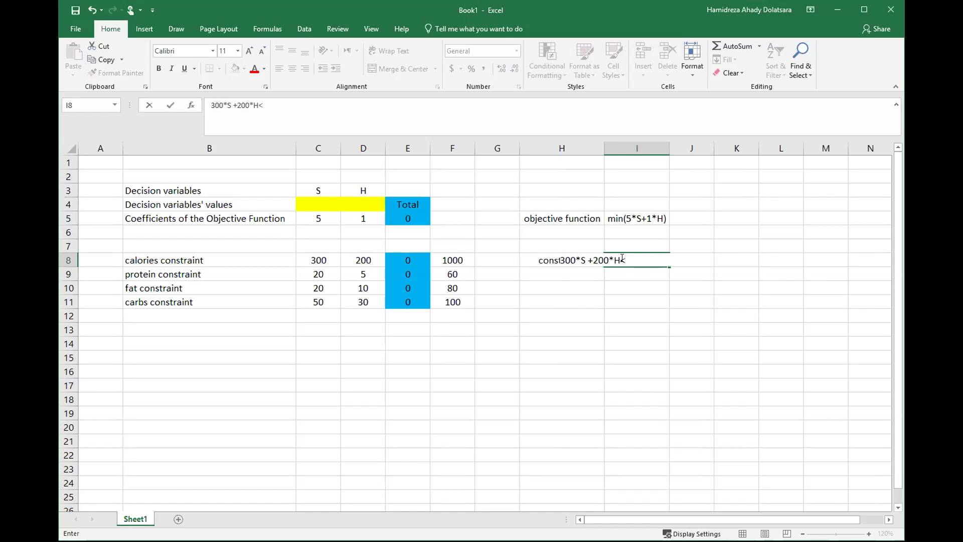
{"action": "key", "text": "BackSpace"}
{"action": "key", "text": "BackSpace"}
{"action": "type", "text": ">= 1000"}
{"action": "key", "text": "Return"}
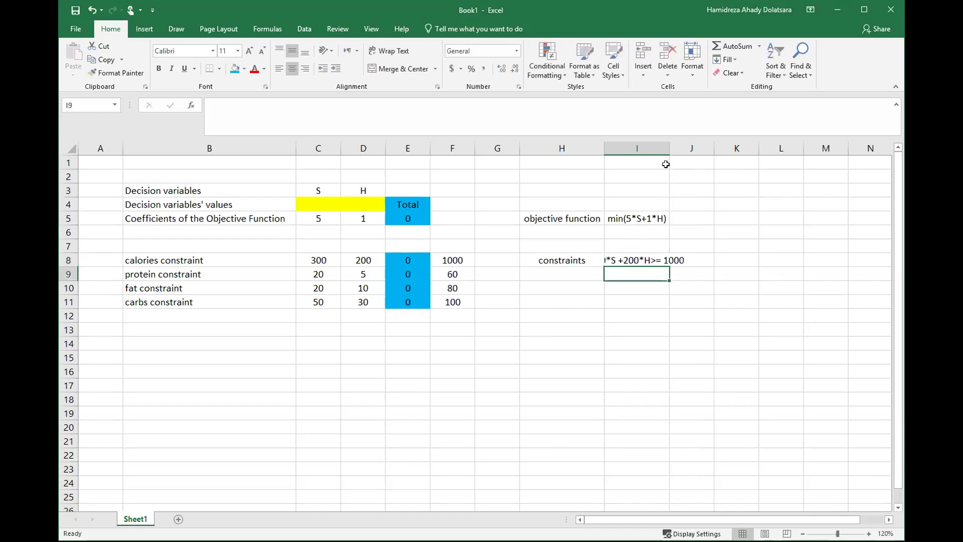
- Copy the calories constraint expression from I8 into I9, I10 and I11
{"action": "left_click", "coordinate": [675, 257]}
{"action": "key", "text": "ctrl+c"}
{"action": "left_click", "coordinate": [673, 272]}
{"action": "key", "text": "ctrl+v"}
{"action": "left_click", "coordinate": [671, 287]}
{"action": "key", "text": "ctrl+v"}
{"action": "left_click", "coordinate": [668, 302]}
{"action": "key", "text": "ctrl+v"}
- Rewrite the copied expression in I9 as the protein constraint 20*S +5*H>= 60
{"action": "left_click", "coordinate": [667, 274]}
{"action": "double_click", "coordinate": [666, 273]}
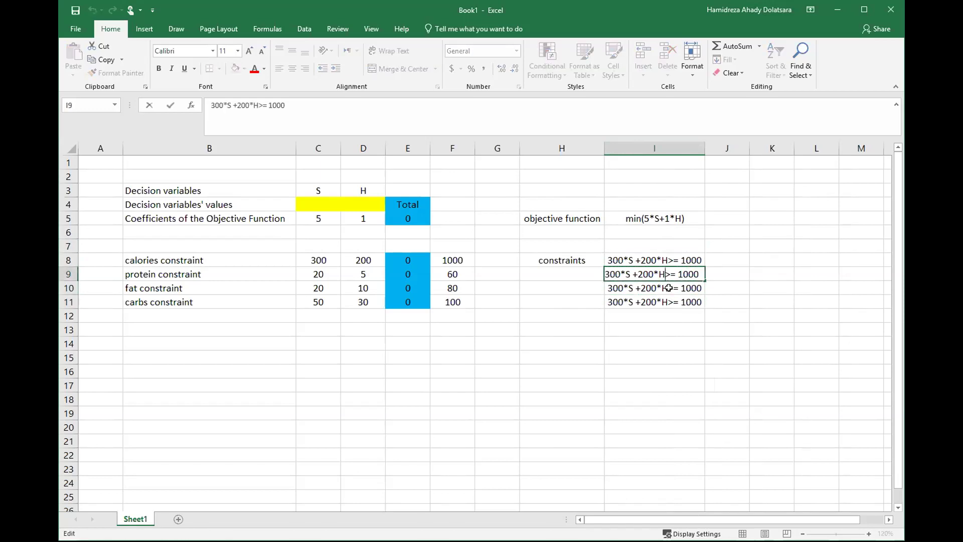
{"action": "double_click", "coordinate": [615, 274]}
{"action": "type", "text": "20"}
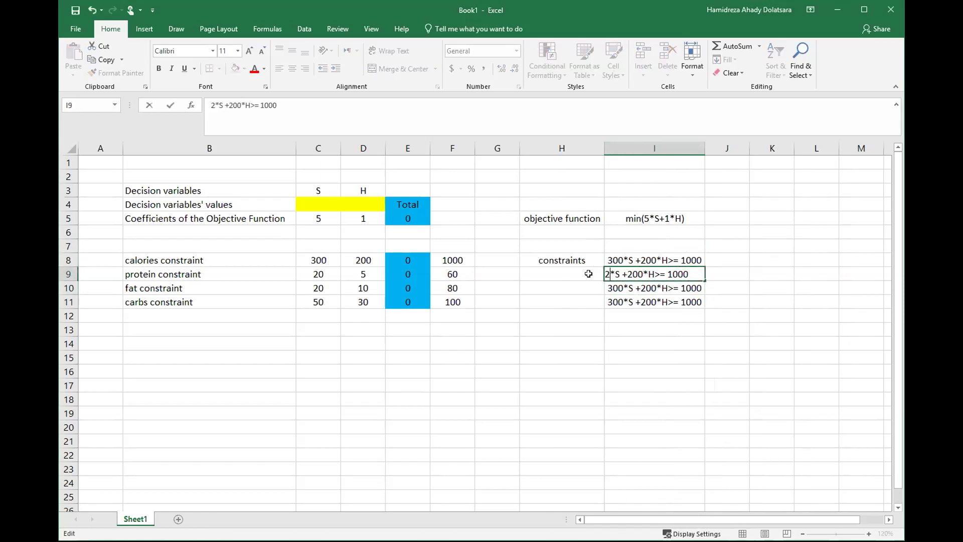
{"action": "double_click", "coordinate": [641, 274]}
{"action": "type", "text": "5"}
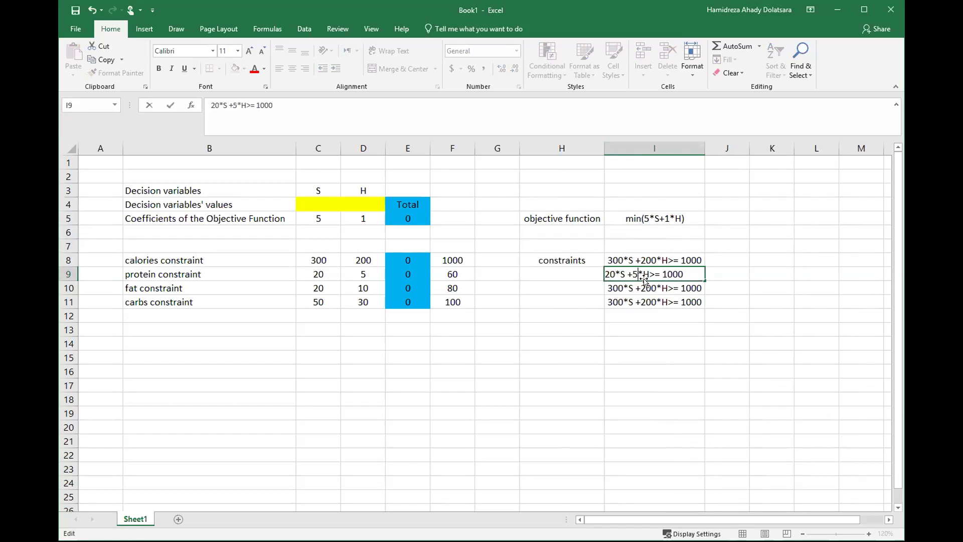
{"action": "double_click", "coordinate": [672, 274]}
{"action": "type", "text": "60"}
{"action": "key", "text": "Return"}
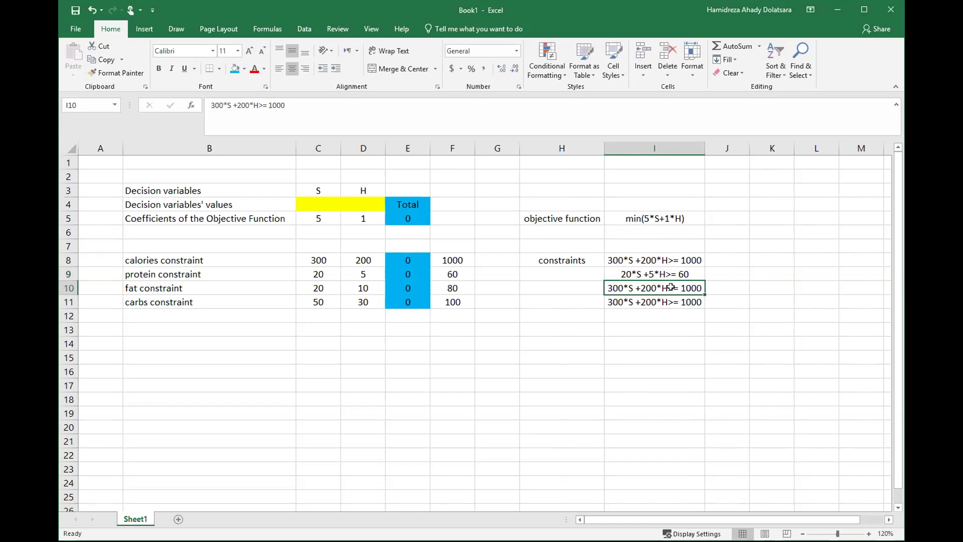
- Rewrite the copied expression in I10 as the fat constraint 20*S +10*H<= 80
{"action": "double_click", "coordinate": [670, 285]}
{"action": "mouse_move", "coordinate": [668, 284]}
{"action": "left_mouse_down"}
{"action": "mouse_move", "coordinate": [694, 287]}
{"action": "mouse_move", "coordinate": [678, 285]}
{"action": "left_mouse_up"}
{"action": "type", "text": "<= 8"}
{"action": "left_click_drag", "start_coordinate": [613, 284], "coordinate": [604, 285]}
{"action": "type", "text": "2"}
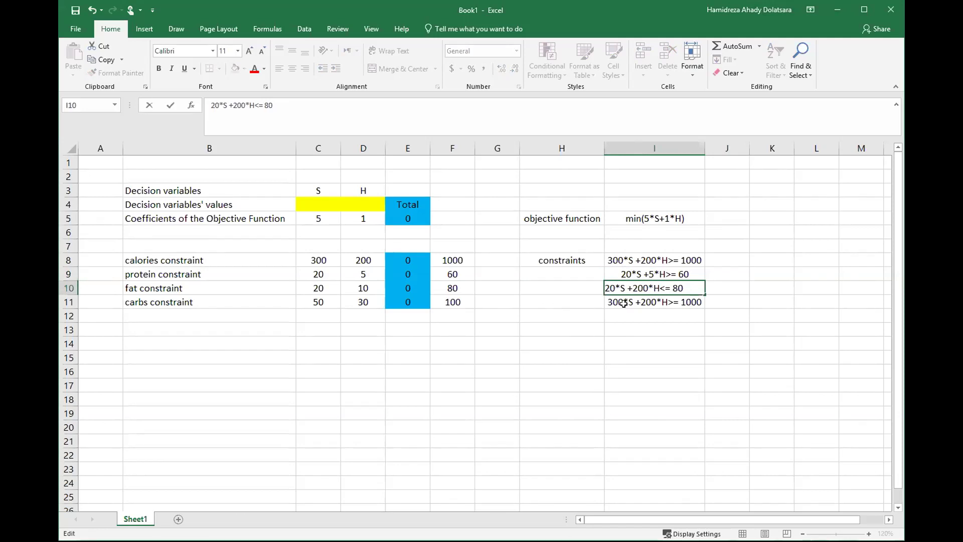
{"action": "left_click_drag", "start_coordinate": [644, 286], "coordinate": [631, 287]}
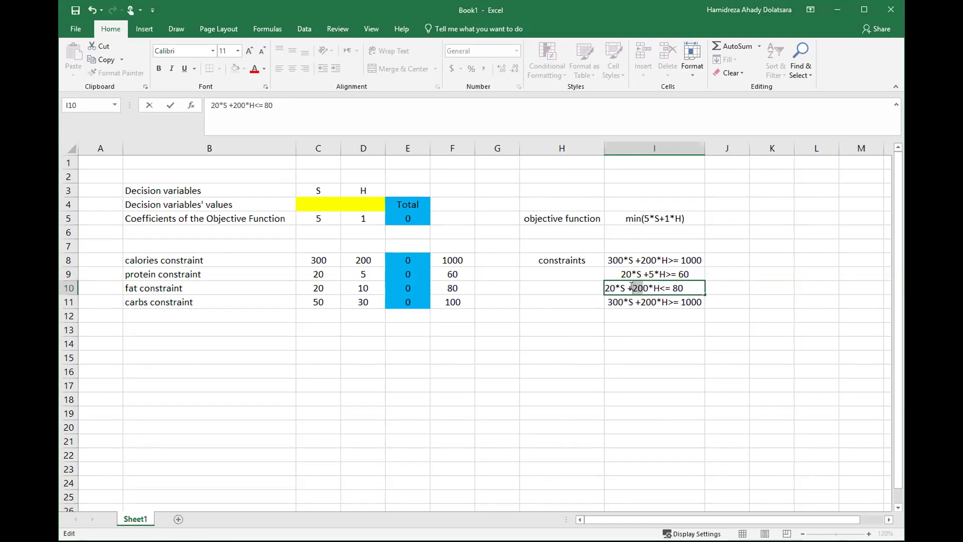
{"action": "type", "text": "1"}
{"action": "key", "text": "Return"}
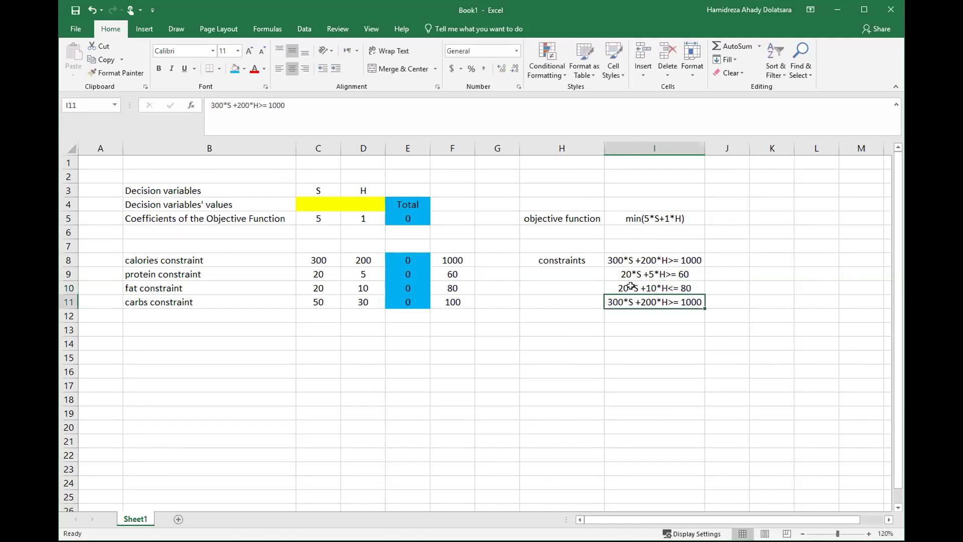
- Rewrite the copied expression in I11 as the carbs constraint 50*S +30*H>= 100
{"action": "double_click", "coordinate": [688, 302]}
{"action": "key", "text": "BackSpace"}
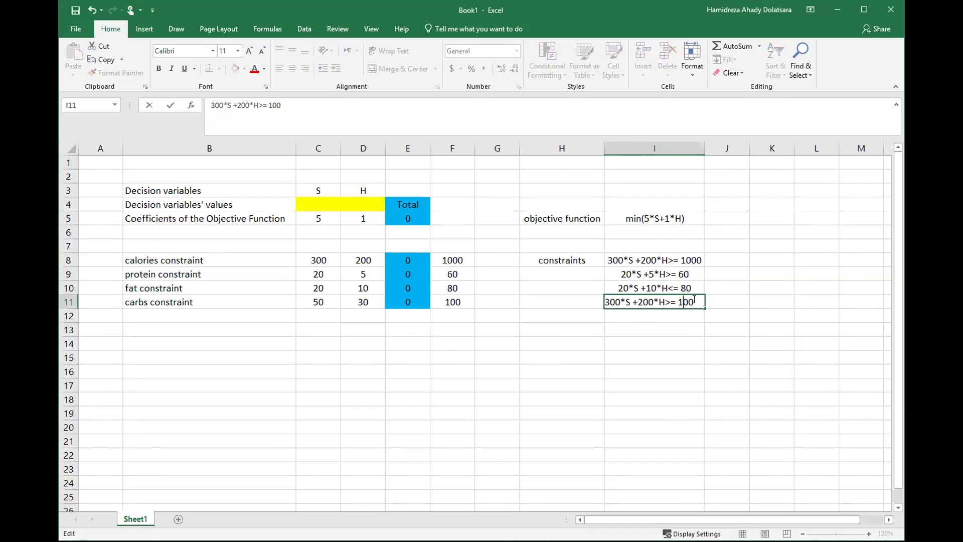
{"action": "key", "text": "Home"}
{"action": "key", "text": "shift+Right"}
{"action": "key", "text": "shift+Right"}
{"action": "type", "text": "5"}
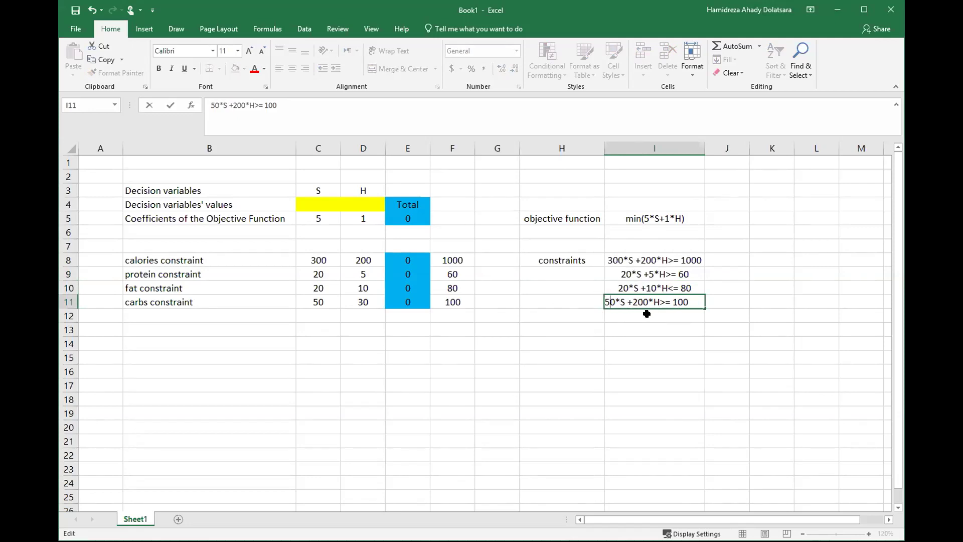
{"action": "left_click_drag", "start_coordinate": [639, 299], "coordinate": [631, 299]}
{"action": "type", "text": "3"}
{"action": "key", "text": "Return"}
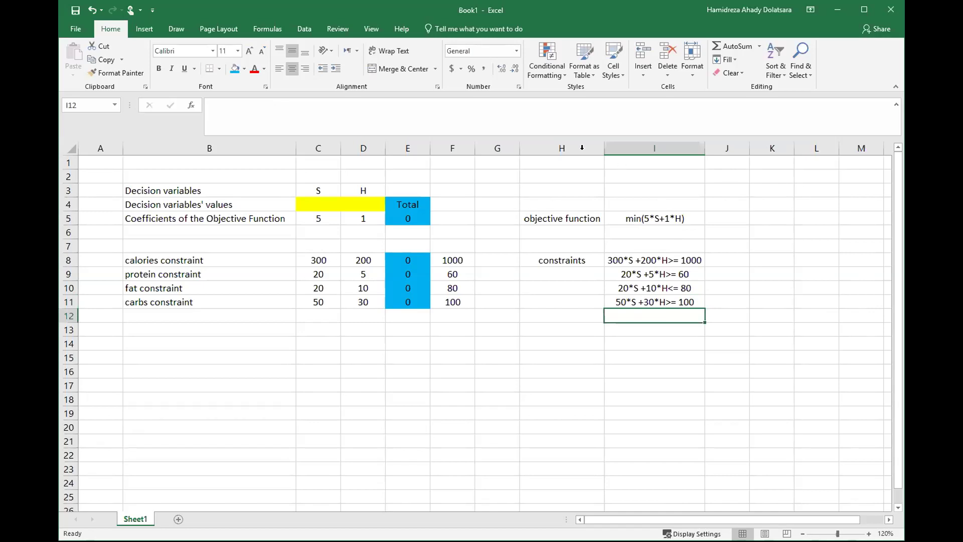
- Left-align the objective function and constraint expressions in column I
{"action": "left_click", "coordinate": [556, 148]}
{"action": "left_click_drag", "start_coordinate": [614, 148], "coordinate": [662, 154]}
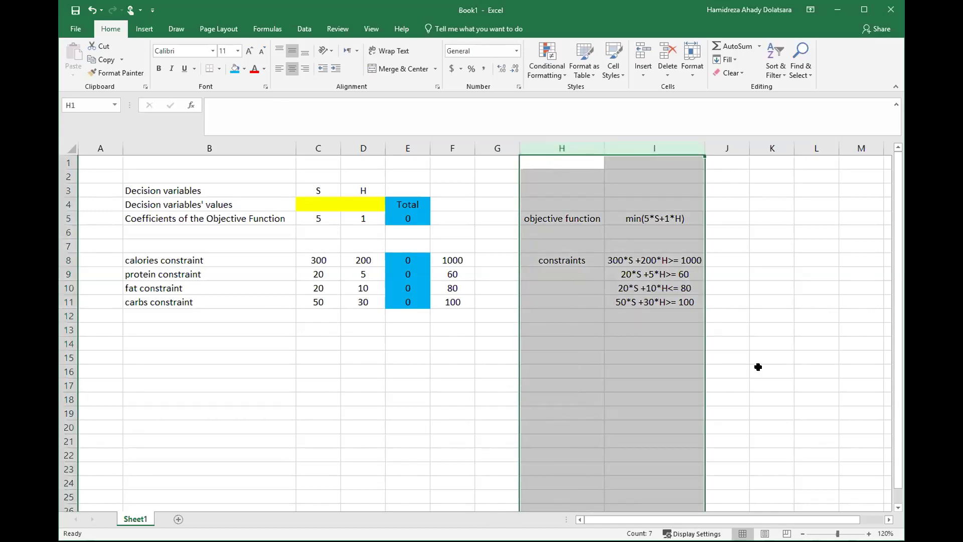
{"action": "left_click", "coordinate": [764, 396]}
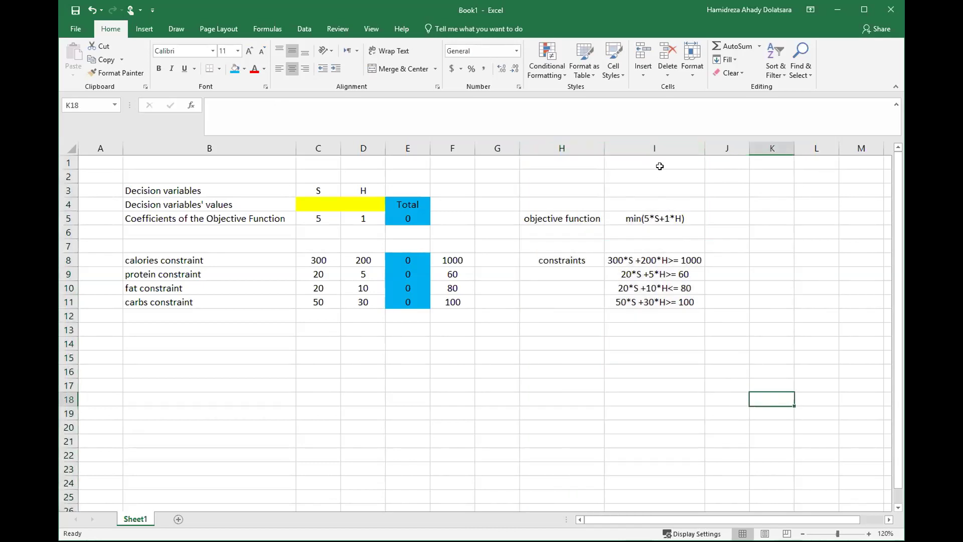
{"action": "left_click", "coordinate": [652, 148]}
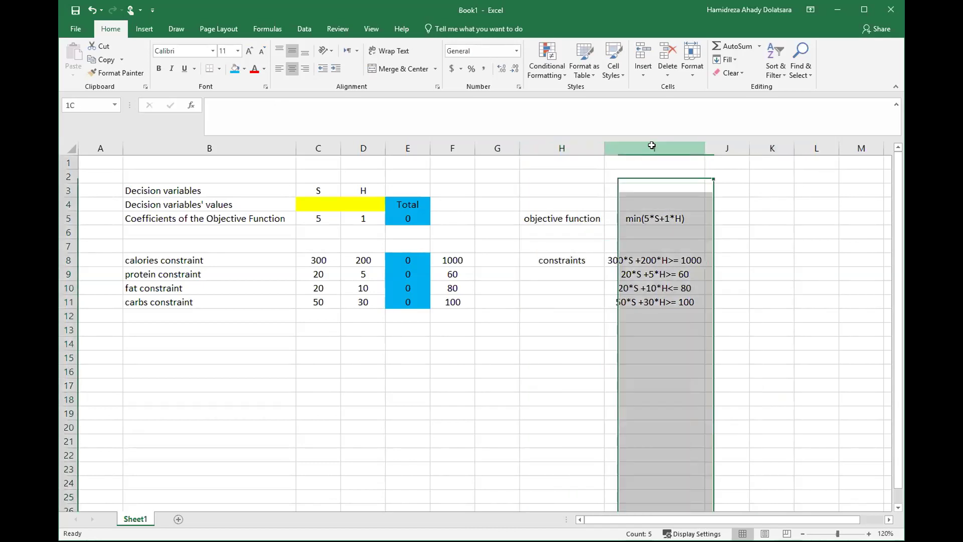
{"action": "left_click", "coordinate": [281, 69]}
{"action": "left_click", "coordinate": [727, 317]}
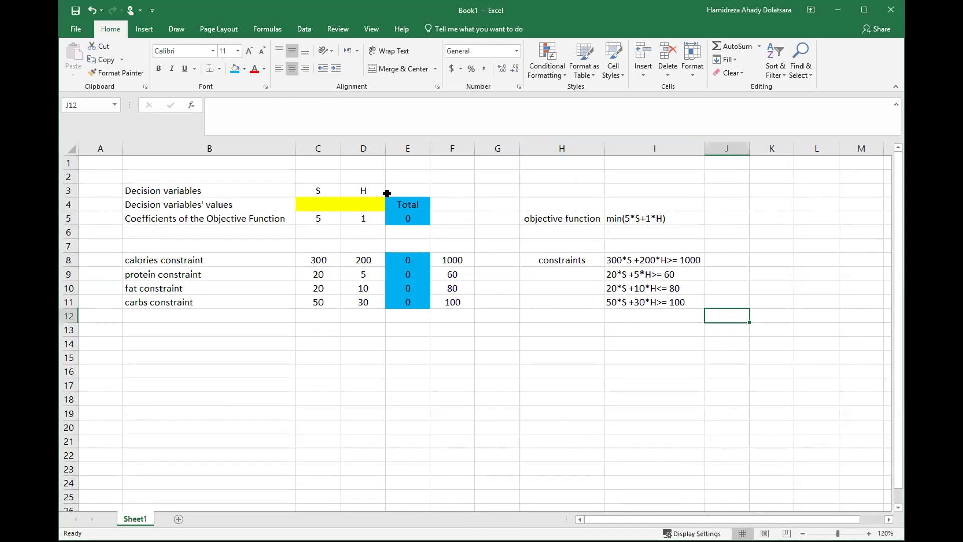
{"action": "left_click_drag", "start_coordinate": [463, 176], "coordinate": [122, 342]}
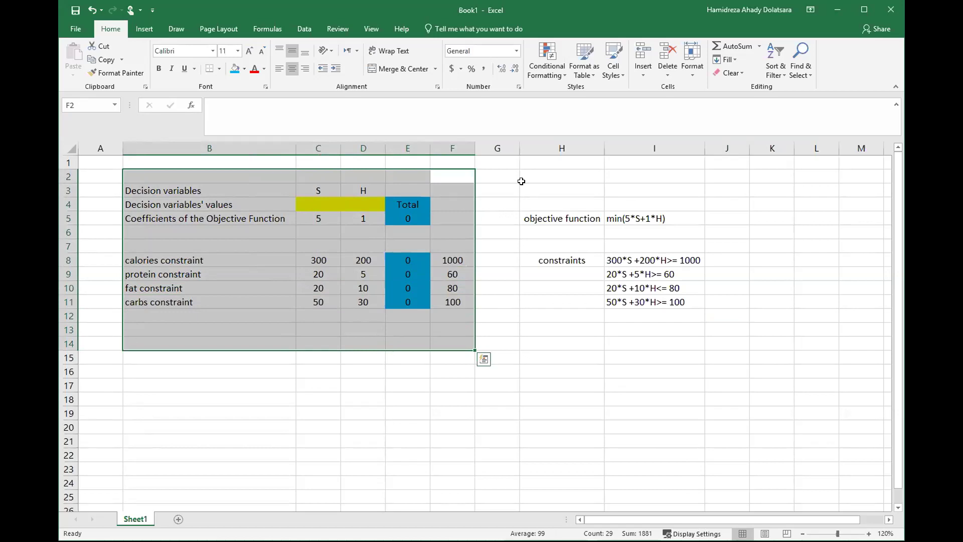
{"action": "left_click_drag", "start_coordinate": [743, 165], "coordinate": [558, 334]}
{"action": "left_click_drag", "start_coordinate": [492, 189], "coordinate": [160, 345]}
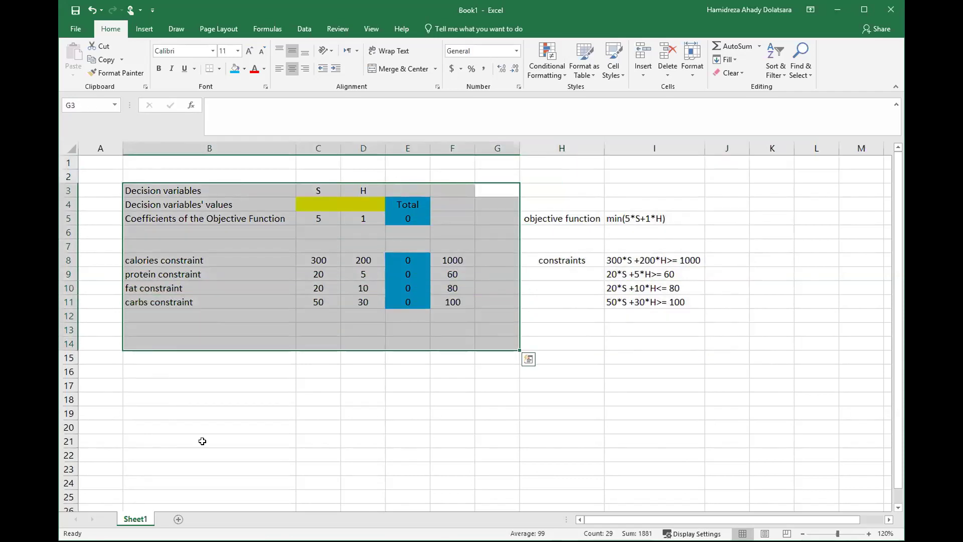
{"action": "left_click", "coordinate": [623, 343]}
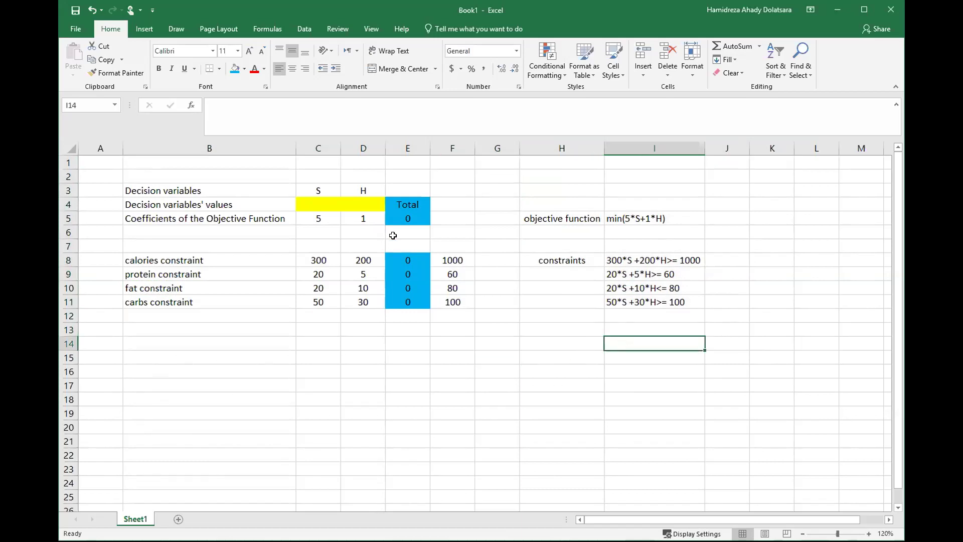
- Fill the algebraic model block H3:I11 with the standard orange color
{"action": "left_click_drag", "start_coordinate": [698, 185], "coordinate": [584, 301]}
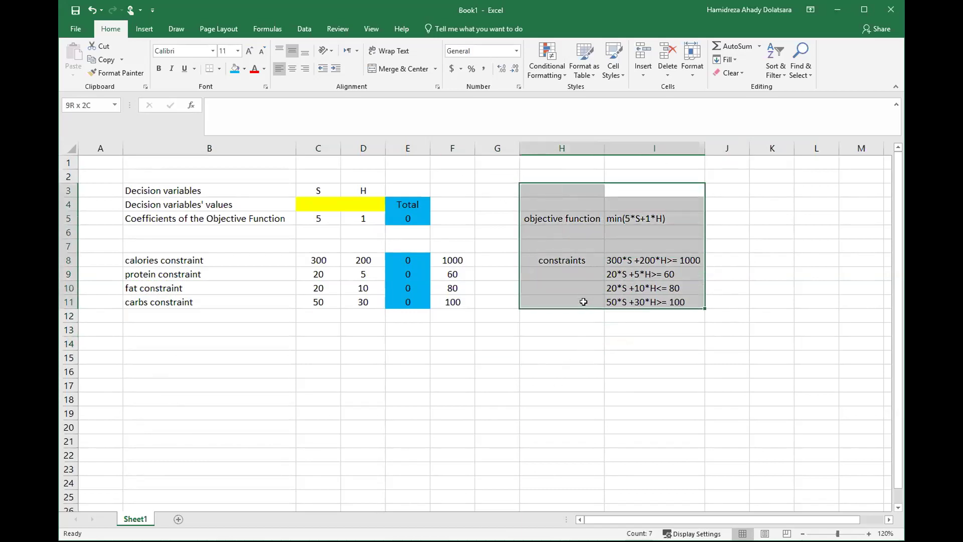
{"action": "left_click", "coordinate": [246, 68]}
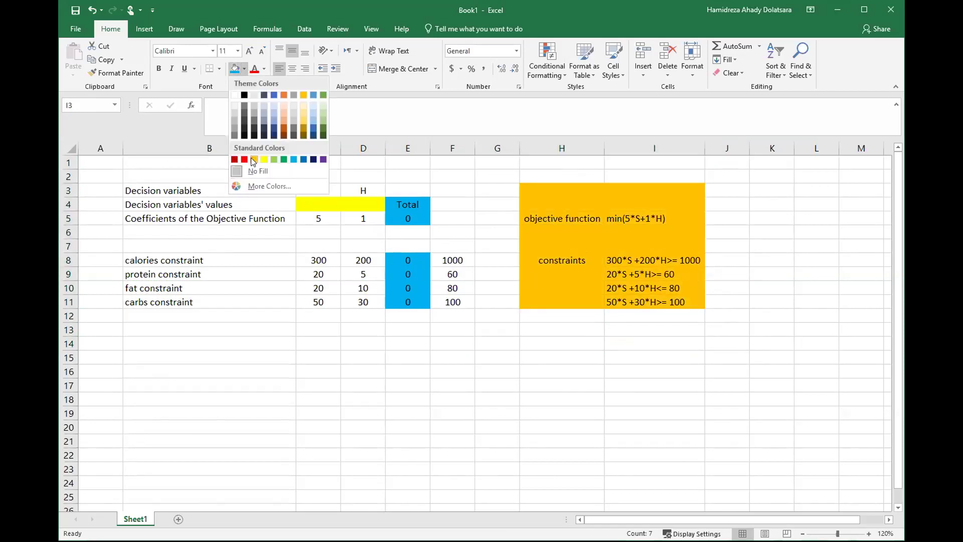
{"action": "left_click", "coordinate": [253, 160]}
{"action": "left_click", "coordinate": [567, 370]}
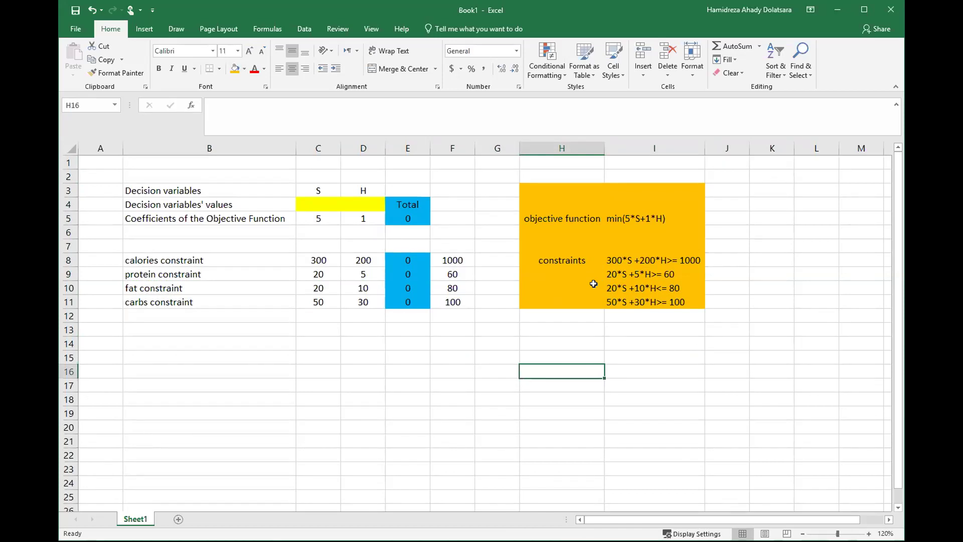
{"action": "left_click_drag", "start_coordinate": [454, 174], "coordinate": [130, 335]}
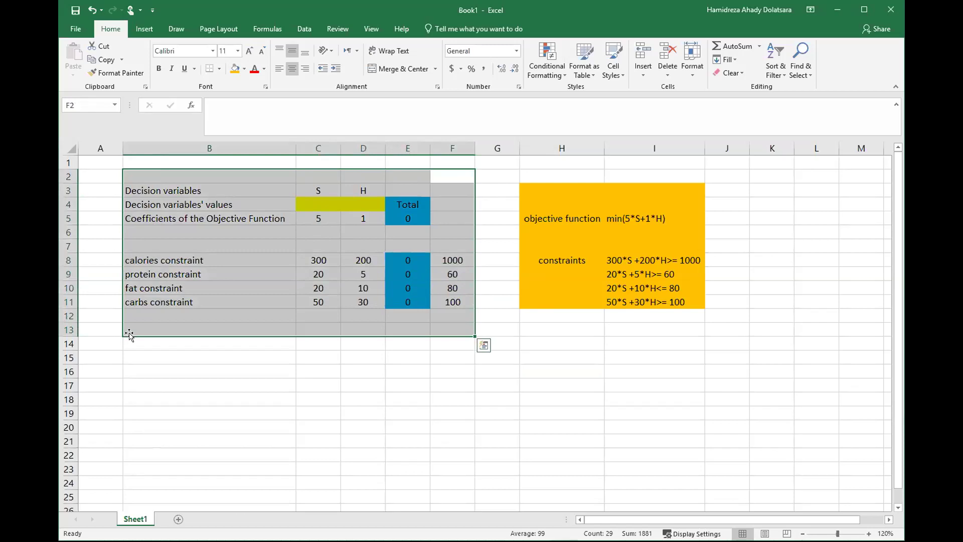
{"action": "left_click", "coordinate": [255, 408]}
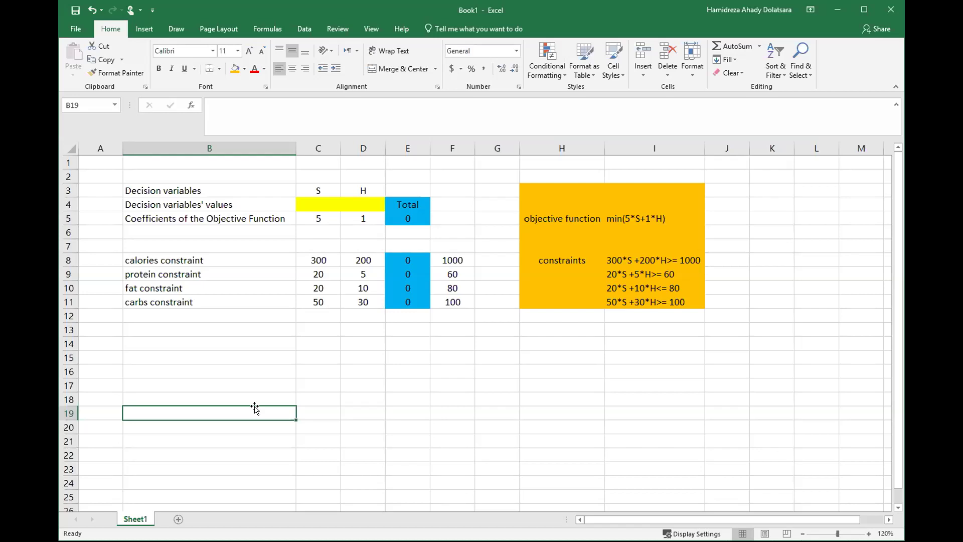
{"action": "left_click", "coordinate": [787, 21]}
- Open Solver and set its objective to minimize the total in cell E5
{"action": "left_click", "coordinate": [303, 32]}
{"action": "left_click", "coordinate": [869, 44]}
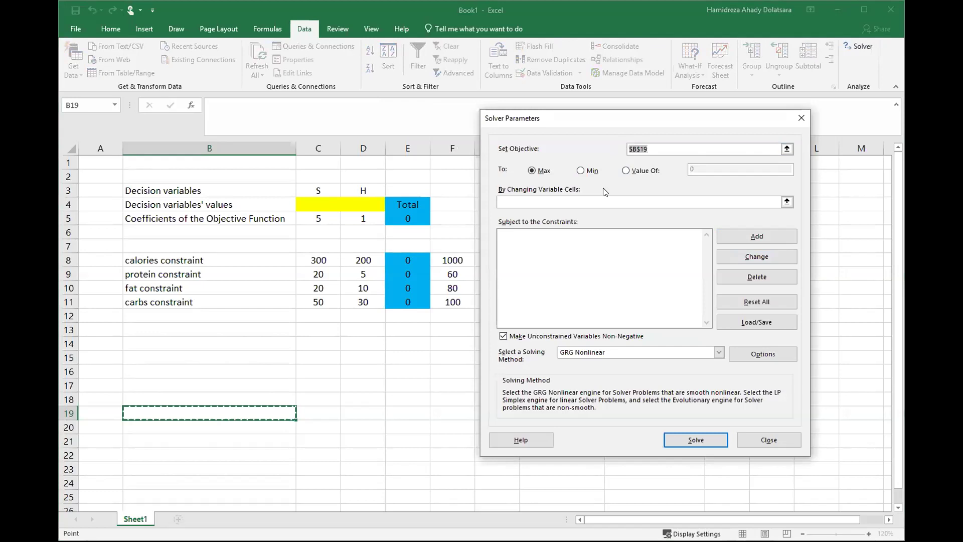
{"action": "left_click", "coordinate": [673, 145]}
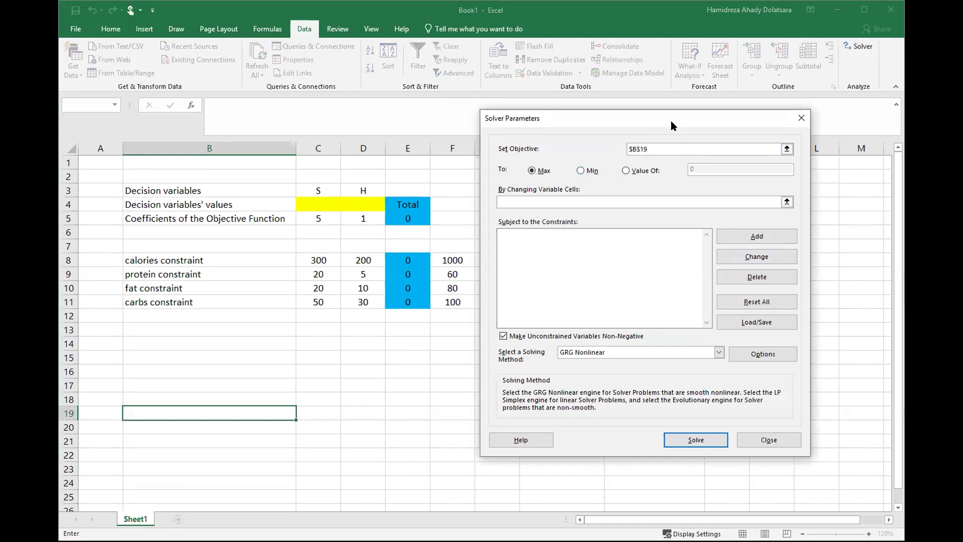
{"action": "left_click_drag", "start_coordinate": [670, 120], "coordinate": [660, 148]}
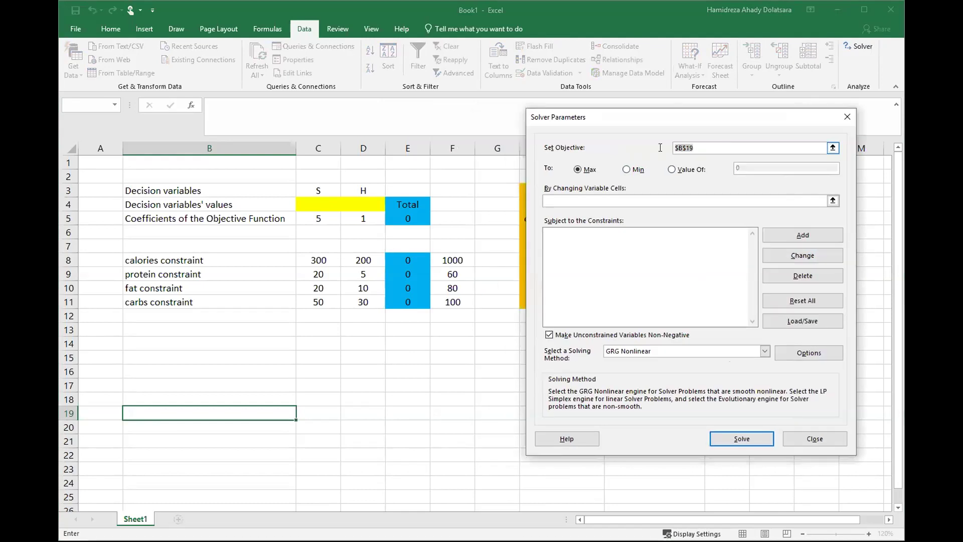
{"action": "key", "text": "BackSpace"}
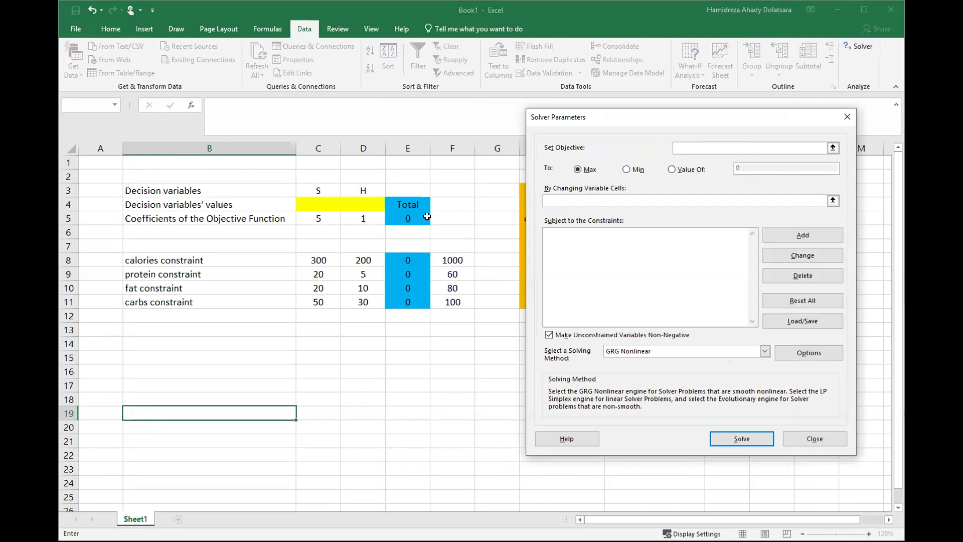
{"action": "left_click", "coordinate": [412, 219]}
{"action": "left_click", "coordinate": [640, 171]}
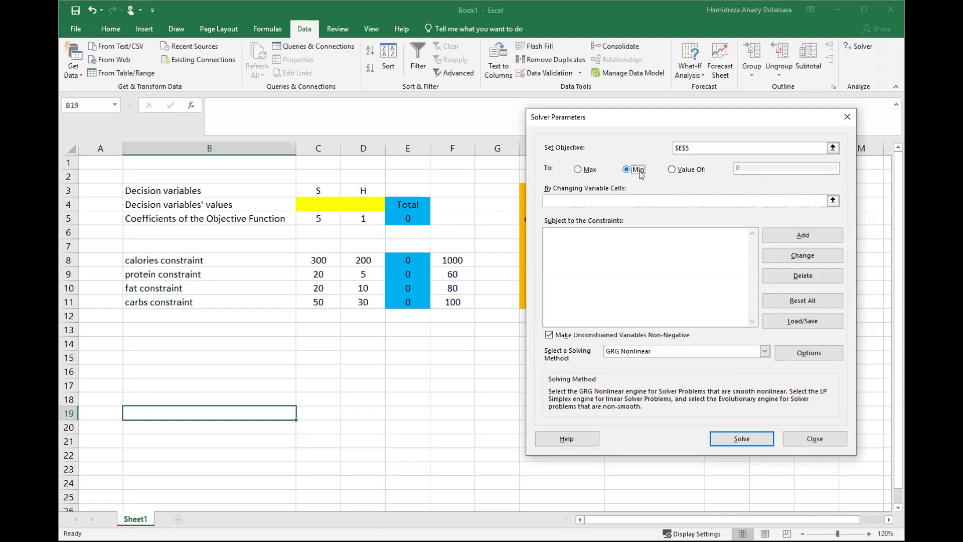
- Set the Solver's changing variable cells to the yellow decision variable values C4:D4
{"action": "left_click", "coordinate": [589, 199]}
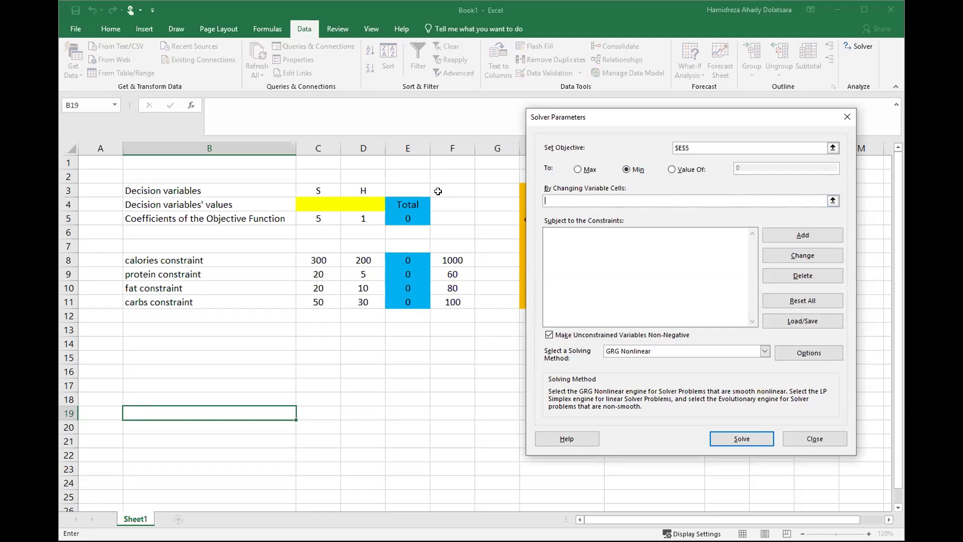
{"action": "left_click", "coordinate": [309, 205]}
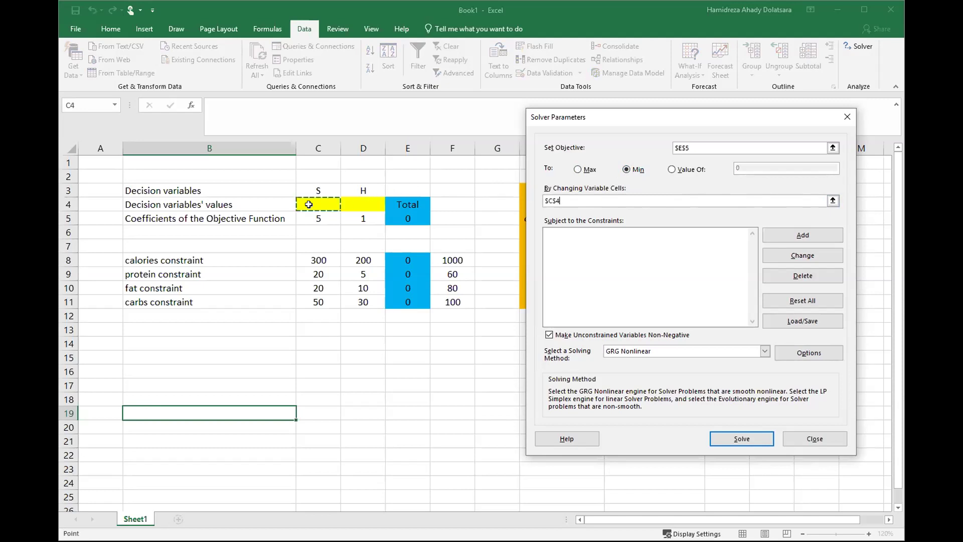
{"action": "left_click_drag", "start_coordinate": [308, 205], "coordinate": [363, 205]}
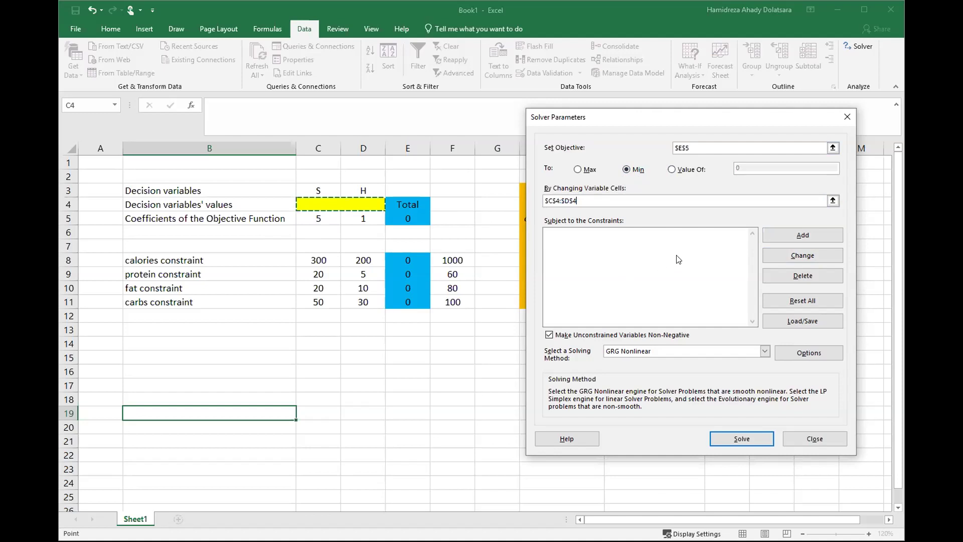
- Add a Solver constraint requiring the calories total in E8 to be >= the limit in F8
{"action": "left_click", "coordinate": [801, 235]}
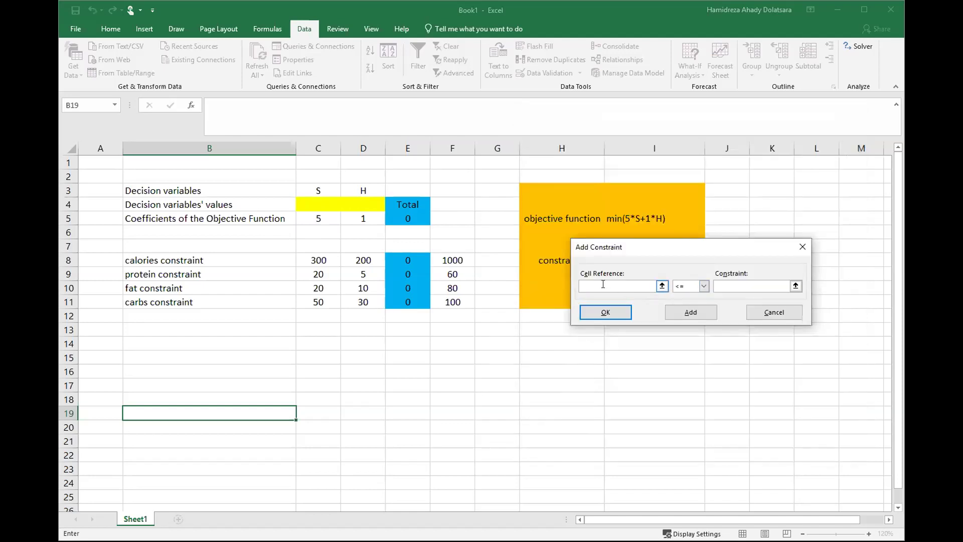
{"action": "left_click", "coordinate": [406, 260]}
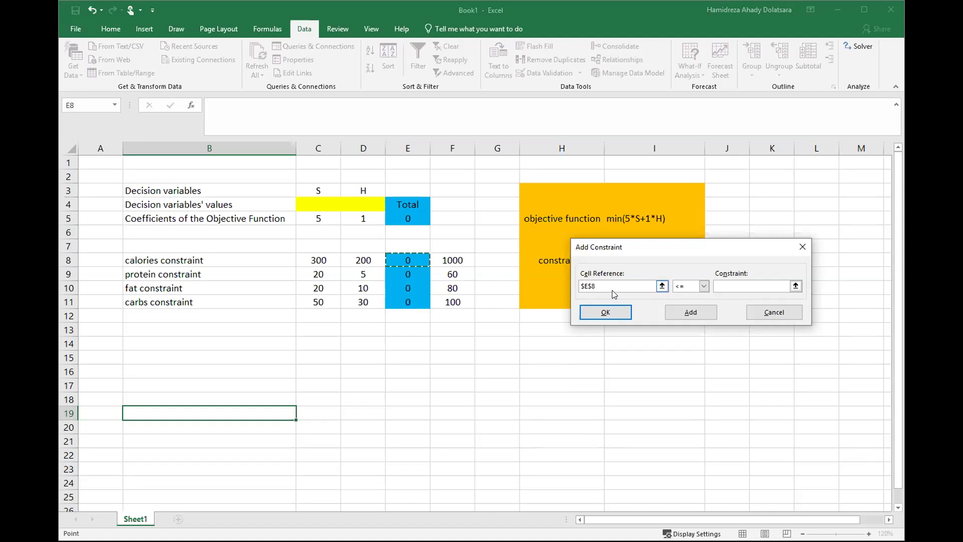
{"action": "left_click", "coordinate": [703, 287]}
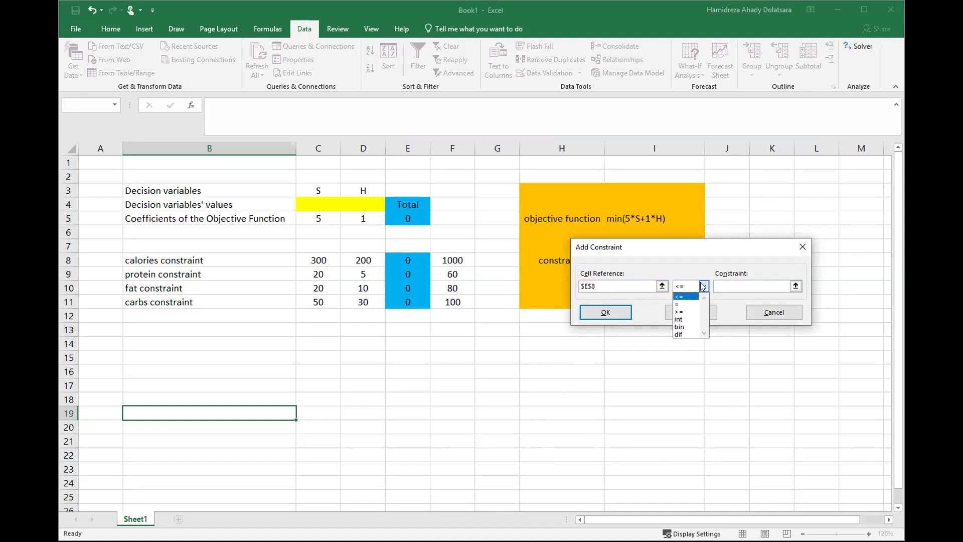
{"action": "left_click", "coordinate": [693, 312]}
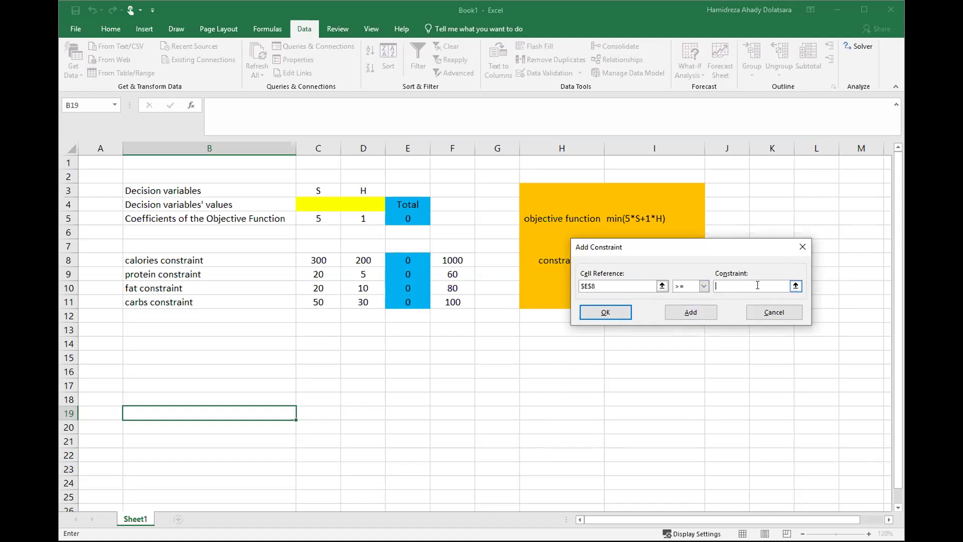
{"action": "left_click", "coordinate": [442, 258]}
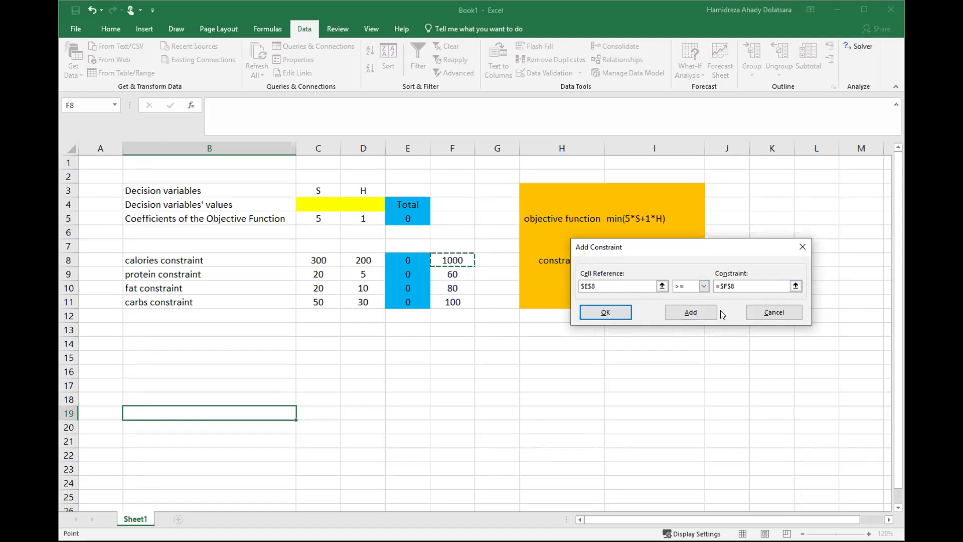
{"action": "left_click", "coordinate": [683, 313]}
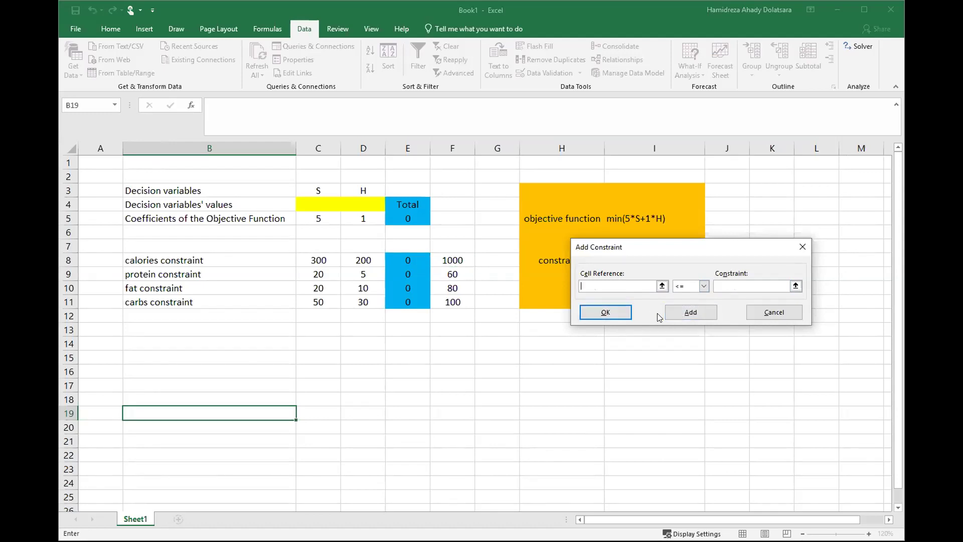
- Add a Solver constraint requiring the protein total in E9 to be >= the limit in F9
{"action": "left_click", "coordinate": [408, 272]}
{"action": "left_click", "coordinate": [704, 286]}
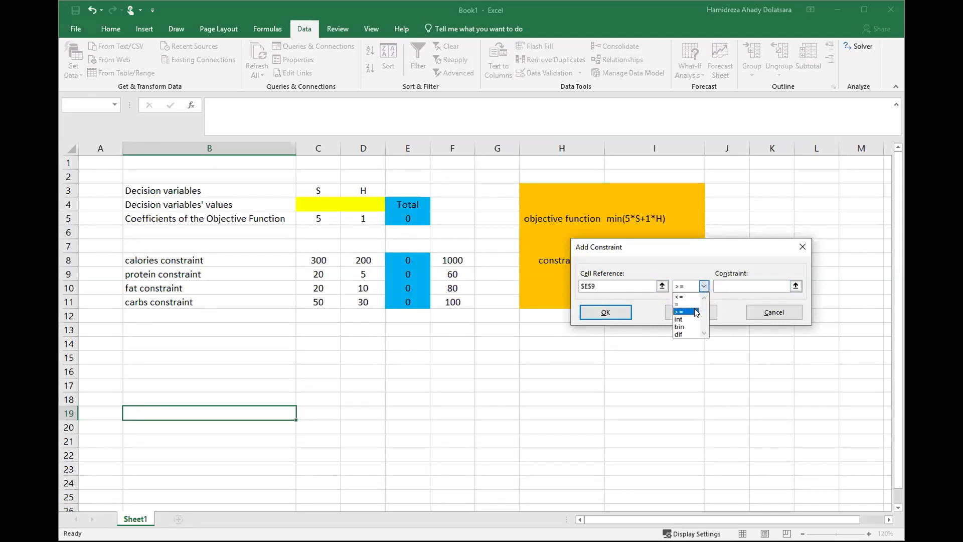
{"action": "left_click", "coordinate": [687, 312]}
{"action": "left_click", "coordinate": [714, 289]}
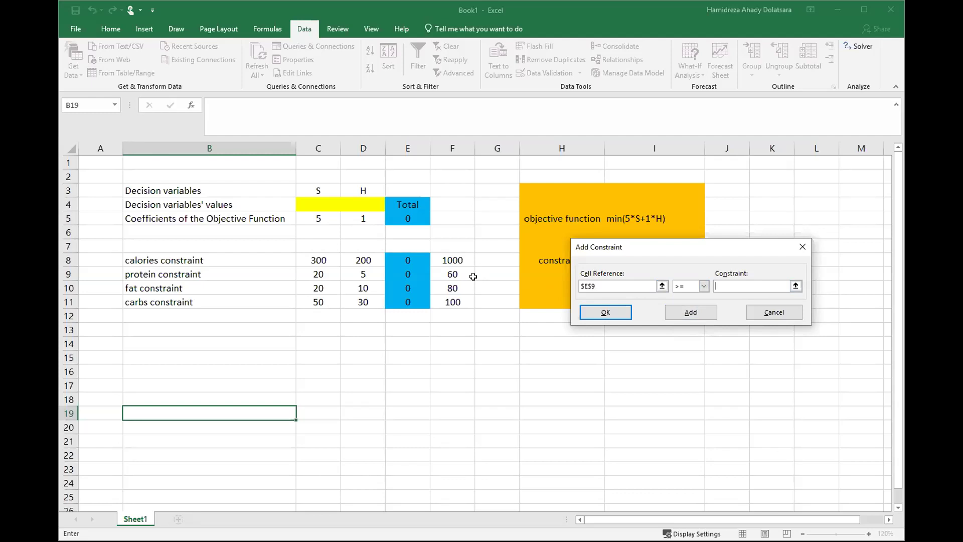
{"action": "left_click", "coordinate": [447, 271]}
{"action": "left_click", "coordinate": [689, 312]}
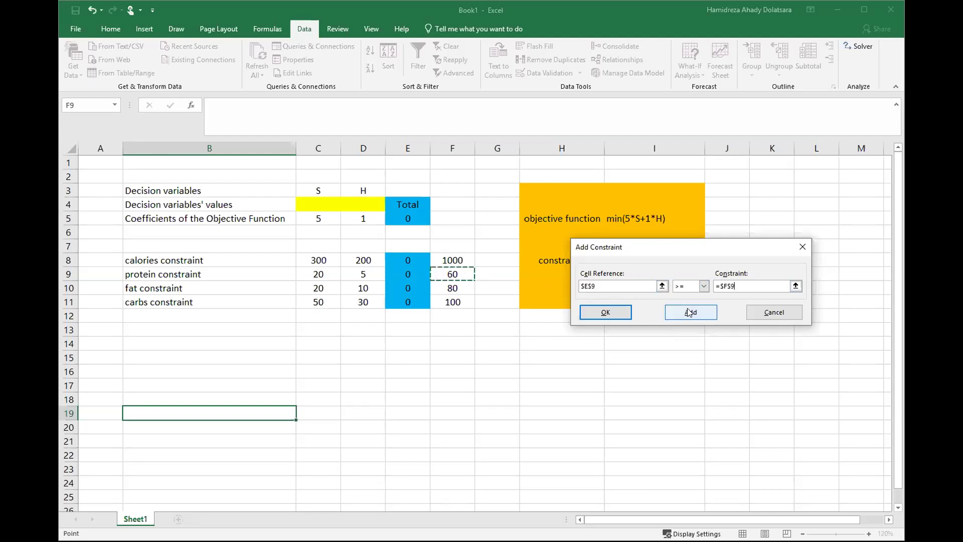
- Add a Solver constraint requiring the fat total in E10 to be <= the limit in F10
{"action": "left_click", "coordinate": [631, 284]}
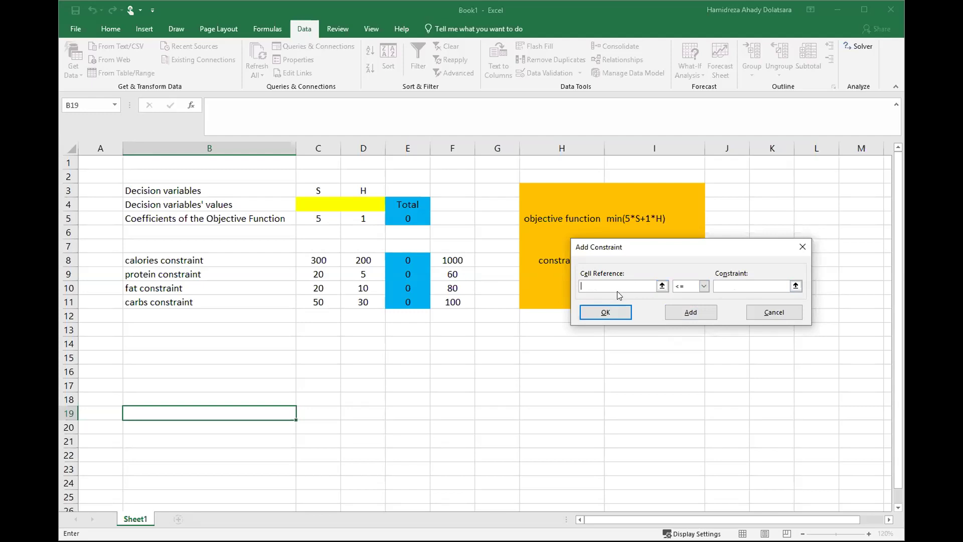
{"action": "left_click", "coordinate": [398, 287]}
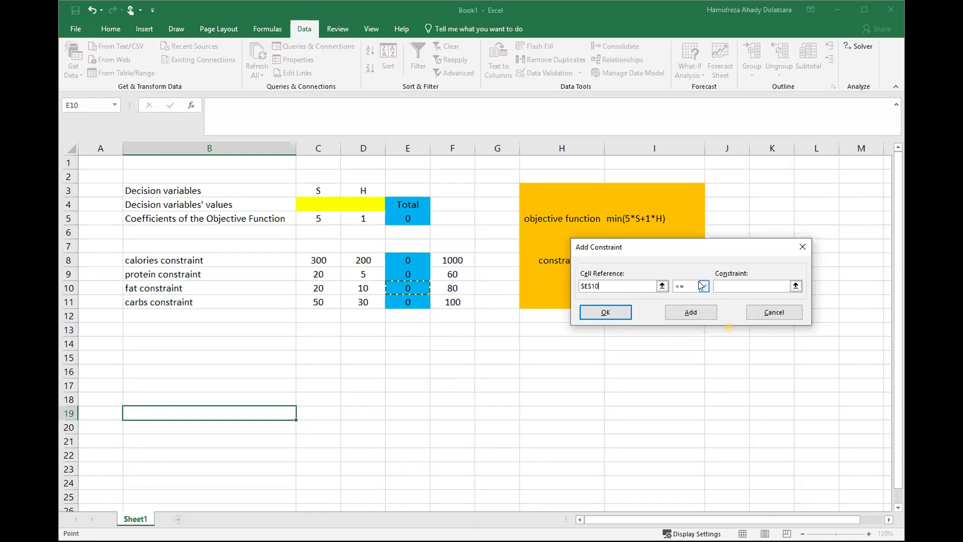
{"action": "key", "text": "Tab"}
{"action": "key", "text": "Tab"}
{"action": "left_click", "coordinate": [454, 285]}
{"action": "left_click", "coordinate": [691, 312]}
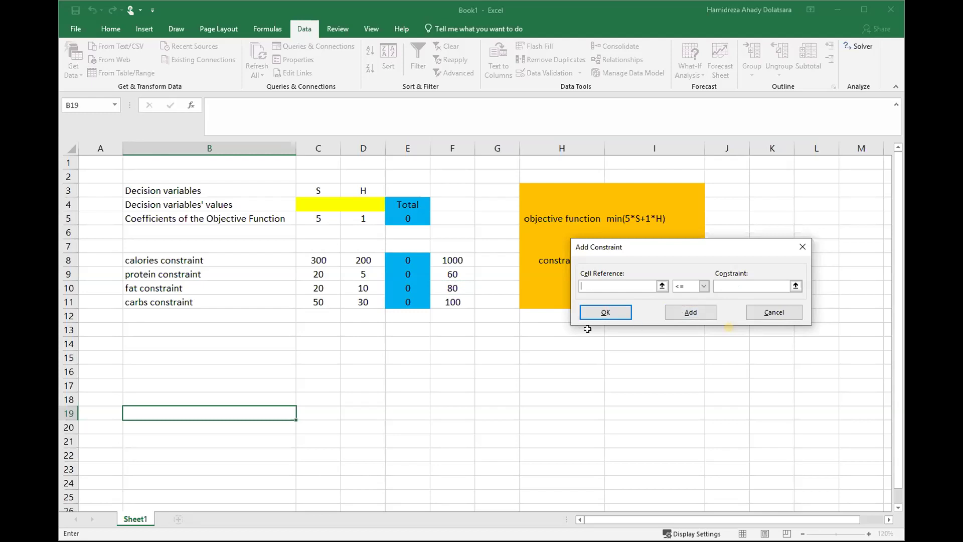
- Add the last constraint, carbs total E11 >= F11, and return to the Solver parameters
{"action": "left_click", "coordinate": [407, 297]}
{"action": "left_click", "coordinate": [703, 286]}
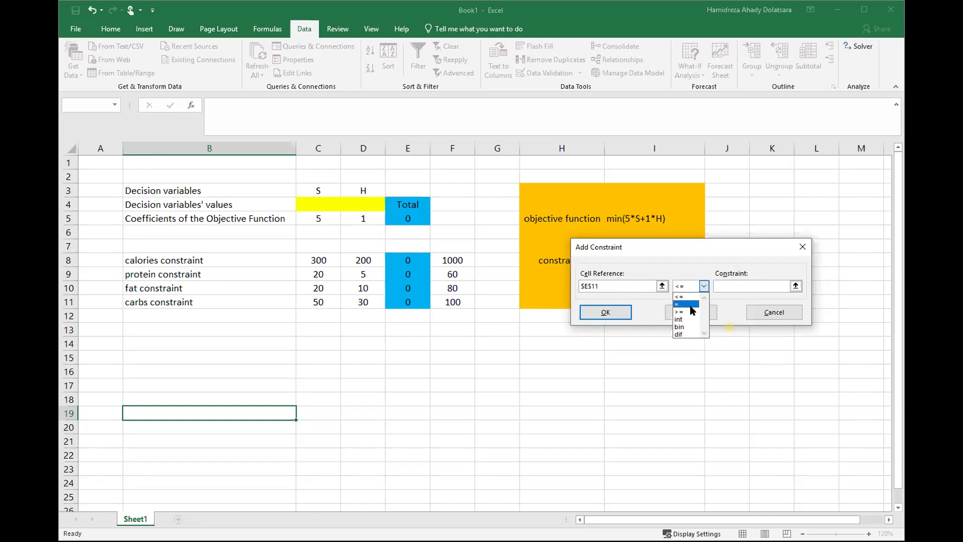
{"action": "left_click", "coordinate": [686, 311]}
{"action": "left_click", "coordinate": [735, 285]}
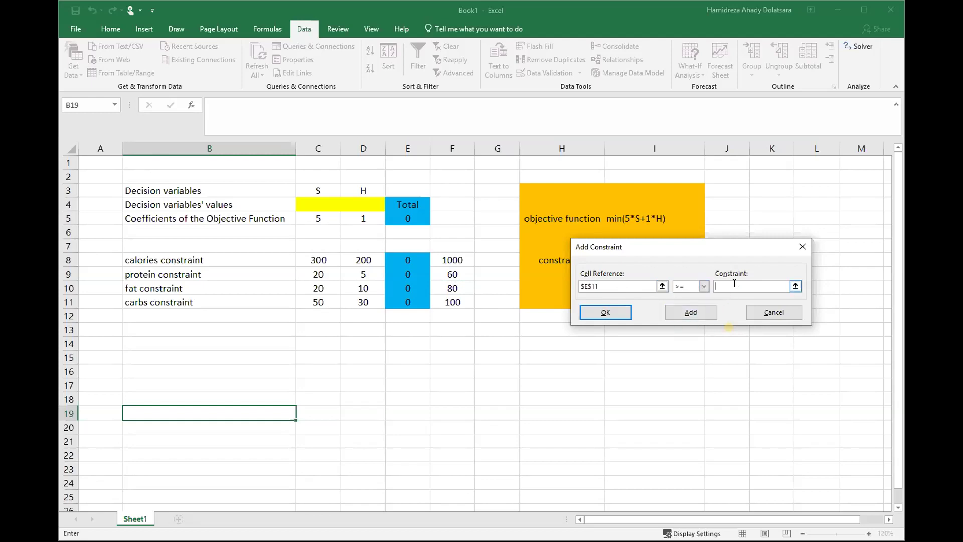
{"action": "left_click", "coordinate": [445, 298]}
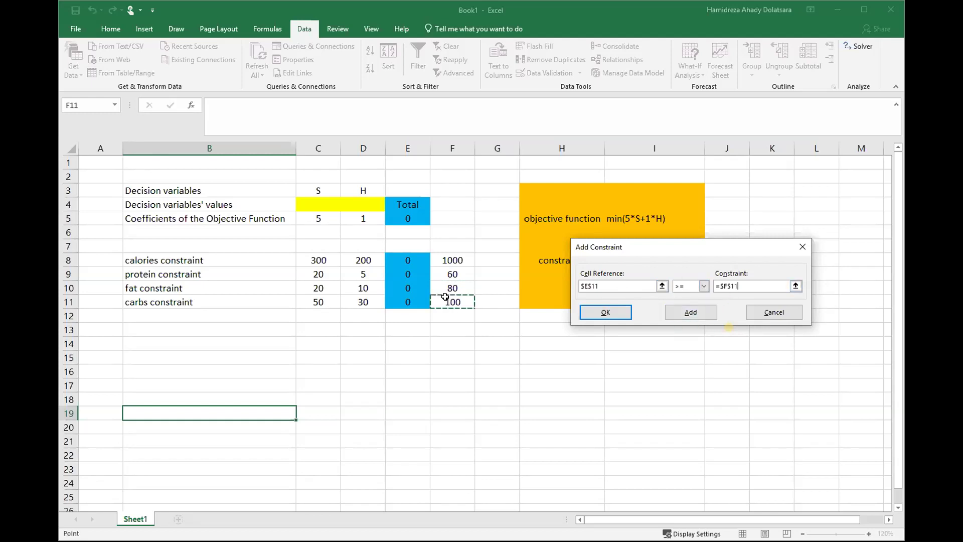
{"action": "left_click", "coordinate": [606, 312]}
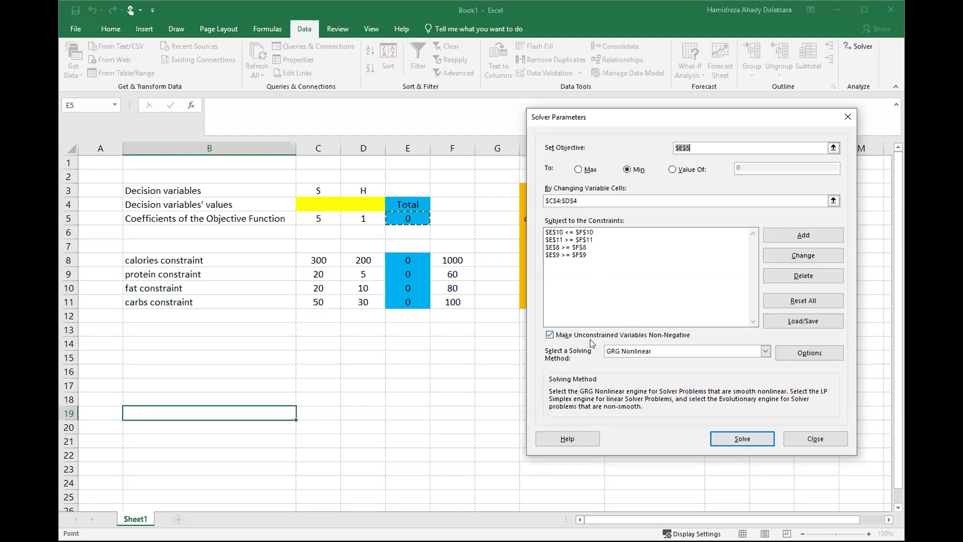
- Keep unconstrained variables non-negative and set the solving method to Simplex LP
{"action": "left_click", "coordinate": [552, 335]}
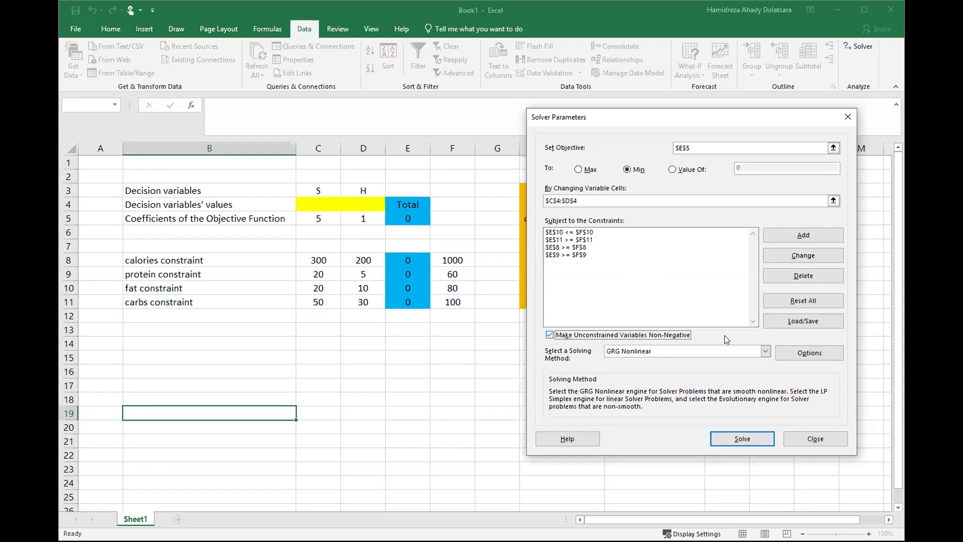
{"action": "left_click", "coordinate": [558, 333]}
{"action": "left_click", "coordinate": [636, 351]}
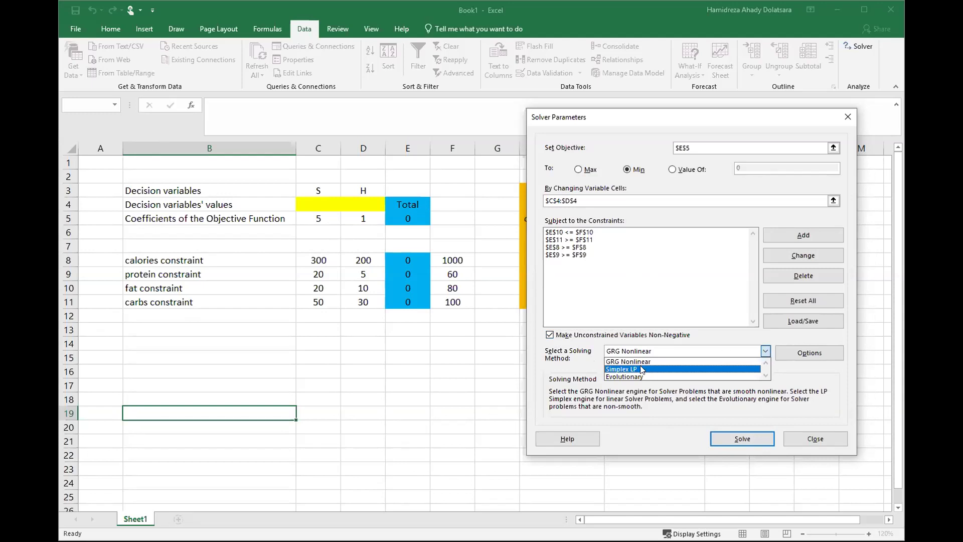
{"action": "left_click", "coordinate": [641, 370]}
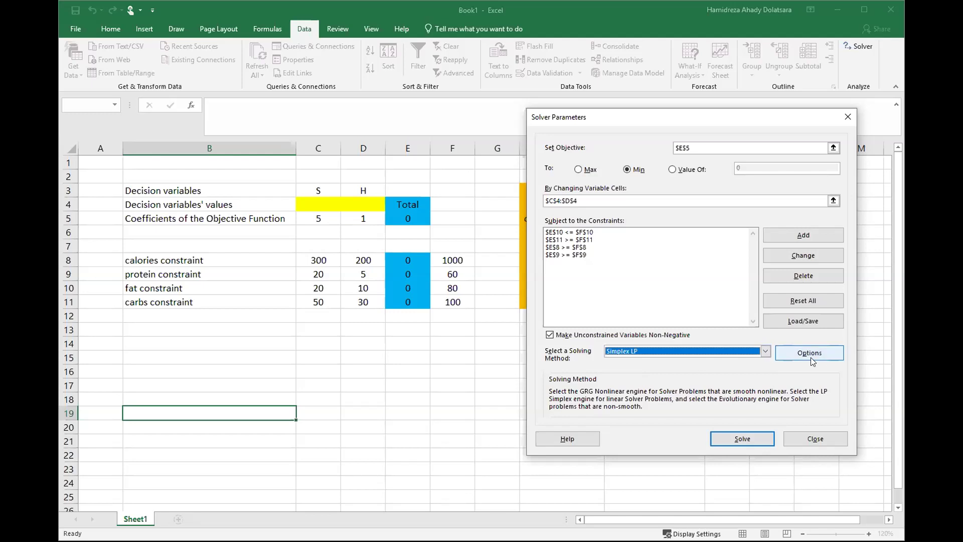
- Review the Solver options for all methods, GRG Nonlinear and Evolutionary, leaving the settings as they are
{"action": "left_click", "coordinate": [734, 442]}
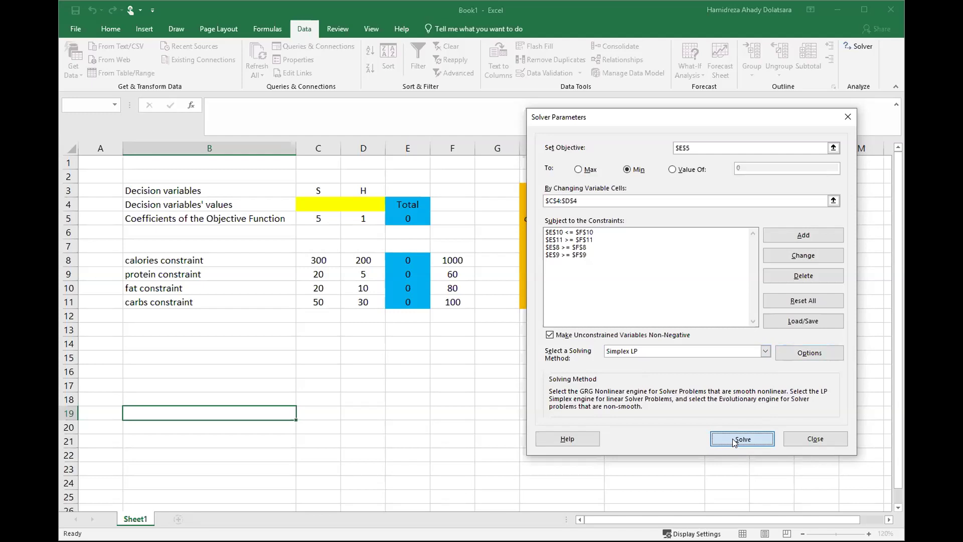
{"action": "left_click", "coordinate": [797, 350]}
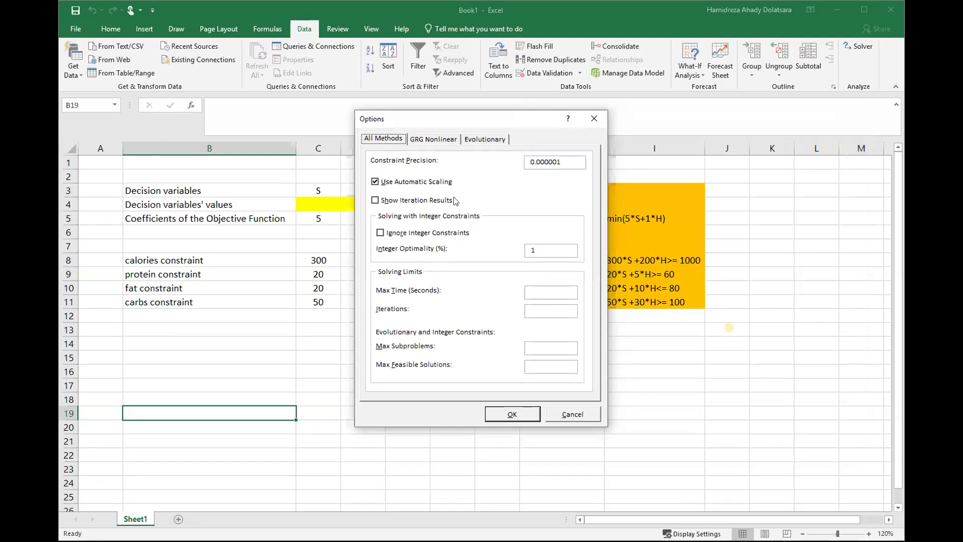
{"action": "left_click", "coordinate": [433, 141]}
{"action": "left_click", "coordinate": [481, 140]}
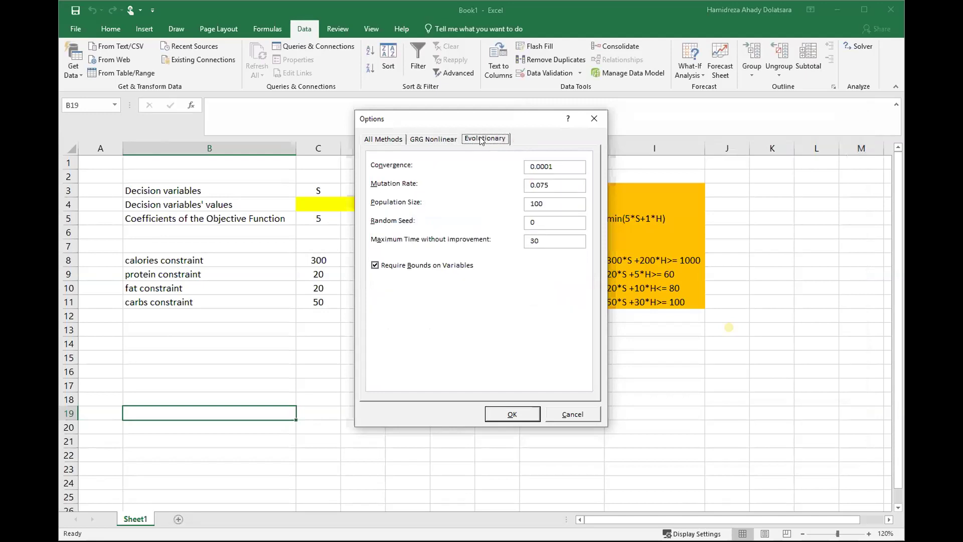
{"action": "left_click", "coordinate": [371, 140]}
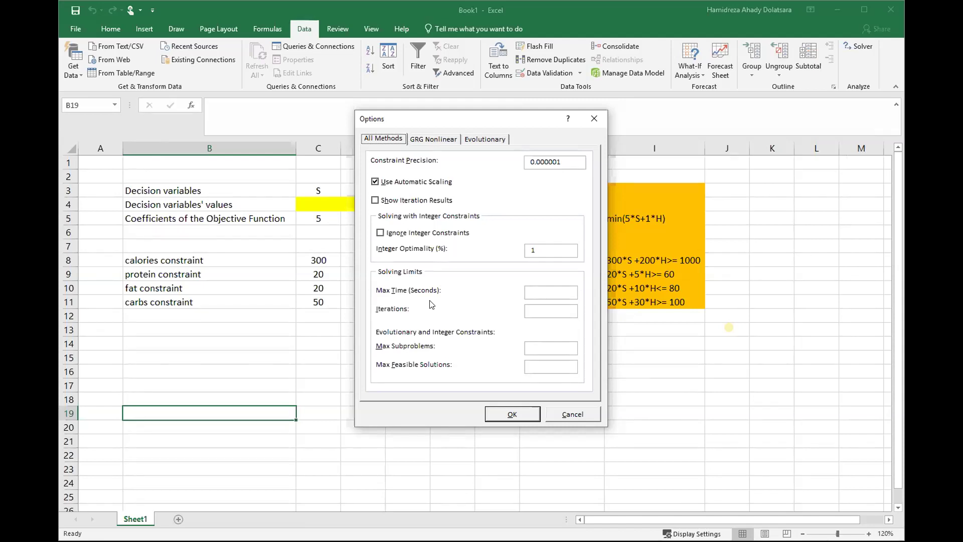
{"action": "left_click", "coordinate": [511, 413]}
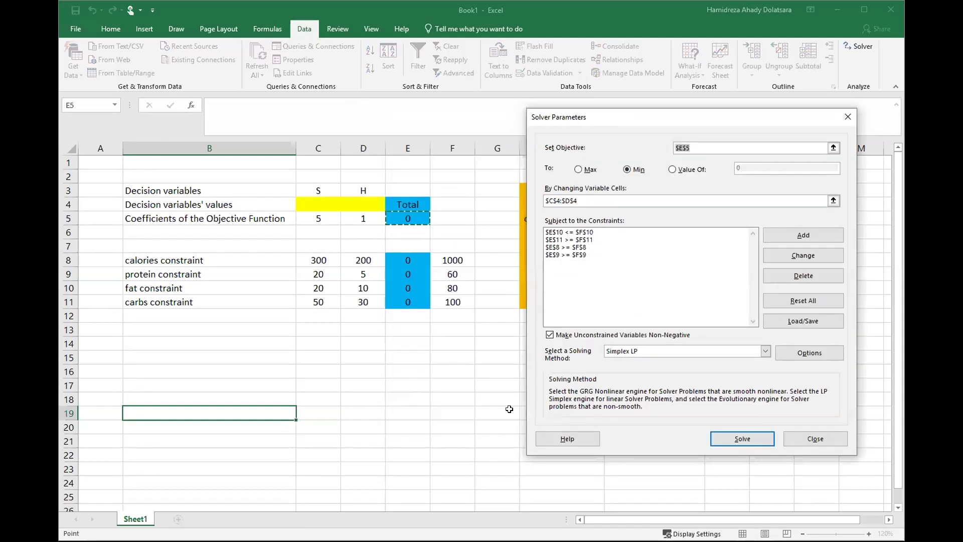
- Solve the model, keep the Solver solution and generate the Answer and Sensitivity reports
{"action": "left_click", "coordinate": [742, 439]}
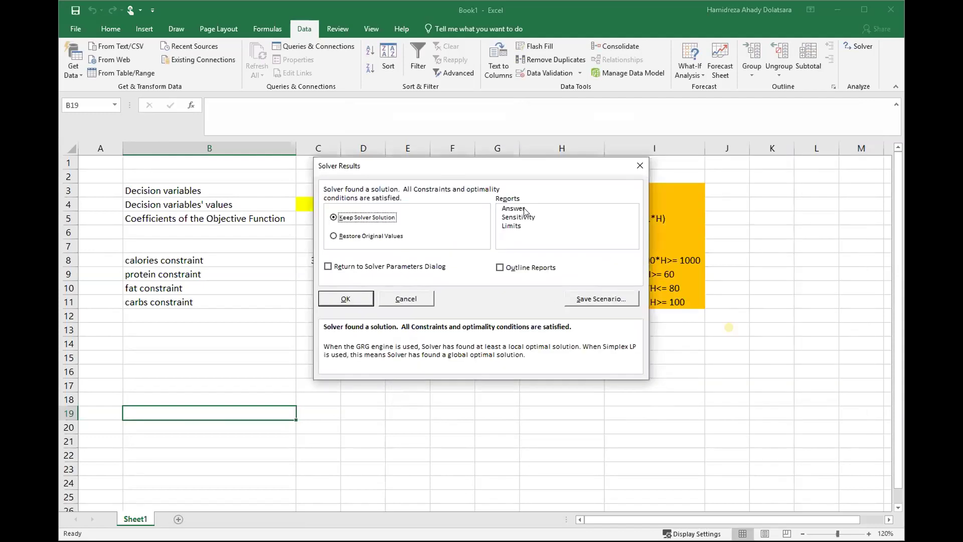
{"action": "left_click", "coordinate": [524, 207]}
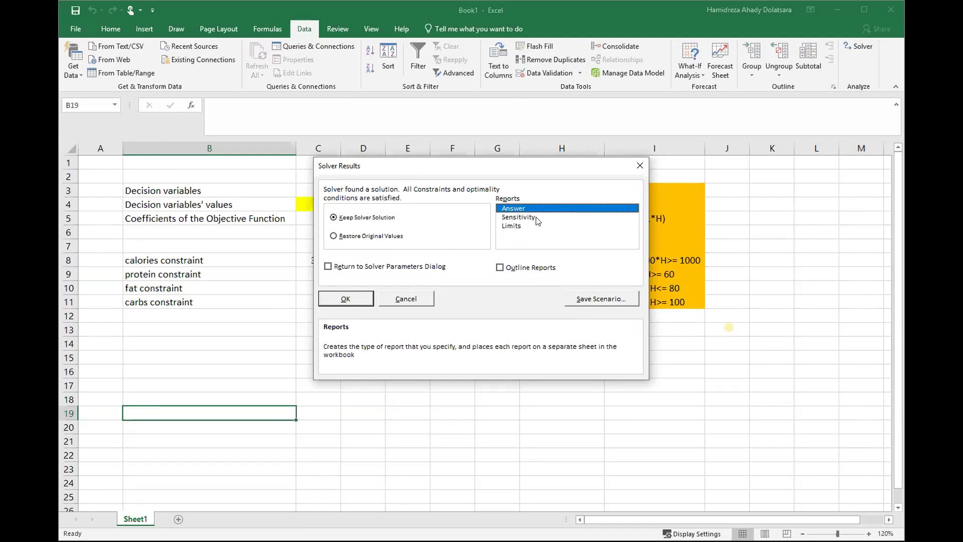
{"action": "left_click", "coordinate": [536, 221]}
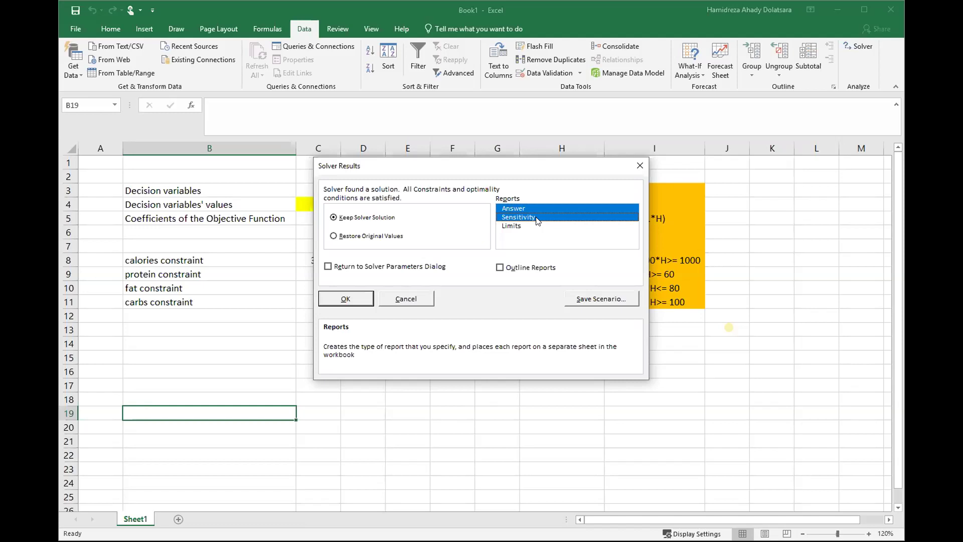
{"action": "left_click", "coordinate": [358, 299]}
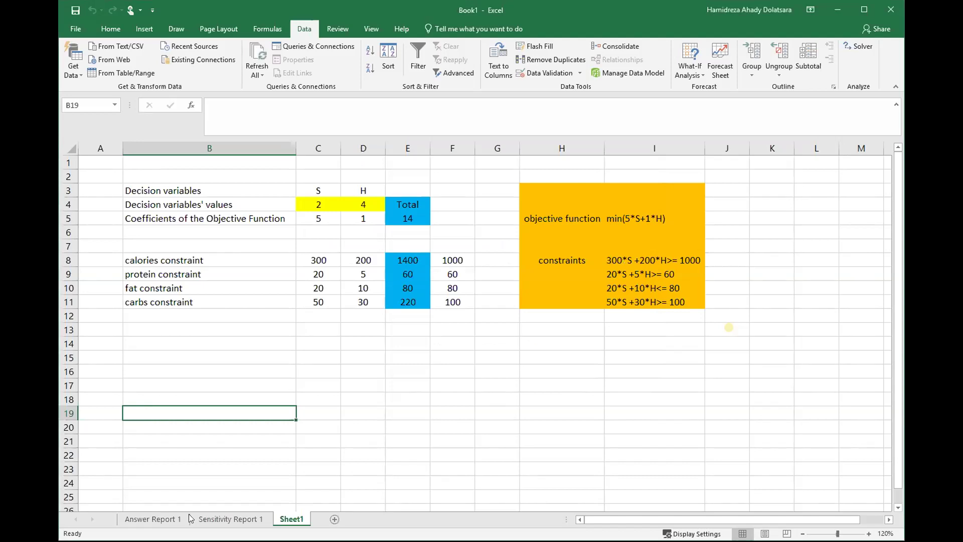
- Examine the optimized objective total in E5 and compare the nutrient totals in E8:E11 with their limits
{"action": "left_click", "coordinate": [415, 217]}
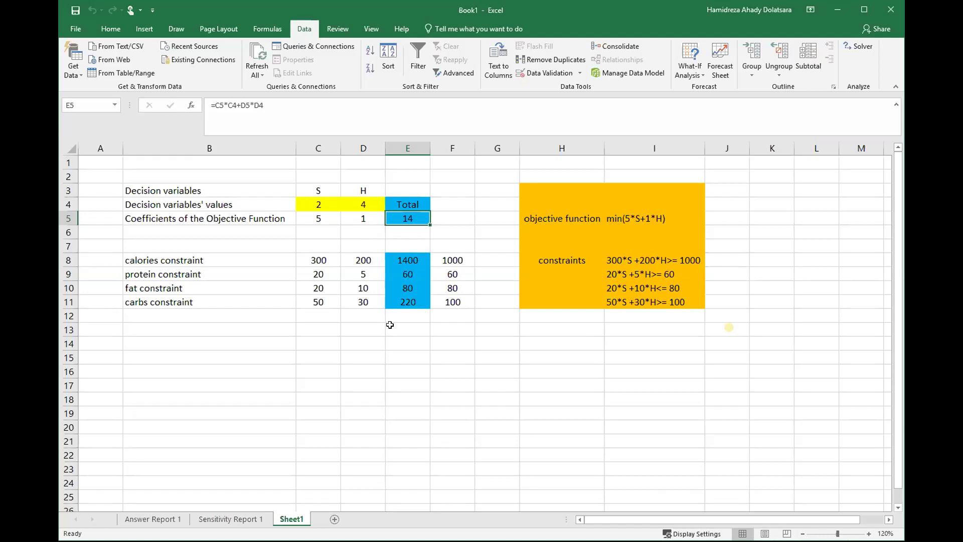
{"action": "left_click", "coordinate": [405, 261]}
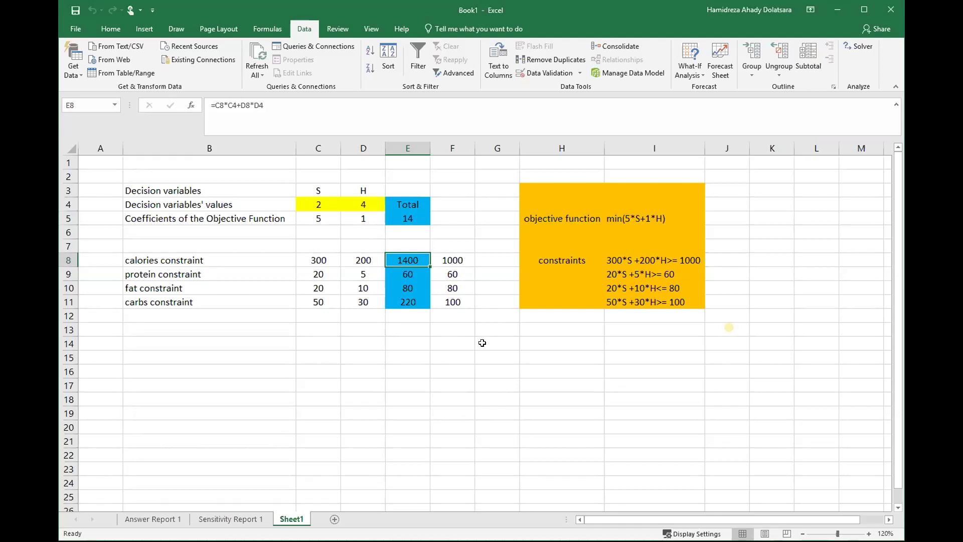
{"action": "left_click", "coordinate": [404, 278]}
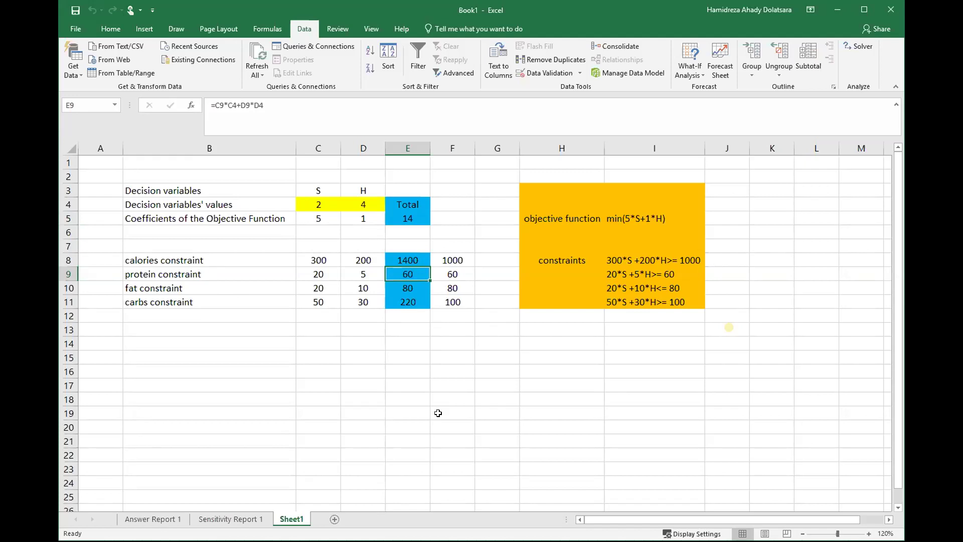
{"action": "left_click", "coordinate": [396, 288]}
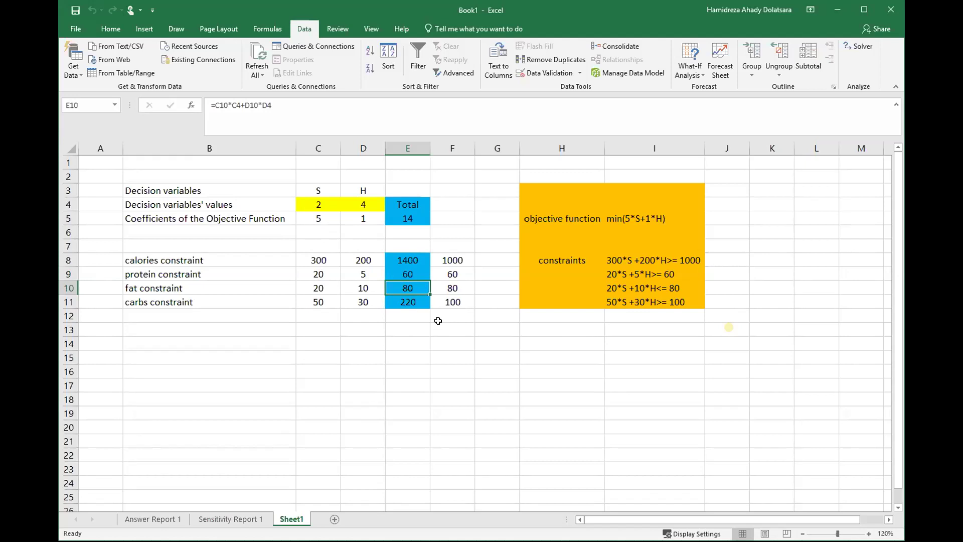
{"action": "left_click_drag", "start_coordinate": [410, 257], "coordinate": [411, 312]}
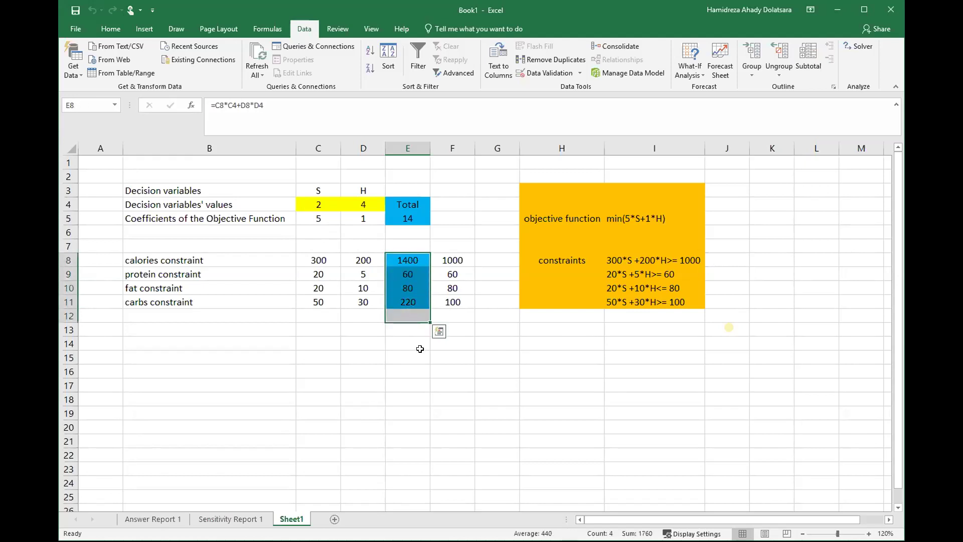
{"action": "left_click", "coordinate": [422, 220]}
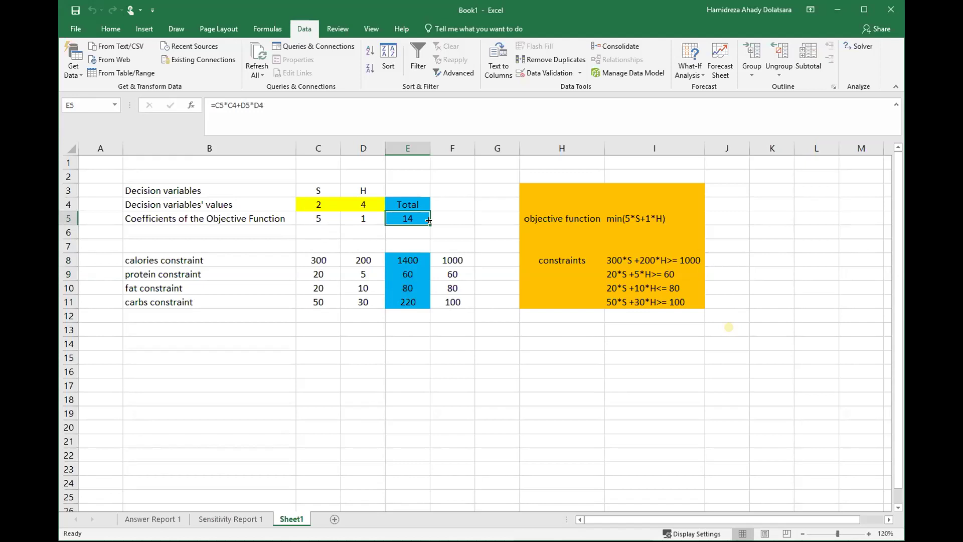
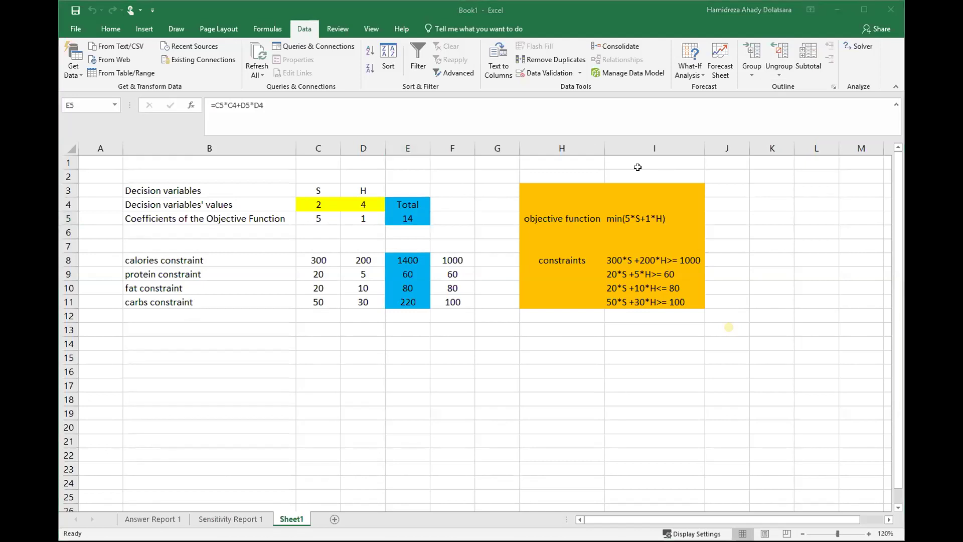
- Check the objective cell in the Solver parameters and close them without solving again
{"action": "left_click", "coordinate": [852, 49]}
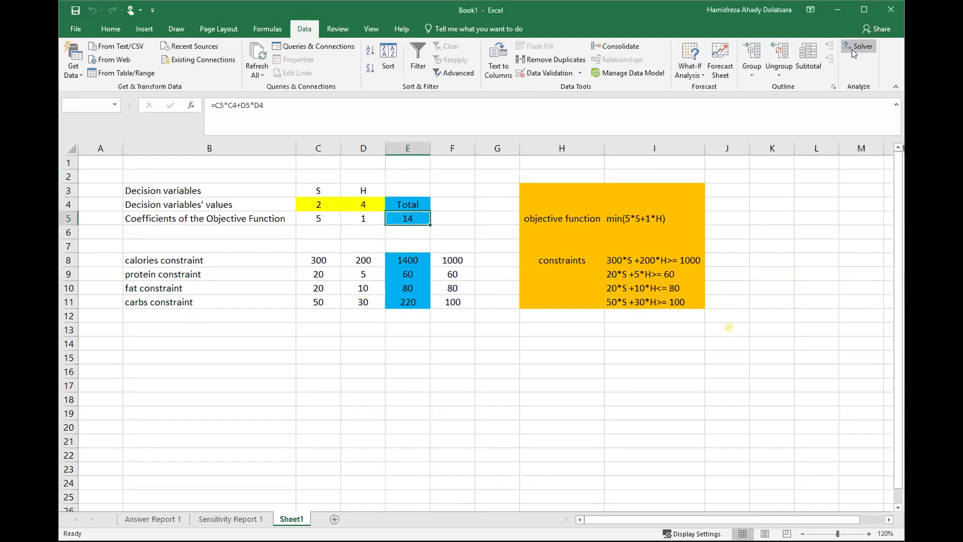
{"action": "left_click", "coordinate": [696, 147]}
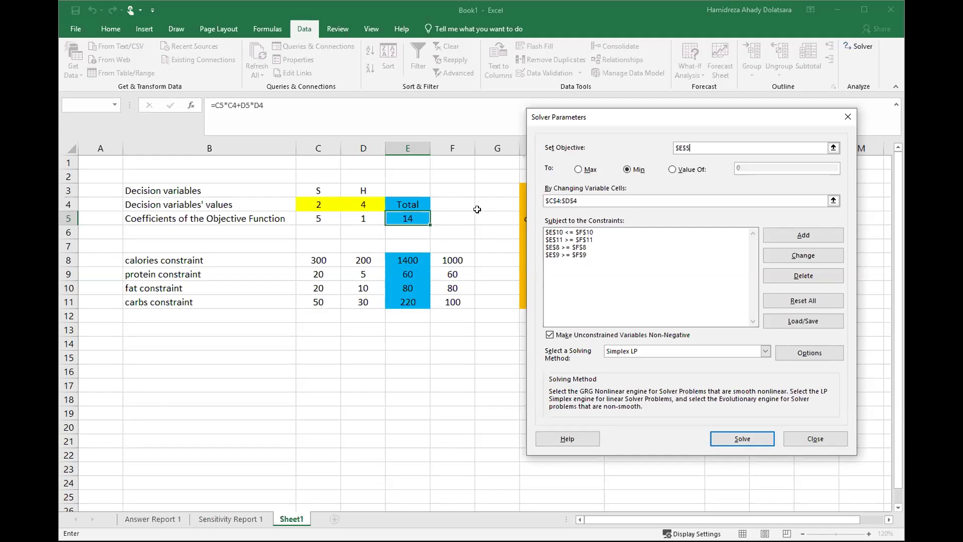
{"action": "left_click", "coordinate": [809, 441]}
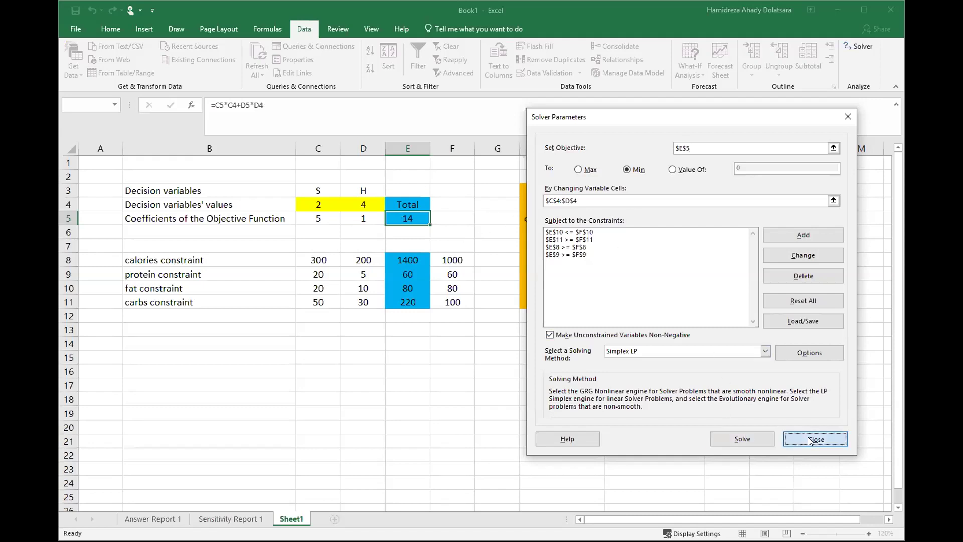
- Inspect the objective formula in E5 against the decision variable values in C4:D4 and the coefficients in C5:D5
{"action": "double_click", "coordinate": [419, 218]}
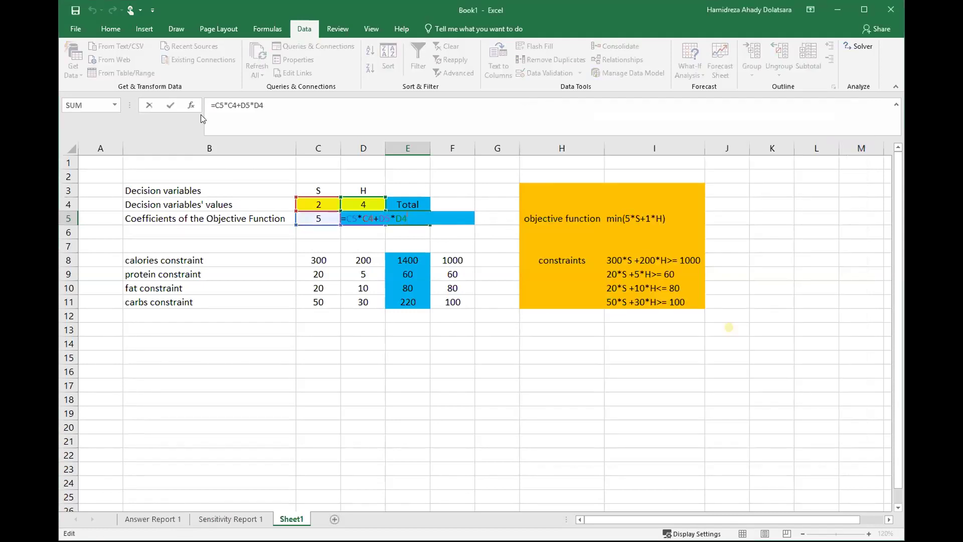
{"action": "key", "text": "Escape"}
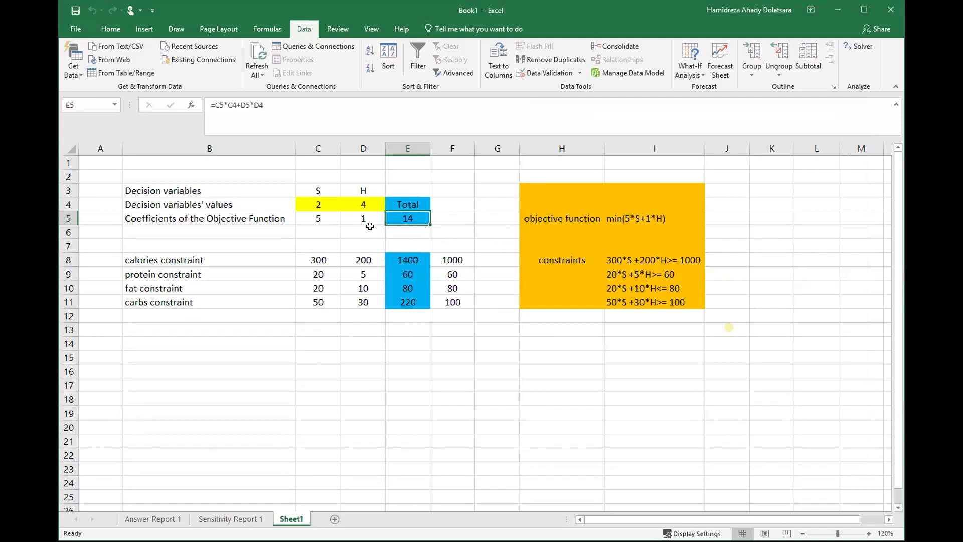
{"action": "left_click_drag", "start_coordinate": [361, 200], "coordinate": [307, 201]}
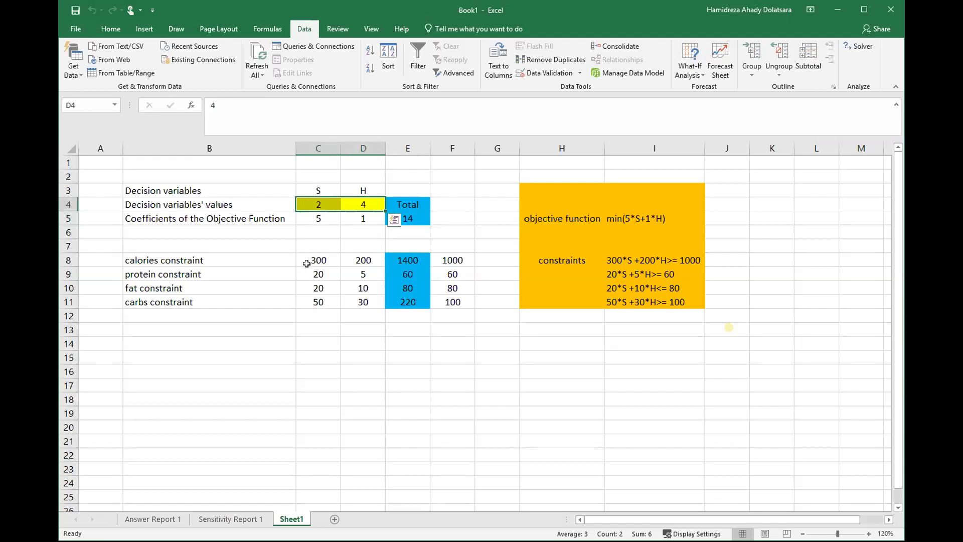
{"action": "left_click_drag", "start_coordinate": [339, 221], "coordinate": [360, 219]}
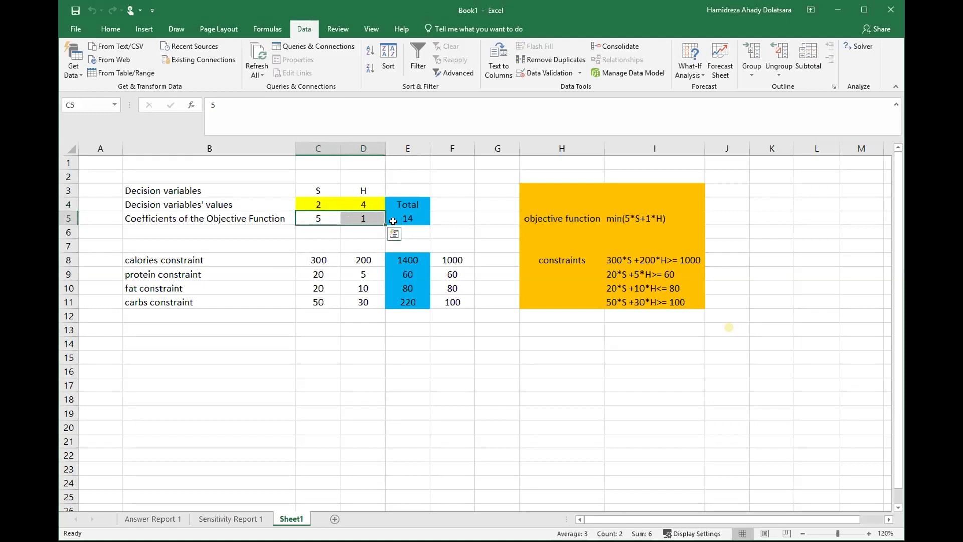
{"action": "left_click", "coordinate": [444, 230]}
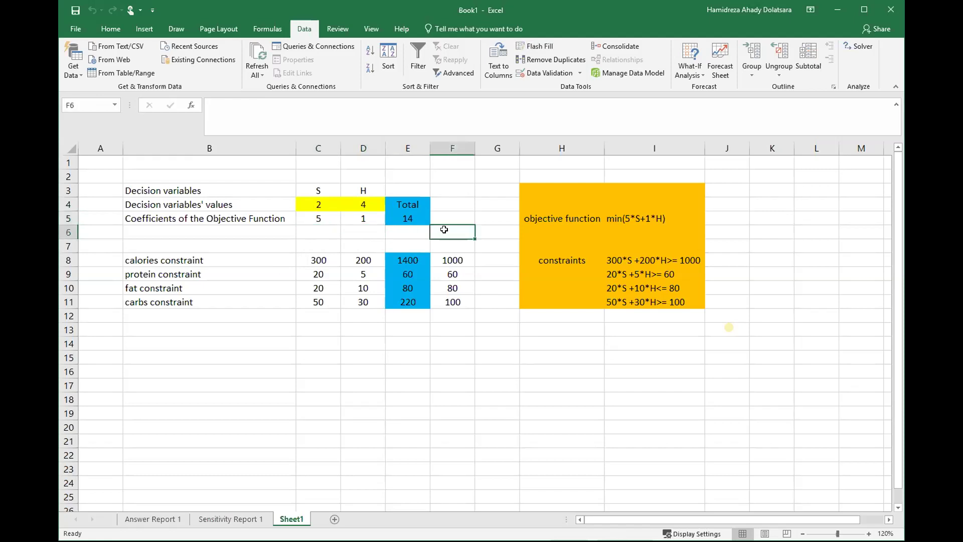
- Review the Solver model's changing variable cells and constraints beside the worksheet, and close it without solving
{"action": "left_click", "coordinate": [852, 50]}
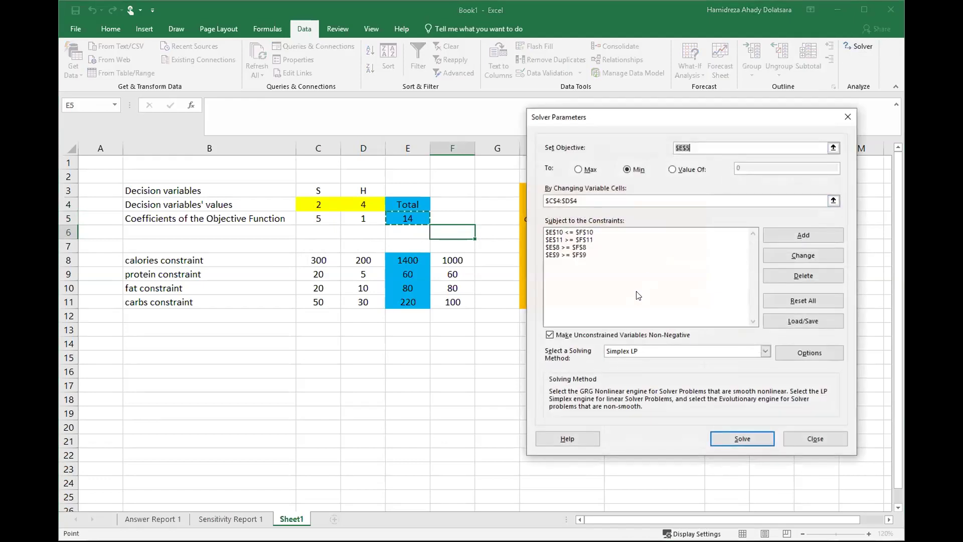
{"action": "left_click", "coordinate": [685, 197]}
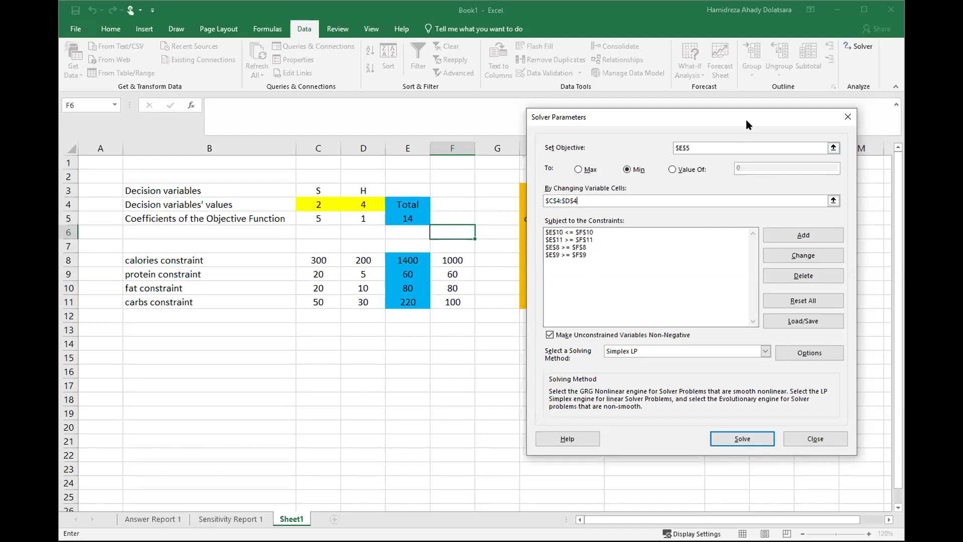
{"action": "left_click_drag", "start_coordinate": [746, 124], "coordinate": [948, 115]}
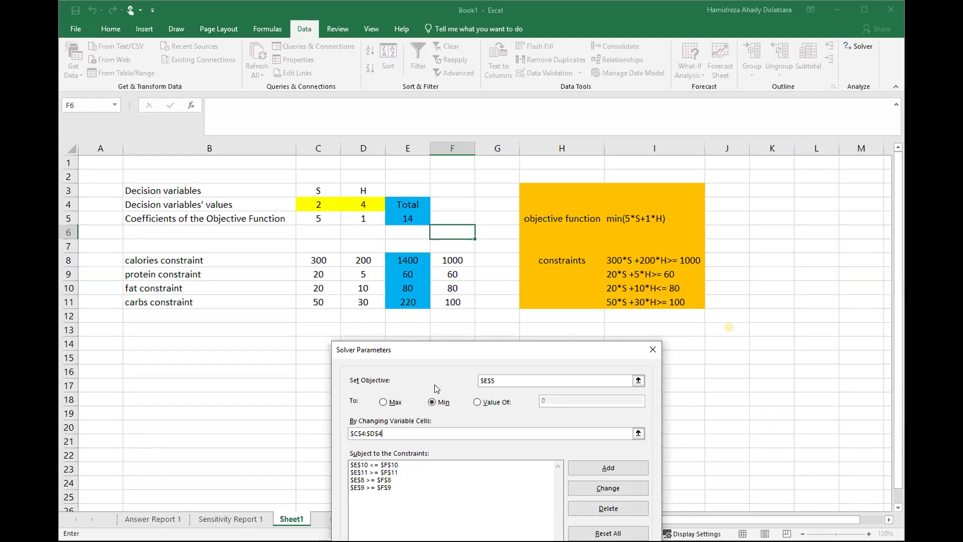
{"action": "left_click", "coordinate": [653, 350]}
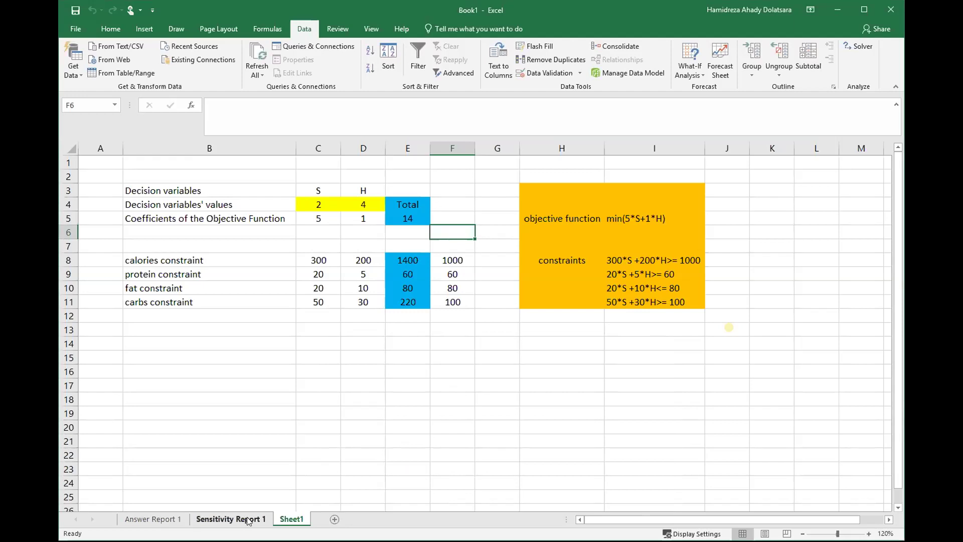
- Examine the Answer Report's objective cell, variable cells and constraints table, including each constraint's binding status and slack
{"action": "left_click", "coordinate": [148, 518]}
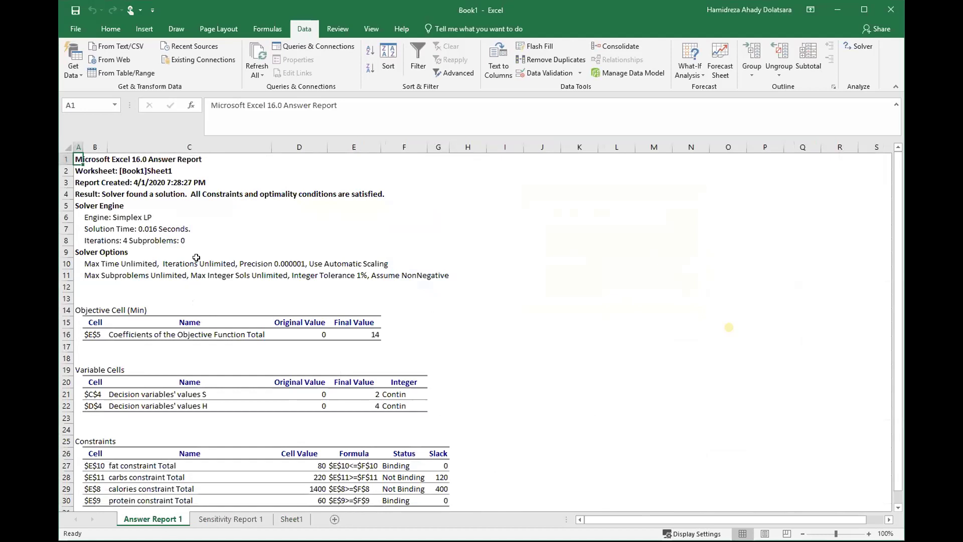
{"action": "scroll", "coordinate": [196, 257], "scroll_direction": "down", "scroll_amount": 2}
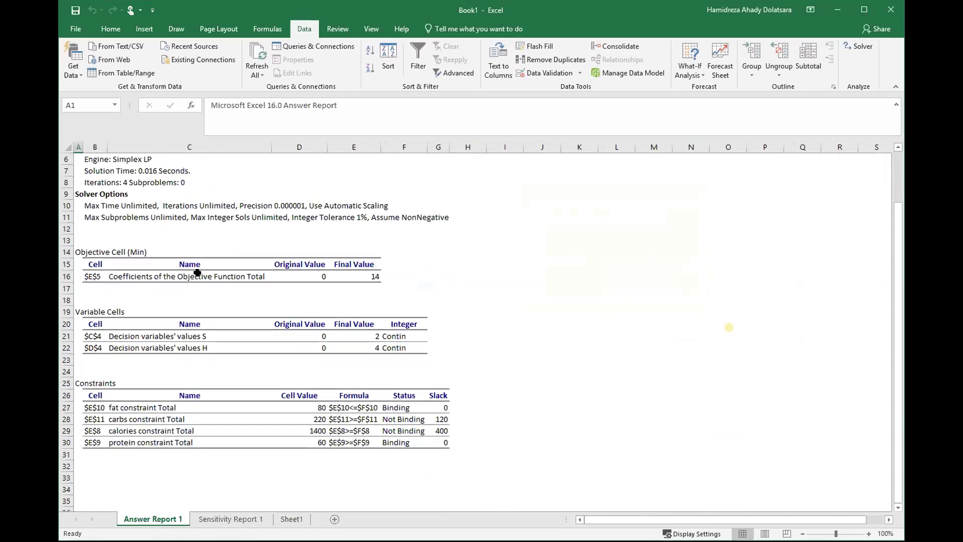
{"action": "left_click_drag", "start_coordinate": [94, 253], "coordinate": [271, 254]}
{"action": "left_click", "coordinate": [369, 274]}
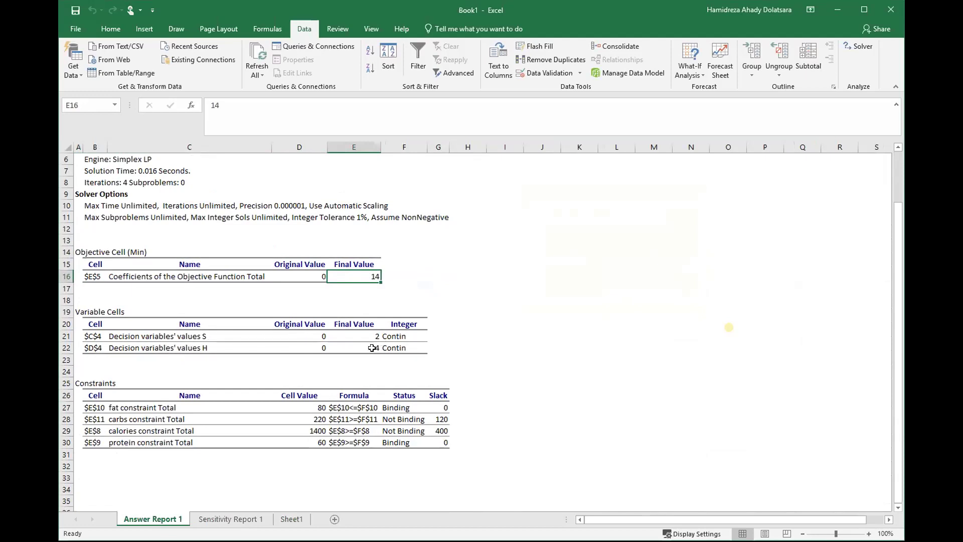
{"action": "scroll", "coordinate": [266, 361], "scroll_direction": "down", "scroll_amount": 1}
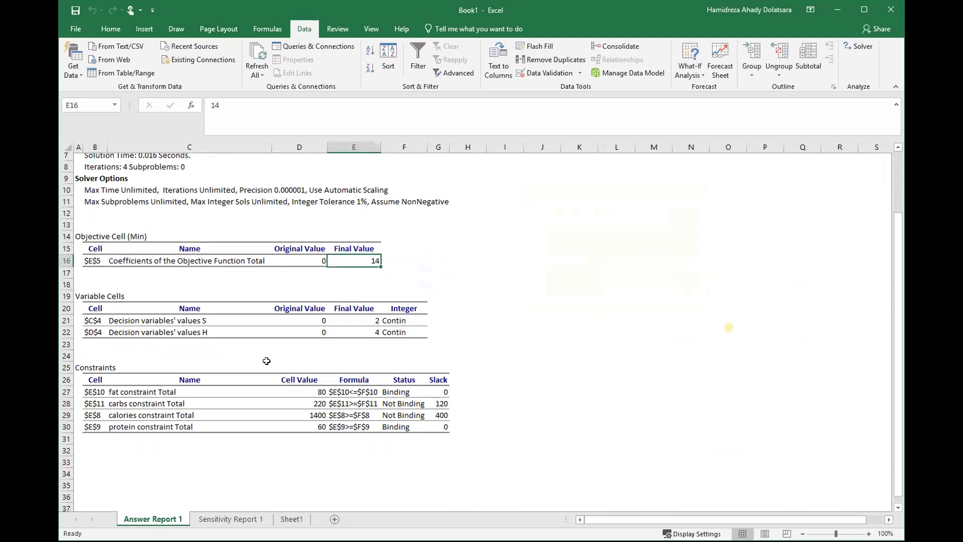
{"action": "scroll", "coordinate": [267, 361], "scroll_direction": "down", "scroll_amount": 2}
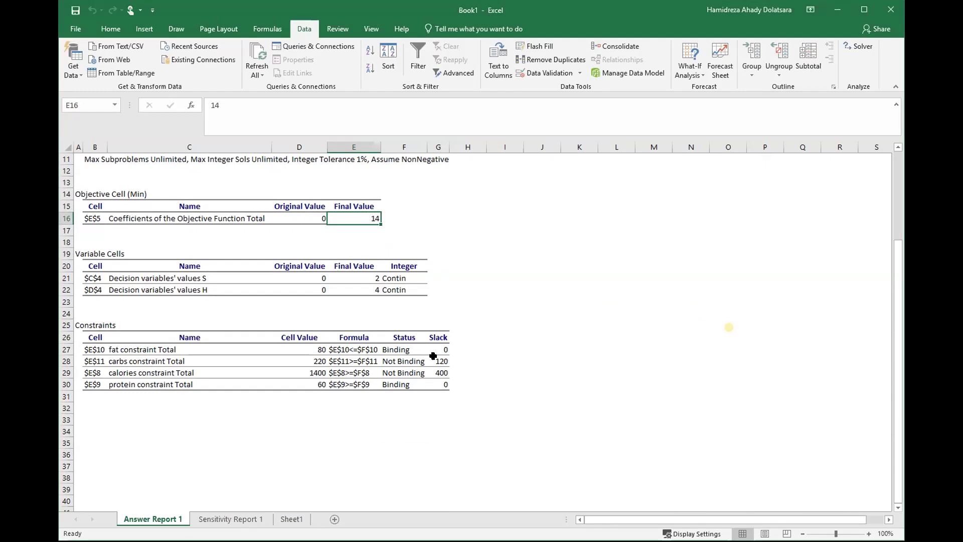
{"action": "left_click_drag", "start_coordinate": [92, 321], "coordinate": [474, 421]}
{"action": "left_click", "coordinate": [400, 454]}
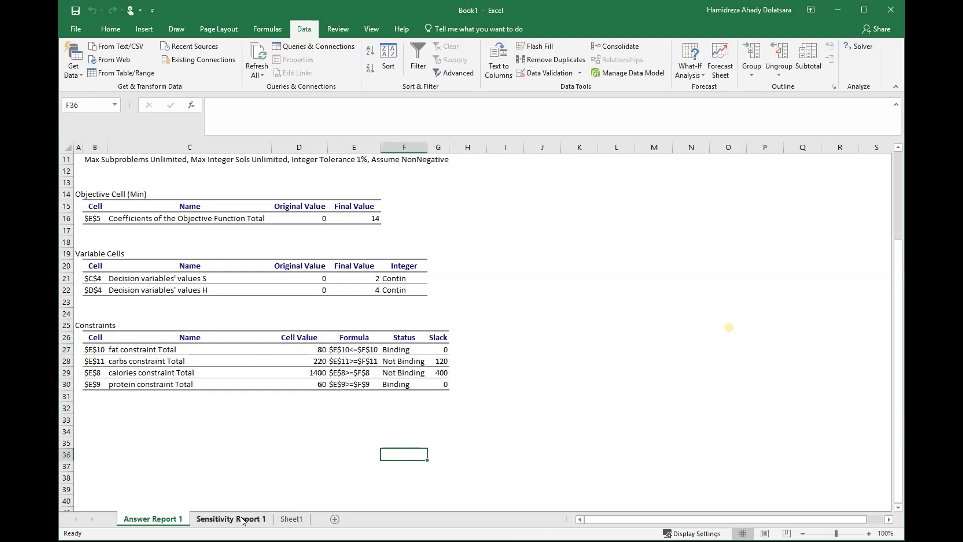
- Compare the protein and fat totals on Sheet1 with their limits in F9:F10, and check the calories total in E8
{"action": "left_click", "coordinate": [290, 519]}
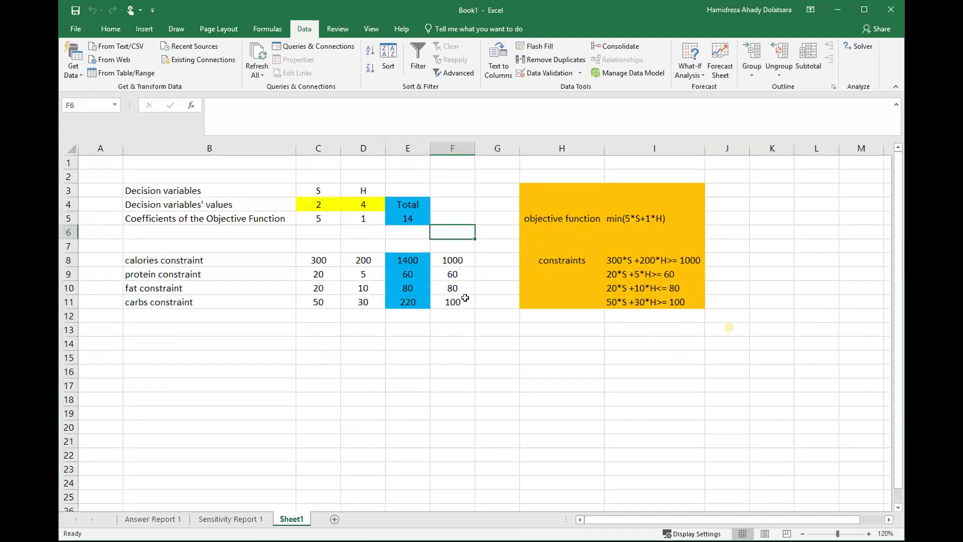
{"action": "left_click_drag", "start_coordinate": [456, 274], "coordinate": [405, 290]}
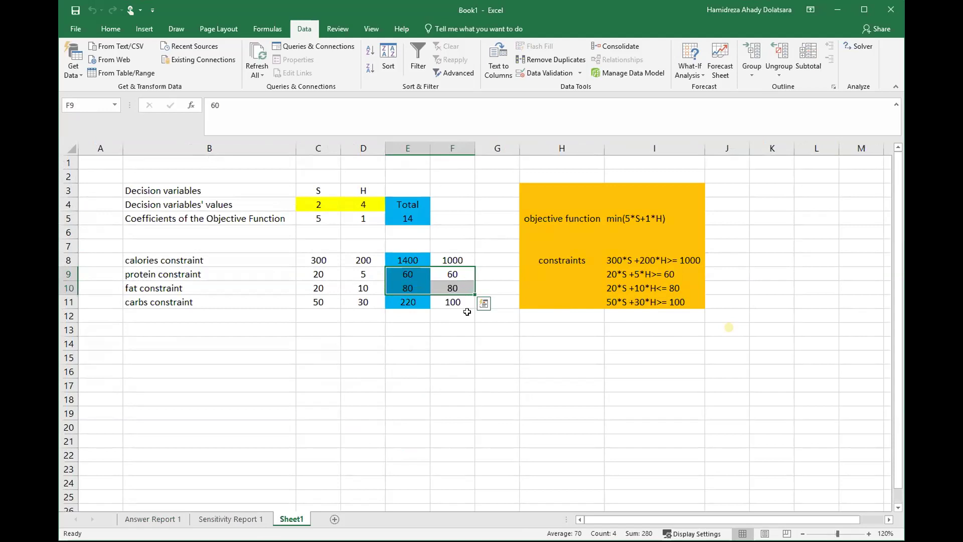
{"action": "left_click", "coordinate": [459, 327]}
{"action": "mouse_move", "coordinate": [403, 272]}
{"action": "left_mouse_down"}
{"action": "mouse_move", "coordinate": [448, 283]}
{"action": "mouse_move", "coordinate": [404, 273]}
{"action": "mouse_move", "coordinate": [405, 284]}
{"action": "mouse_move", "coordinate": [452, 285]}
{"action": "left_mouse_up"}
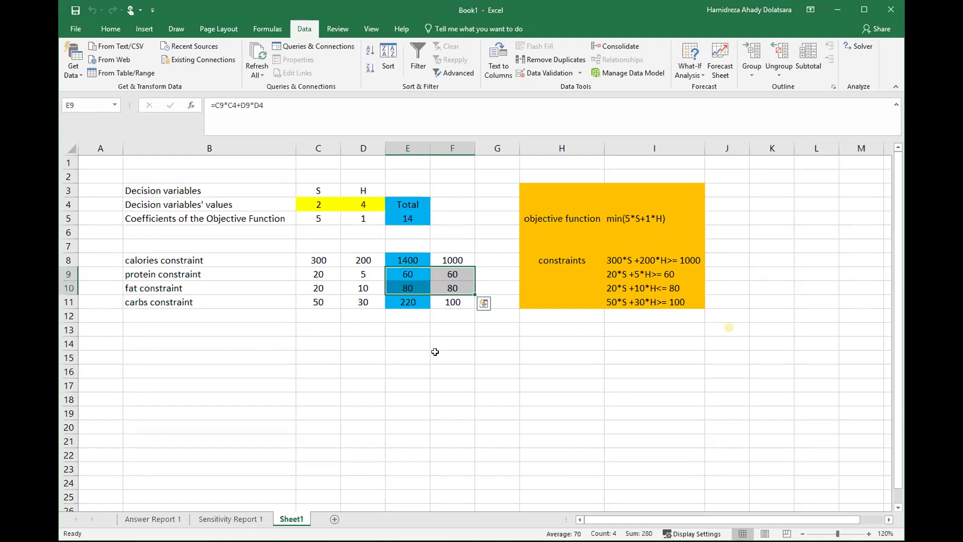
{"action": "left_click", "coordinate": [455, 287]}
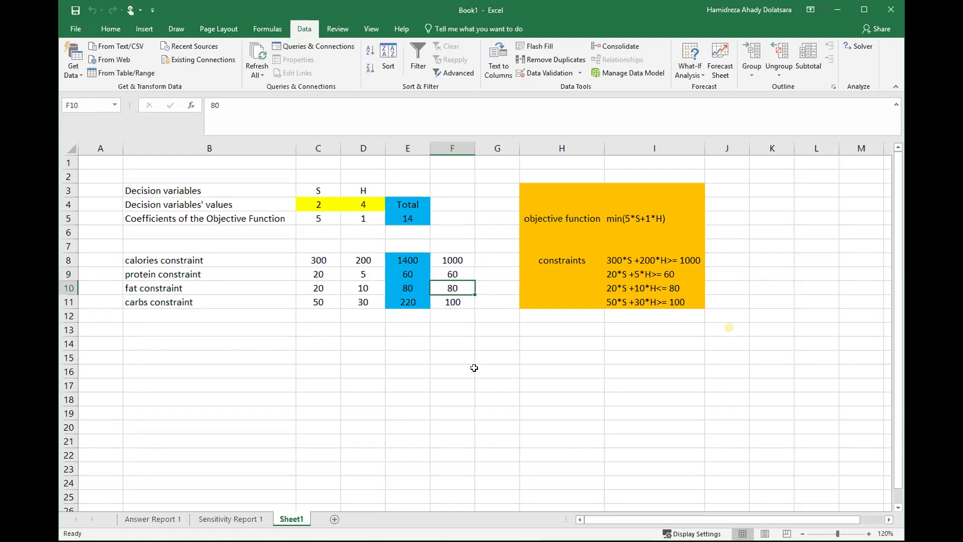
{"action": "left_click", "coordinate": [405, 285]}
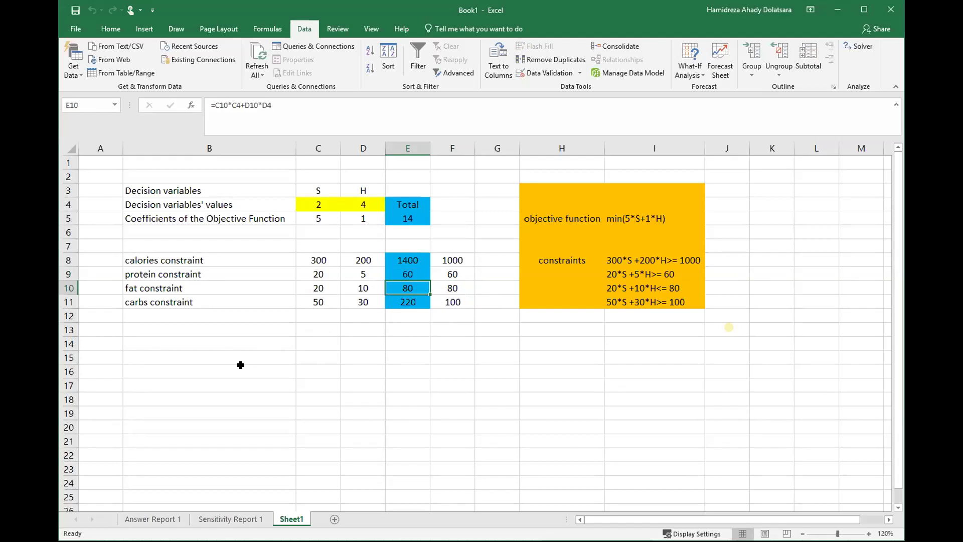
{"action": "left_click", "coordinate": [471, 274]}
{"action": "left_click_drag", "start_coordinate": [471, 275], "coordinate": [154, 279]}
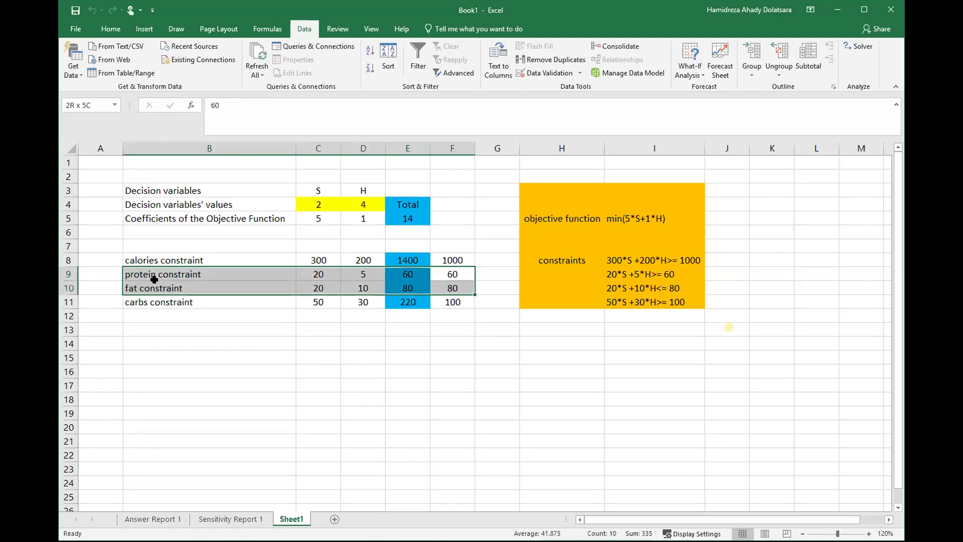
{"action": "left_click", "coordinate": [411, 257]}
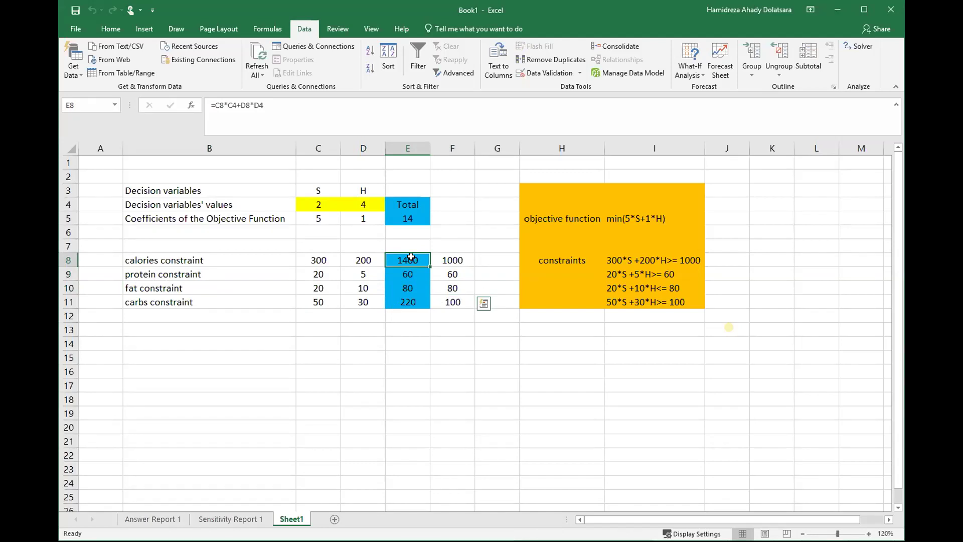
- Compare the totals with the required limits for the calories, carbs, protein and fat constraints on Sheet1
{"action": "left_click_drag", "start_coordinate": [410, 257], "coordinate": [457, 255]}
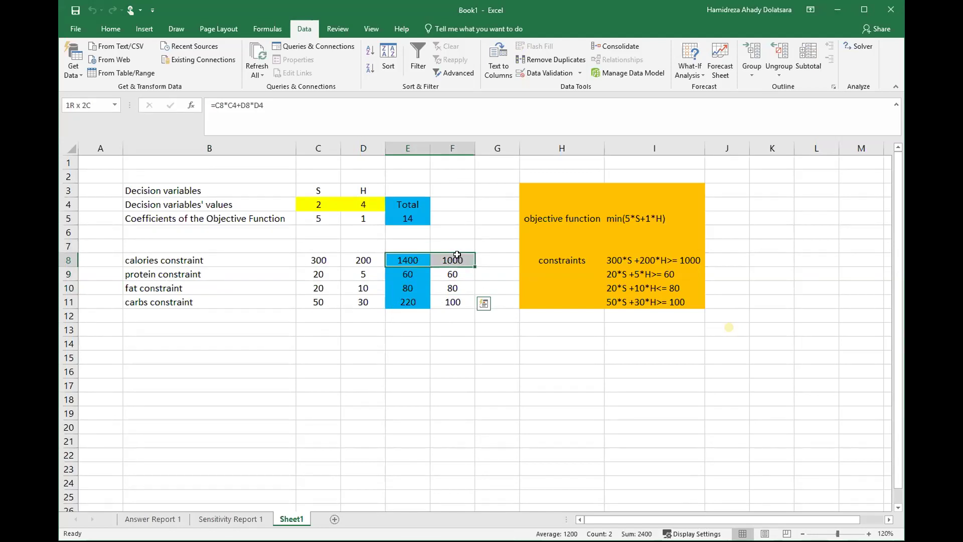
{"action": "left_click_drag", "start_coordinate": [171, 304], "coordinate": [453, 304]}
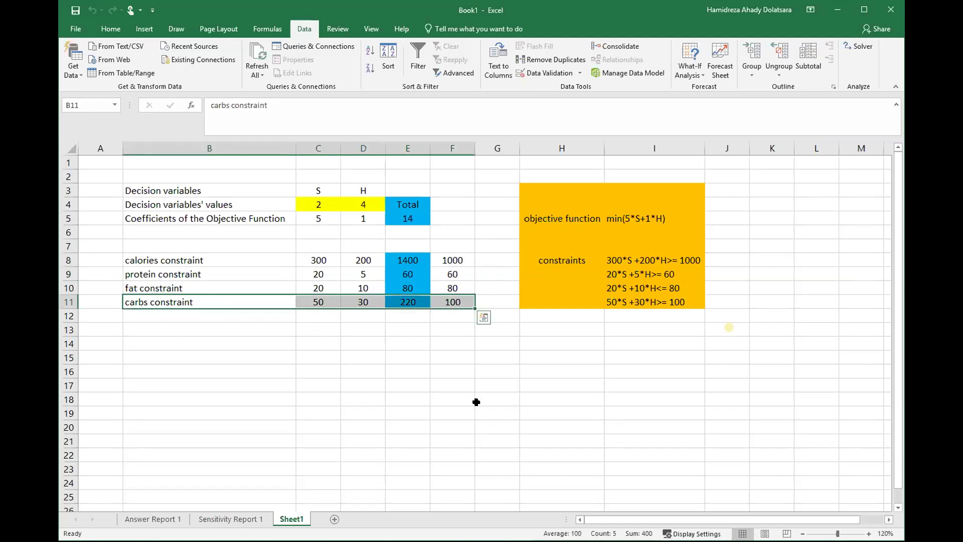
{"action": "left_click_drag", "start_coordinate": [469, 273], "coordinate": [100, 285]}
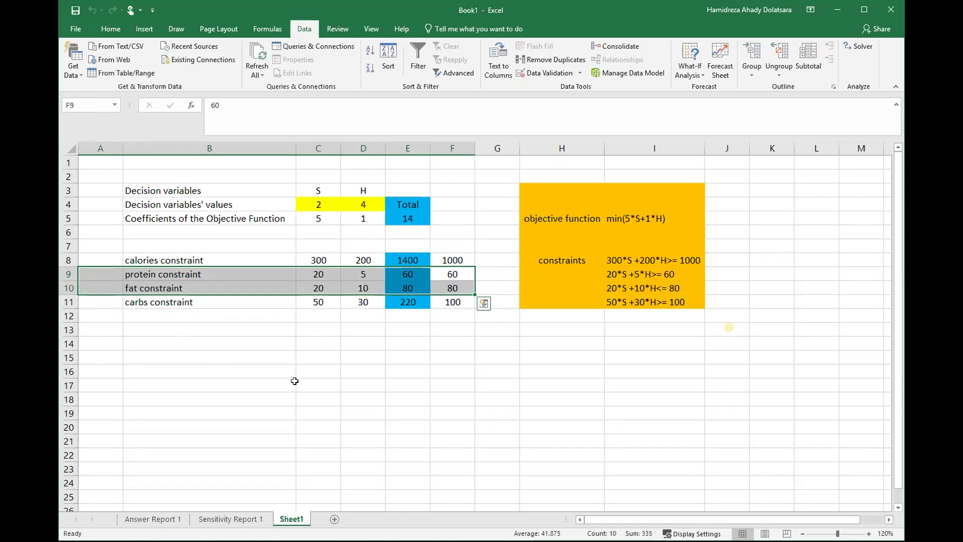
{"action": "left_click", "coordinate": [458, 274]}
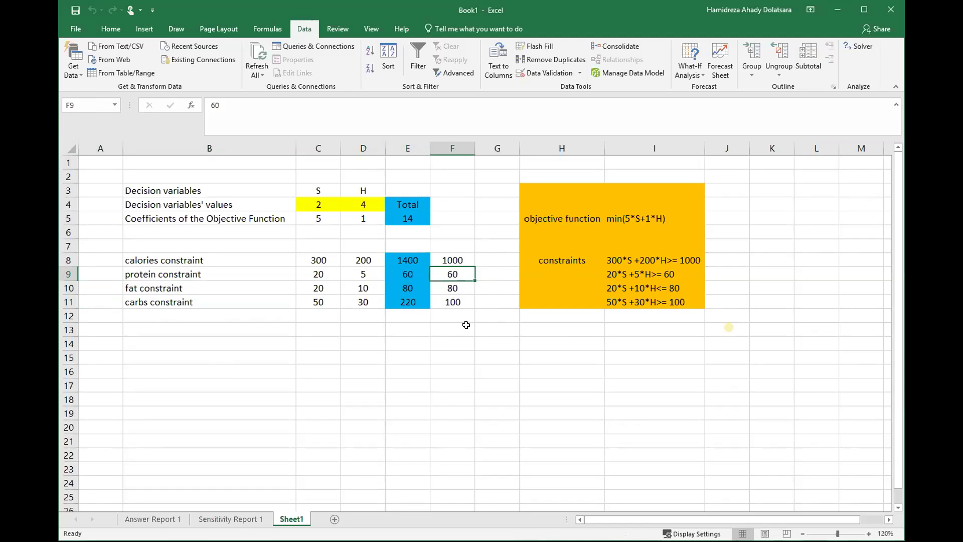
- Review the slack values and binding status of the four constraints in Answer Report 1
{"action": "left_click", "coordinate": [150, 519]}
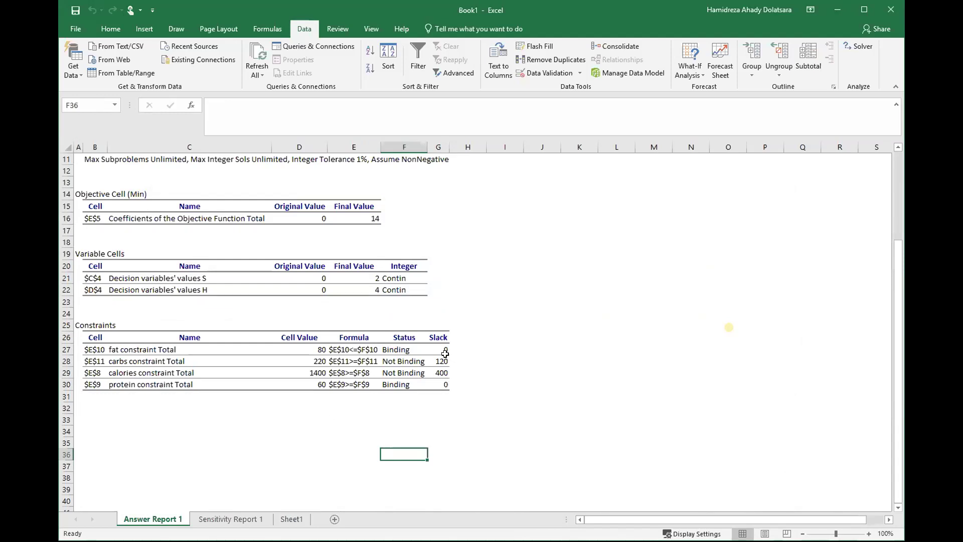
{"action": "left_click_drag", "start_coordinate": [440, 347], "coordinate": [436, 385]}
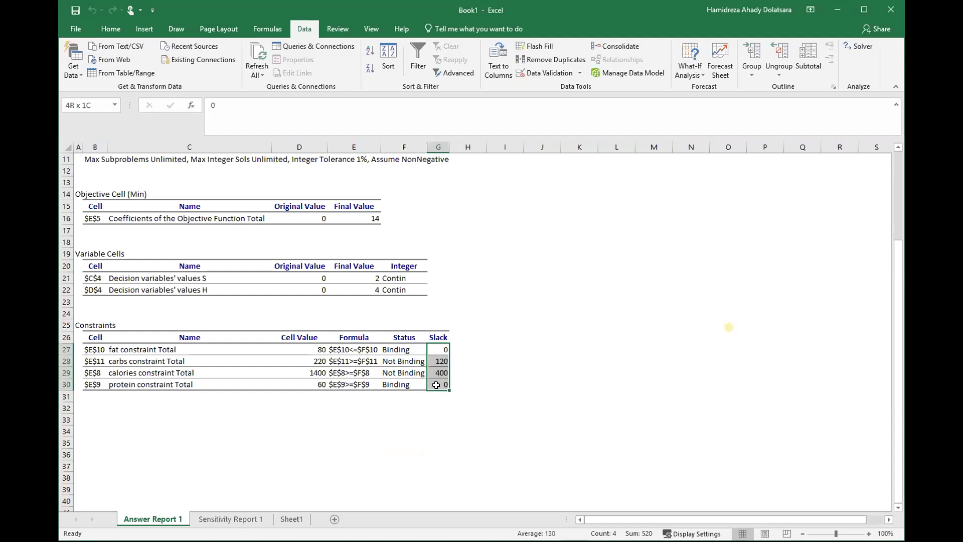
{"action": "left_click_drag", "start_coordinate": [436, 385], "coordinate": [436, 384]}
{"action": "left_click", "coordinate": [388, 348]}
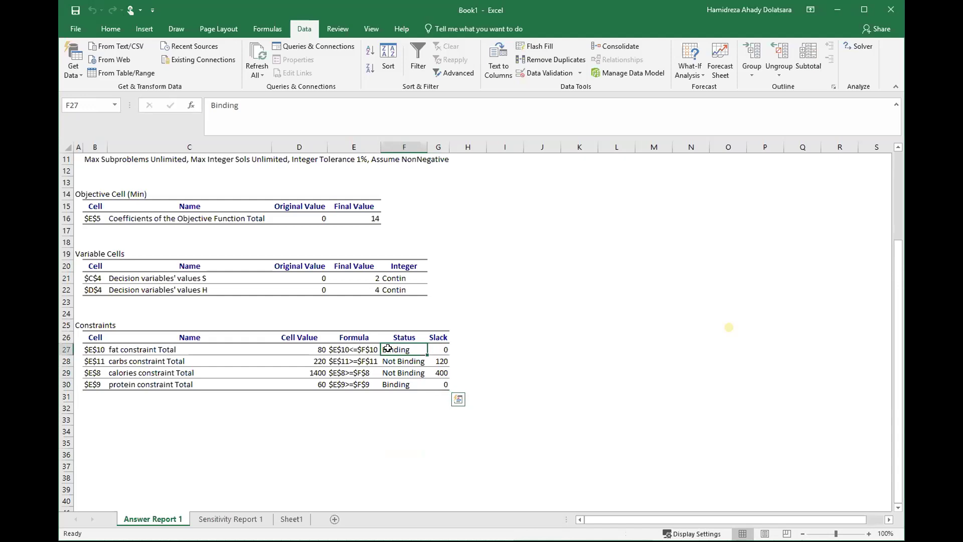
{"action": "left_click", "coordinate": [397, 384]}
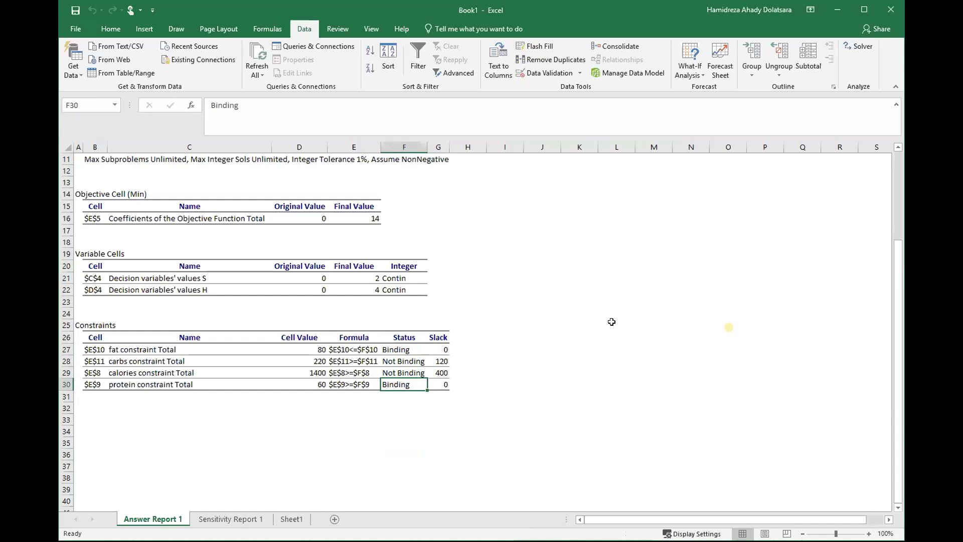
{"action": "left_click", "coordinate": [443, 357]}
{"action": "left_click_drag", "start_coordinate": [443, 357], "coordinate": [80, 370]}
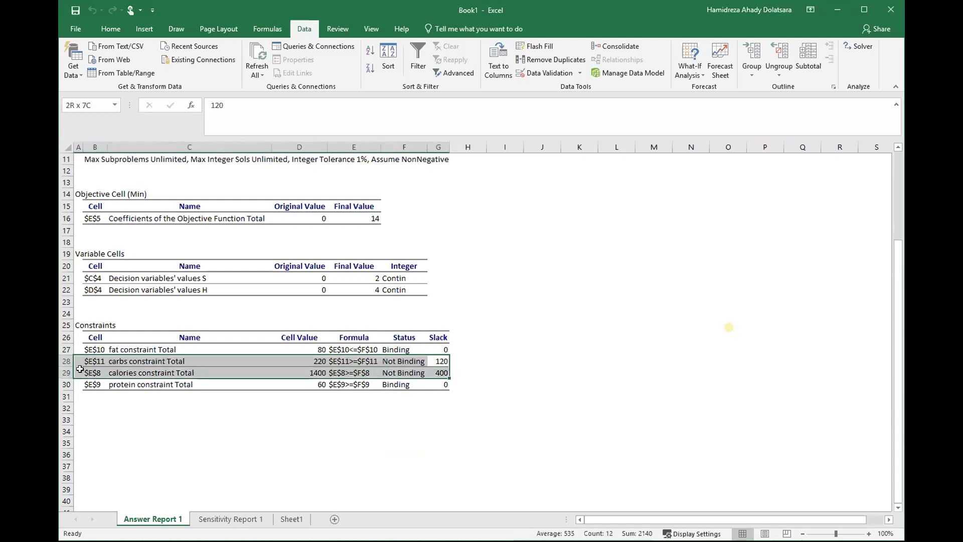
{"action": "left_click_drag", "start_coordinate": [80, 369], "coordinate": [80, 369]}
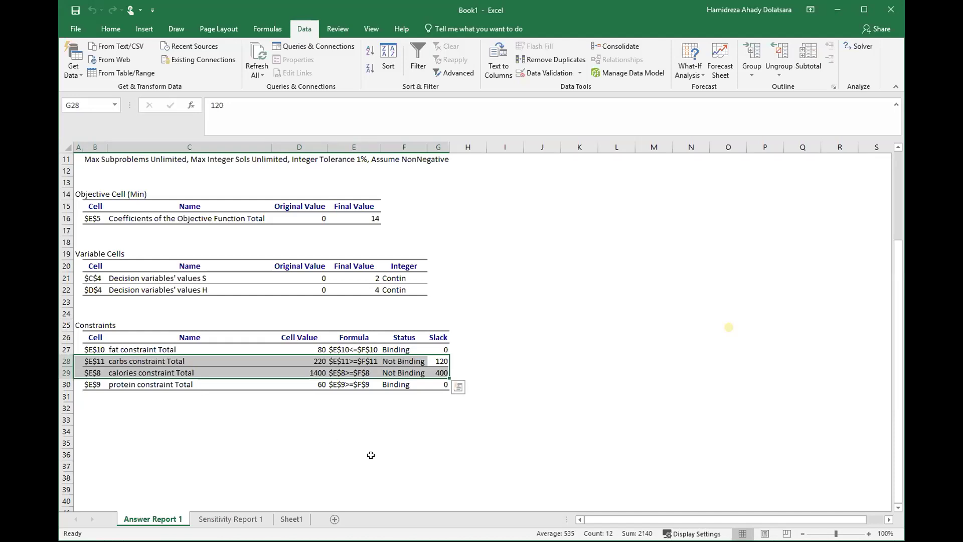
- Examine the shadow prices of the fat and protein constraints in Sensitivity Report 1
{"action": "left_click", "coordinate": [230, 519]}
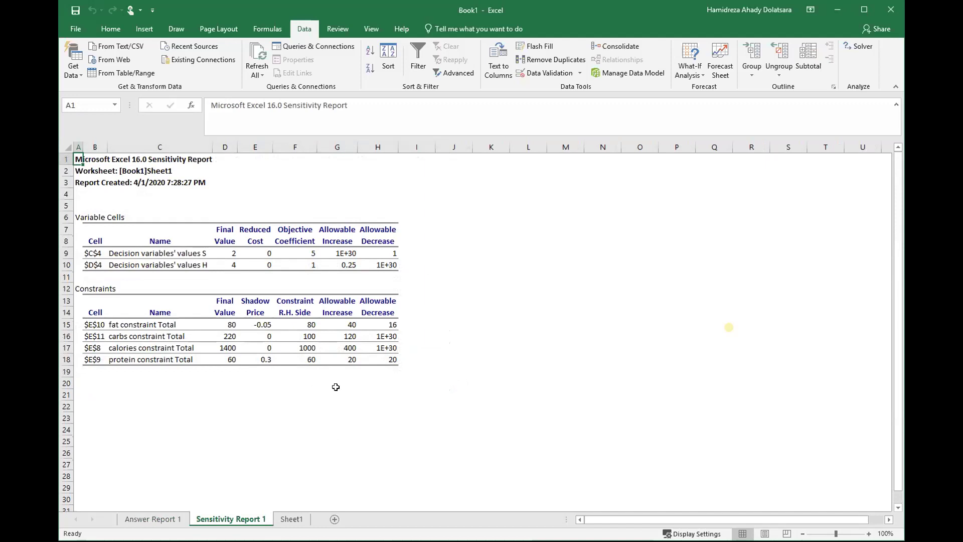
{"action": "left_click_drag", "start_coordinate": [117, 322], "coordinate": [263, 324]}
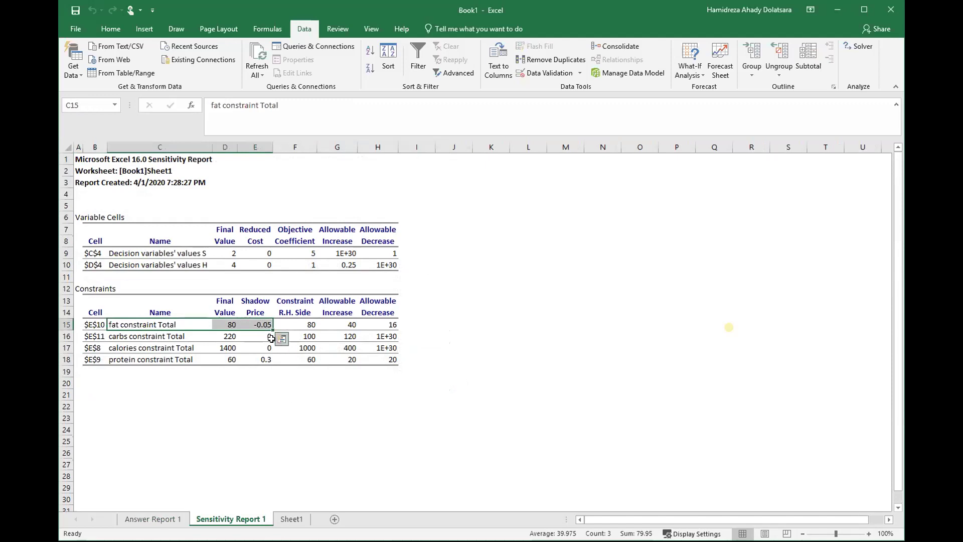
{"action": "left_click", "coordinate": [498, 440]}
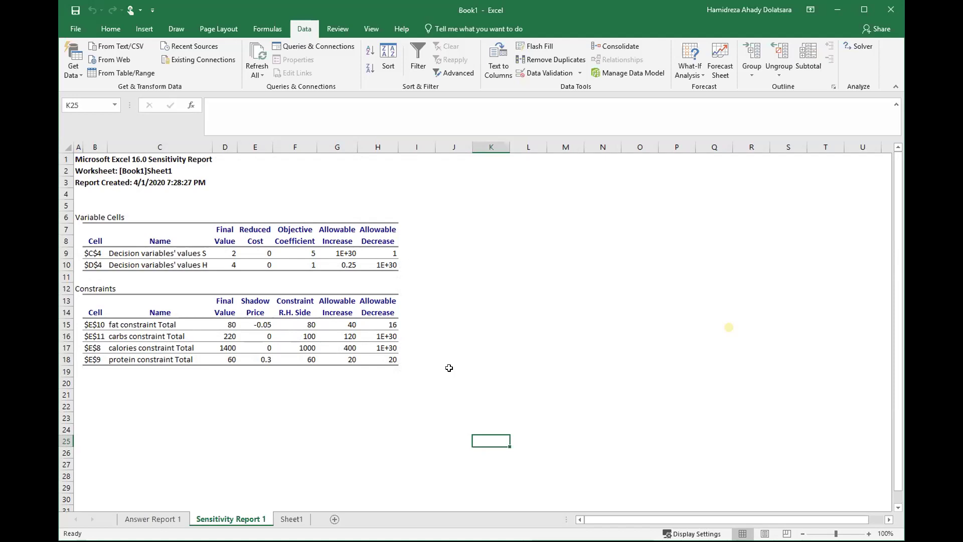
{"action": "left_click", "coordinate": [263, 322]}
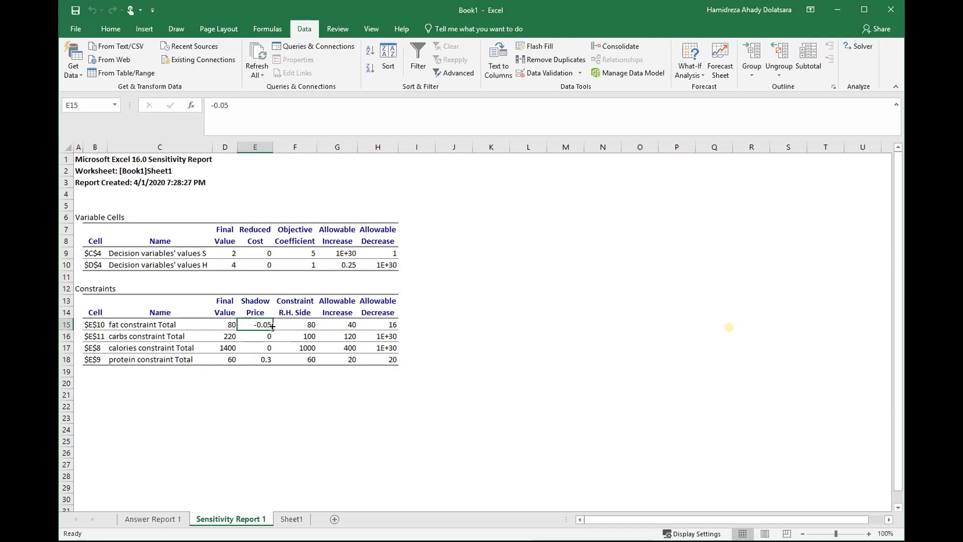
{"action": "left_click", "coordinate": [257, 358]}
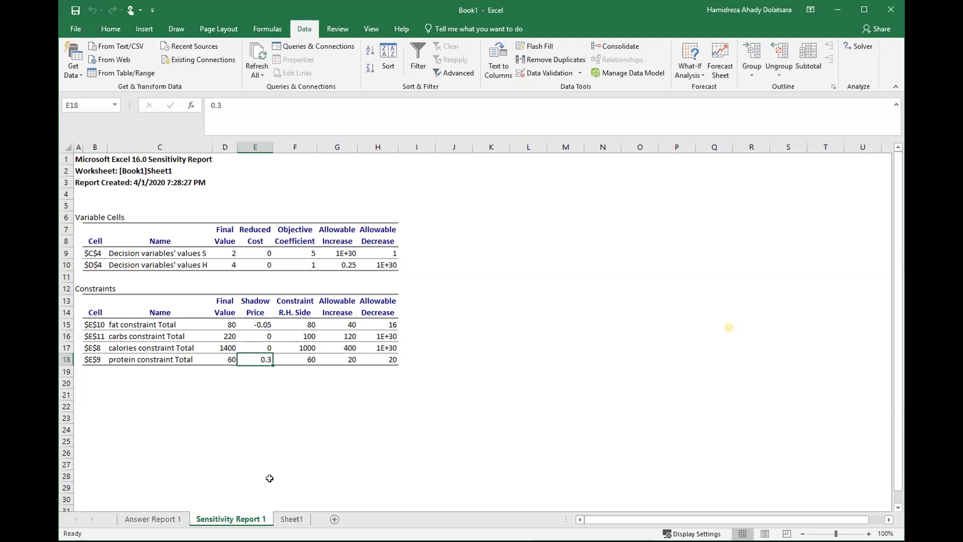
- Return to Sheet1 and examine the limits of the carbs and calories constraints, comparing them with the protein and fat rows
{"action": "left_click", "coordinate": [291, 518]}
{"action": "left_click", "coordinate": [409, 304]}
{"action": "left_click", "coordinate": [455, 303]}
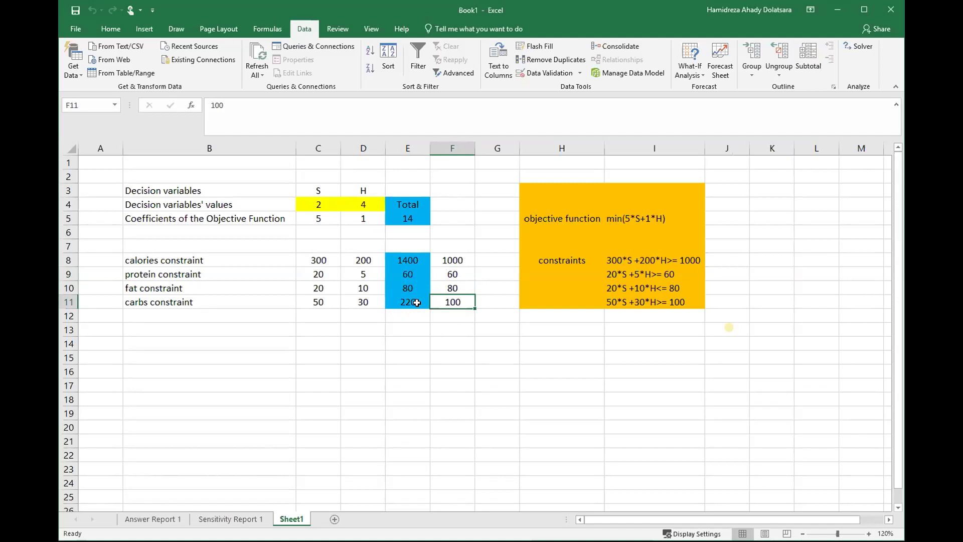
{"action": "left_click", "coordinate": [453, 260]}
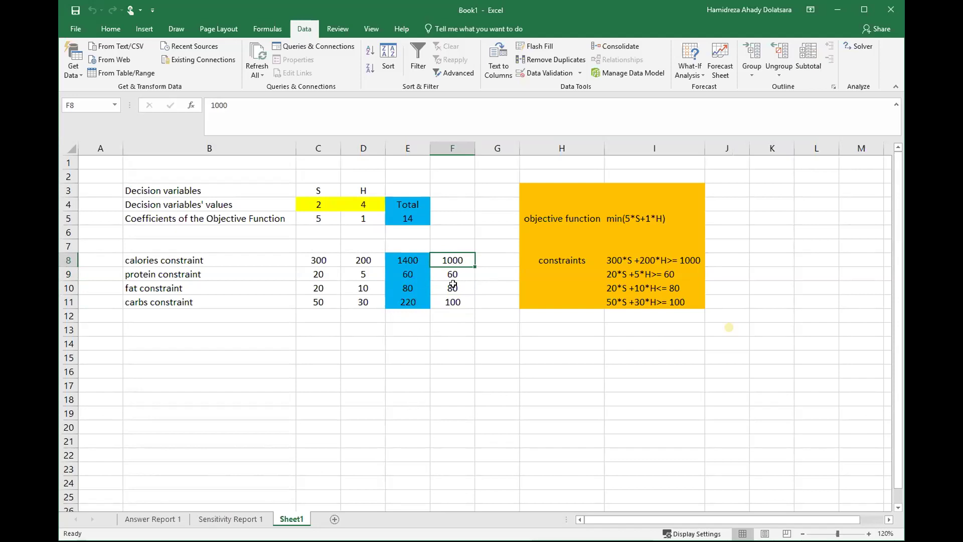
{"action": "left_click", "coordinate": [454, 304]}
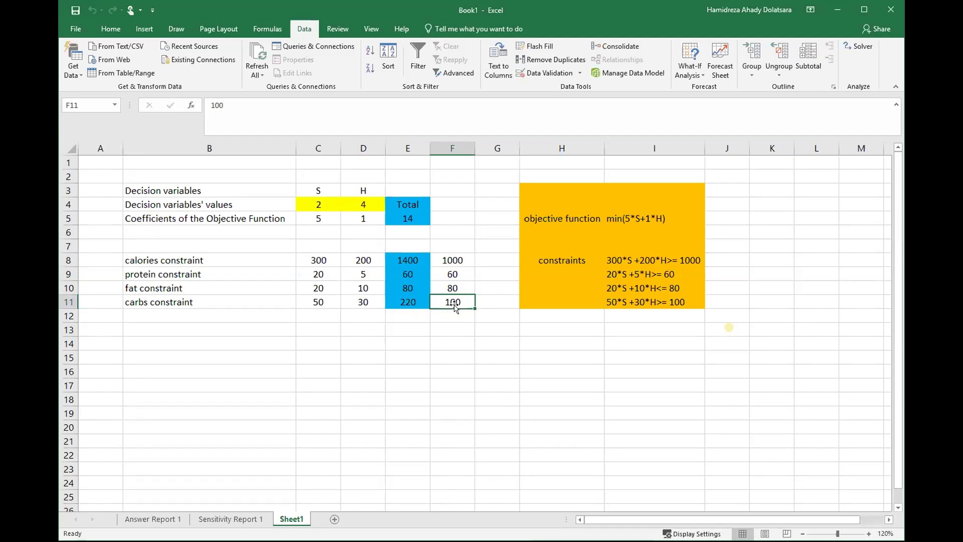
{"action": "left_click", "coordinate": [453, 272]}
{"action": "left_click_drag", "start_coordinate": [453, 271], "coordinate": [161, 289]}
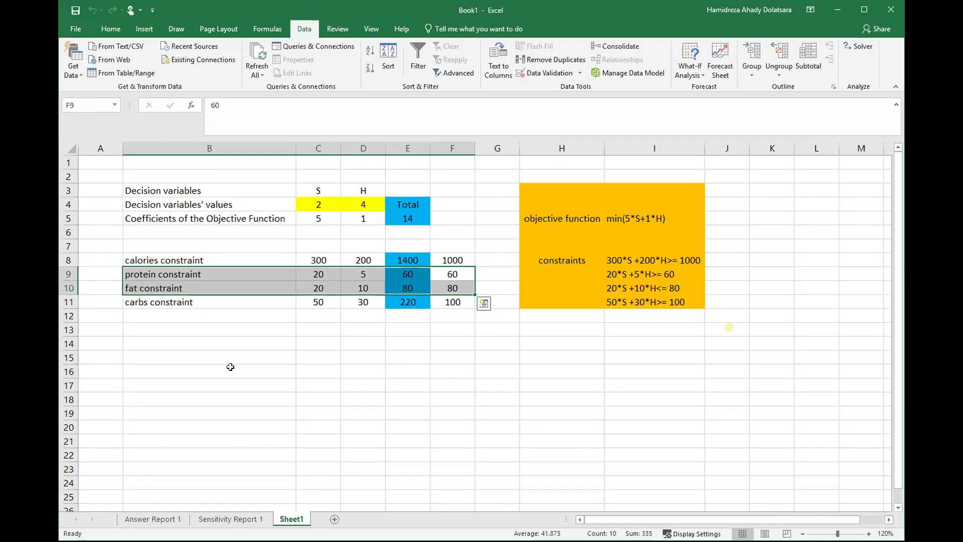
- Label the constraint limits column on Sheet1 as RHS in cell F7
{"action": "left_click", "coordinate": [444, 245]}
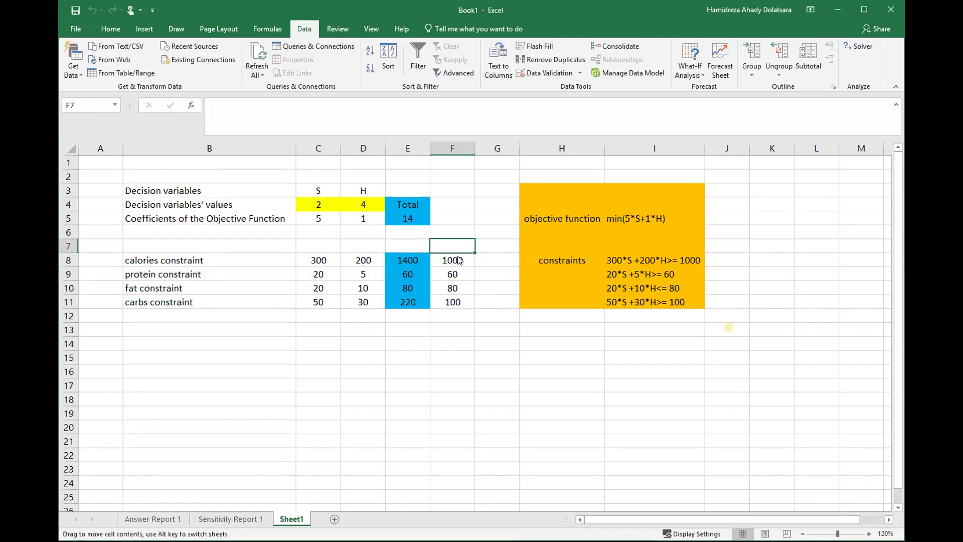
{"action": "type", "text": "RHS"}
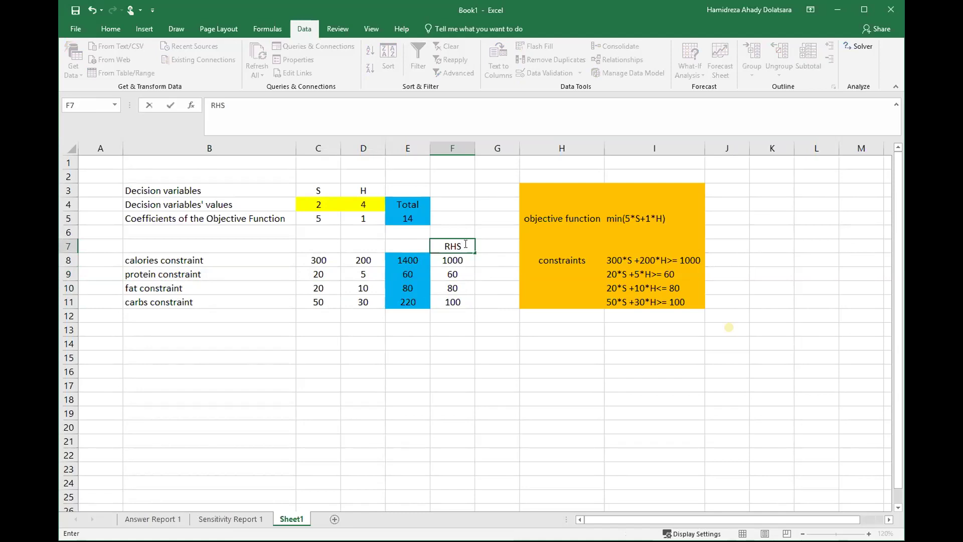
{"action": "key", "text": "Return"}
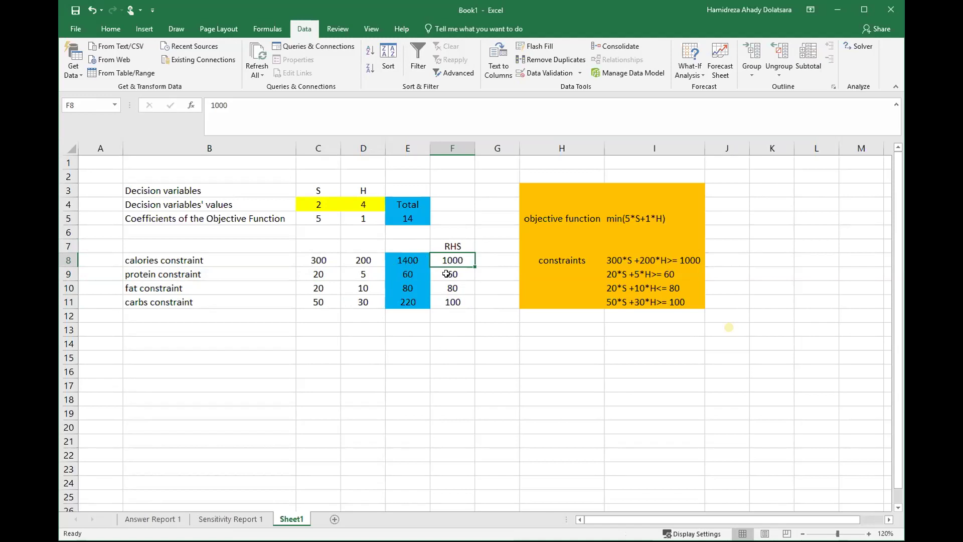
- Check the protein and fat rows, and examine the shadow price and Constraint R.H. Side columns in Sensitivity Report 1
{"action": "left_click_drag", "start_coordinate": [450, 272], "coordinate": [177, 287]}
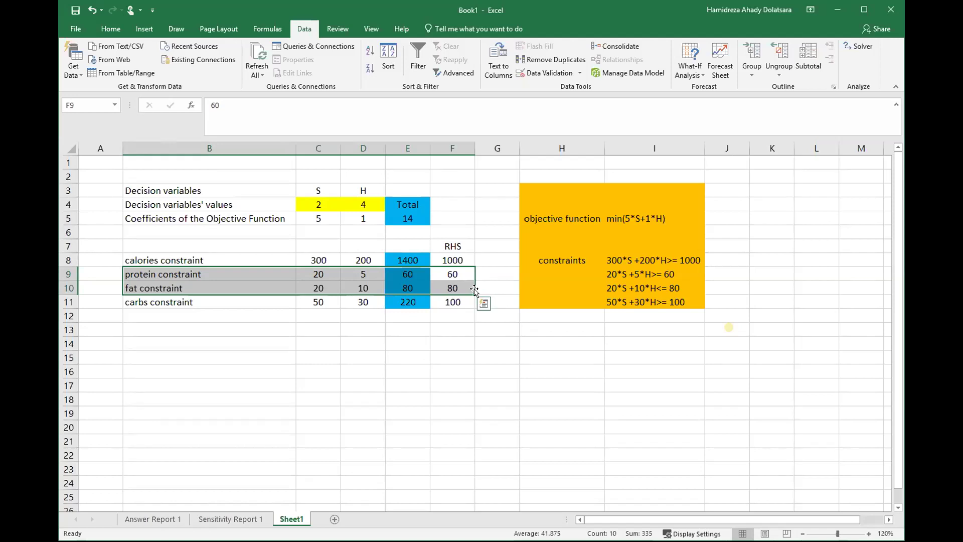
{"action": "left_click", "coordinate": [230, 519]}
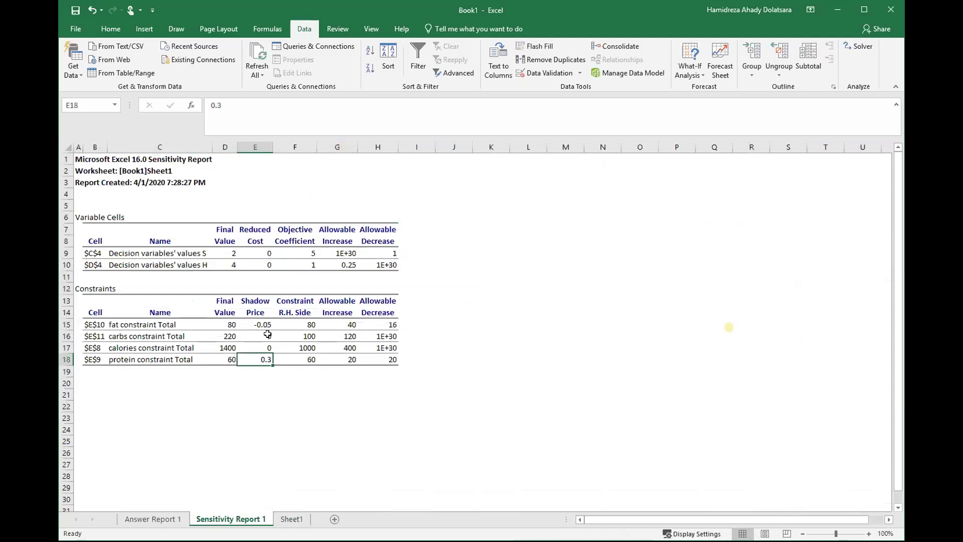
{"action": "left_click_drag", "start_coordinate": [264, 325], "coordinate": [254, 359]}
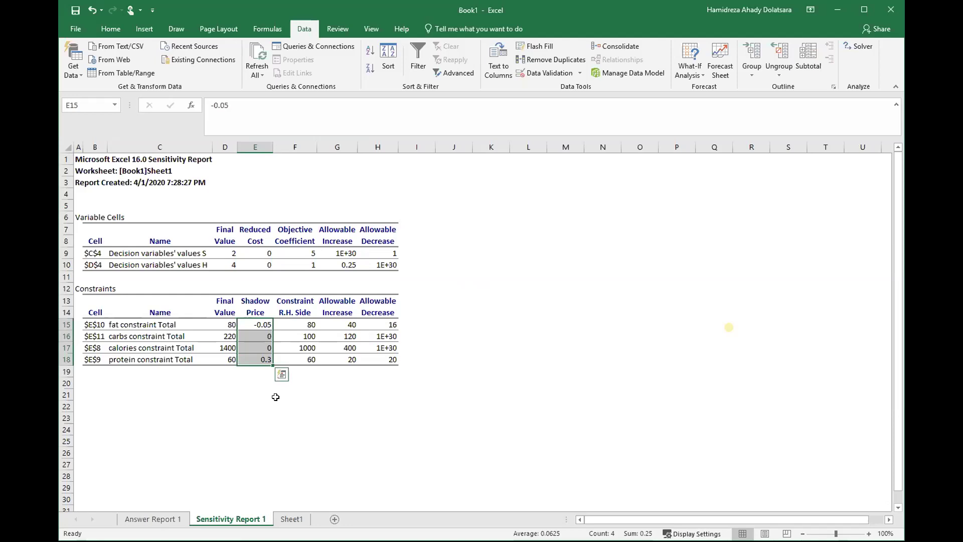
{"action": "left_click_drag", "start_coordinate": [295, 303], "coordinate": [285, 358]}
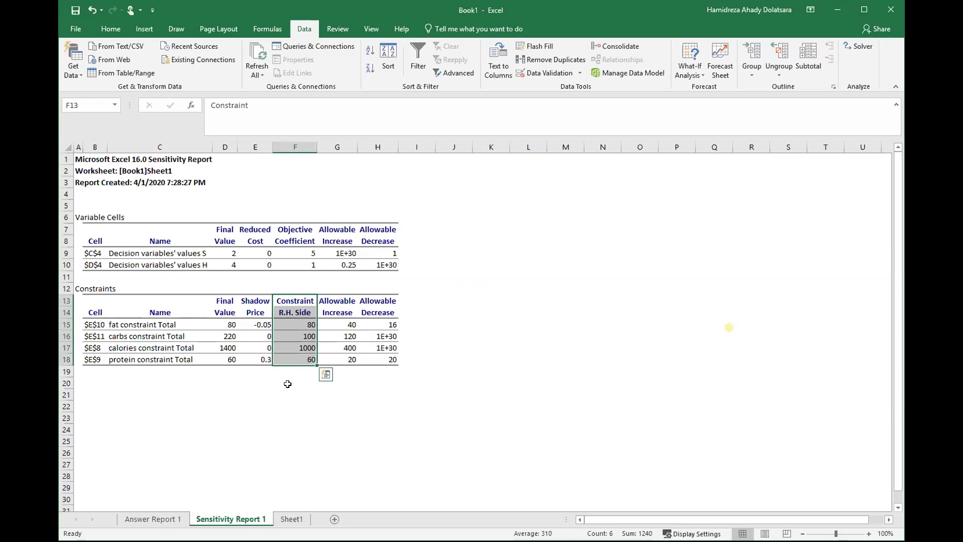
- Enter the label RHS in cell F19, below the Constraint R.H. Side column of the sensitivity report
{"action": "left_click", "coordinate": [288, 373]}
{"action": "type", "text": "RHS"}
{"action": "key", "text": "Up"}
- Examine the right-hand side values and the allowable increases of the fat and carbs constraints in the sensitivity report
{"action": "left_click_drag", "start_coordinate": [298, 324], "coordinate": [307, 359]}
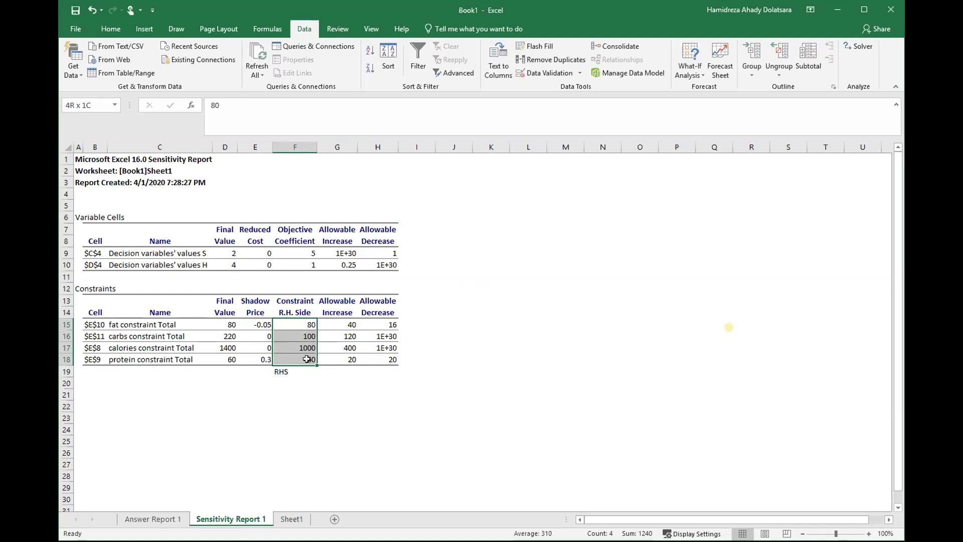
{"action": "left_click_drag", "start_coordinate": [307, 359], "coordinate": [307, 360]}
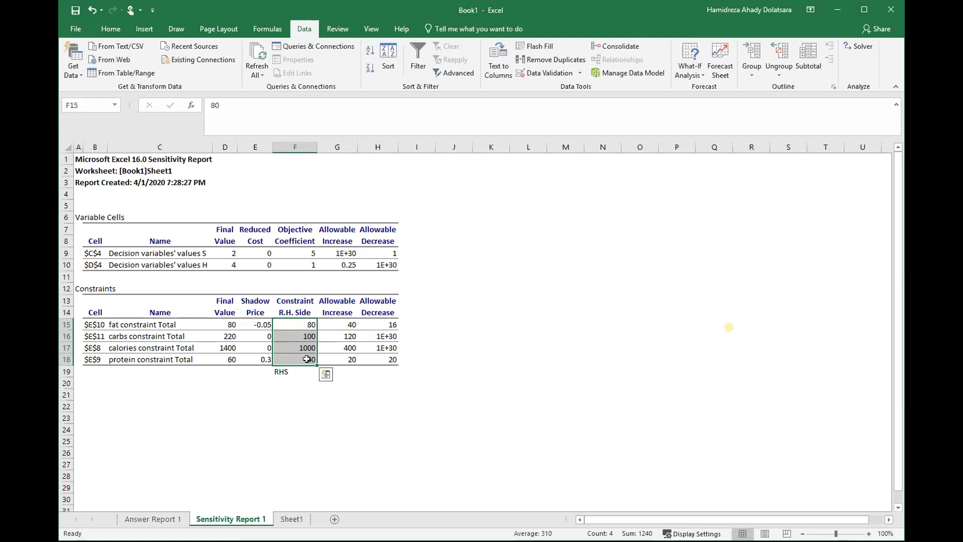
{"action": "left_click", "coordinate": [334, 321]}
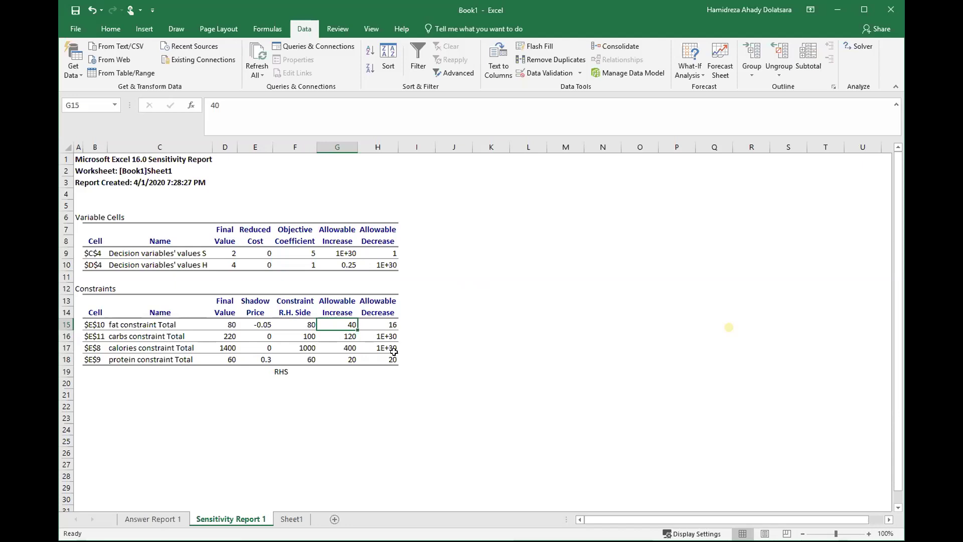
{"action": "left_click", "coordinate": [342, 335]}
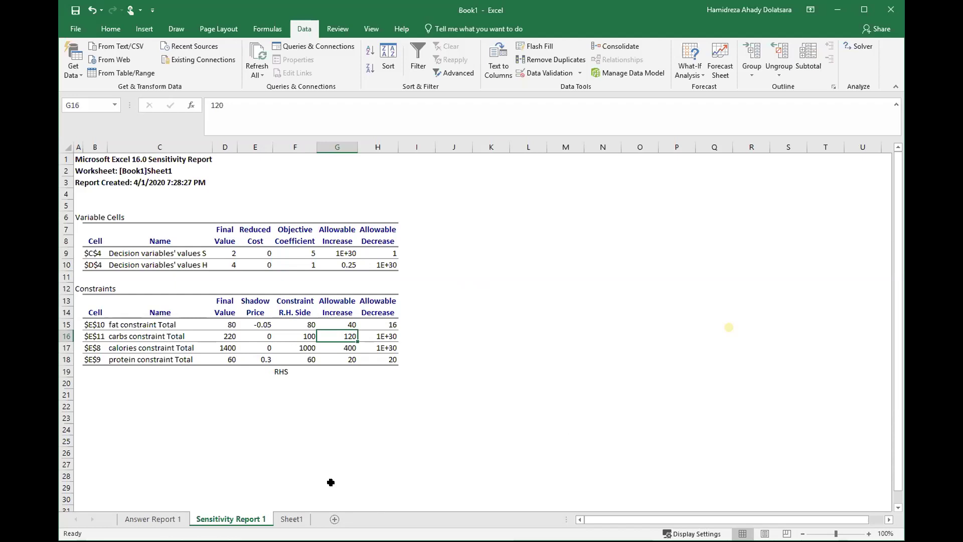
- Review the objective function and constraint formulas on Sheet1 together with the decision variable and constraint table
{"action": "left_click", "coordinate": [292, 519]}
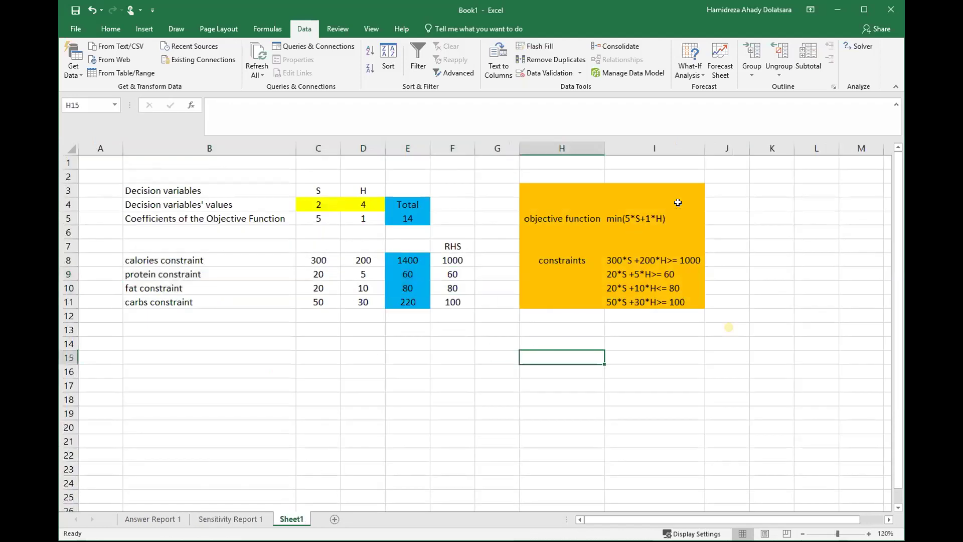
{"action": "left_click_drag", "start_coordinate": [724, 178], "coordinate": [526, 337]}
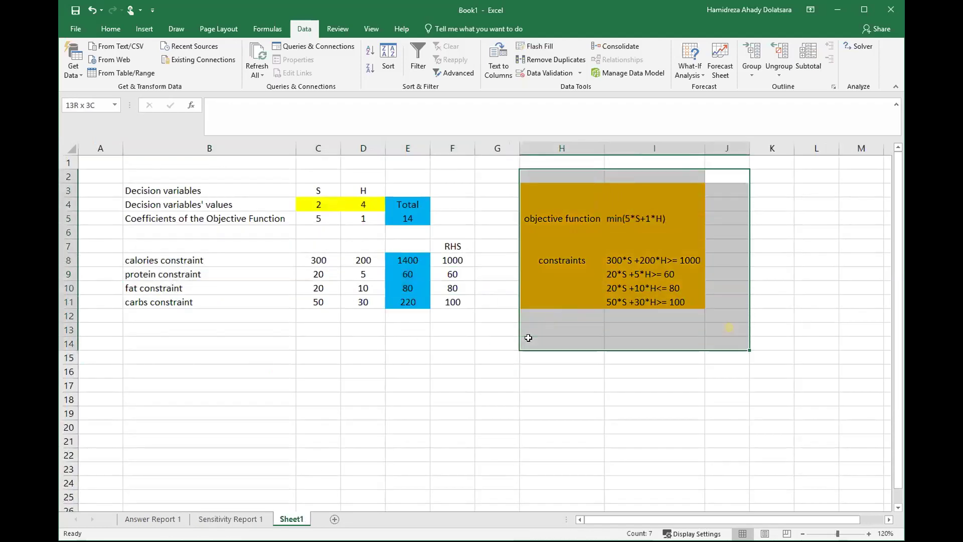
{"action": "left_click", "coordinate": [465, 181]}
{"action": "left_click_drag", "start_coordinate": [465, 180], "coordinate": [148, 340]}
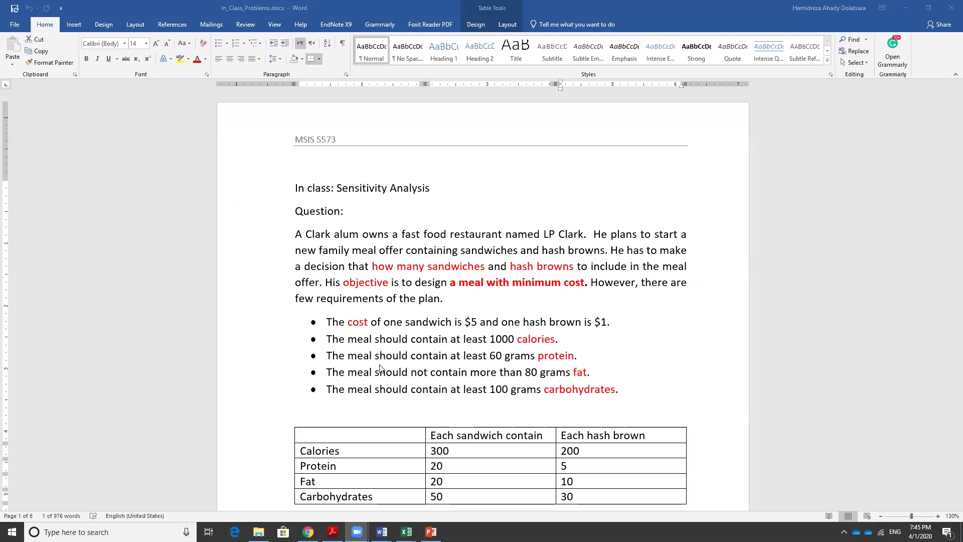
- Switch to In_Class_Problems.docx in Word and read through the meal problem and its five sensitivity analysis questions
{"action": "scroll", "coordinate": [440, 357], "scroll_direction": "down", "scroll_amount": 5}
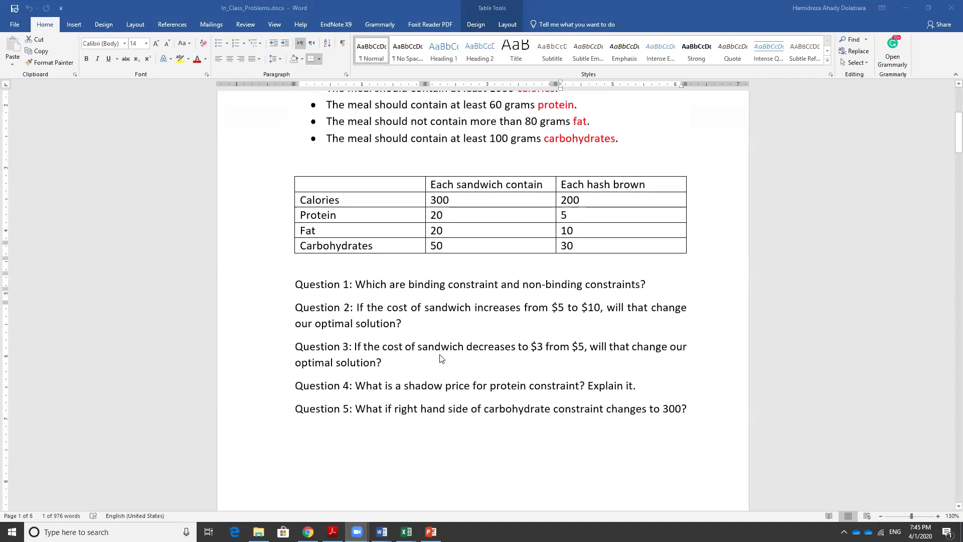
{"action": "scroll", "coordinate": [440, 357], "scroll_direction": "up", "scroll_amount": 5}
{"action": "scroll", "coordinate": [440, 358], "scroll_direction": "down", "scroll_amount": 6}
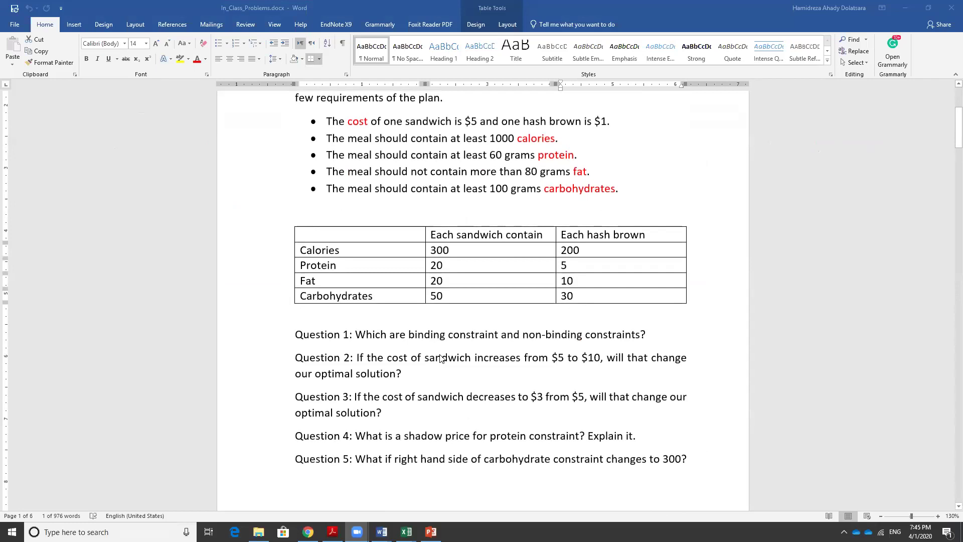
- Reread the meal problem's description and requirements, then switch to the Book1 workbook in Excel to review the model on Sheet1
{"action": "scroll", "coordinate": [440, 357], "scroll_direction": "up", "scroll_amount": 4}
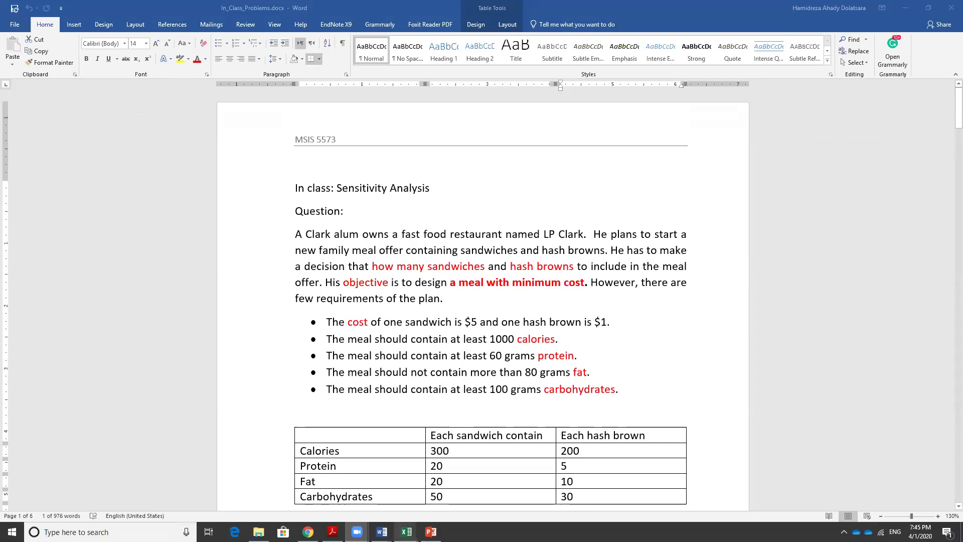
{"action": "mouse_move", "coordinate": [409, 519]}
{"action": "left_click", "coordinate": [451, 501]}
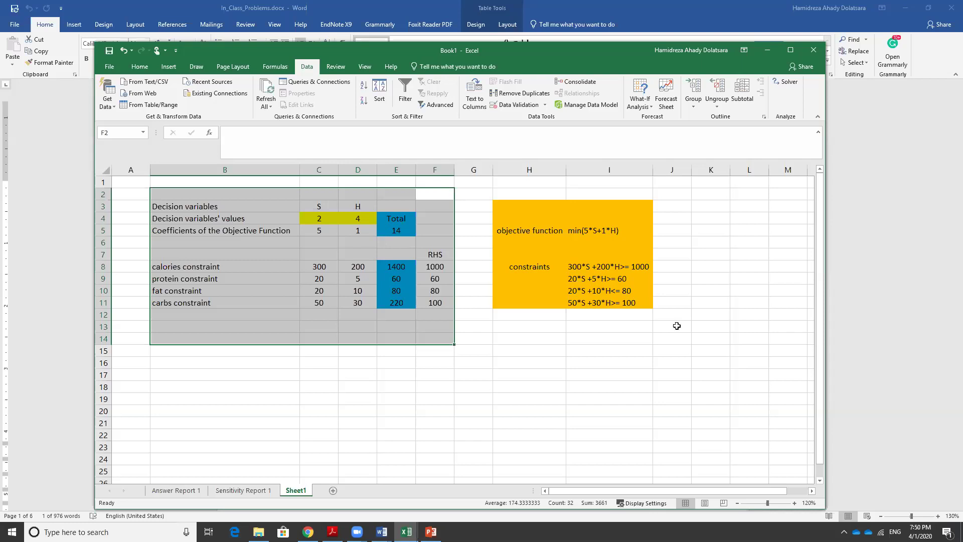
- Switch back to In_Class_Problems.docx in Word and mark the protein and fat table rows and their two requirement bullets
{"action": "left_click", "coordinate": [382, 531]}
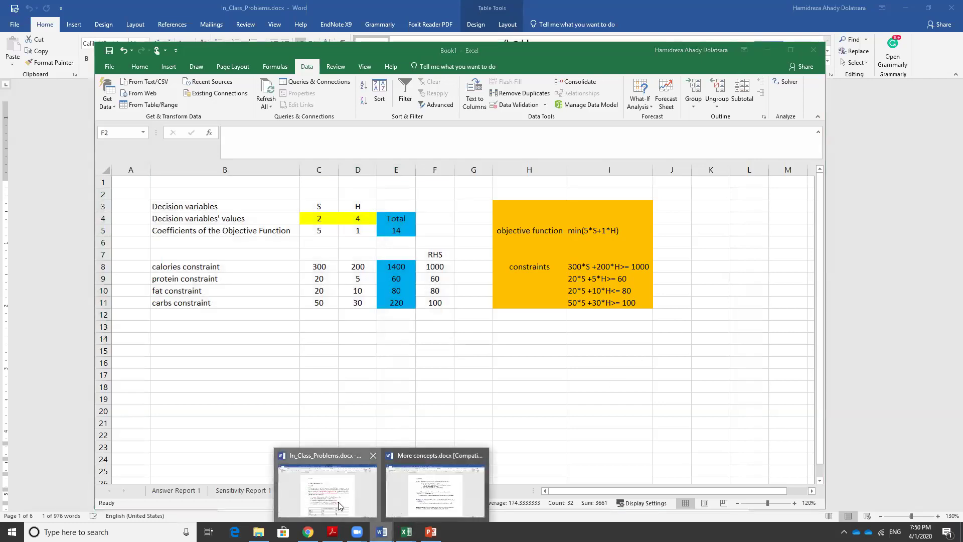
{"action": "left_click", "coordinate": [358, 500]}
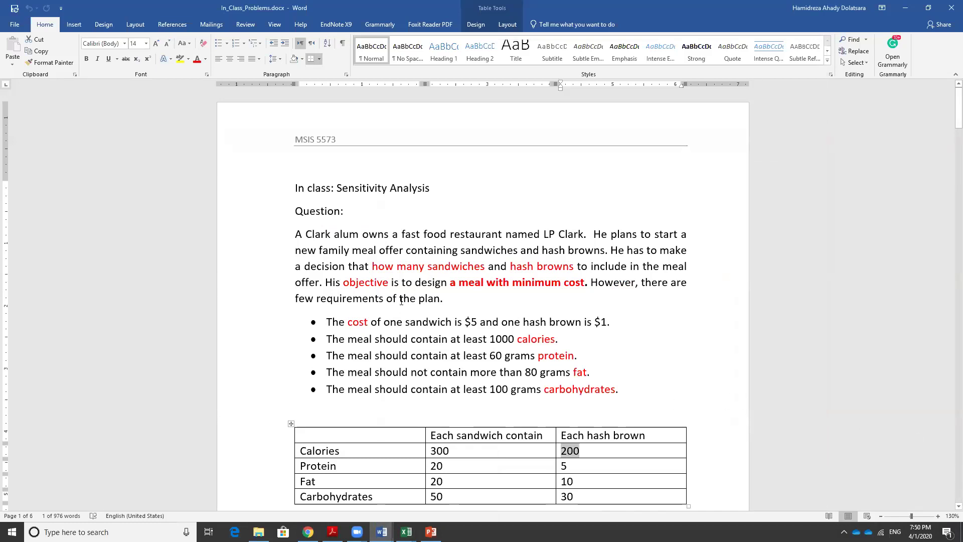
{"action": "scroll", "coordinate": [402, 301], "scroll_direction": "down", "scroll_amount": 5}
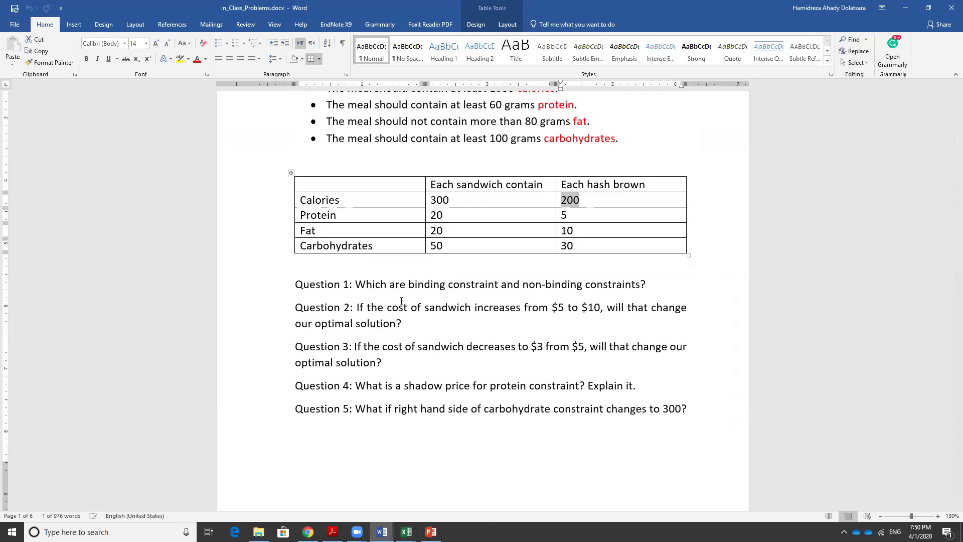
{"action": "left_click_drag", "start_coordinate": [307, 216], "coordinate": [539, 235]}
{"action": "scroll", "coordinate": [593, 161], "scroll_direction": "up", "scroll_amount": 2}
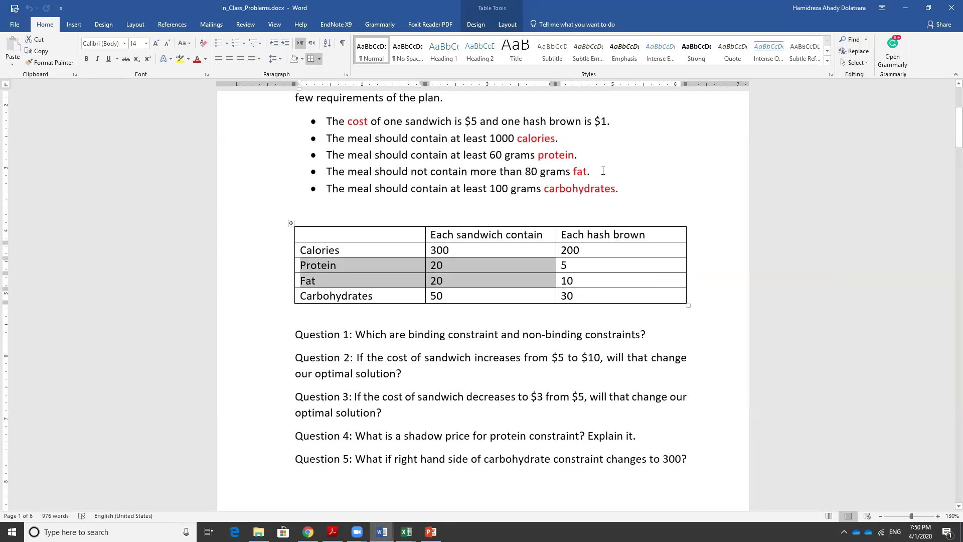
{"action": "left_click_drag", "start_coordinate": [603, 170], "coordinate": [306, 160]}
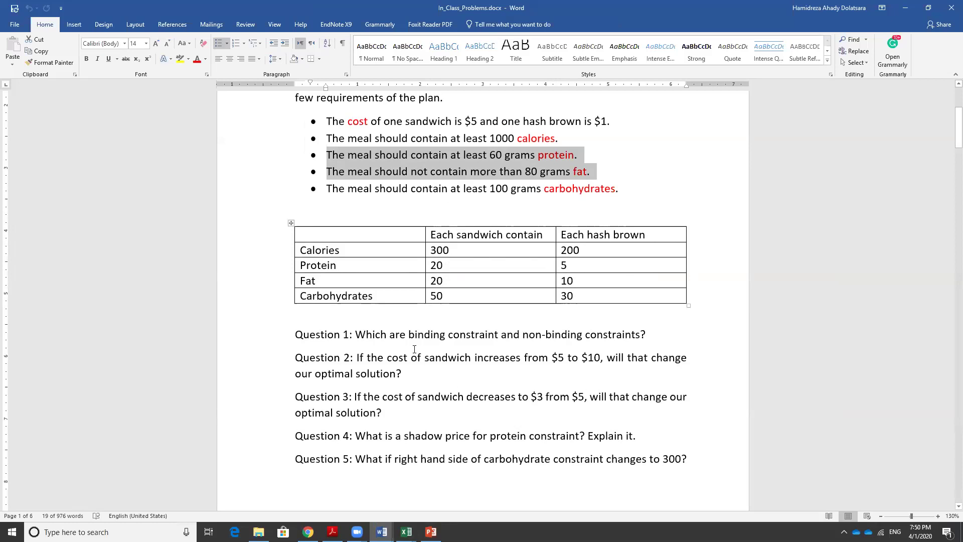
- Look through Figures 1 and 2 and read the written answer to Question 1 on binding and non-binding constraints
{"action": "scroll", "coordinate": [389, 296], "scroll_direction": "down", "scroll_amount": 12}
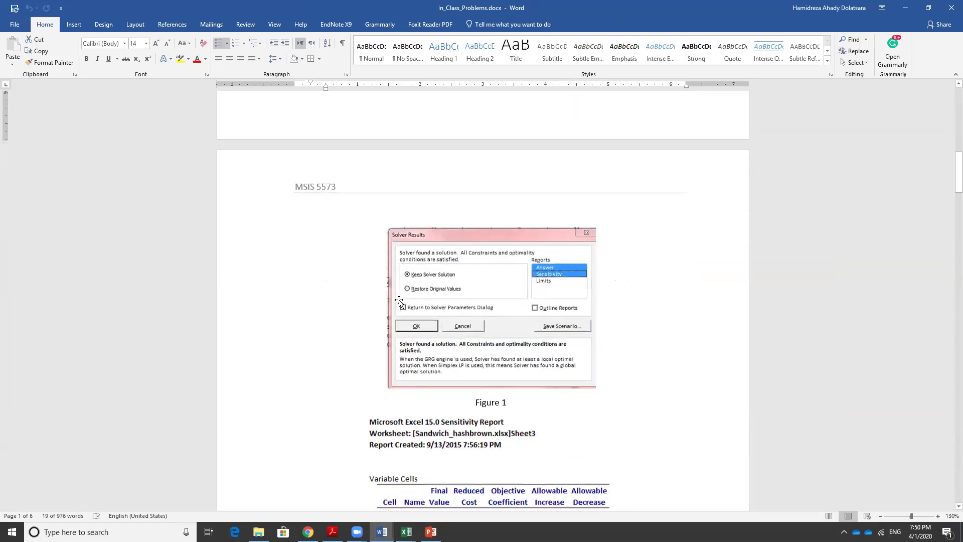
{"action": "scroll", "coordinate": [400, 301], "scroll_direction": "down", "scroll_amount": 4}
{"action": "scroll", "coordinate": [399, 298], "scroll_direction": "up", "scroll_amount": 1}
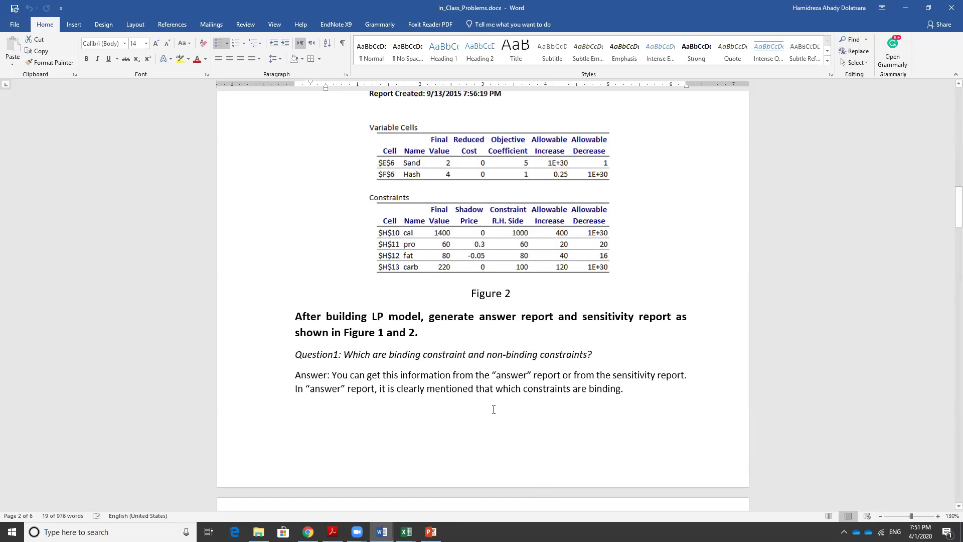
{"action": "scroll", "coordinate": [494, 412], "scroll_direction": "down", "scroll_amount": 2}
{"action": "scroll", "coordinate": [494, 412], "scroll_direction": "down", "scroll_amount": 2}
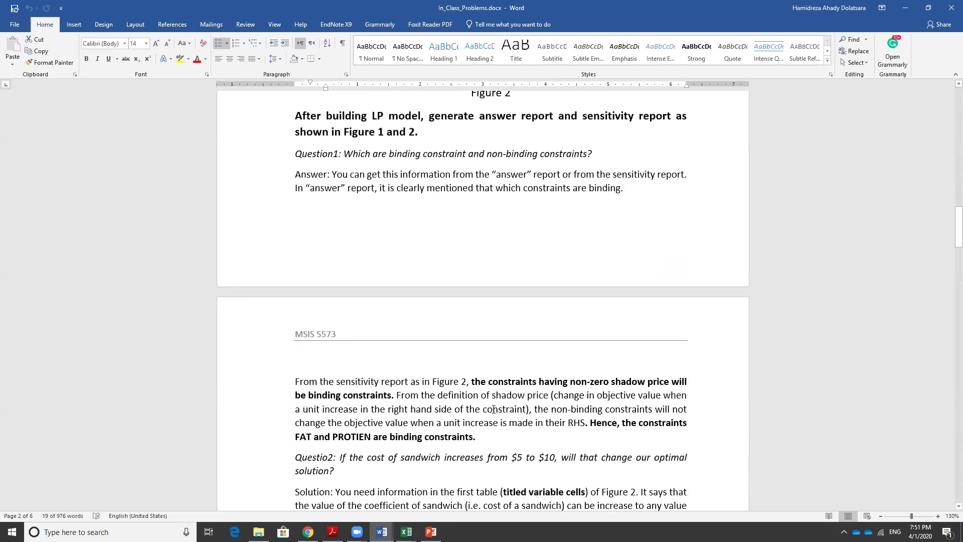
{"action": "scroll", "coordinate": [493, 408], "scroll_direction": "down", "scroll_amount": 1}
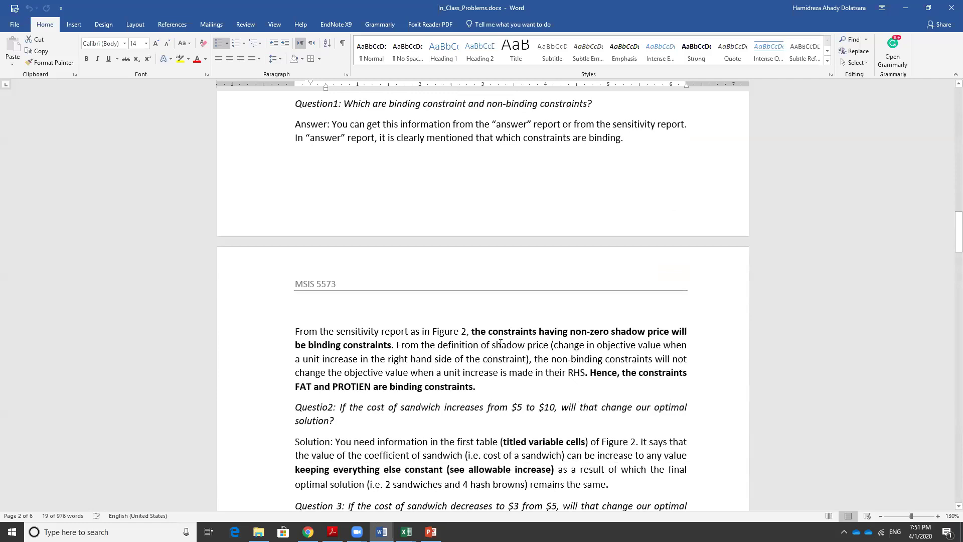
- Mark the sentence on non-zero shadow prices and binding constraints, and compare it with the shadow prices in Figure 2
{"action": "left_click_drag", "start_coordinate": [557, 332], "coordinate": [394, 348]}
{"action": "scroll", "coordinate": [518, 263], "scroll_direction": "up", "scroll_amount": 4}
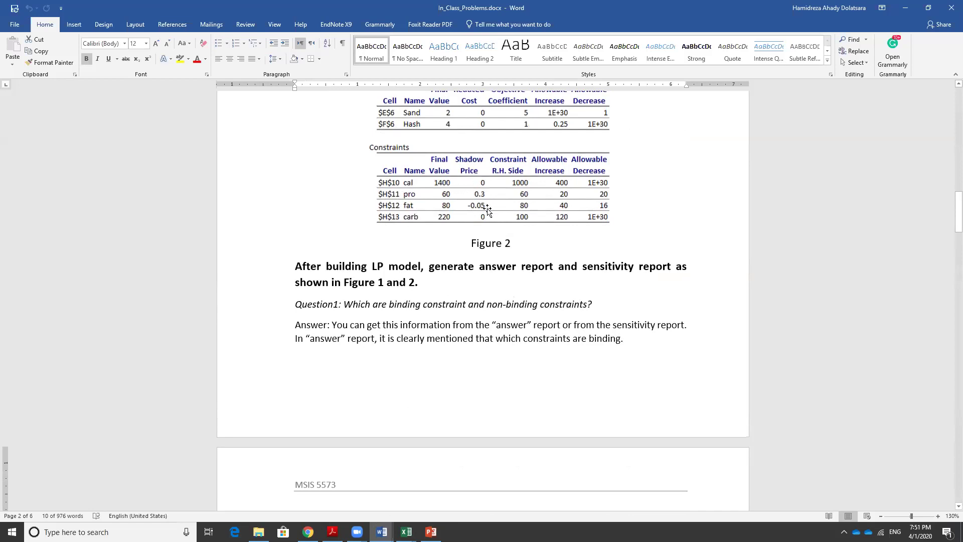
{"action": "scroll", "coordinate": [487, 210], "scroll_direction": "down", "scroll_amount": 3}
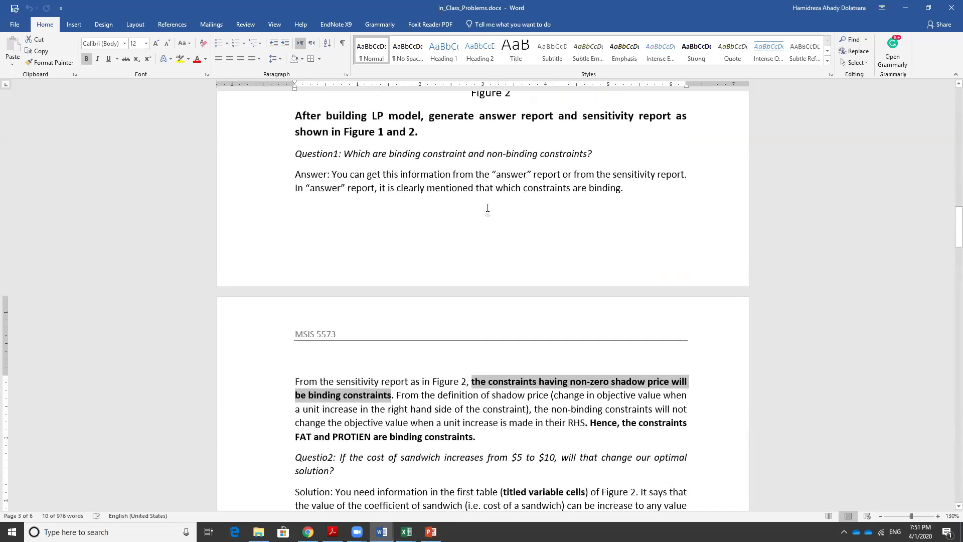
{"action": "scroll", "coordinate": [487, 210], "scroll_direction": "down", "scroll_amount": 1}
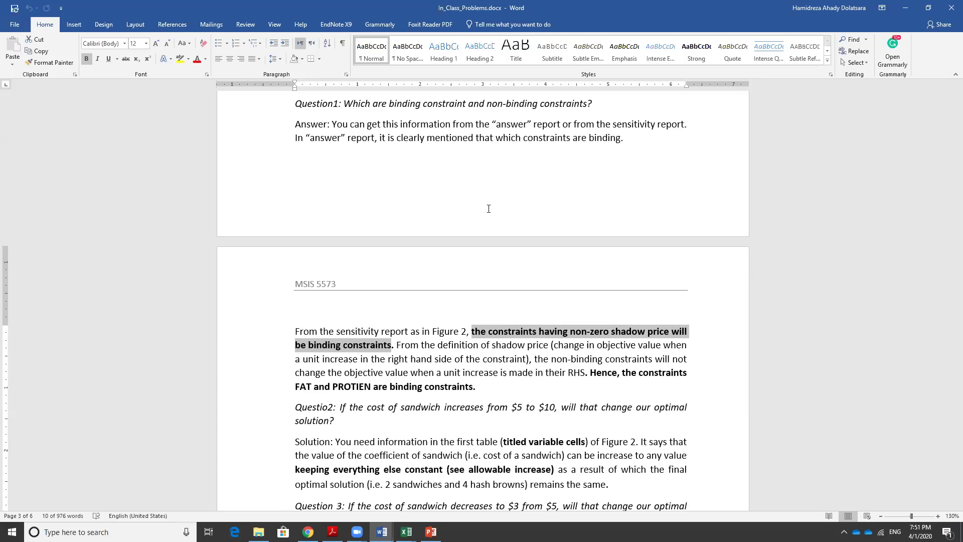
- Study Question 2 against Figure 2's variable cells, marking "from $5 to $10" and "2 sandwiches and 4 hash browns" in the text
{"action": "scroll", "coordinate": [514, 335], "scroll_direction": "down", "scroll_amount": 1}
{"action": "scroll", "coordinate": [514, 334], "scroll_direction": "down", "scroll_amount": 1}
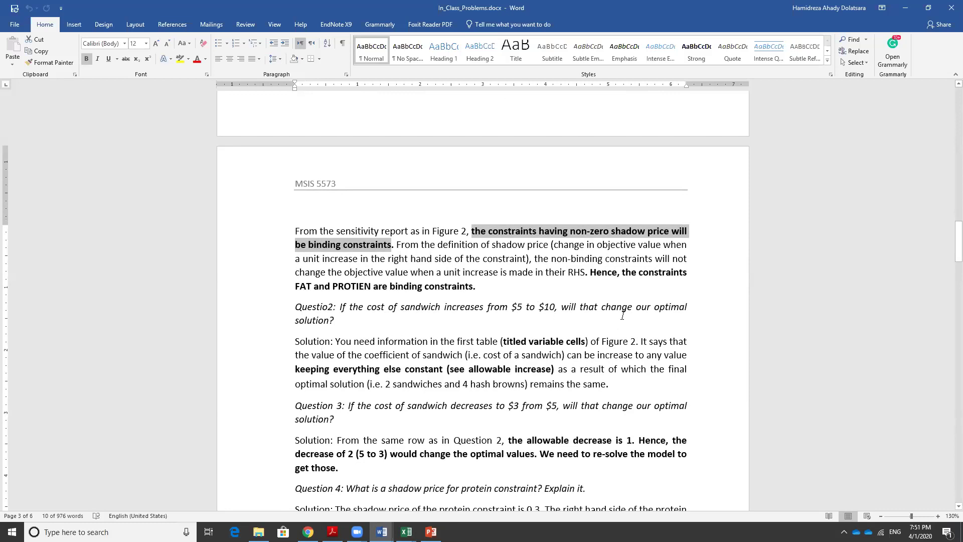
{"action": "scroll", "coordinate": [370, 331], "scroll_direction": "up", "scroll_amount": 8}
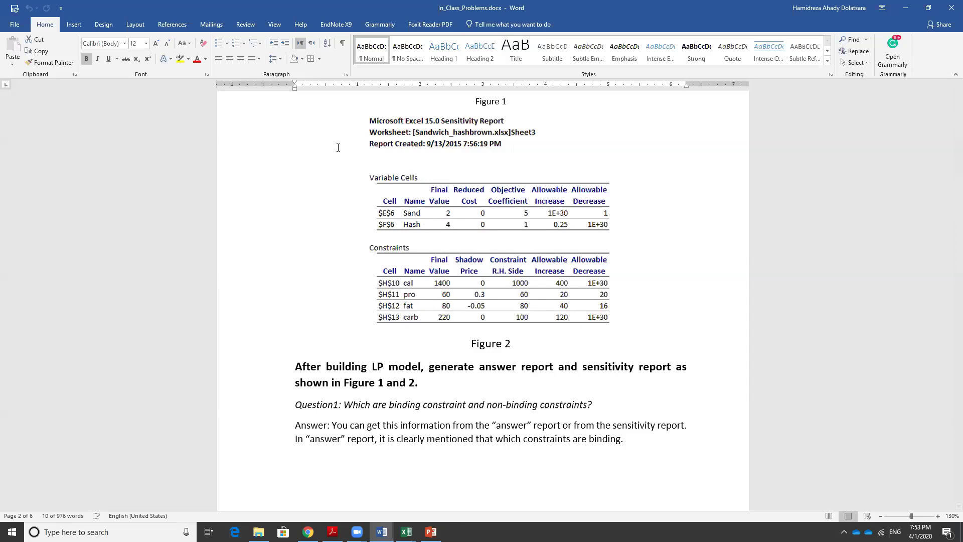
{"action": "scroll", "coordinate": [338, 147], "scroll_direction": "down", "scroll_amount": 10}
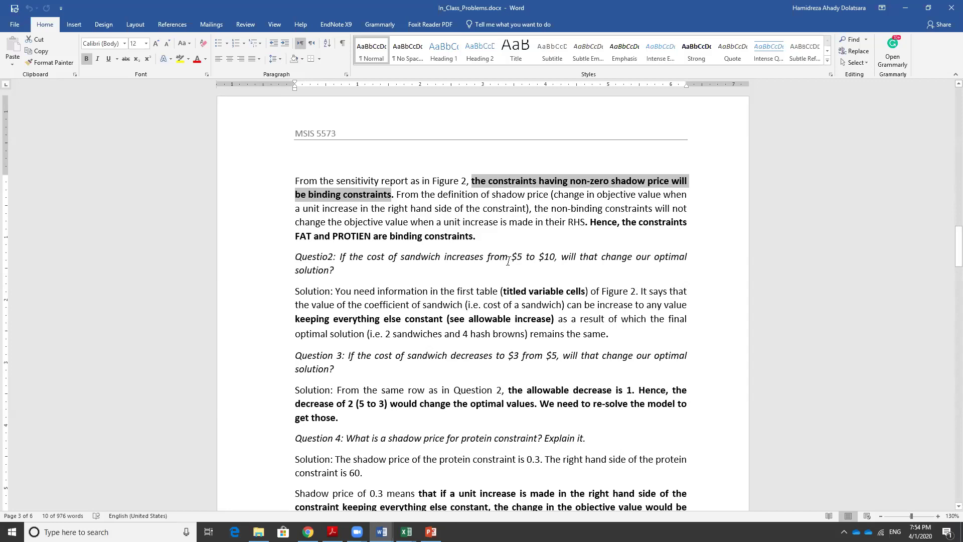
{"action": "left_click_drag", "start_coordinate": [508, 260], "coordinate": [560, 258]}
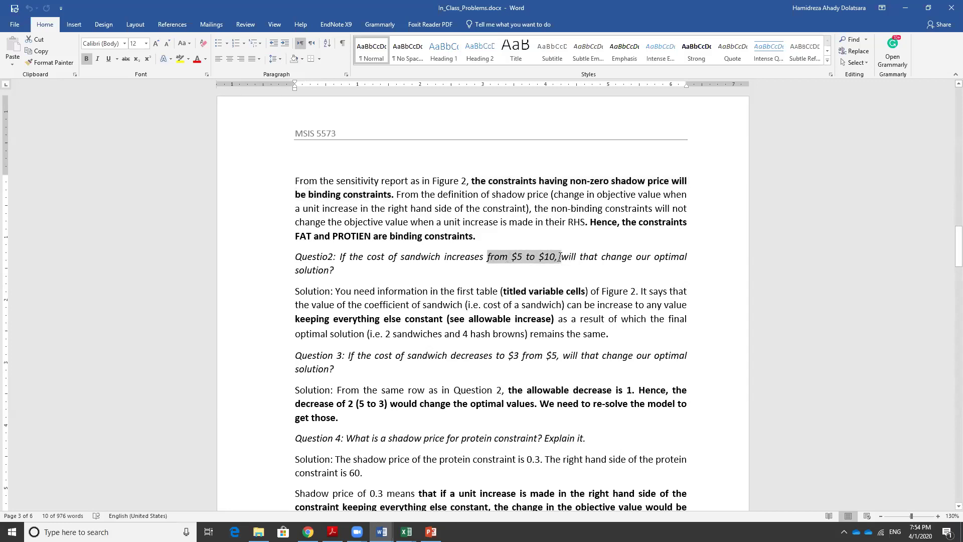
{"action": "scroll", "coordinate": [559, 257], "scroll_direction": "up", "scroll_amount": 6}
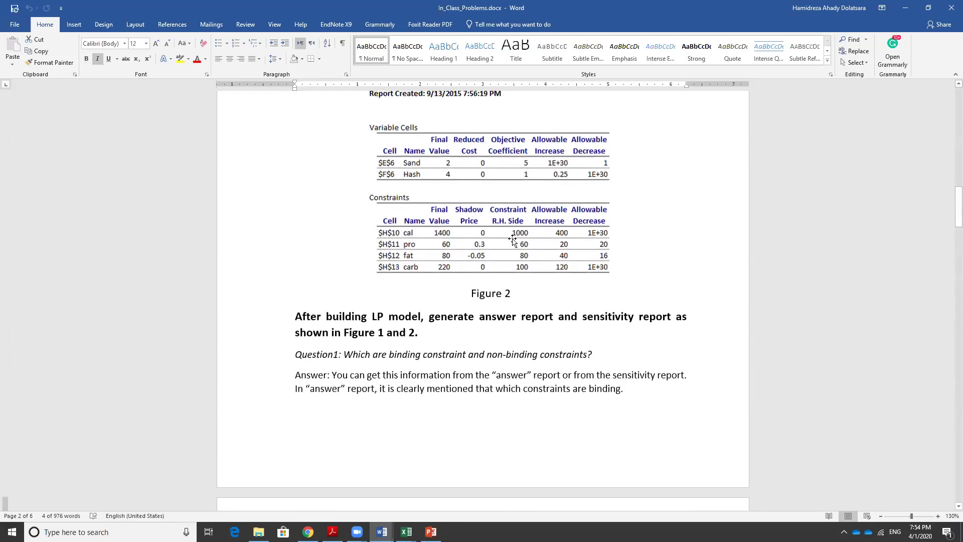
{"action": "scroll", "coordinate": [511, 244], "scroll_direction": "down", "scroll_amount": 3}
{"action": "scroll", "coordinate": [511, 244], "scroll_direction": "down", "scroll_amount": 4}
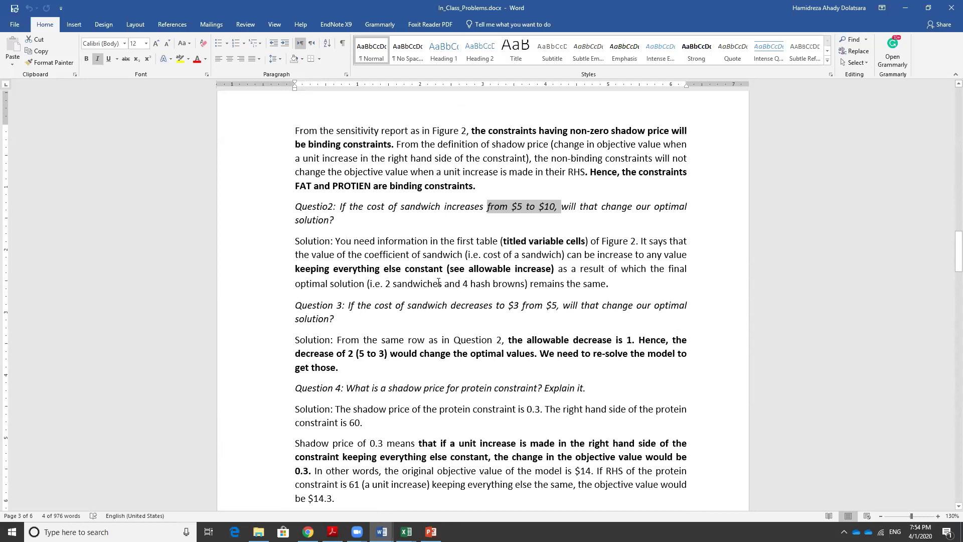
{"action": "left_click_drag", "start_coordinate": [387, 283], "coordinate": [524, 284]}
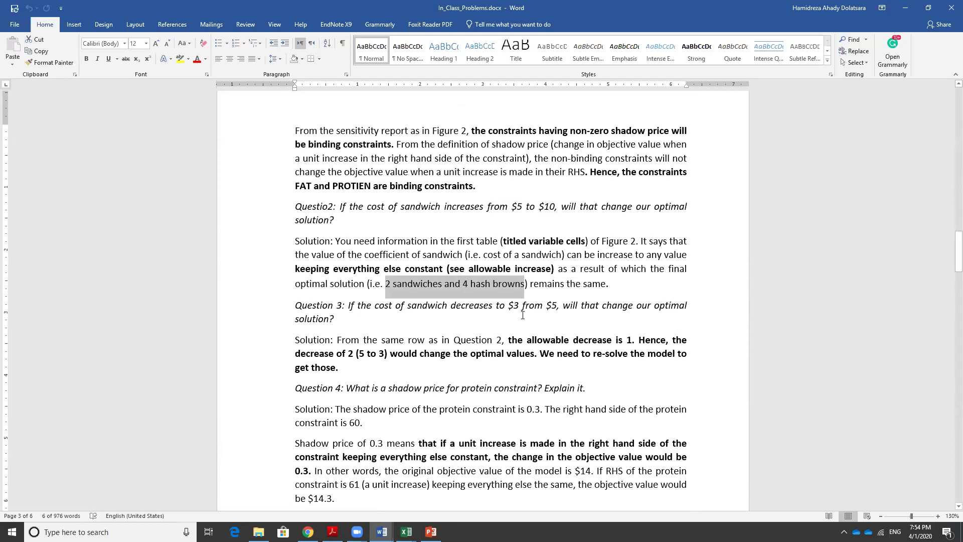
- Check the sandwich's allowable decrease in Figure 2 against the Question 3 solution for a cost drop to $3
{"action": "scroll", "coordinate": [524, 316], "scroll_direction": "up", "scroll_amount": 8}
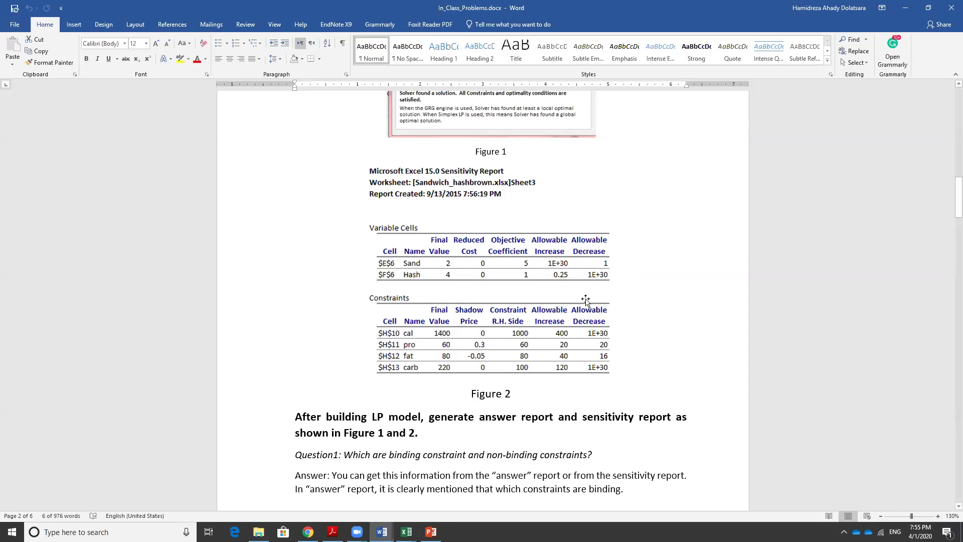
{"action": "scroll", "coordinate": [586, 300], "scroll_direction": "down", "scroll_amount": 10}
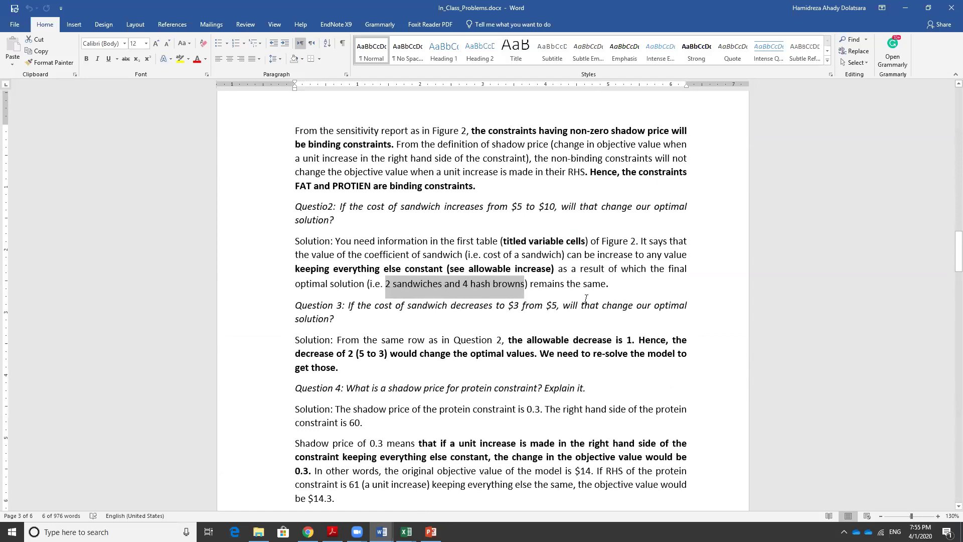
{"action": "scroll", "coordinate": [586, 299], "scroll_direction": "down", "scroll_amount": 3}
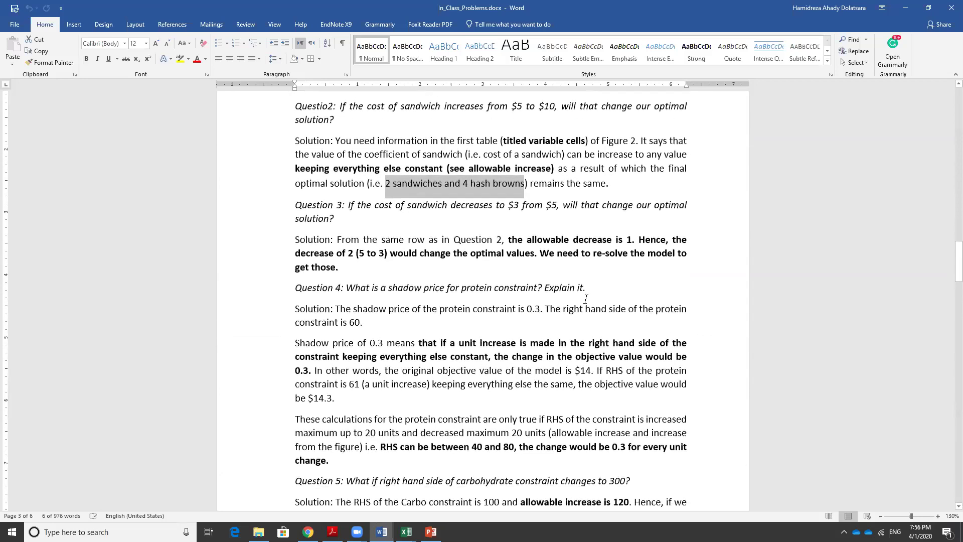
- Read the Question 4 solution on the protein shadow price, marking 14.3 and the sentence on the RHS range between 40 and 80
{"action": "scroll", "coordinate": [585, 300], "scroll_direction": "down", "scroll_amount": 2}
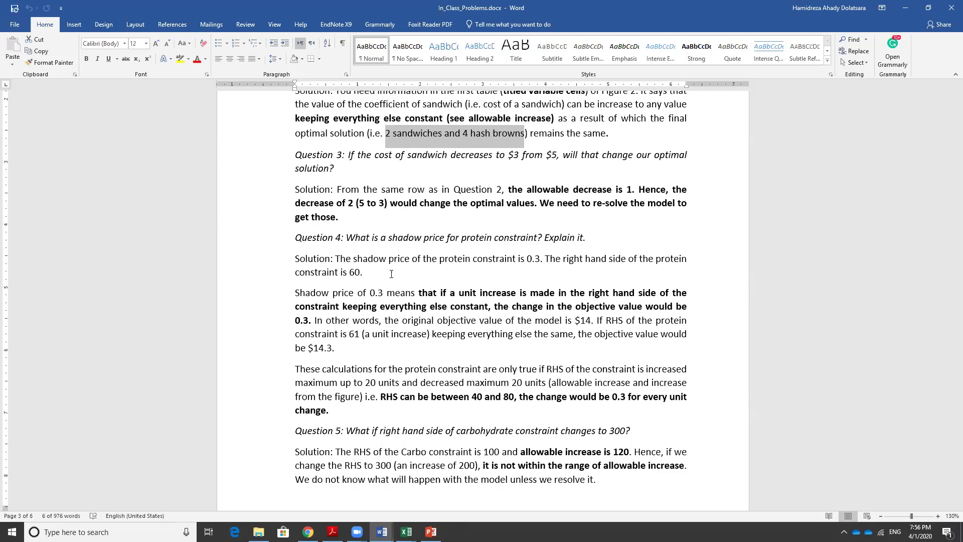
{"action": "left_click_drag", "start_coordinate": [333, 349], "coordinate": [313, 348]}
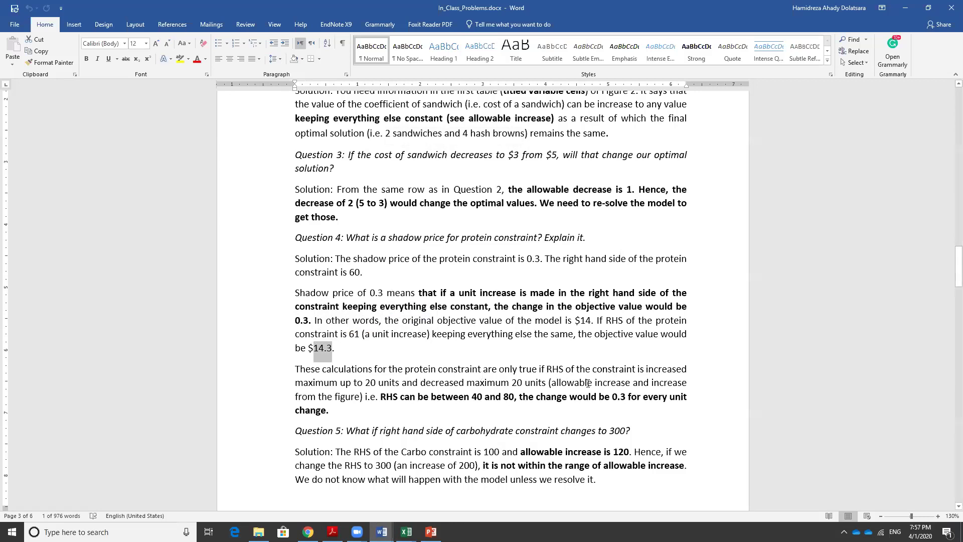
{"action": "scroll", "coordinate": [585, 384], "scroll_direction": "down", "scroll_amount": 1}
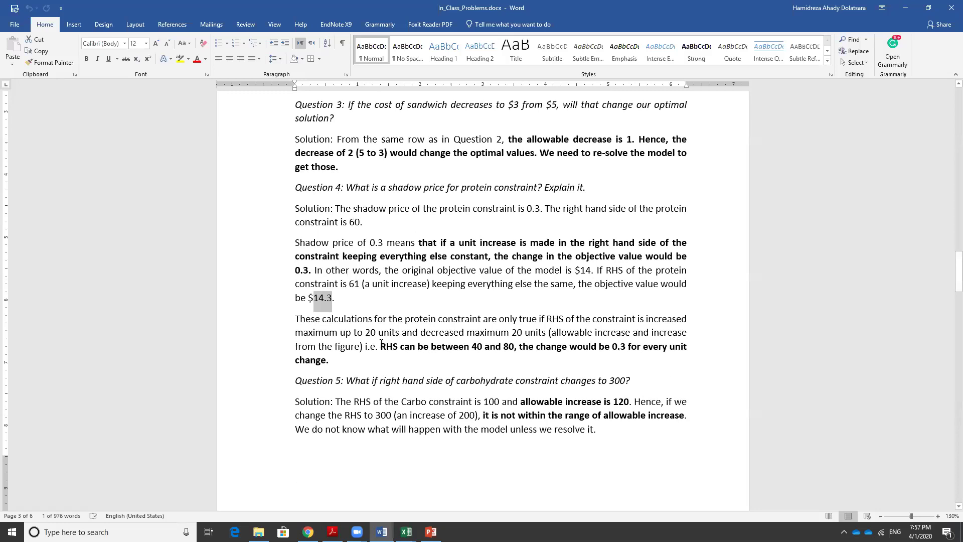
{"action": "left_click_drag", "start_coordinate": [377, 346], "coordinate": [365, 360]}
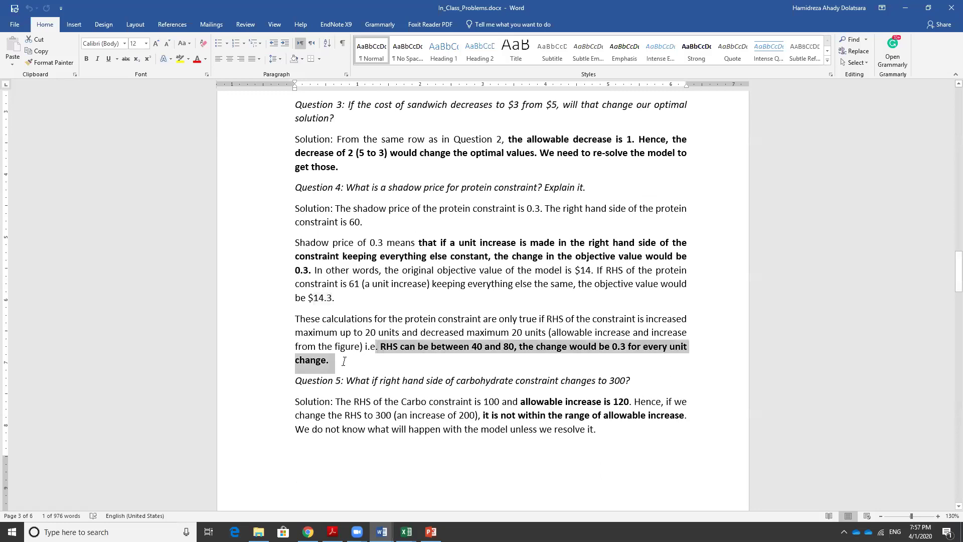
- Compare Figure 2's constraint right-hand sides and allowable changes with the Question 5 solution on changing the carbohydrate right-hand side to 300
{"action": "scroll", "coordinate": [477, 351], "scroll_direction": "up", "scroll_amount": 5}
{"action": "scroll", "coordinate": [576, 245], "scroll_direction": "down", "scroll_amount": 5}
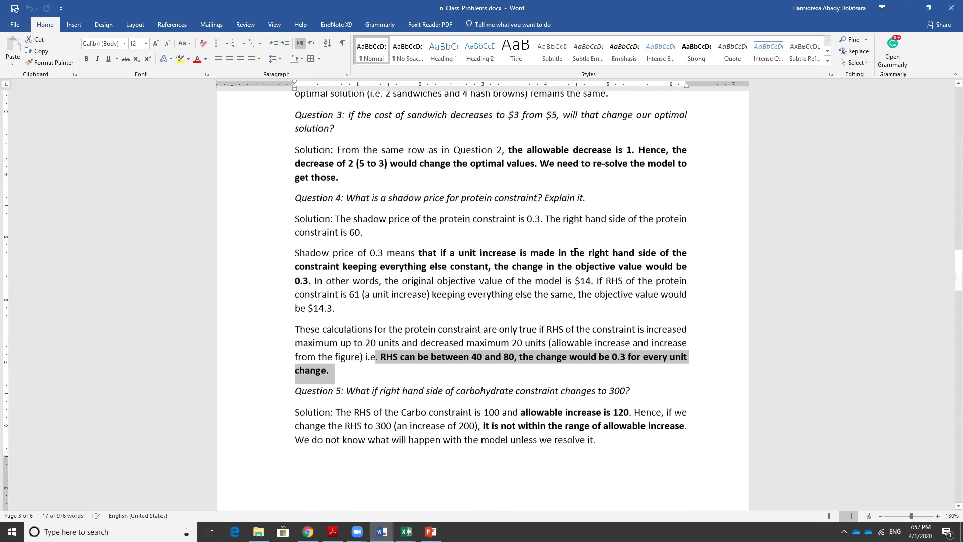
{"action": "scroll", "coordinate": [576, 245], "scroll_direction": "up", "scroll_amount": 15}
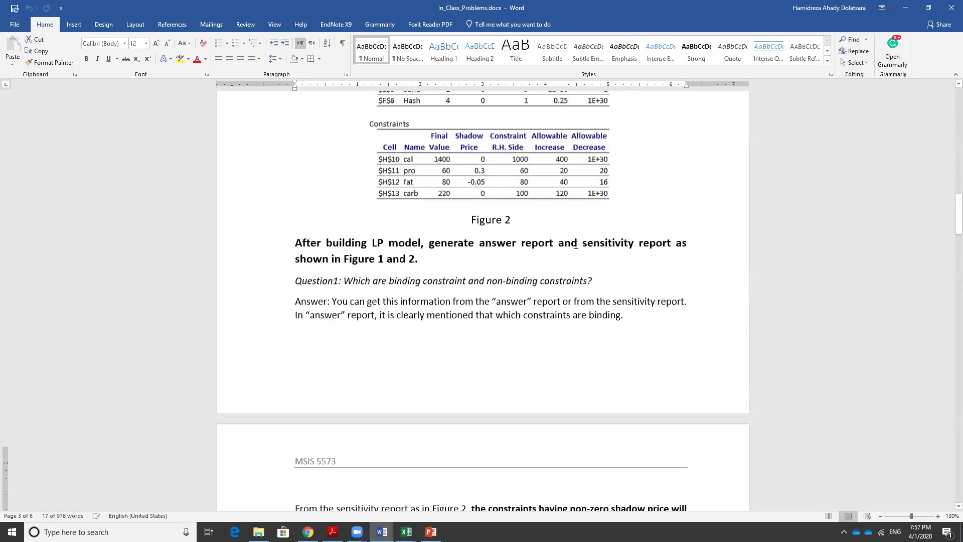
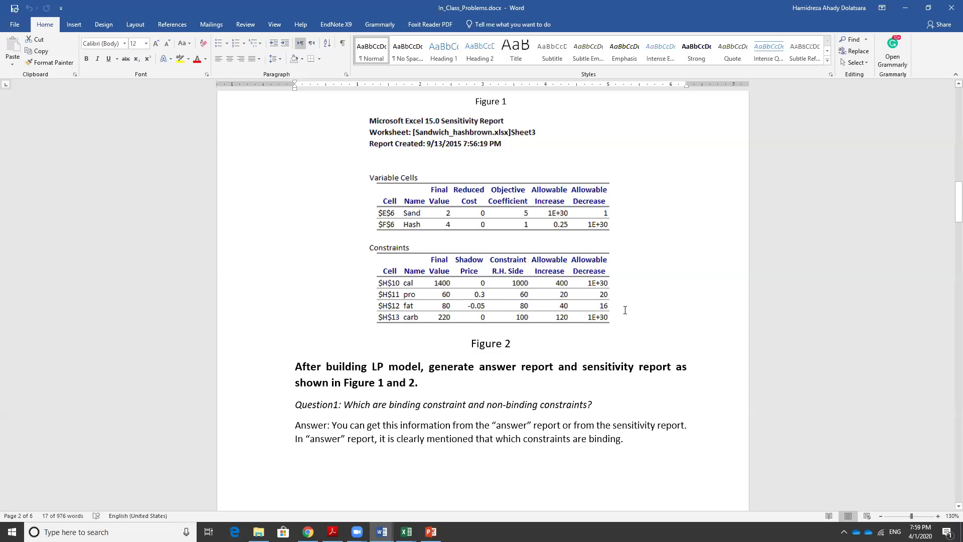
{"action": "scroll", "coordinate": [626, 310], "scroll_direction": "down", "scroll_amount": 15}
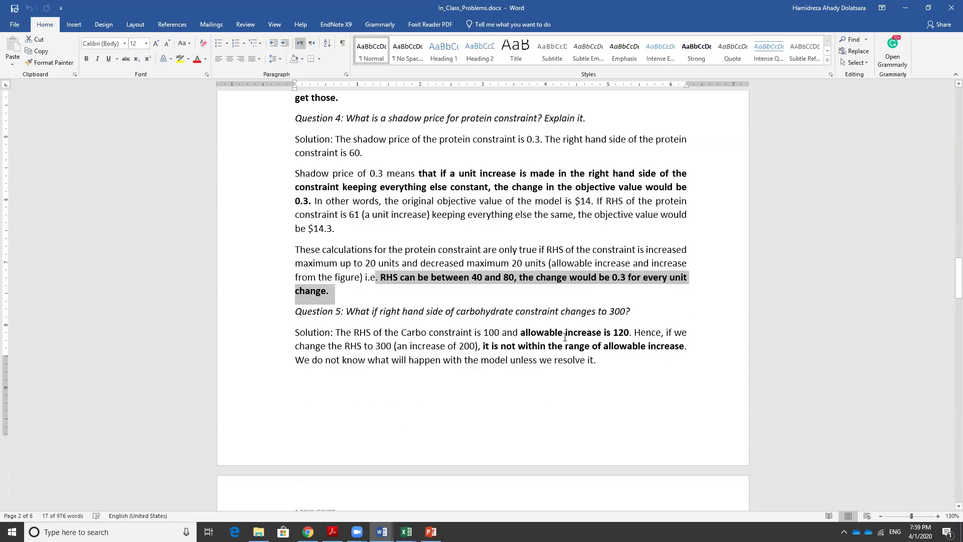
{"action": "scroll", "coordinate": [564, 337], "scroll_direction": "down", "scroll_amount": 1}
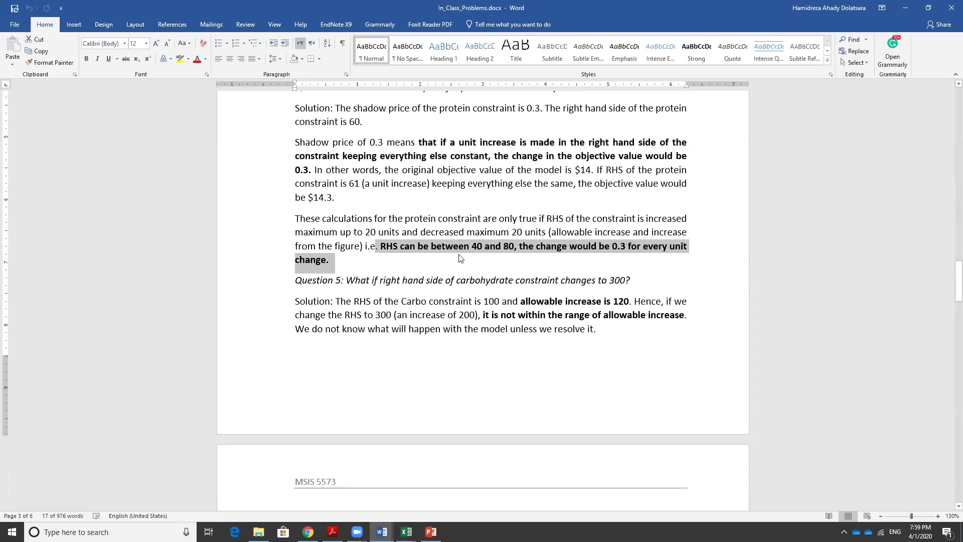
{"action": "scroll", "coordinate": [461, 258], "scroll_direction": "down", "scroll_amount": 3}
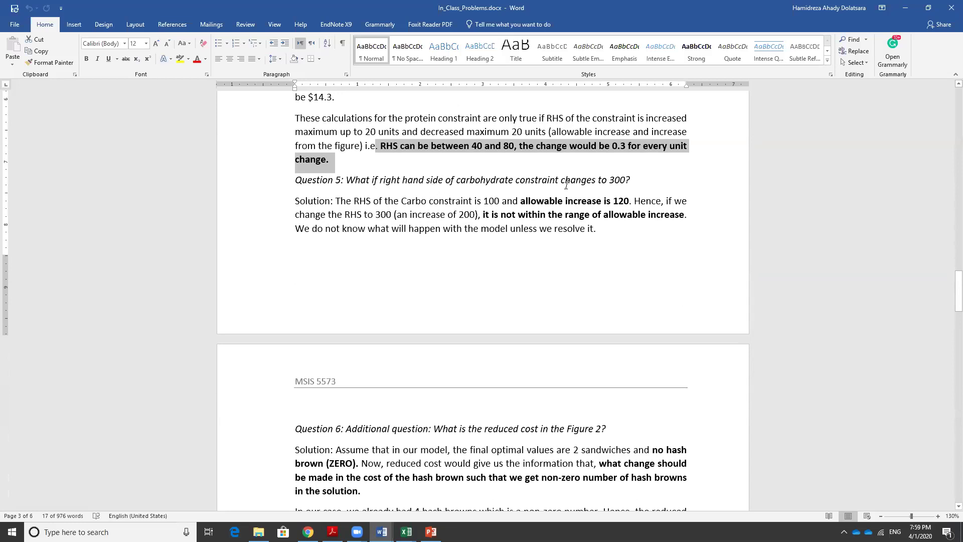
{"action": "scroll", "coordinate": [638, 195], "scroll_direction": "up", "scroll_amount": 15}
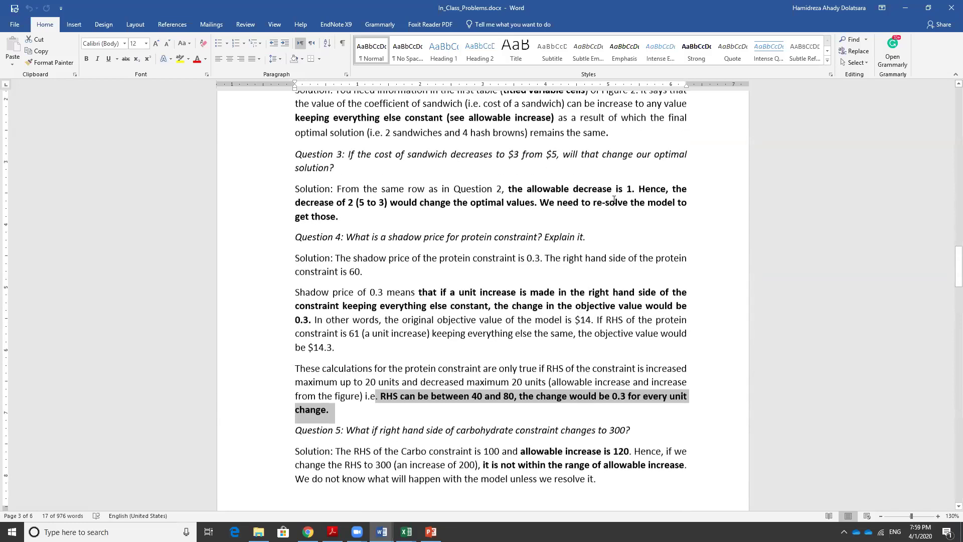
- Re-examine the variable cells and constraints tables in Figure 2 against the Question 5 solution
{"action": "scroll", "coordinate": [572, 210], "scroll_direction": "up", "scroll_amount": 1}
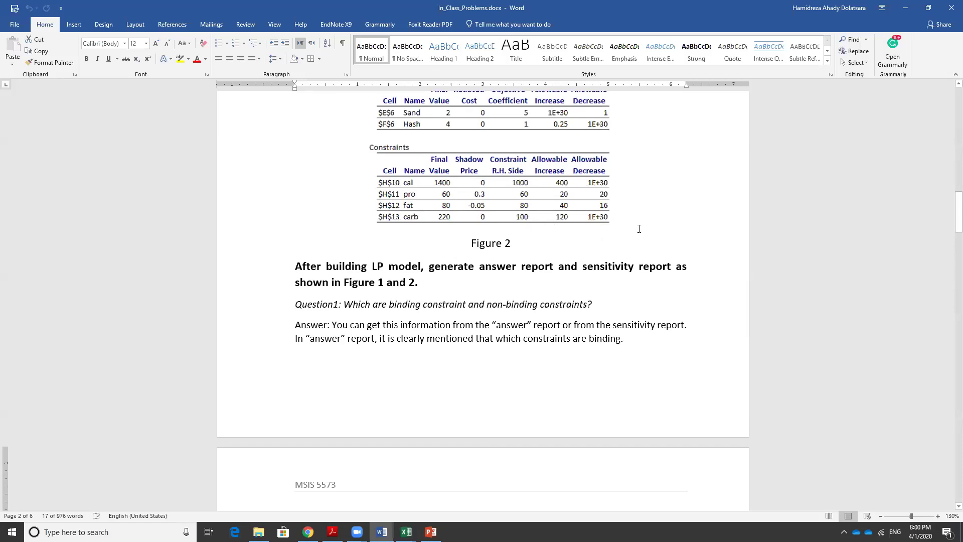
{"action": "scroll", "coordinate": [640, 229], "scroll_direction": "up", "scroll_amount": 3}
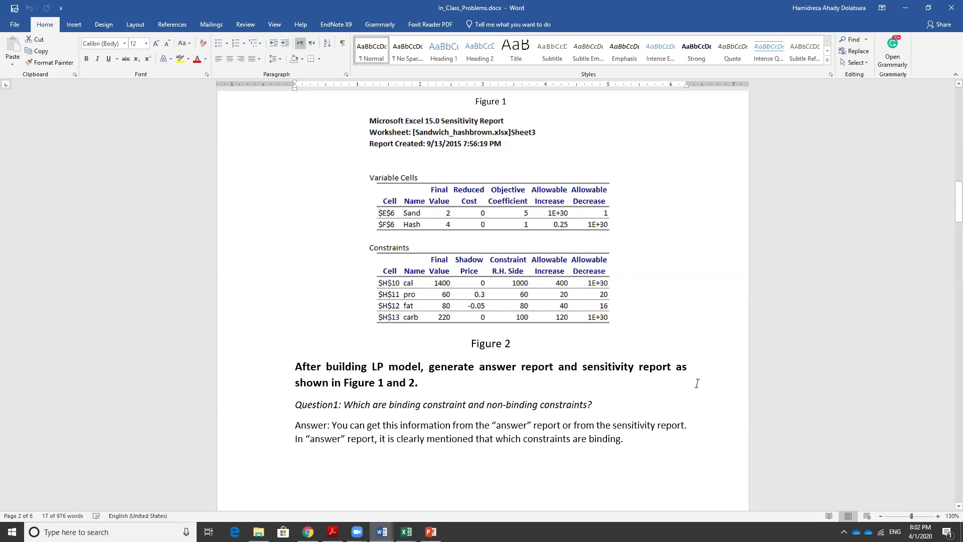
{"action": "left_click", "coordinate": [485, 343]}
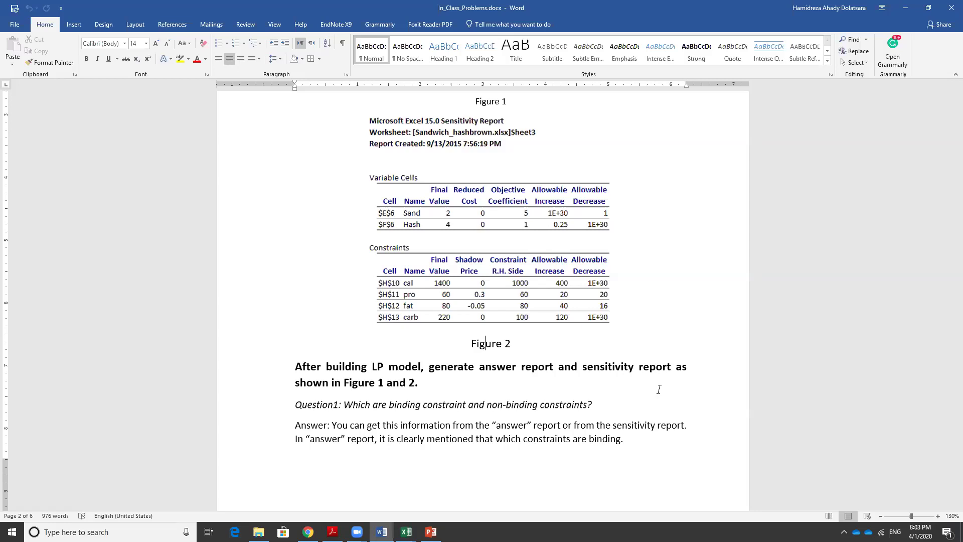
- Read the Question 6 solution on reduced cost and review Questions 2 to 5 on the way back to Figure 2
{"action": "scroll", "coordinate": [659, 389], "scroll_direction": "down", "scroll_amount": 15}
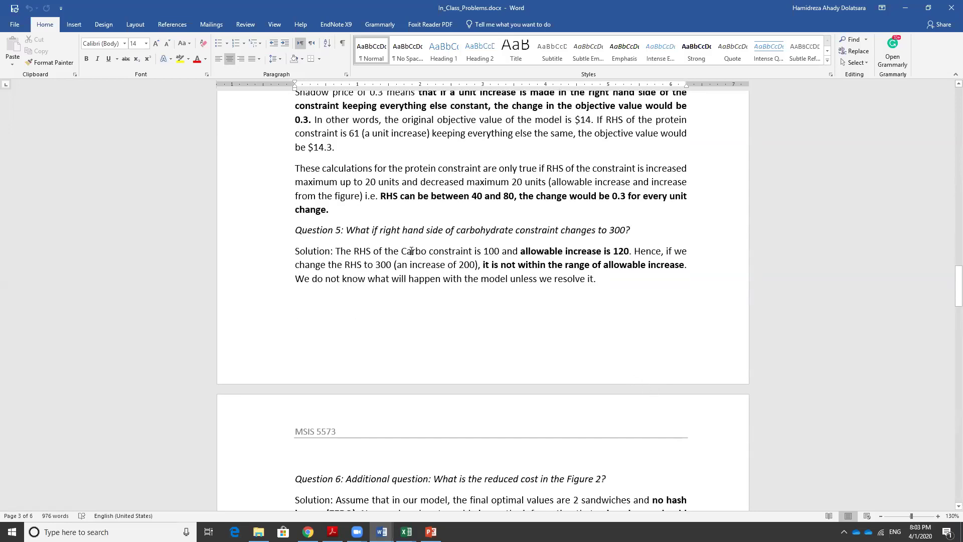
{"action": "scroll", "coordinate": [411, 251], "scroll_direction": "down", "scroll_amount": 5}
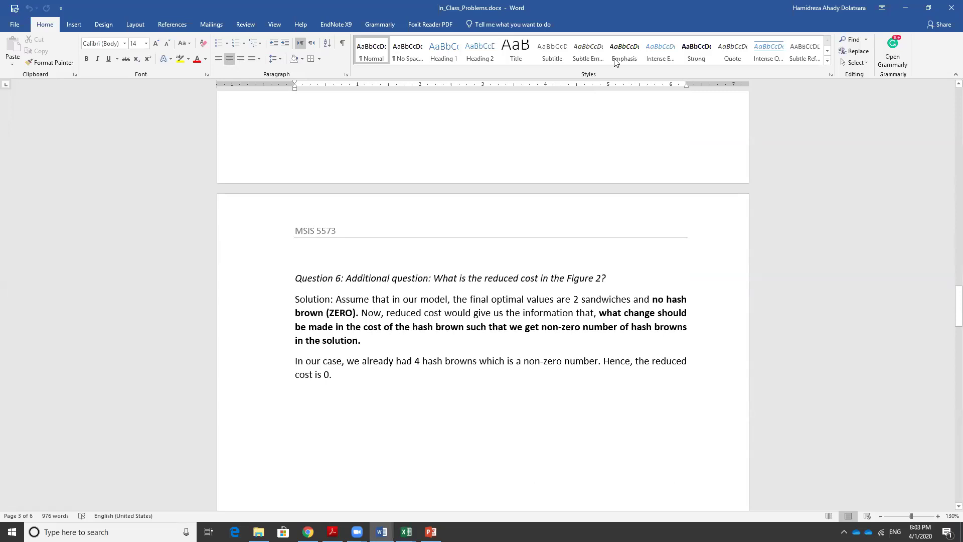
{"action": "scroll", "coordinate": [554, 107], "scroll_direction": "up", "scroll_amount": 6}
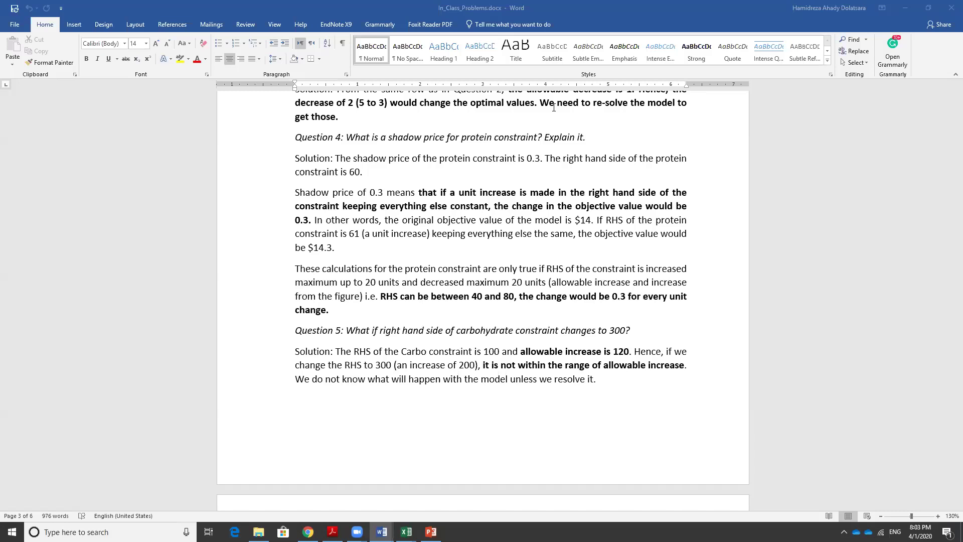
{"action": "scroll", "coordinate": [433, 307], "scroll_direction": "up", "scroll_amount": 5}
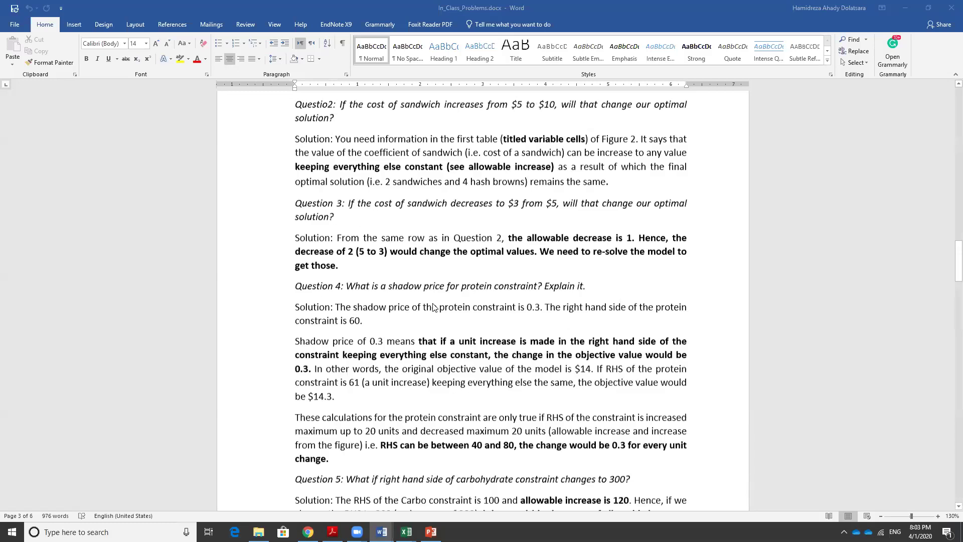
{"action": "scroll", "coordinate": [433, 307], "scroll_direction": "up", "scroll_amount": 8}
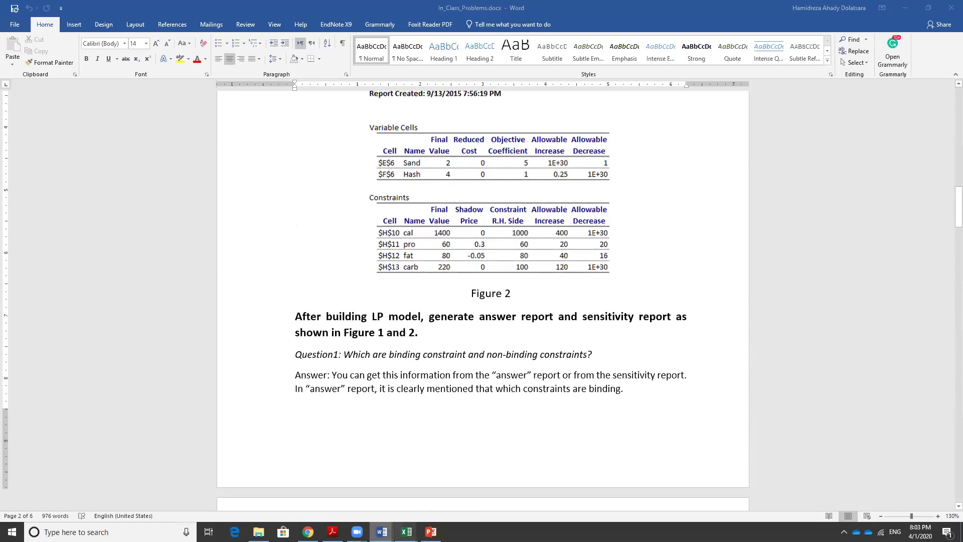
- Read the LP concept definitions in More concepts.docx and check the calories constraint's right-hand side in Excel's Book1 model
{"action": "mouse_move", "coordinate": [382, 531]}
{"action": "left_click", "coordinate": [431, 506]}
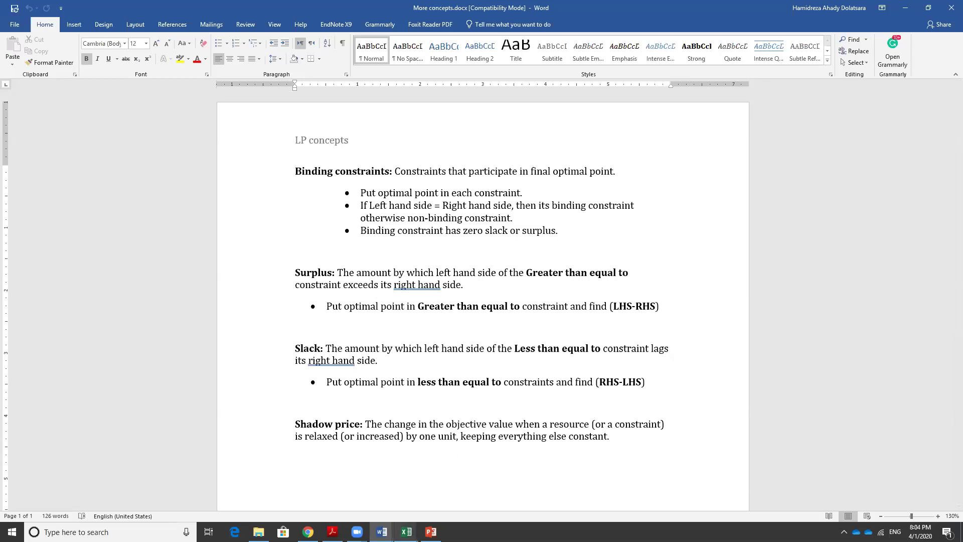
{"action": "mouse_move", "coordinate": [407, 531]}
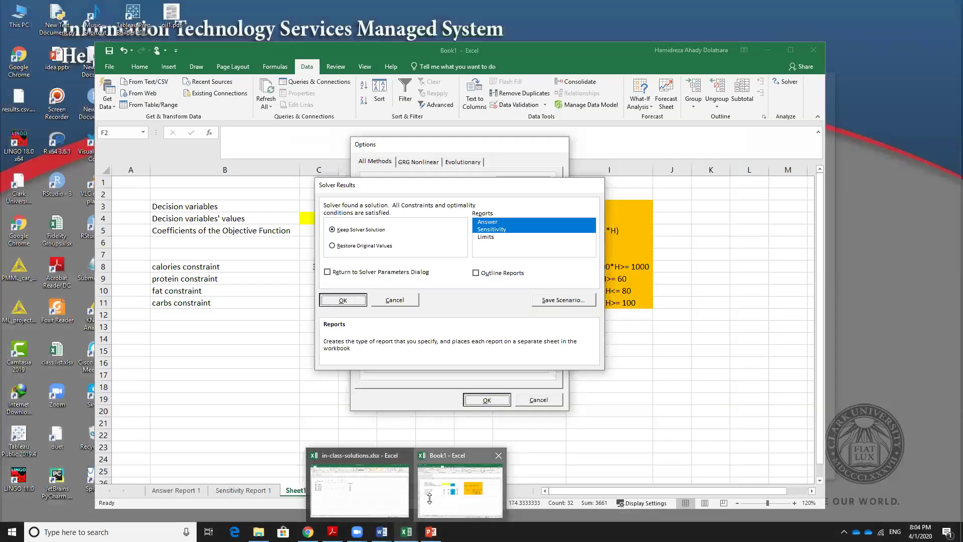
{"action": "left_click", "coordinate": [431, 500]}
{"action": "left_click", "coordinate": [443, 382]}
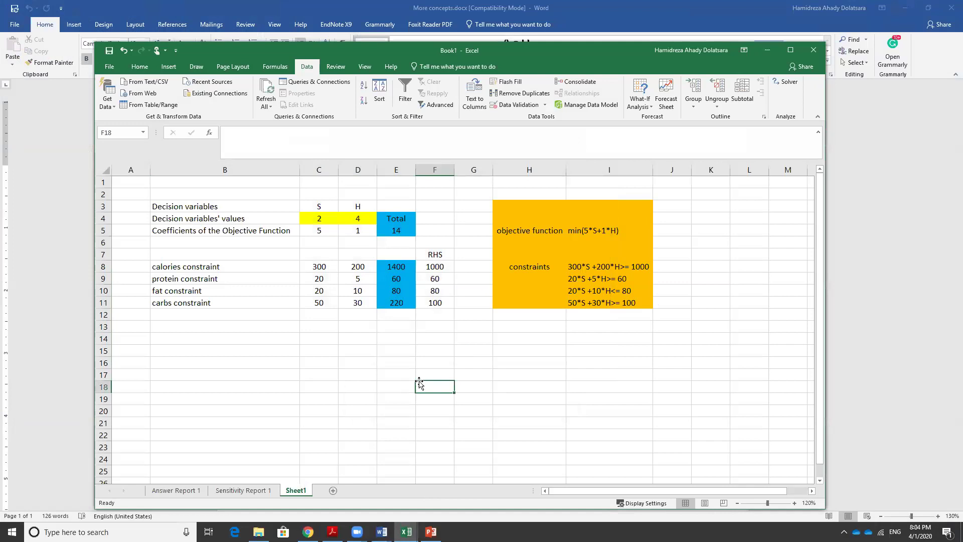
{"action": "mouse_move", "coordinate": [436, 267]}
{"action": "left_mouse_down"}
{"action": "mouse_move", "coordinate": [398, 267]}
{"action": "mouse_move", "coordinate": [427, 267]}
{"action": "left_mouse_up"}
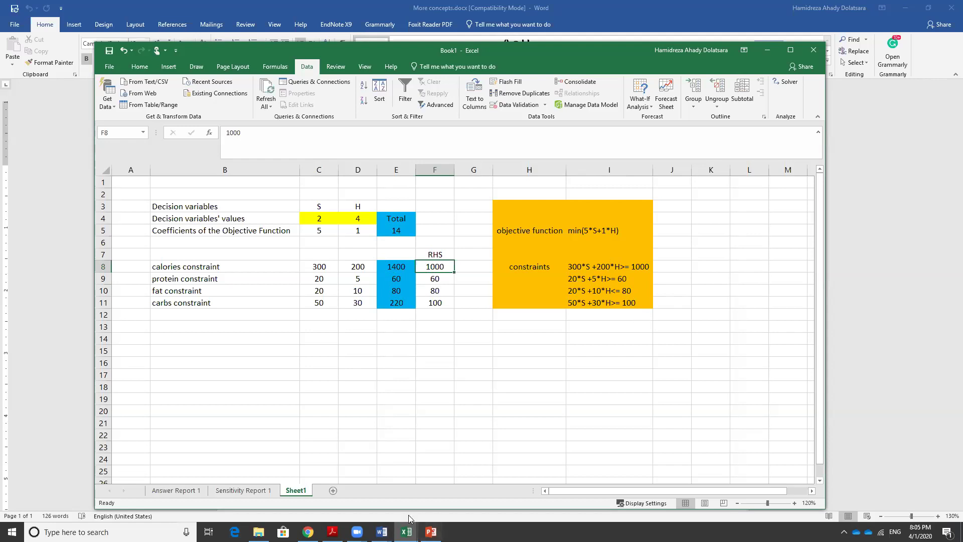
- Switch back to Word and review the surplus, slack and shadow price definitions in More concepts.docx, returning to Figure 2 in In_Class_Problems.docx
{"action": "left_click", "coordinate": [381, 532]}
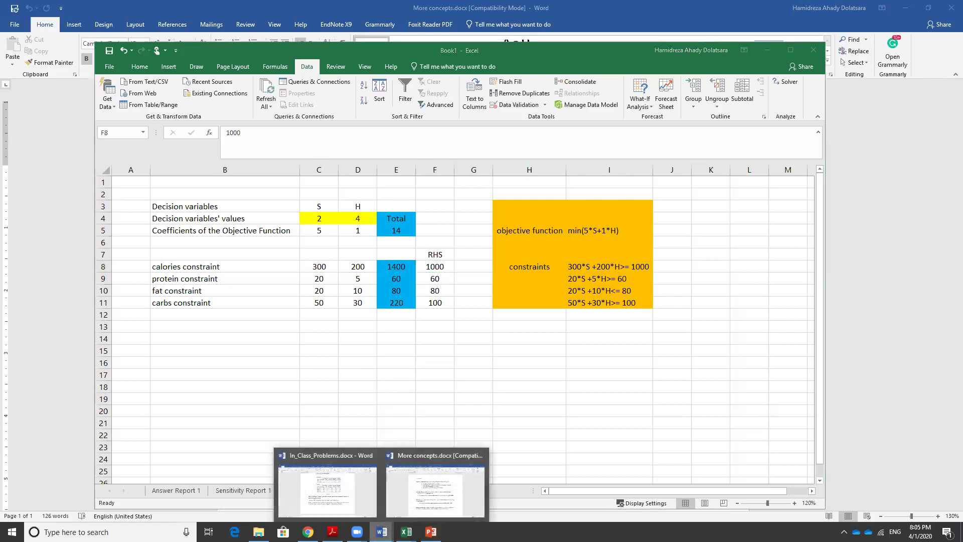
{"action": "left_click", "coordinate": [331, 487]}
{"action": "mouse_move", "coordinate": [382, 531]}
{"action": "left_click", "coordinate": [439, 487]}
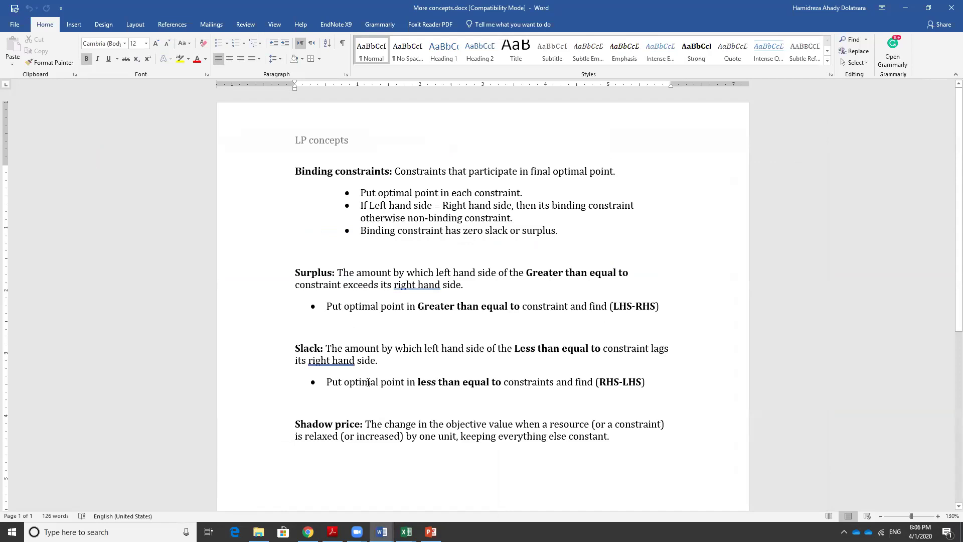
{"action": "left_click", "coordinate": [902, 6]}
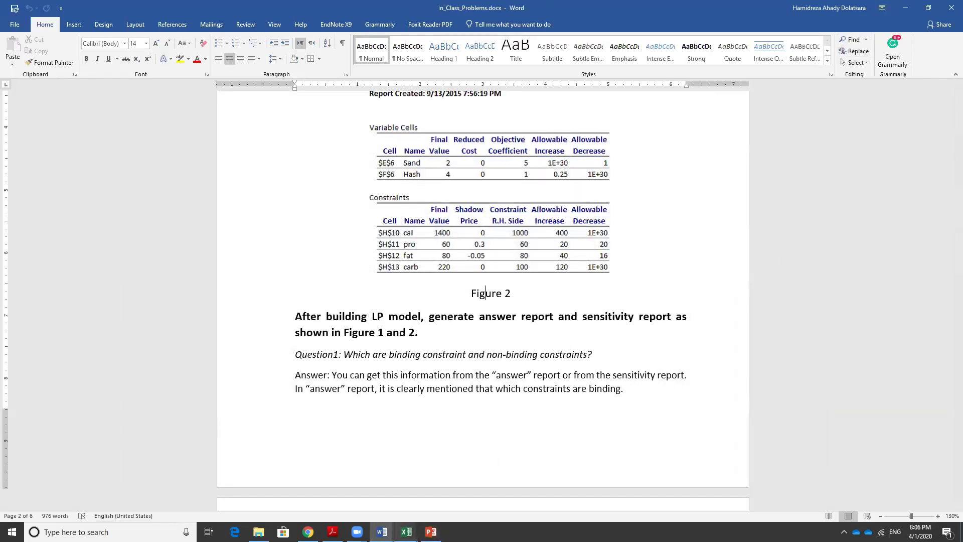
- Try a total of 70 for the fat constraint in Excel's Book1 model and undo the change
{"action": "mouse_move", "coordinate": [406, 532]}
{"action": "left_click", "coordinate": [436, 499]}
{"action": "left_click", "coordinate": [497, 383]}
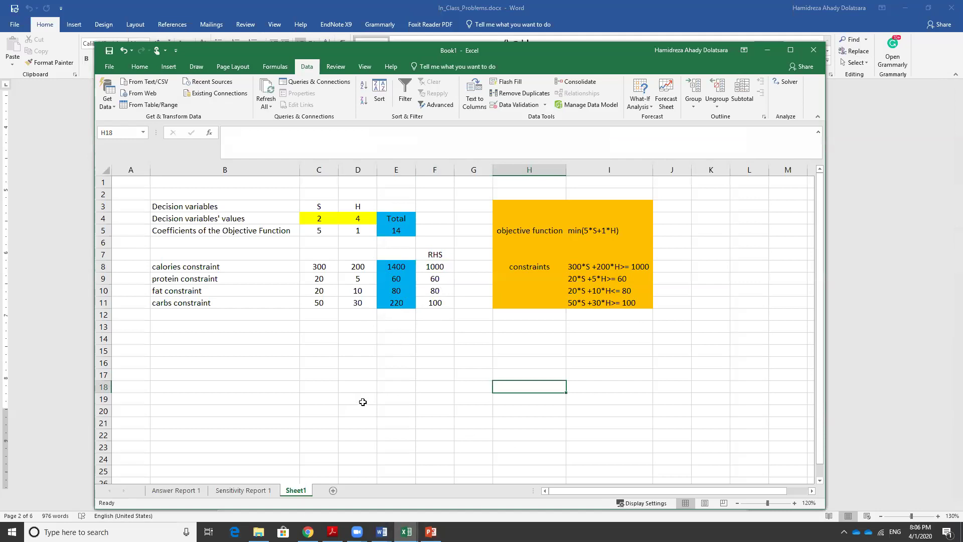
{"action": "left_click", "coordinate": [403, 293]}
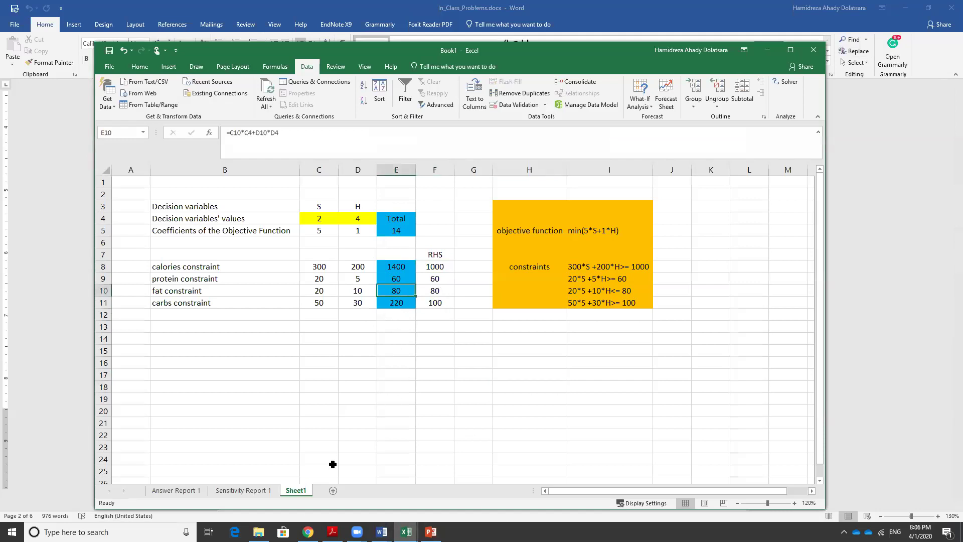
{"action": "key", "text": "F2"}
{"action": "key", "text": "Return"}
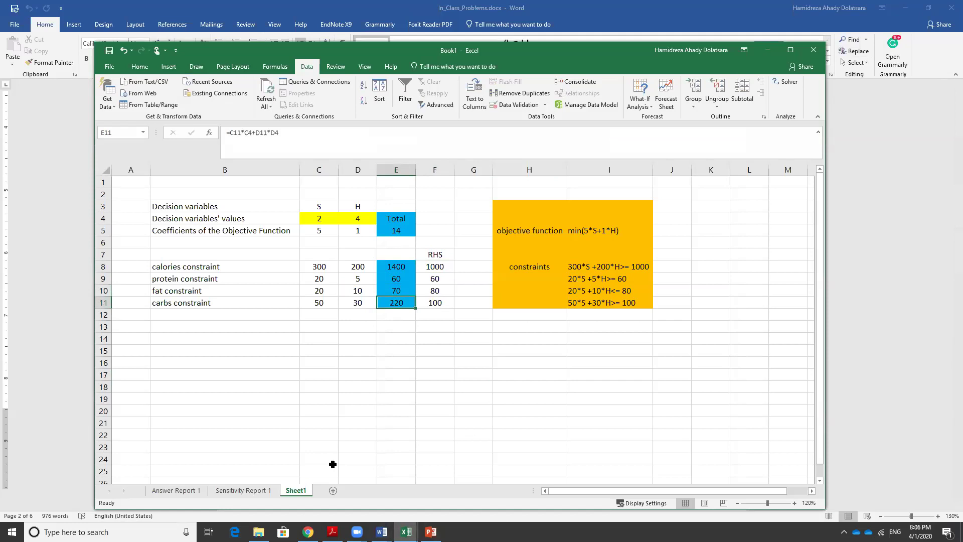
{"action": "left_click", "coordinate": [347, 408]}
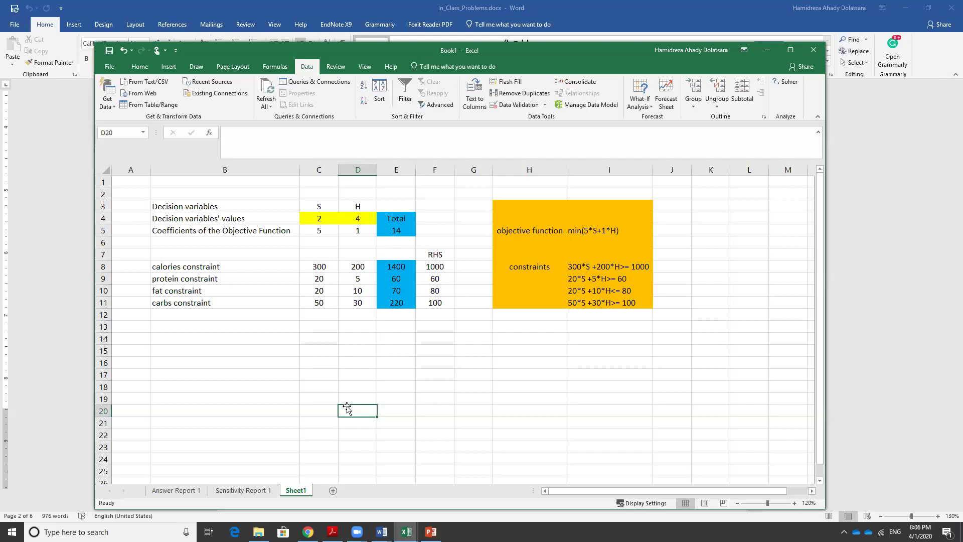
{"action": "key", "text": "ctrl+z"}
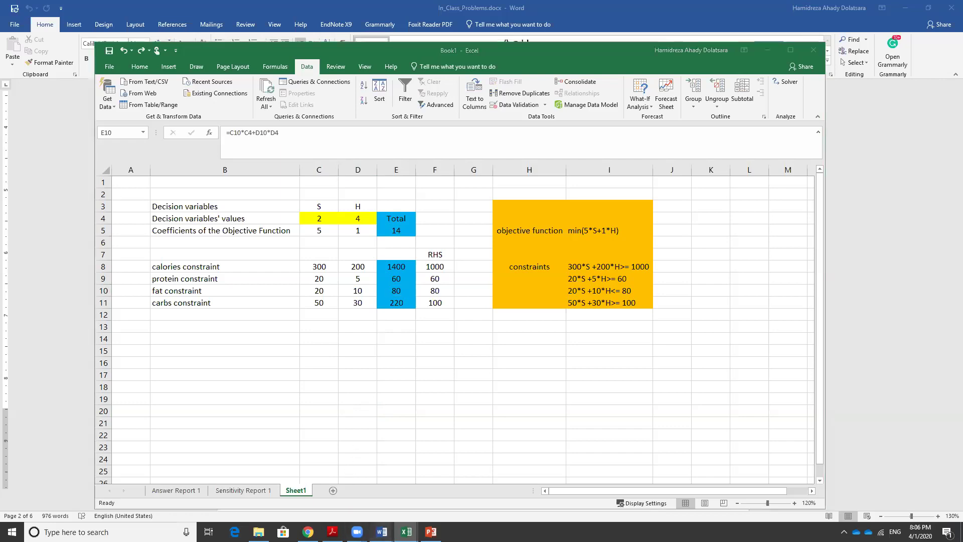
- Compare the shadow prices in Figure 2 of In_Class_Problems.docx with the shadow price definition in More concepts.docx
{"action": "mouse_move", "coordinate": [381, 532]}
{"action": "left_click", "coordinate": [359, 507]}
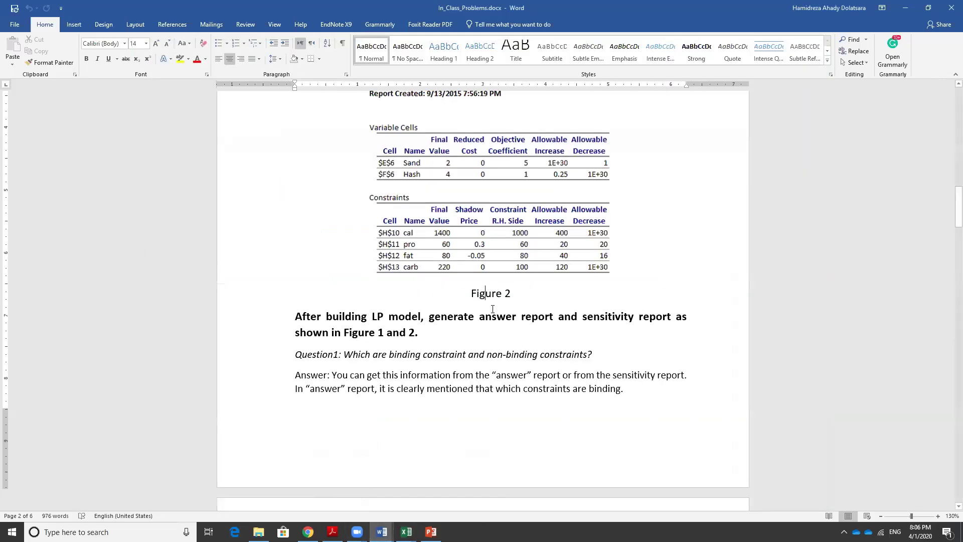
{"action": "mouse_move", "coordinate": [381, 531]}
{"action": "left_click", "coordinate": [430, 505]}
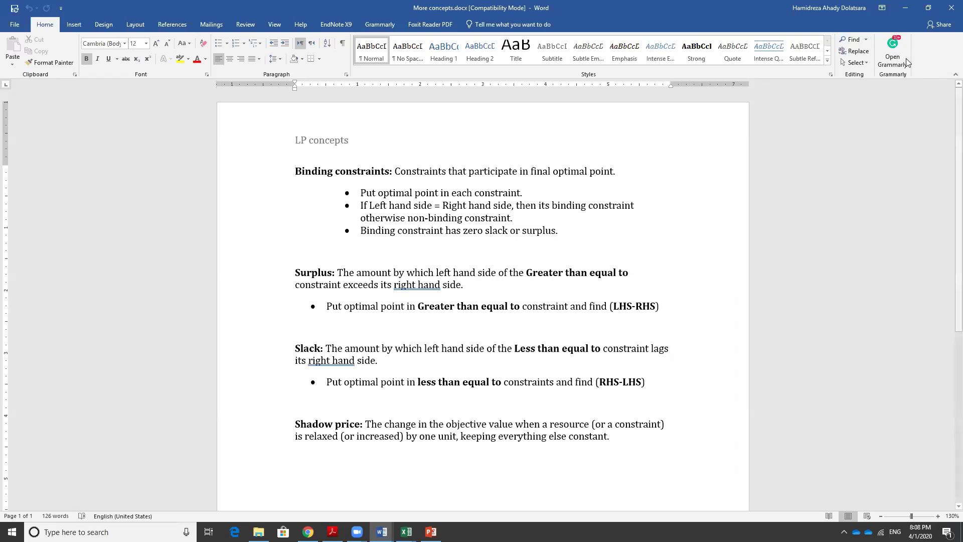
{"action": "left_click", "coordinate": [906, 9]}
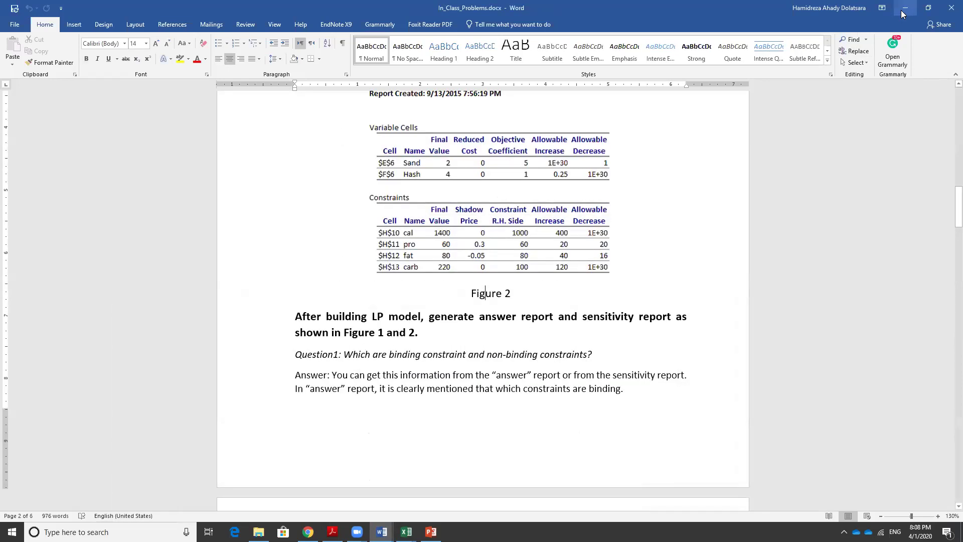
- Switch to the Week 10 PowerPoint deck and go to the "Problem: Make vs. Buy Decisions" slide
{"action": "left_click", "coordinate": [901, 10]}
{"action": "left_click", "coordinate": [864, 286]}
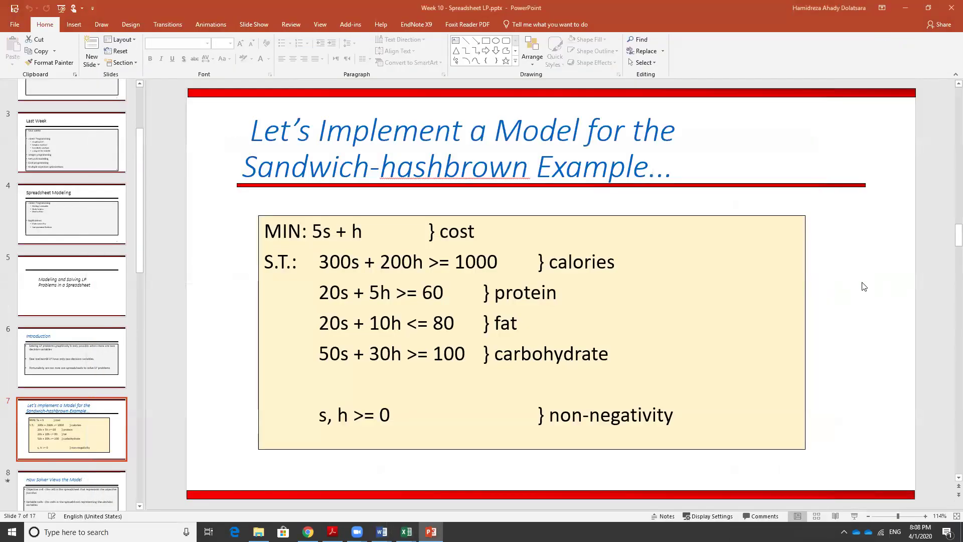
{"action": "key", "text": "Down"}
{"action": "key", "text": "Down"}
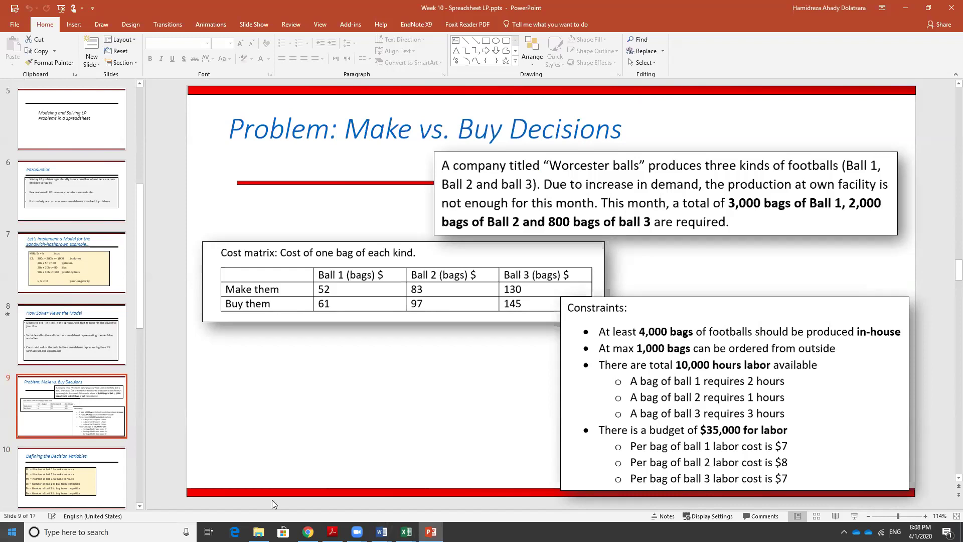
- Review the Solver parameters of Excel's Book1 model without solving and return to the Make vs. Buy Decisions slide
{"action": "mouse_move", "coordinate": [406, 532]}
{"action": "left_click", "coordinate": [441, 502]}
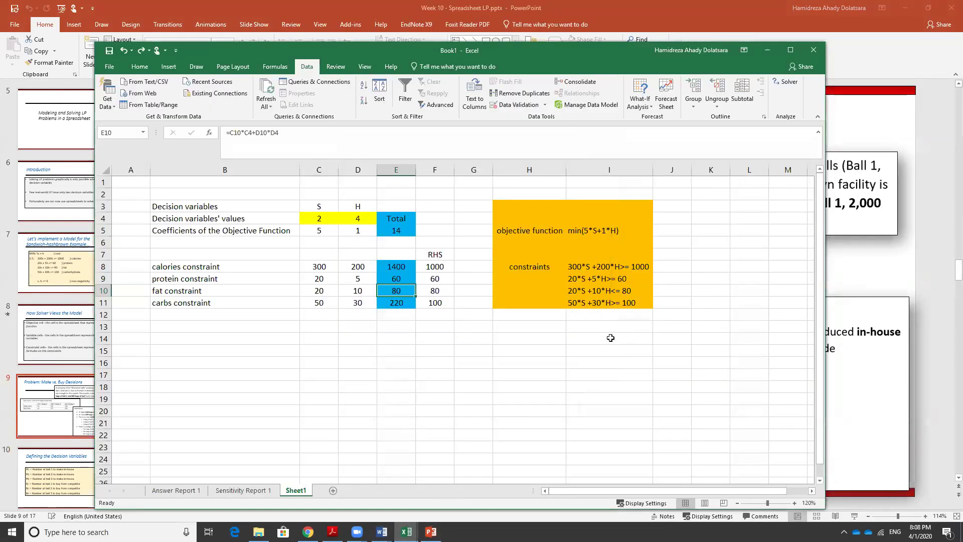
{"action": "left_click", "coordinate": [792, 81]}
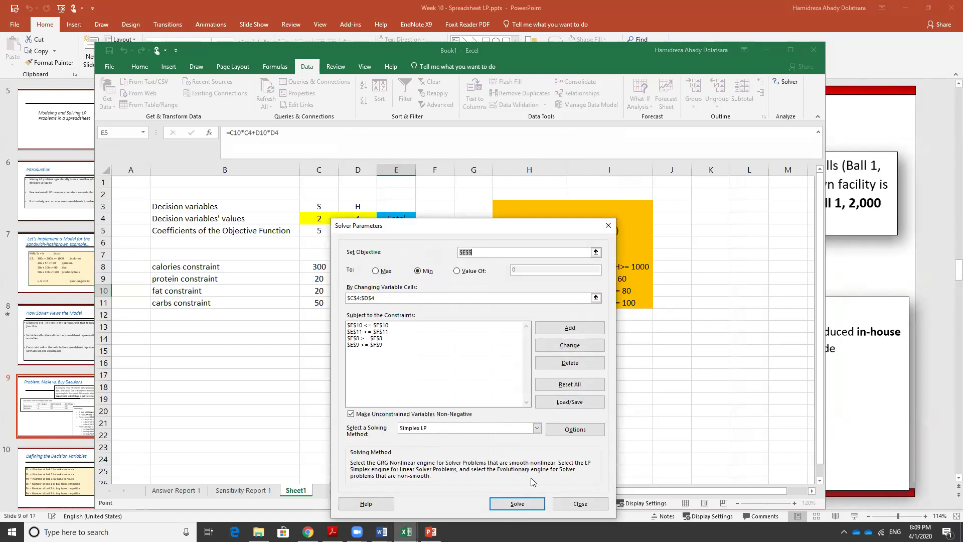
{"action": "left_click", "coordinate": [584, 509]}
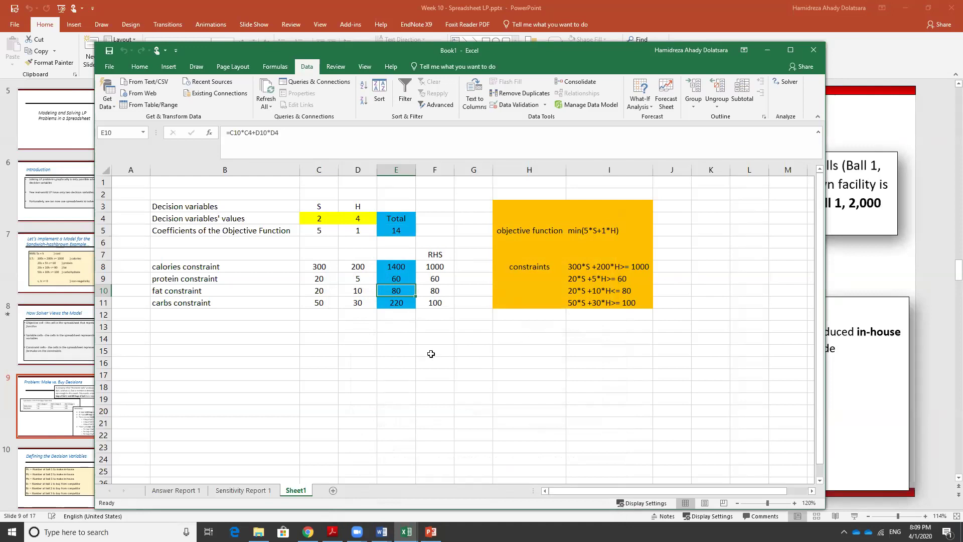
{"action": "left_click", "coordinate": [767, 49]}
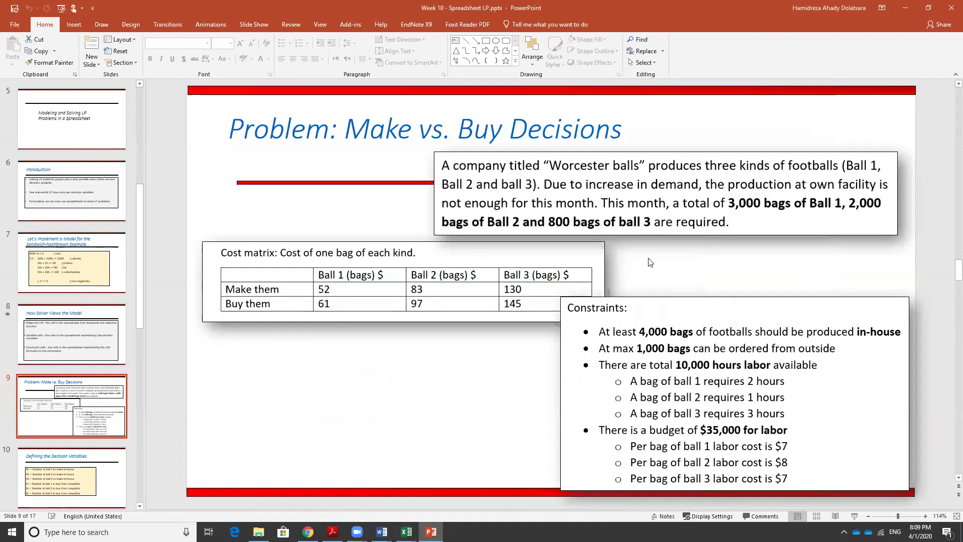
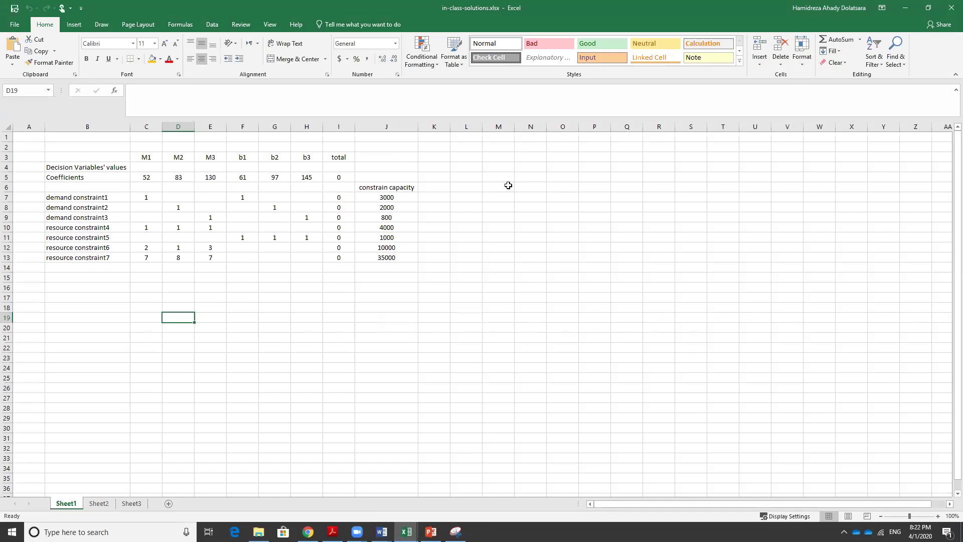
- Paste the copied picture of demand and resource constraints into Sheet1 of in-class-solutions.xlsx, beside the coefficients table
{"action": "right_click", "coordinate": [508, 185]}
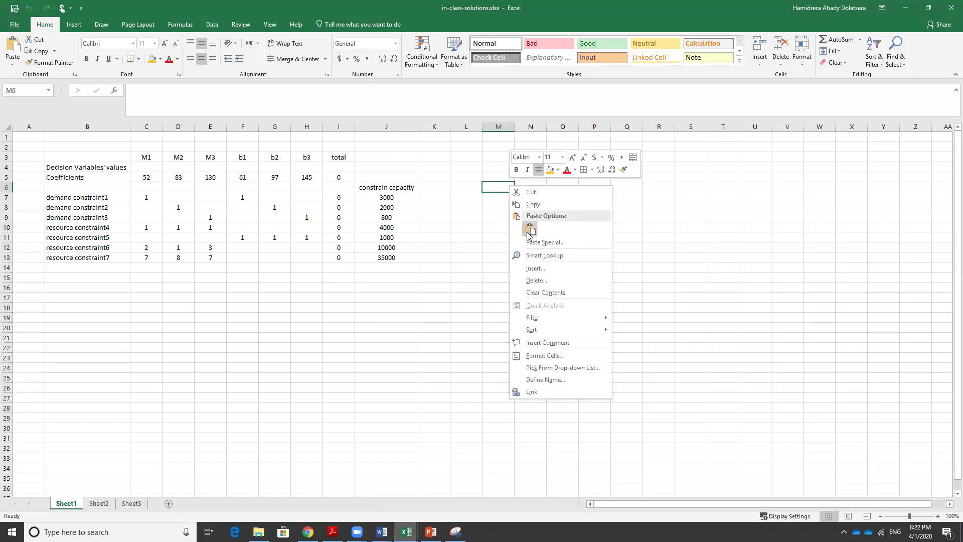
{"action": "left_click", "coordinate": [526, 230]}
{"action": "left_click_drag", "start_coordinate": [654, 229], "coordinate": [635, 203]}
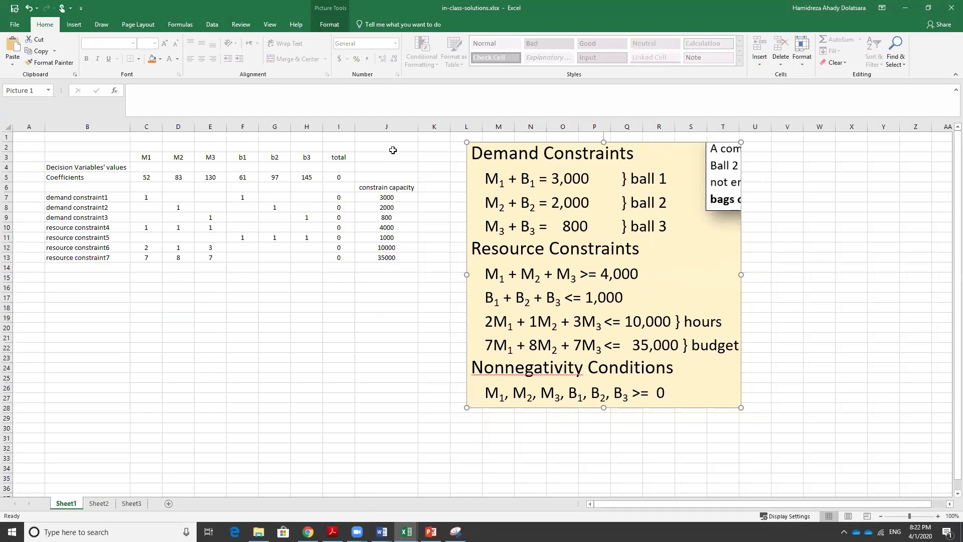
- Zoom Sheet1 to 130% and shrink the constraints picture so that it fits beside the coefficients table
{"action": "left_click_drag", "start_coordinate": [396, 150], "coordinate": [116, 311]}
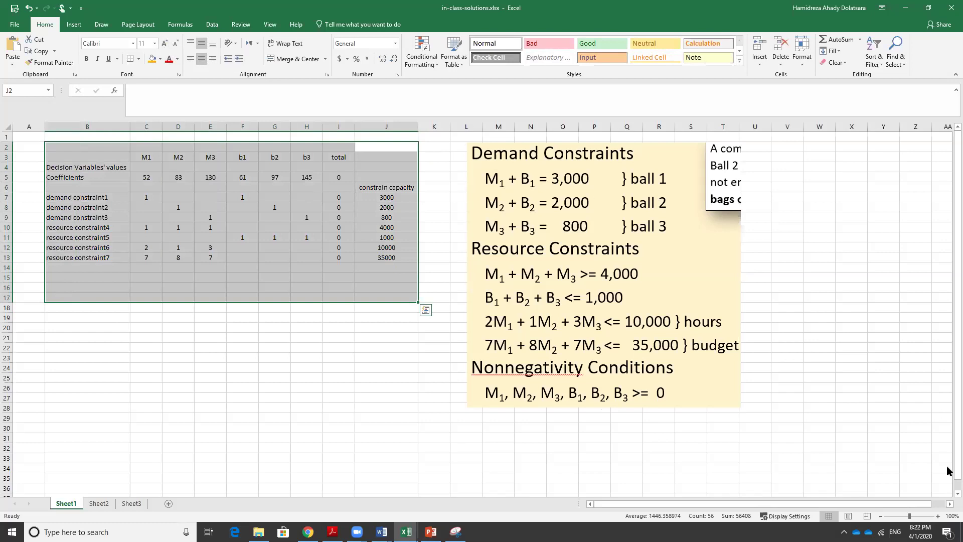
{"action": "left_click", "coordinate": [938, 516]}
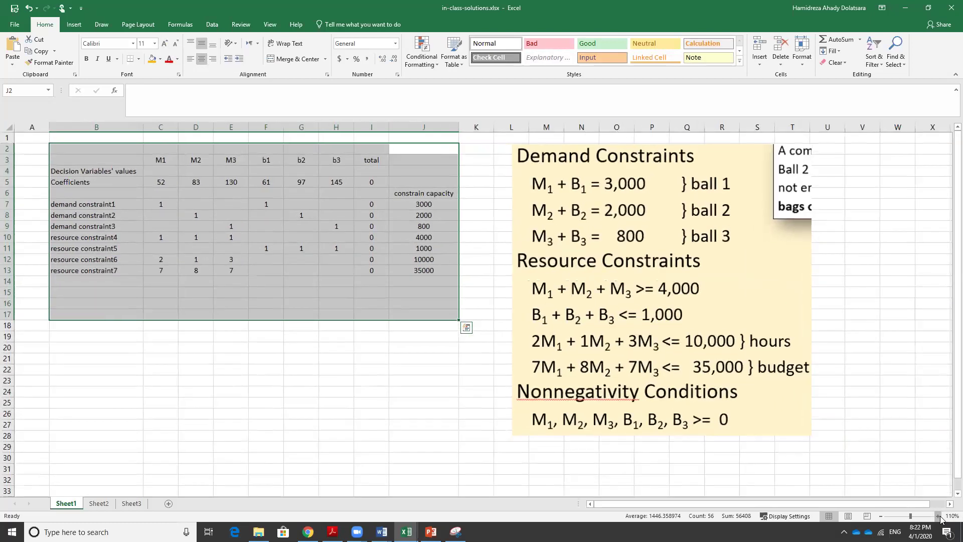
{"action": "left_click", "coordinate": [938, 515]}
{"action": "left_click", "coordinate": [938, 516]}
{"action": "left_click_drag", "start_coordinate": [956, 460], "coordinate": [804, 399]}
{"action": "left_click_drag", "start_coordinate": [755, 323], "coordinate": [755, 338]}
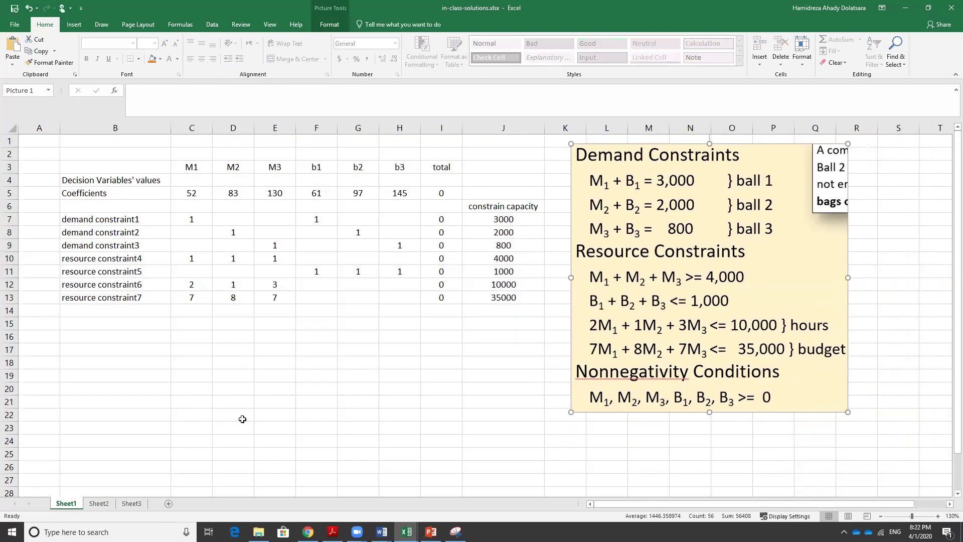
- Move the constraints picture lower beside the table and shrink it further to free space above it
{"action": "left_click_drag", "start_coordinate": [645, 327], "coordinate": [635, 383]}
{"action": "left_click_drag", "start_coordinate": [837, 469], "coordinate": [801, 433]}
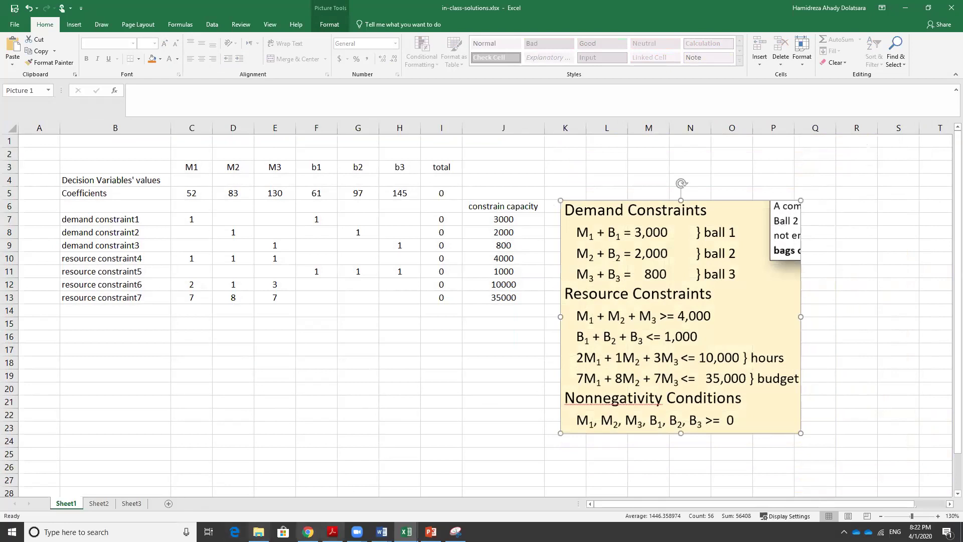
- Switch to PowerPoint's "Defining the Objective Function" slide and capture the MIN objective equation with Snipping Tool
{"action": "left_click", "coordinate": [431, 532]}
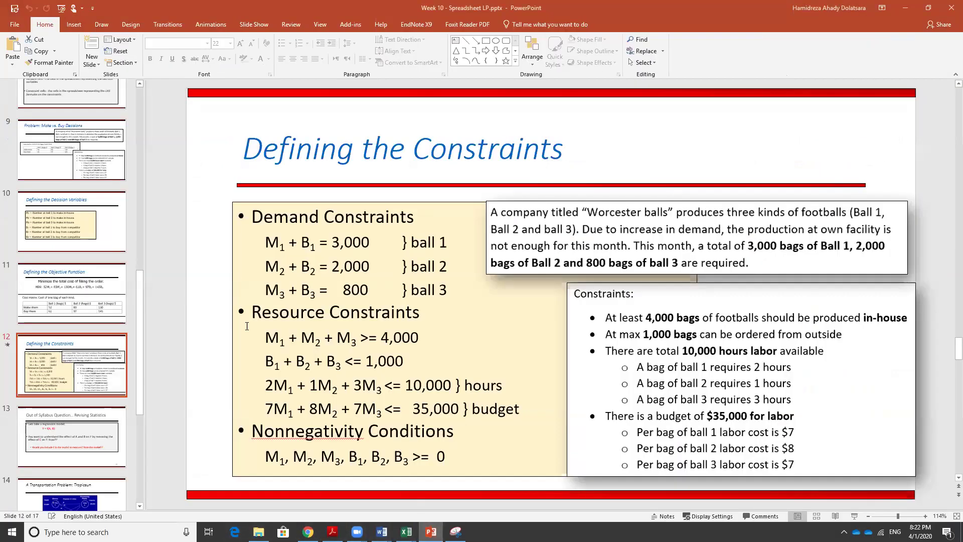
{"action": "left_click", "coordinate": [88, 272]}
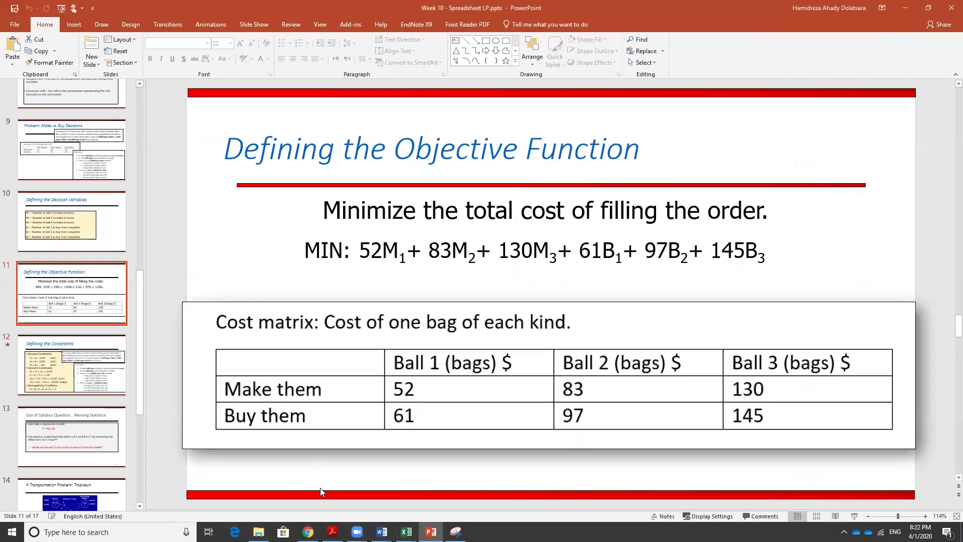
{"action": "left_click", "coordinate": [455, 531]}
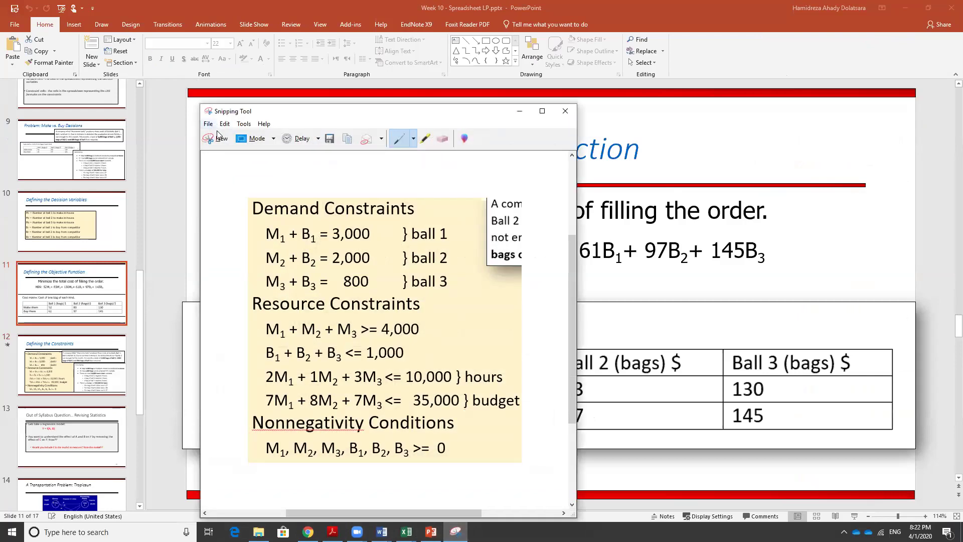
{"action": "left_click", "coordinate": [225, 144]}
{"action": "left_click_drag", "start_coordinate": [299, 236], "coordinate": [778, 273]}
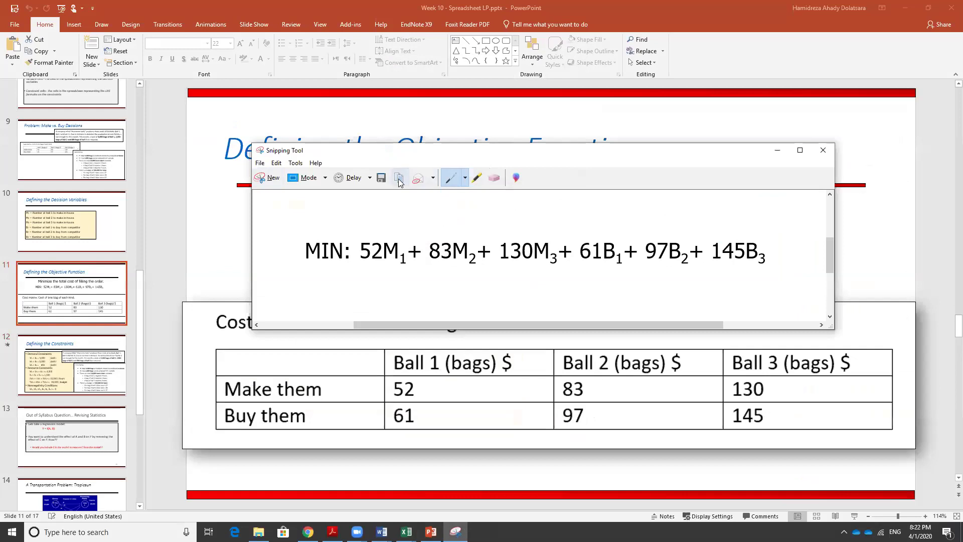
- Paste the objective equation image into Sheet1 of in-class-solutions.xlsx and shrink it to fit directly above the constraints picture
{"action": "mouse_move", "coordinate": [406, 532]}
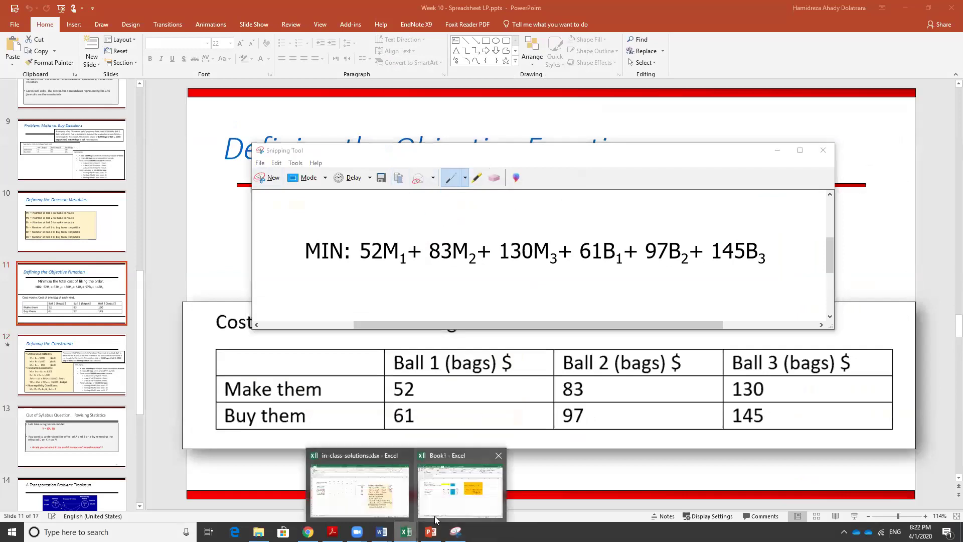
{"action": "left_click", "coordinate": [507, 455]}
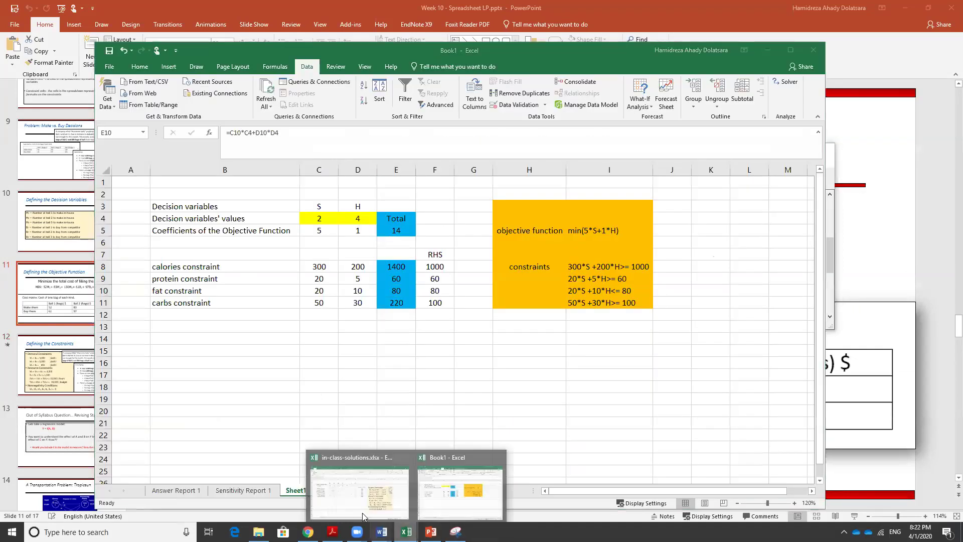
{"action": "left_click", "coordinate": [357, 490]}
{"action": "left_click", "coordinate": [583, 169]}
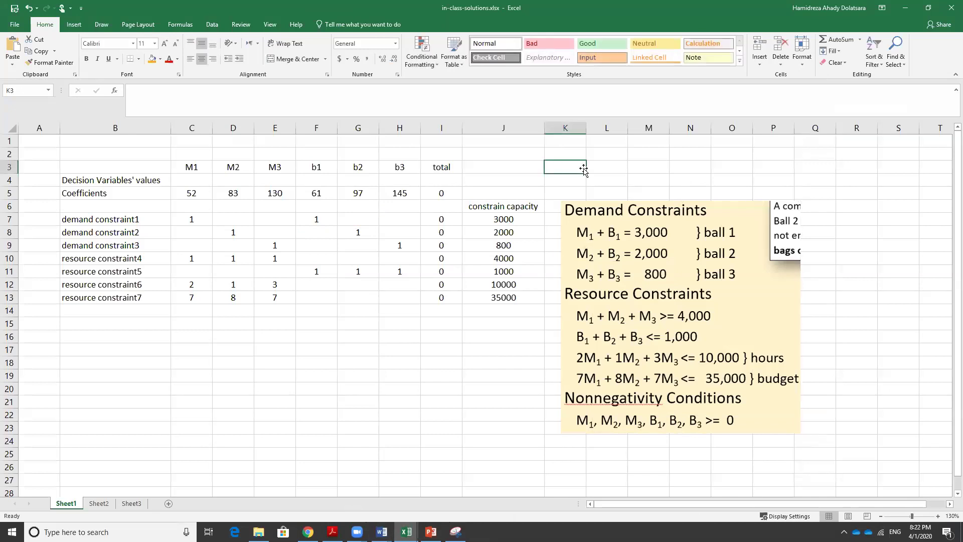
{"action": "key", "text": "ctrl+v"}
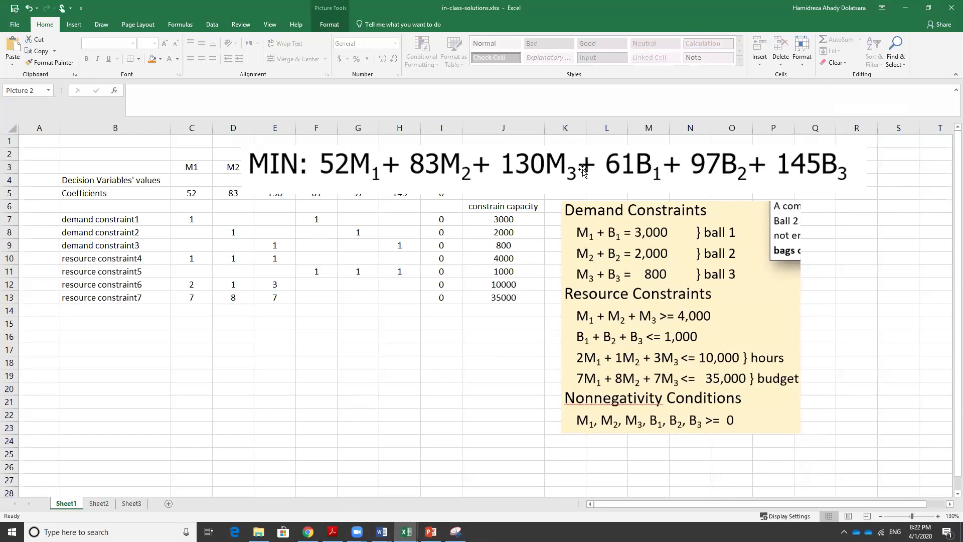
{"action": "left_click_drag", "start_coordinate": [864, 196], "coordinate": [564, 146]}
{"action": "left_click_drag", "start_coordinate": [497, 150], "coordinate": [763, 162]}
{"action": "left_click", "coordinate": [881, 312]}
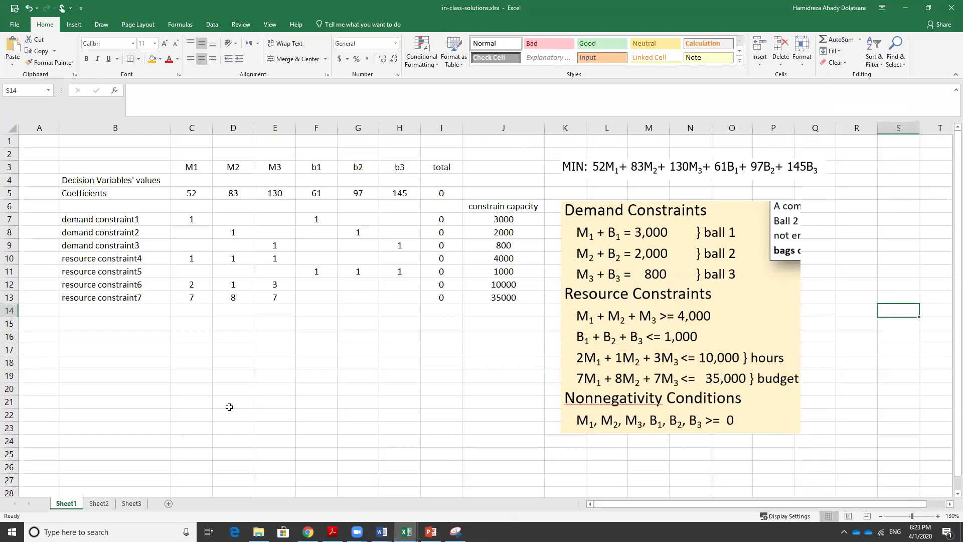
- Fill the decision variables' value cells C4:H4 with yellow
{"action": "left_click", "coordinate": [189, 182]}
{"action": "left_click_drag", "start_coordinate": [204, 184], "coordinate": [385, 182]}
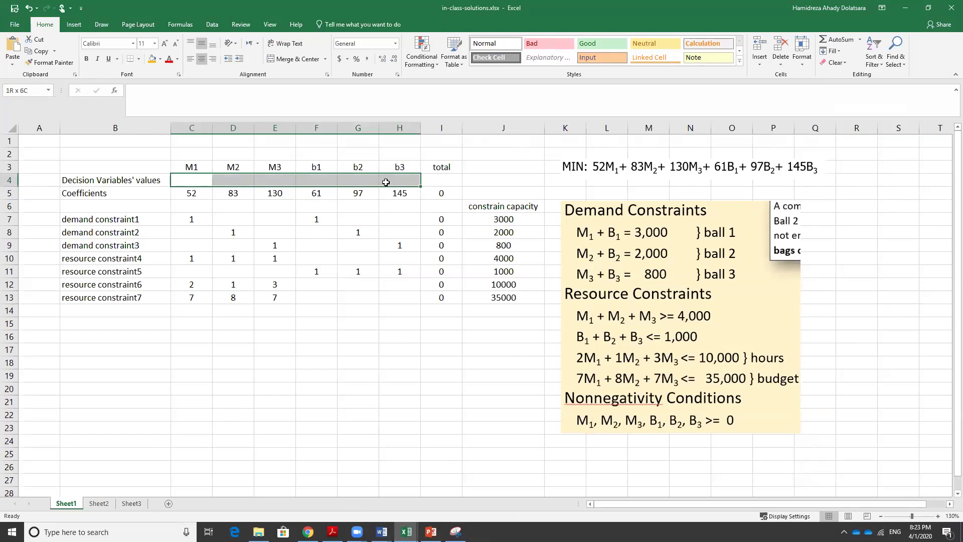
{"action": "left_click", "coordinate": [160, 59]}
{"action": "left_click", "coordinate": [178, 137]}
{"action": "left_click", "coordinate": [376, 399]}
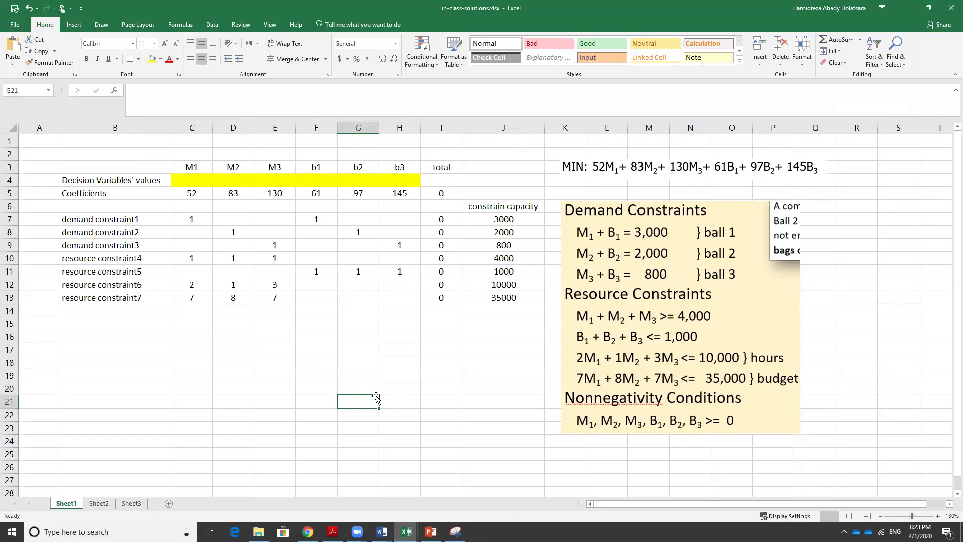
- Fill the objective total in I5 and the constraint totals in I7:I13 with light blue
{"action": "left_click", "coordinate": [451, 195]}
{"action": "left_click", "coordinate": [160, 59]}
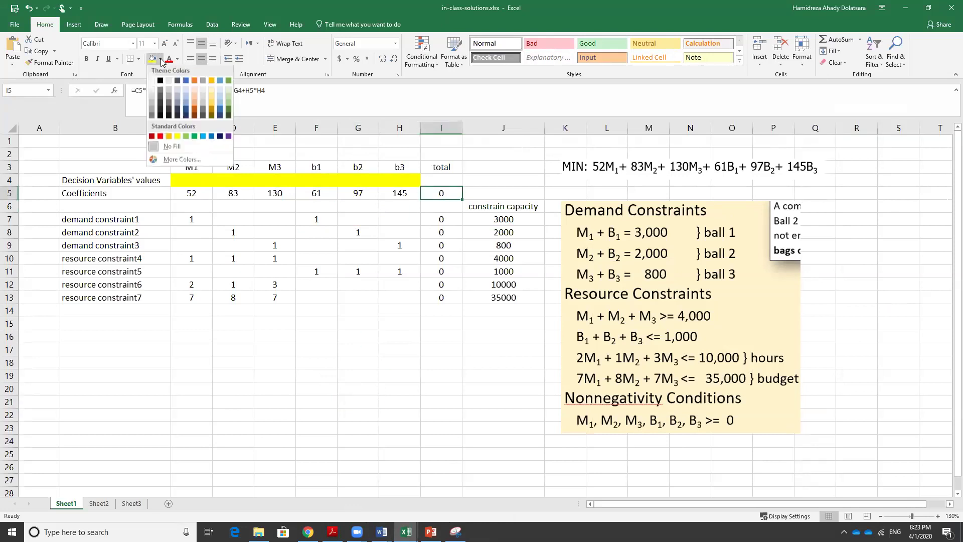
{"action": "left_click", "coordinate": [203, 137]}
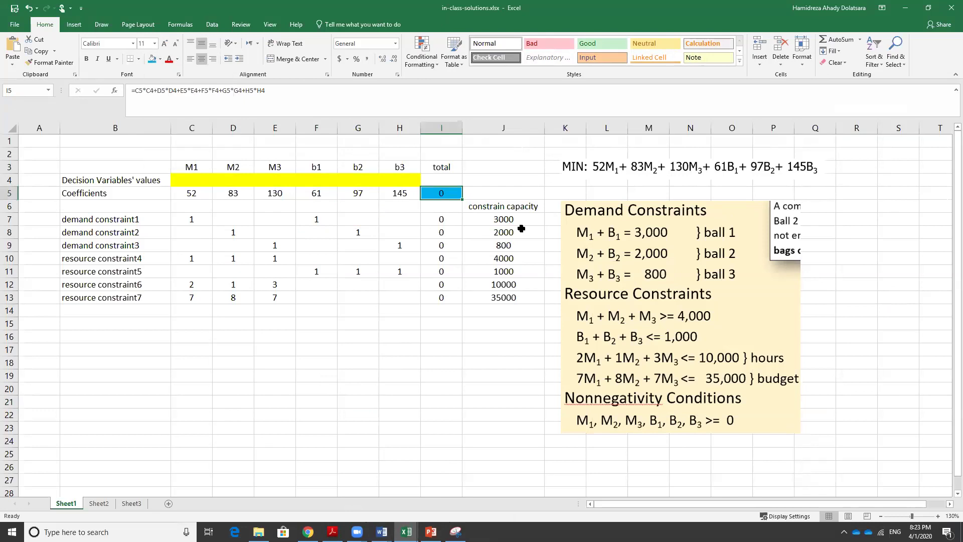
{"action": "left_click_drag", "start_coordinate": [445, 225], "coordinate": [451, 297]}
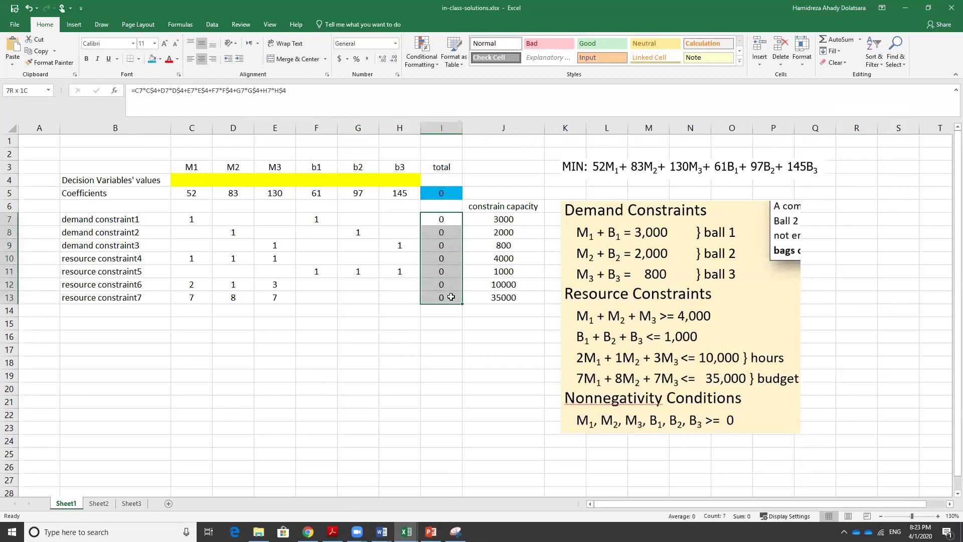
{"action": "left_click", "coordinate": [152, 58]}
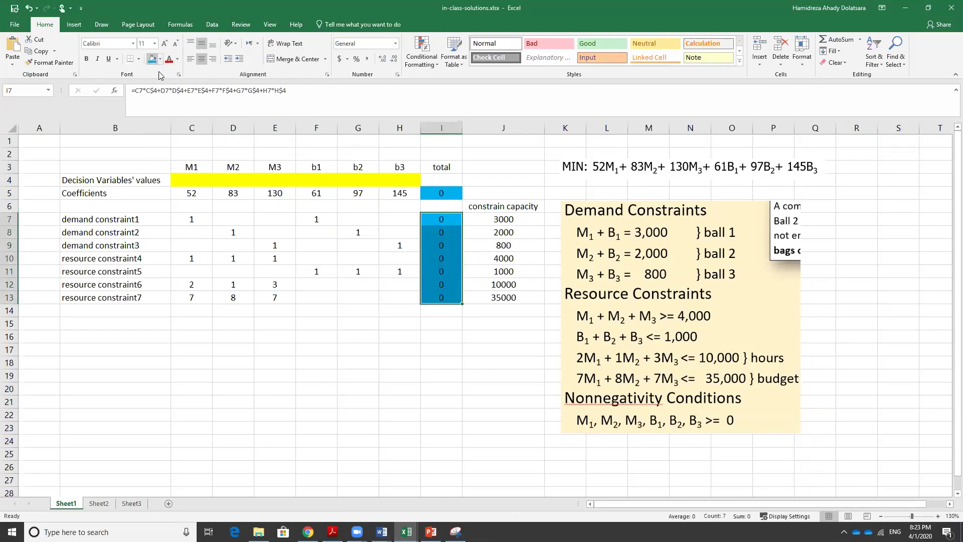
{"action": "left_click", "coordinate": [355, 406]}
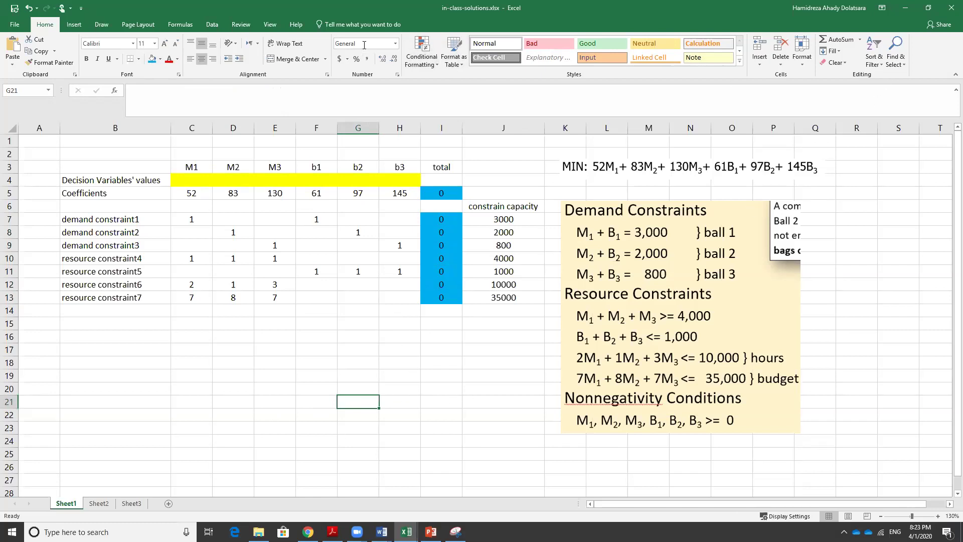
- Review and solve the existing Solver model on Sheet1, keep the solution with Answer and Sensitivity reports, and minimize the Book1 window
{"action": "left_click", "coordinate": [212, 25]}
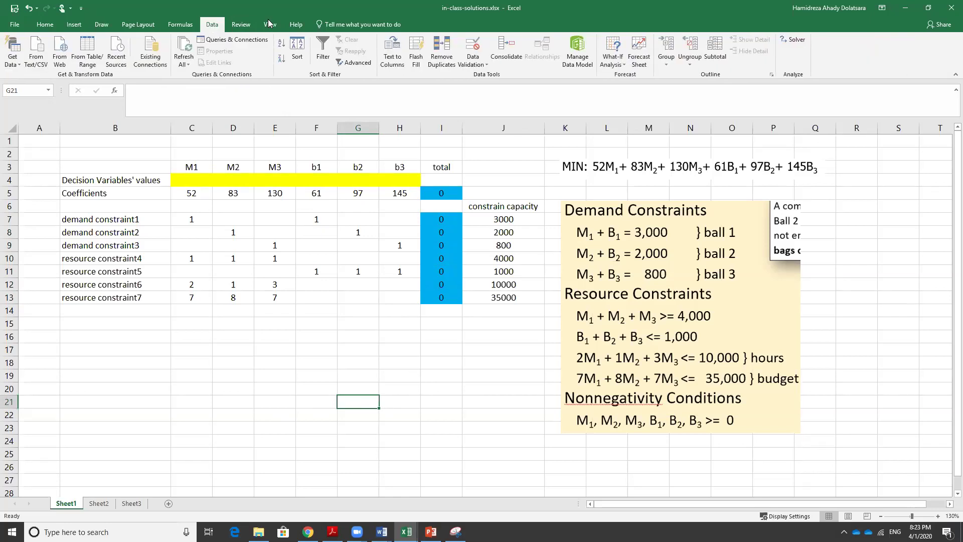
{"action": "left_click", "coordinate": [791, 41]}
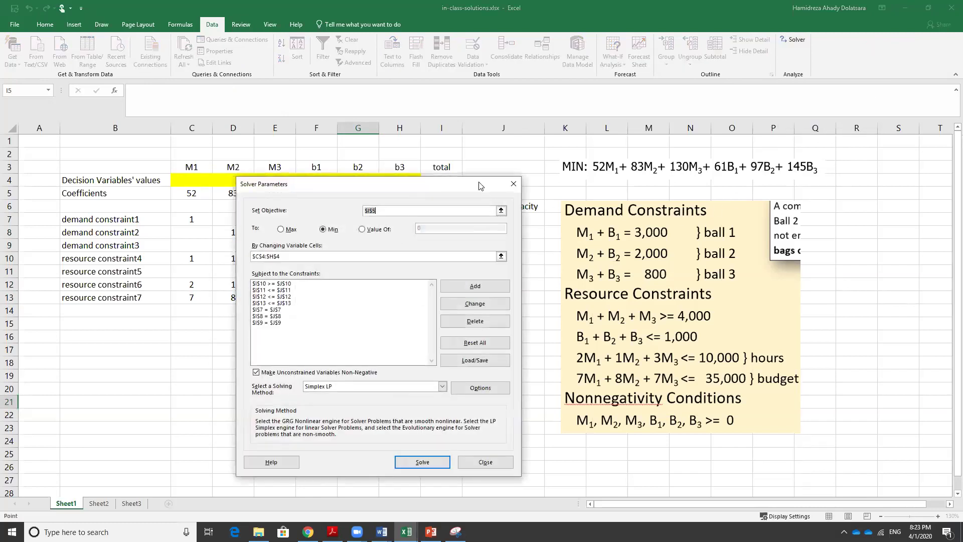
{"action": "left_click_drag", "start_coordinate": [467, 190], "coordinate": [784, 153]}
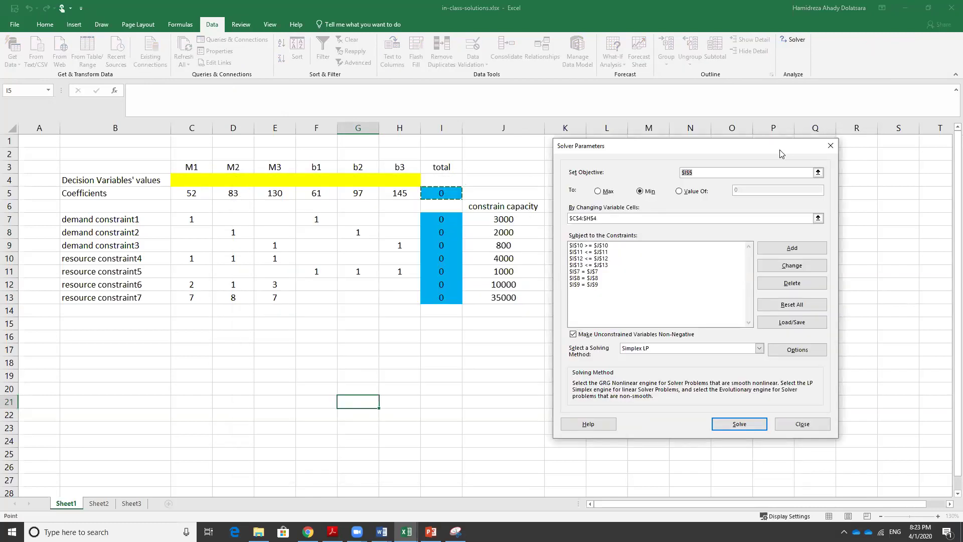
{"action": "left_click", "coordinate": [724, 171]}
{"action": "left_click_drag", "start_coordinate": [705, 153], "coordinate": [334, 158]}
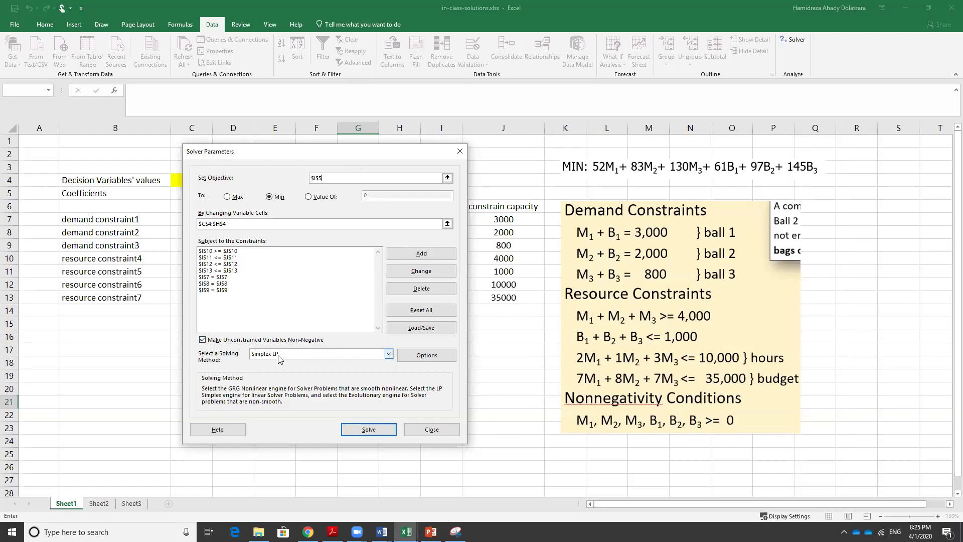
{"action": "left_click", "coordinate": [372, 430]}
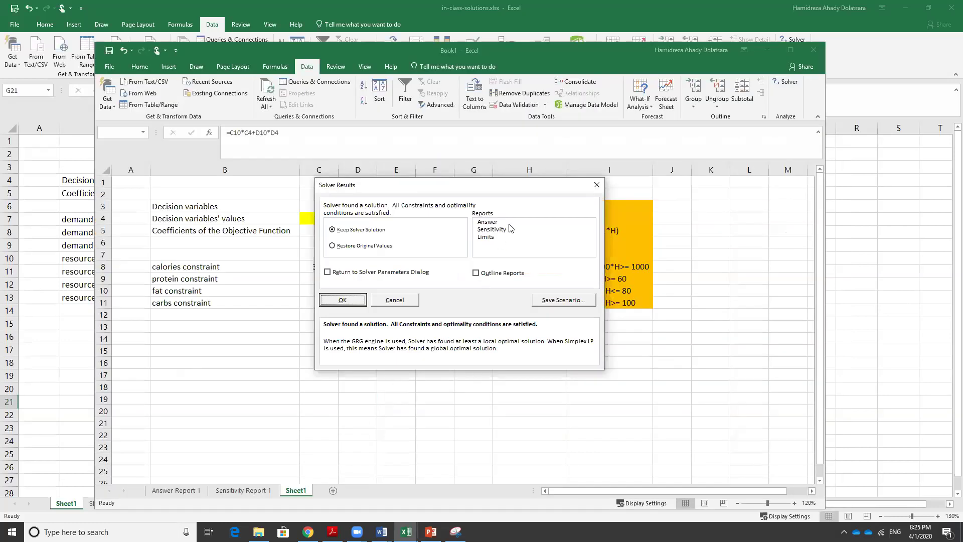
{"action": "left_click", "coordinate": [494, 223]}
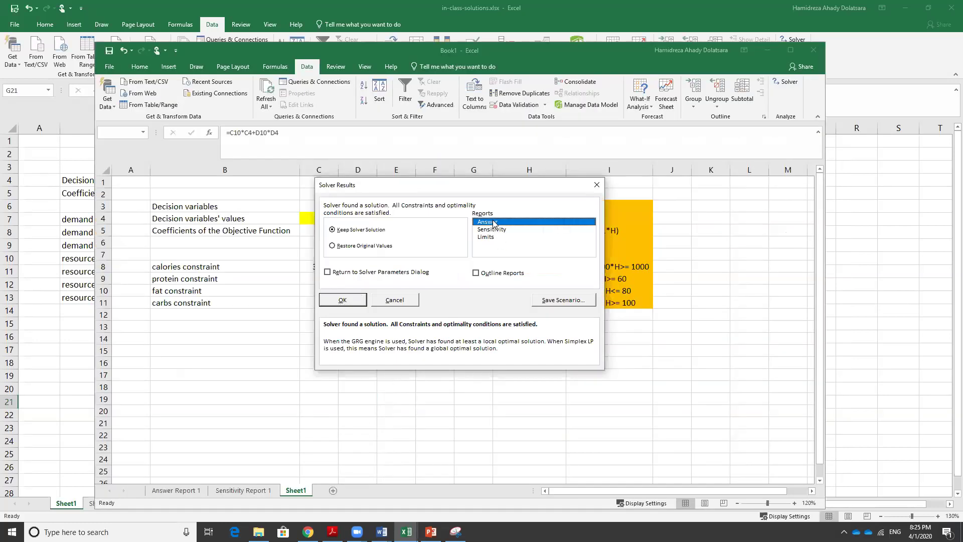
{"action": "left_click", "coordinate": [510, 232]}
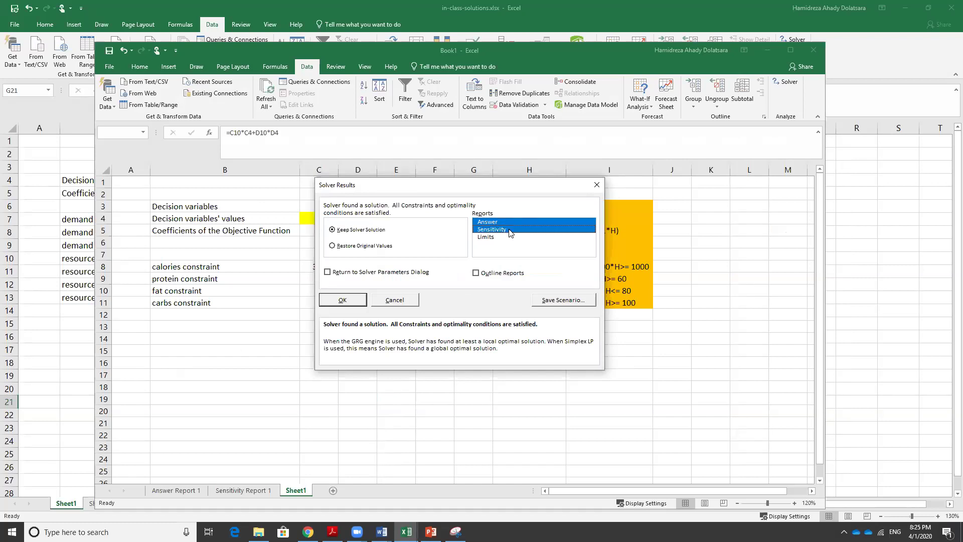
{"action": "left_click", "coordinate": [351, 300]}
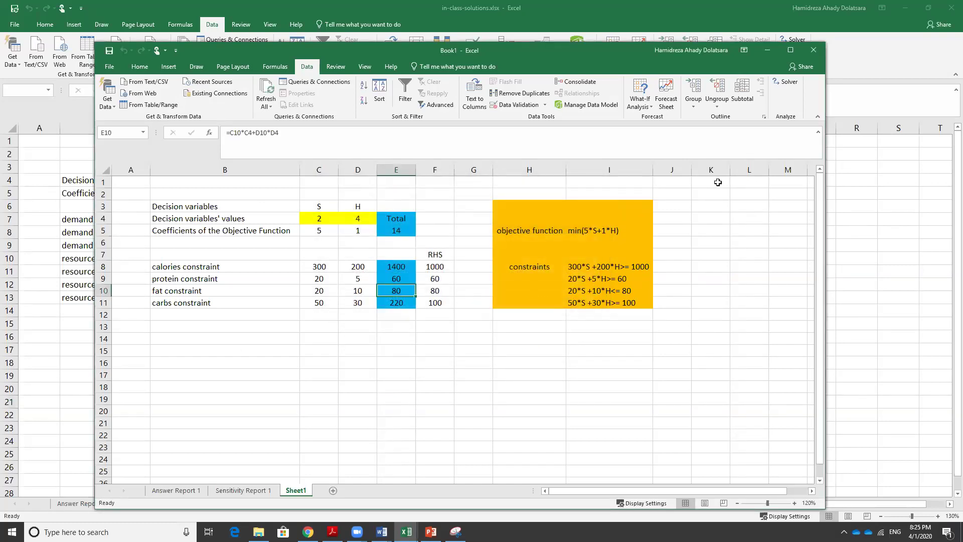
{"action": "left_click", "coordinate": [768, 50]}
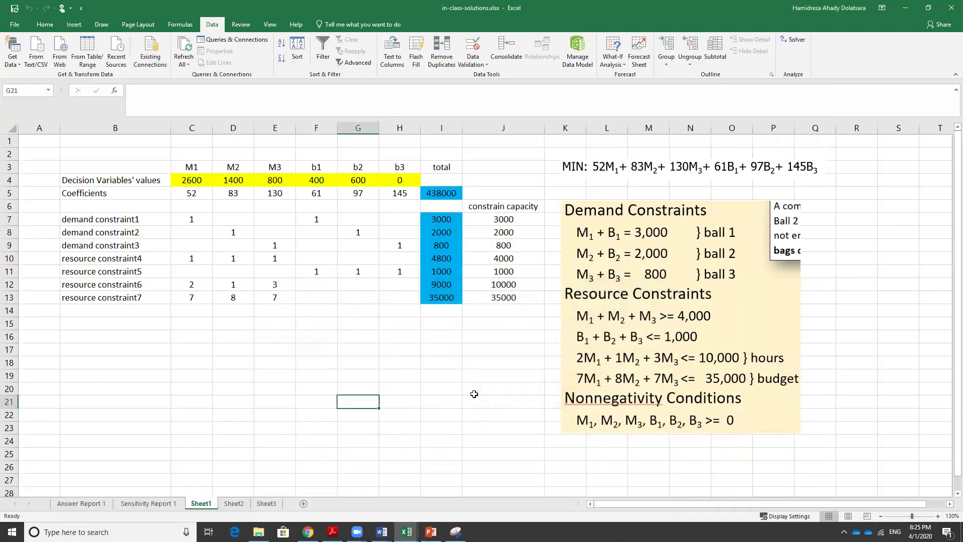
- Examine the solved objective total and compare each demand and resource constraint total with its capacity
{"action": "left_click", "coordinate": [434, 195]}
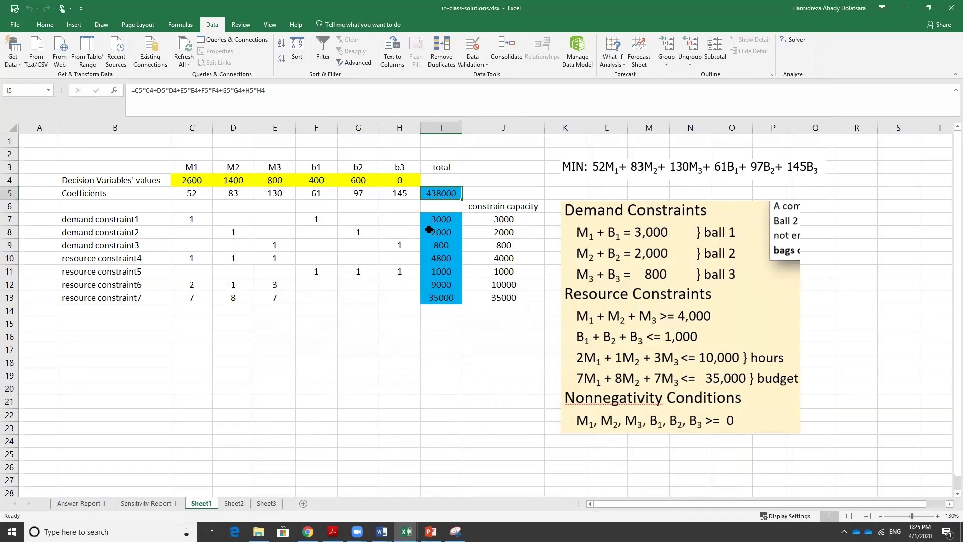
{"action": "left_click_drag", "start_coordinate": [436, 219], "coordinate": [504, 246]}
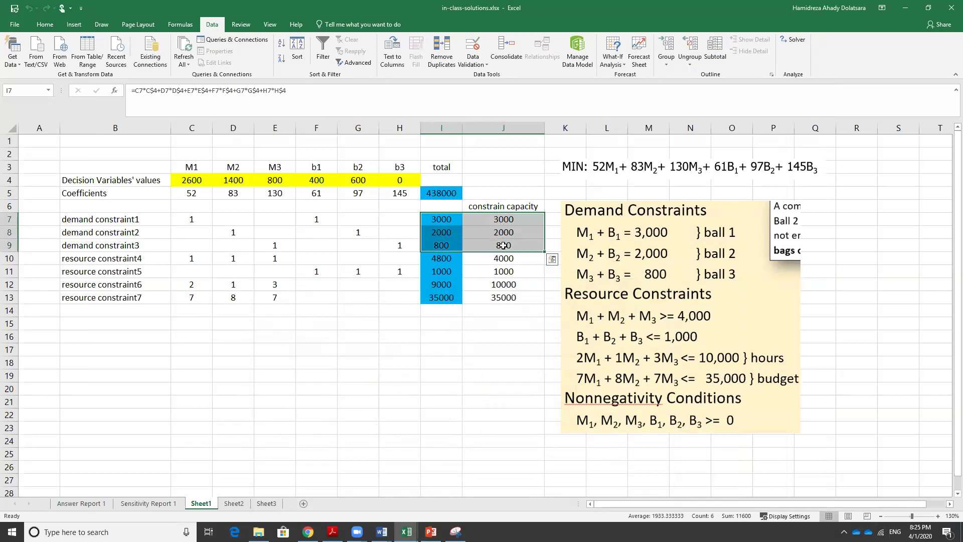
{"action": "left_click_drag", "start_coordinate": [437, 262], "coordinate": [434, 264]}
{"action": "left_click", "coordinate": [433, 270]}
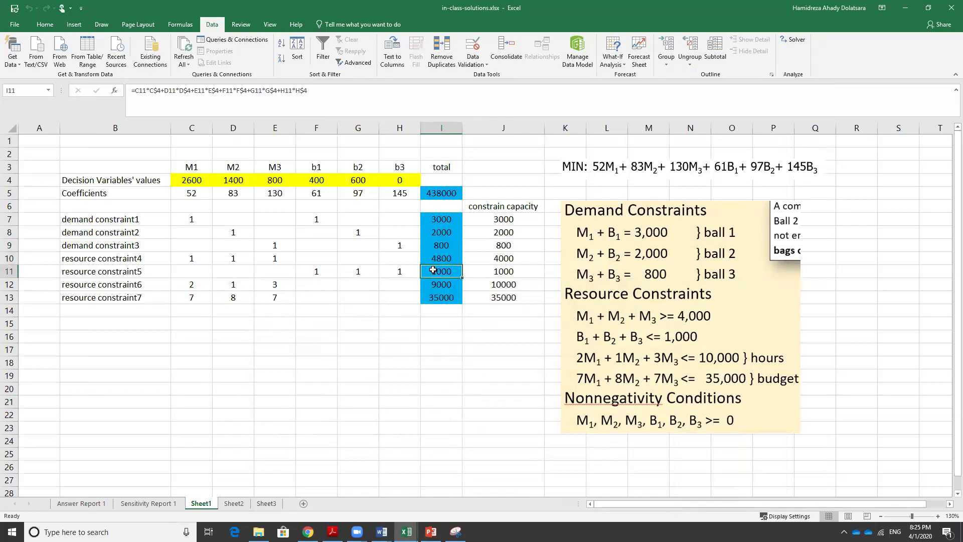
{"action": "left_click", "coordinate": [433, 284]}
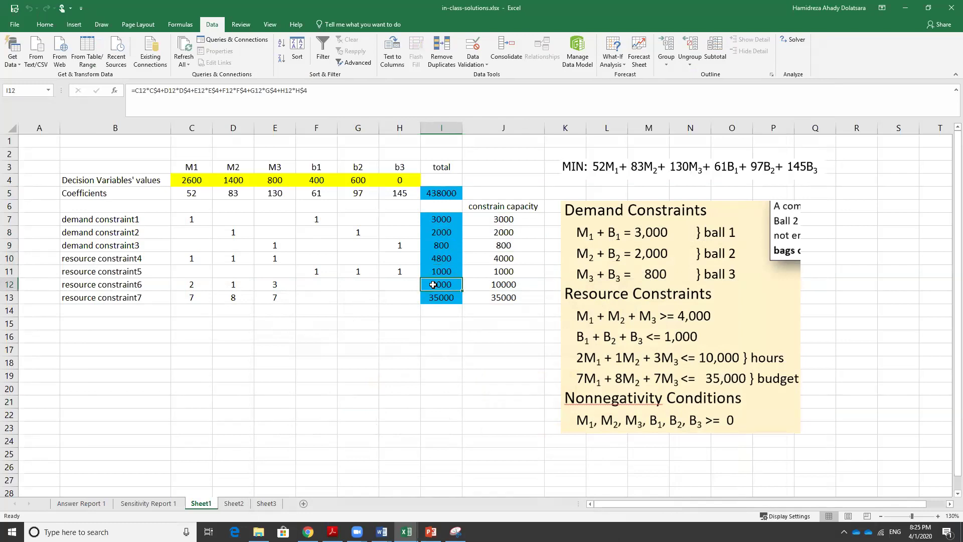
{"action": "left_click", "coordinate": [437, 299]}
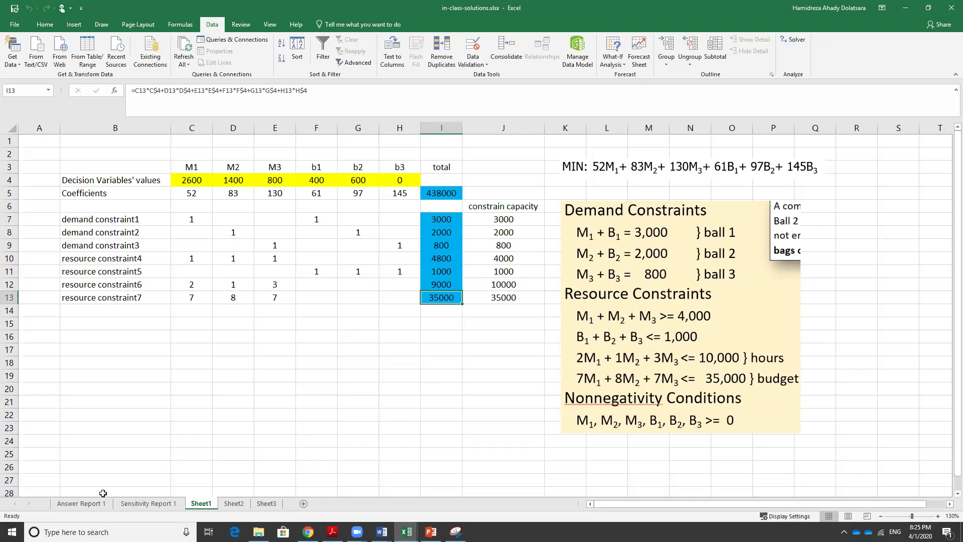
- View the Answer Report, then examine the Sensitivity Report's allowable increases and decreases, constraint shadow prices and right-hand sides
{"action": "left_click", "coordinate": [93, 508]}
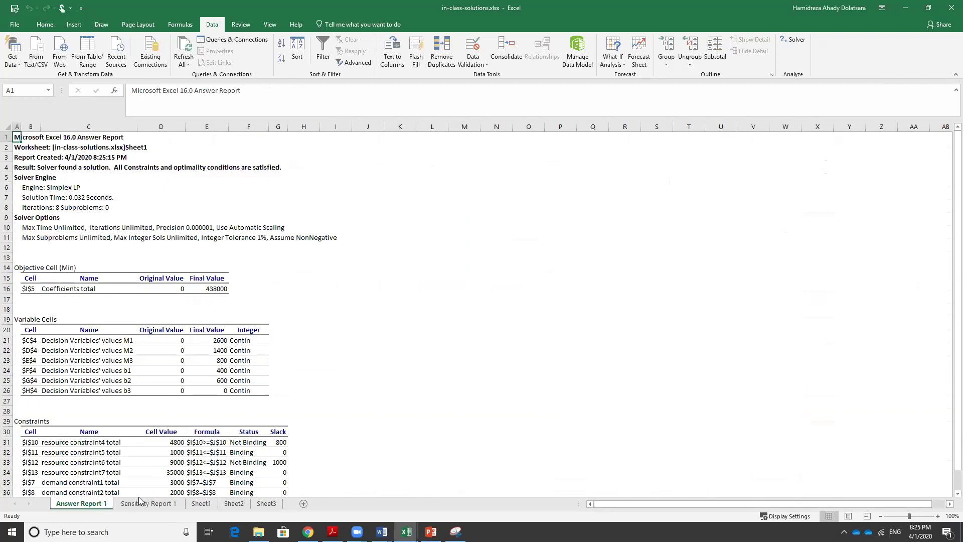
{"action": "left_click", "coordinate": [143, 503]}
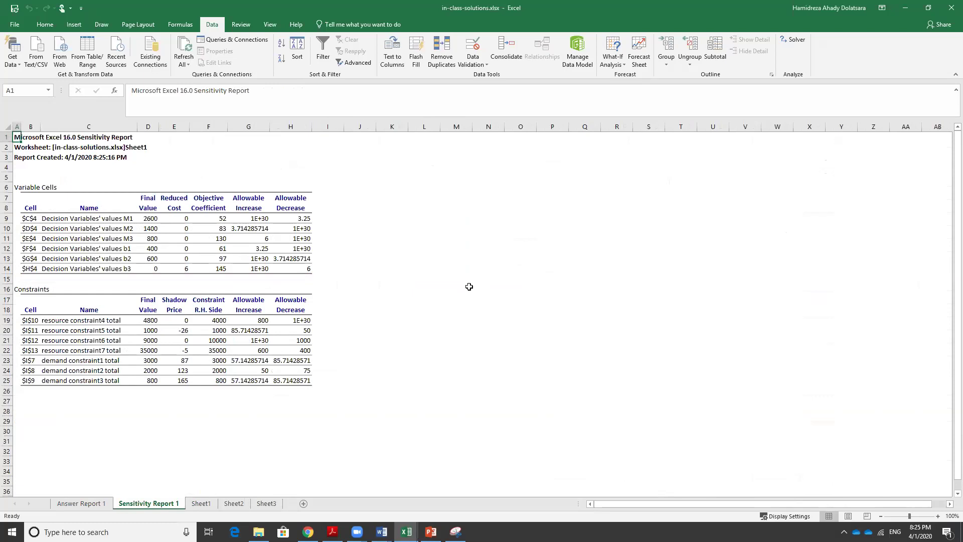
{"action": "left_click", "coordinate": [258, 219]}
{"action": "left_click_drag", "start_coordinate": [274, 220], "coordinate": [306, 267]}
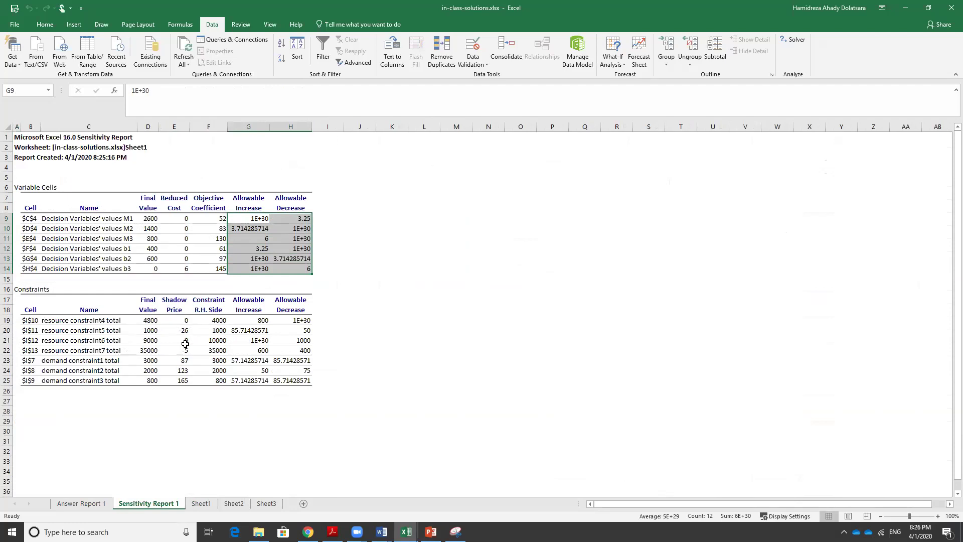
{"action": "left_click", "coordinate": [173, 320]}
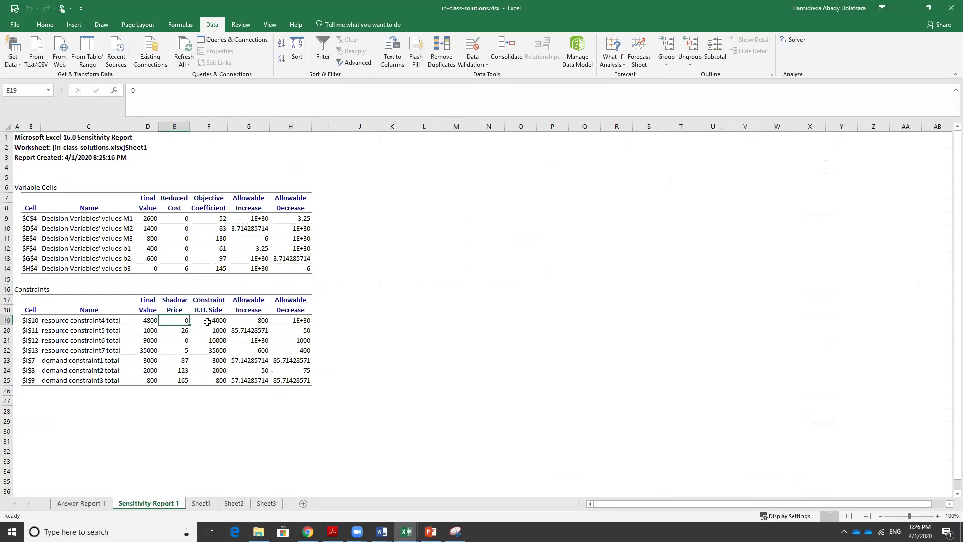
{"action": "left_click_drag", "start_coordinate": [176, 320], "coordinate": [172, 381]}
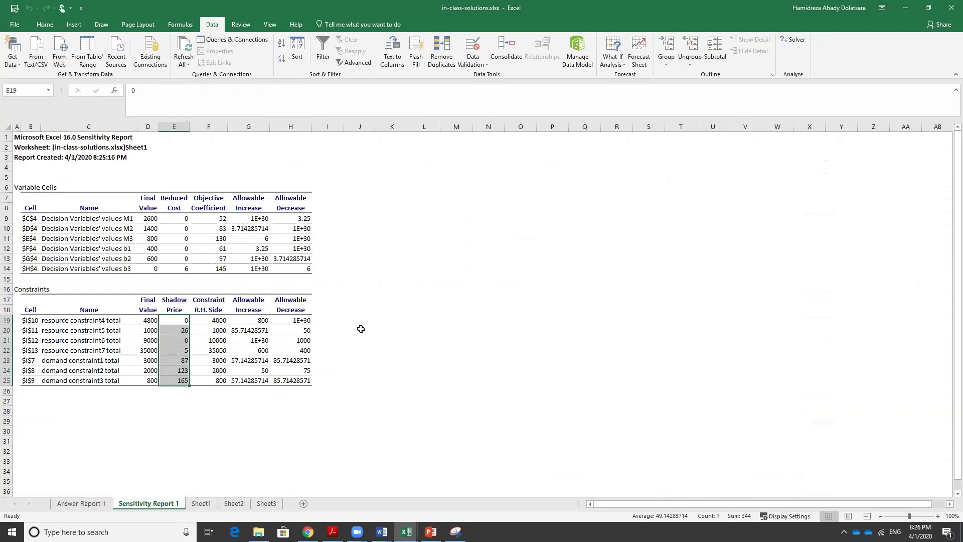
{"action": "left_click_drag", "start_coordinate": [203, 319], "coordinate": [214, 385]}
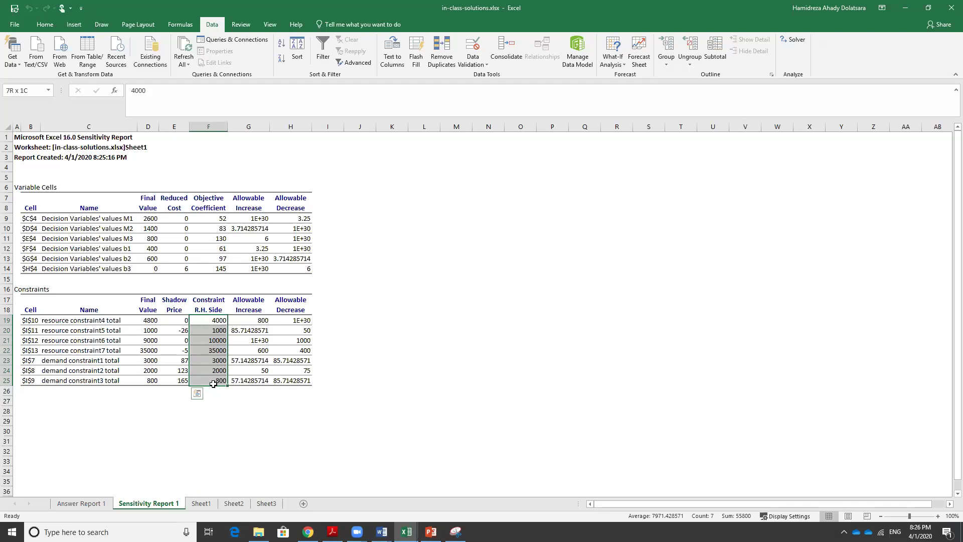
{"action": "left_click_drag", "start_coordinate": [213, 384], "coordinate": [214, 384]}
{"action": "left_click", "coordinate": [236, 442]}
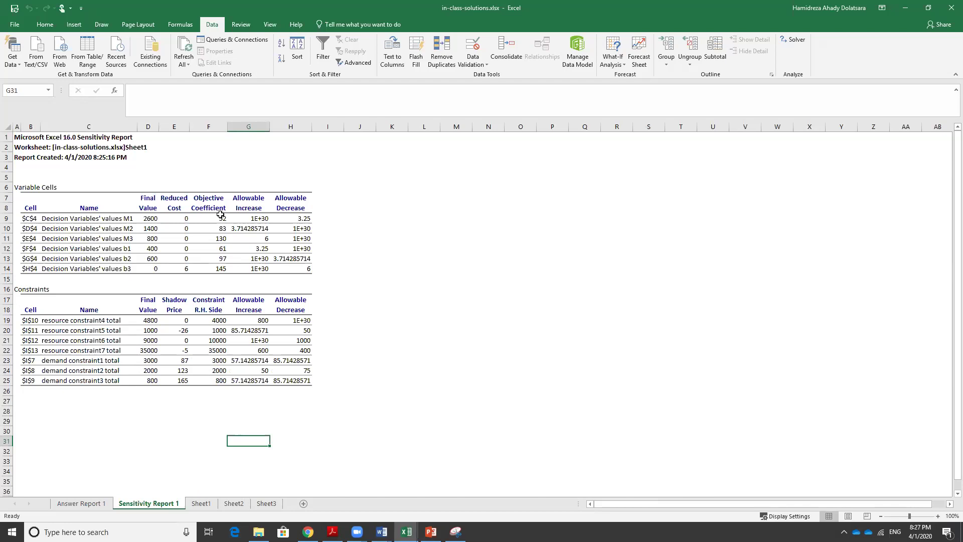
- Examine the variable cells' objective coefficients and final values in the Sensitivity Report, then the whole row for b3
{"action": "left_click_drag", "start_coordinate": [219, 218], "coordinate": [208, 270]}
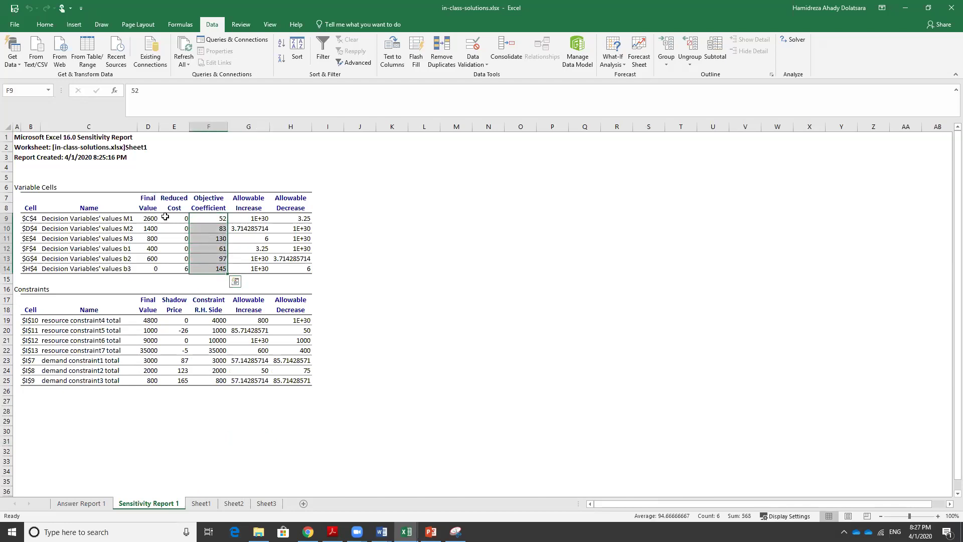
{"action": "left_click", "coordinate": [148, 219]}
{"action": "left_click_drag", "start_coordinate": [144, 225], "coordinate": [139, 270]}
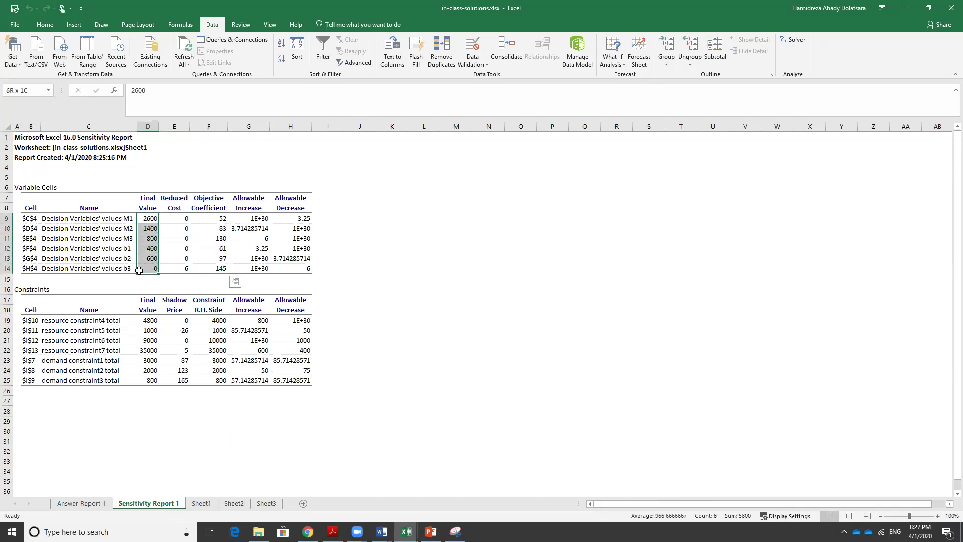
{"action": "left_click", "coordinate": [352, 239]}
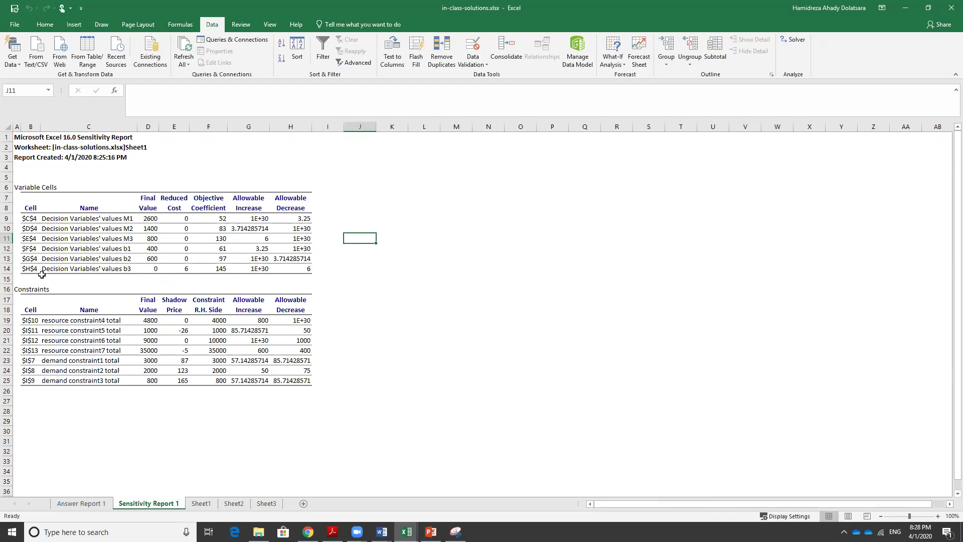
{"action": "left_click", "coordinate": [19, 273]}
{"action": "left_click_drag", "start_coordinate": [19, 272], "coordinate": [313, 264]}
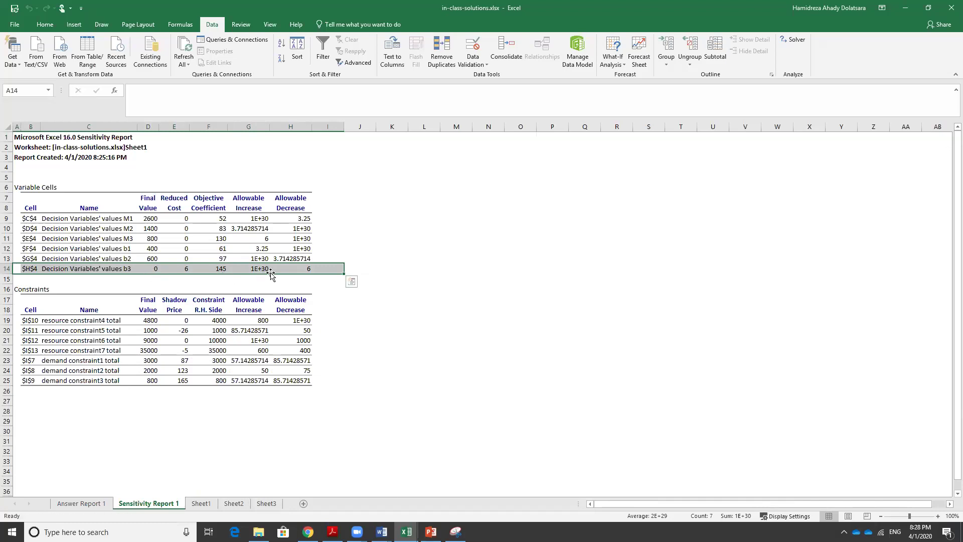
{"action": "left_click", "coordinate": [253, 269]}
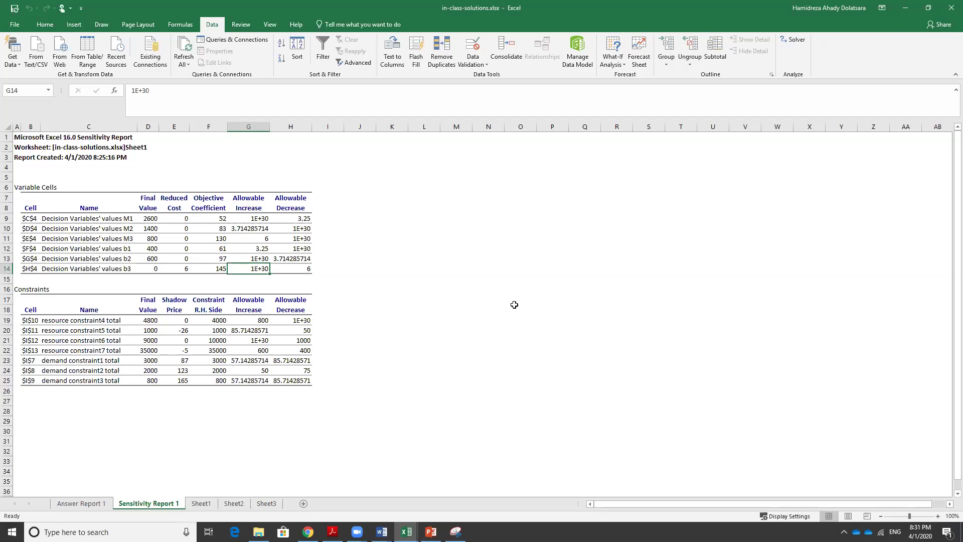
{"action": "left_click", "coordinate": [638, 49]}
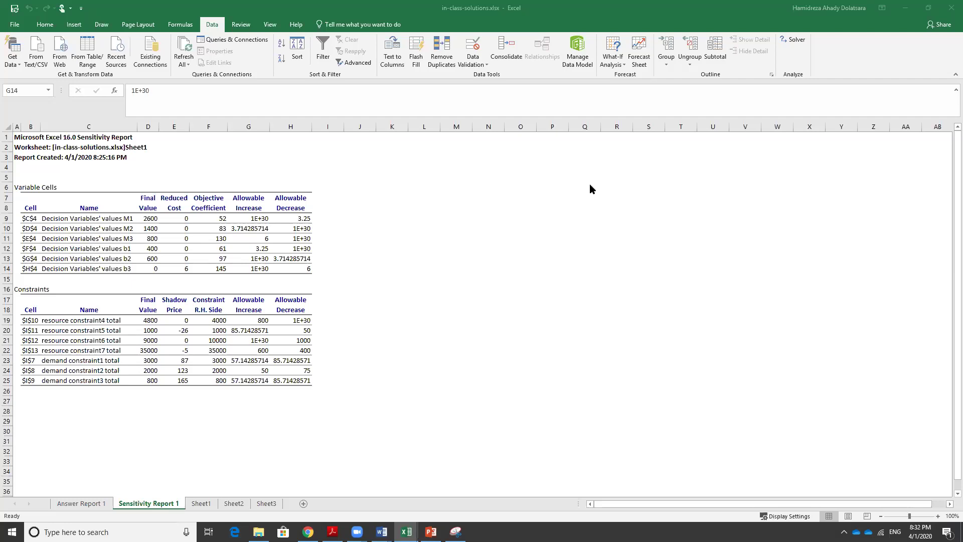
- Match Sheet1's decision variable values to the Sensitivity Report and fill their final values in D9:D14 with yellow
{"action": "left_click", "coordinate": [201, 503]}
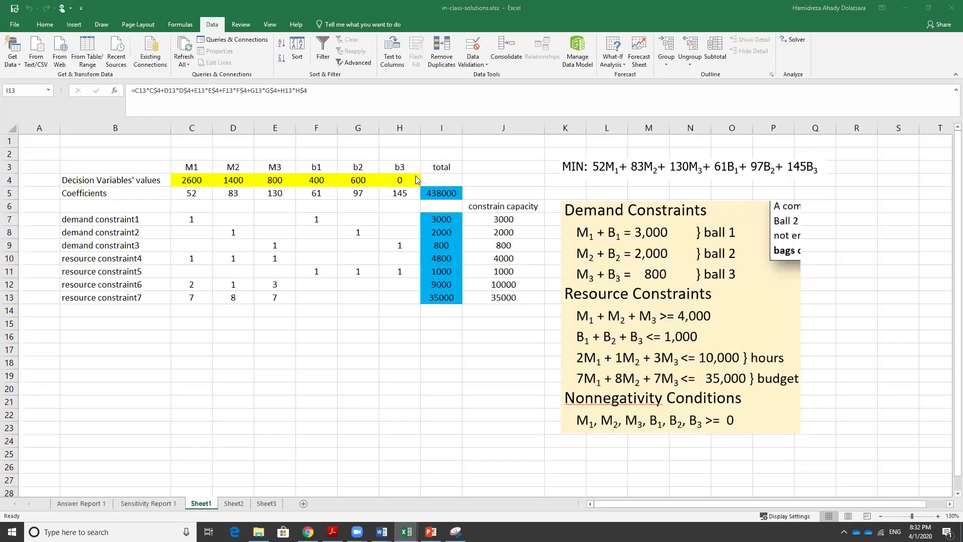
{"action": "left_click", "coordinate": [390, 180]}
{"action": "left_click_drag", "start_coordinate": [389, 180], "coordinate": [185, 181]}
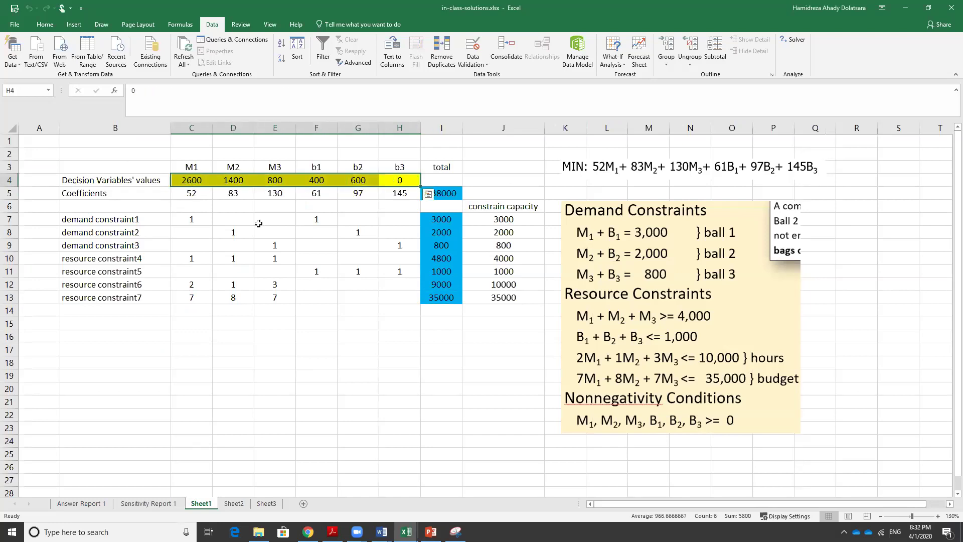
{"action": "left_click", "coordinate": [134, 506]}
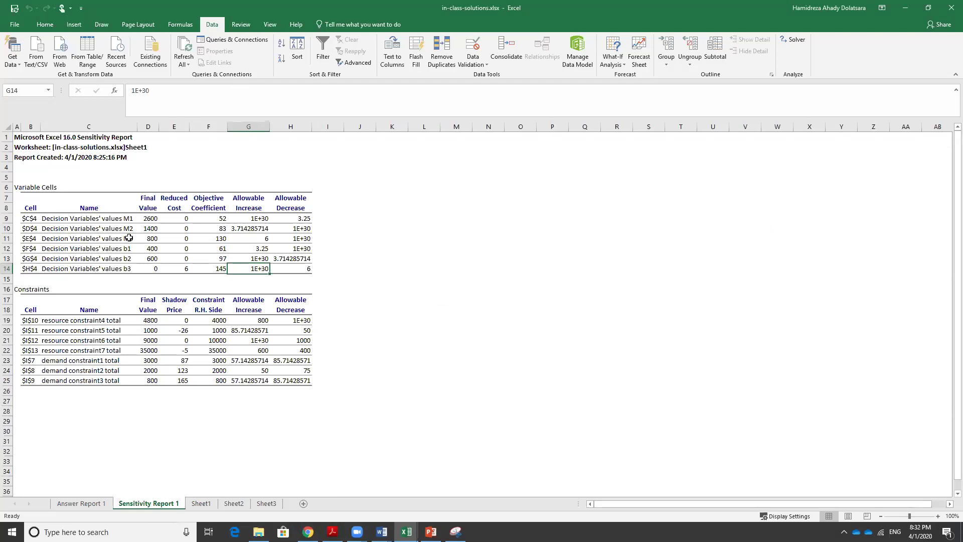
{"action": "left_click_drag", "start_coordinate": [142, 219], "coordinate": [138, 270]}
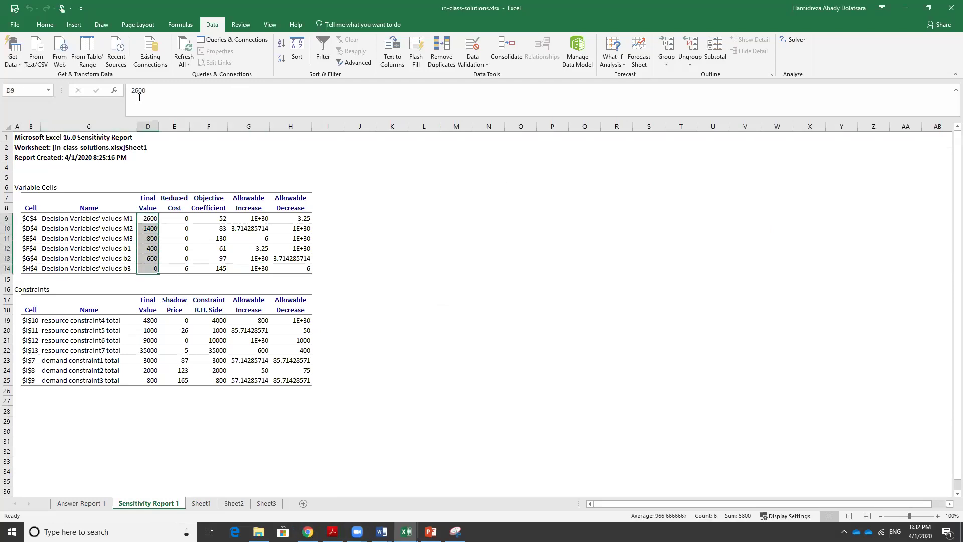
{"action": "left_click", "coordinate": [44, 25]}
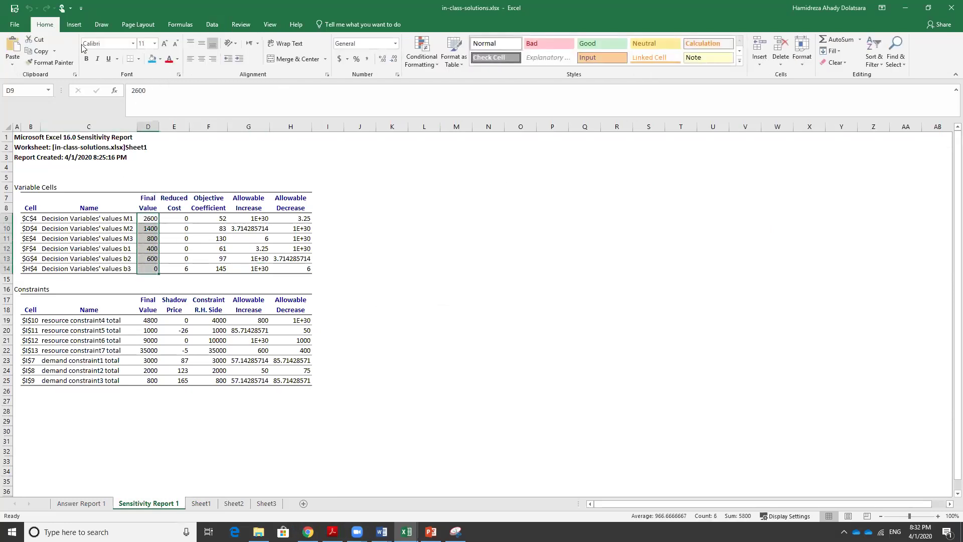
{"action": "left_click", "coordinate": [160, 59]}
{"action": "left_click", "coordinate": [177, 137]}
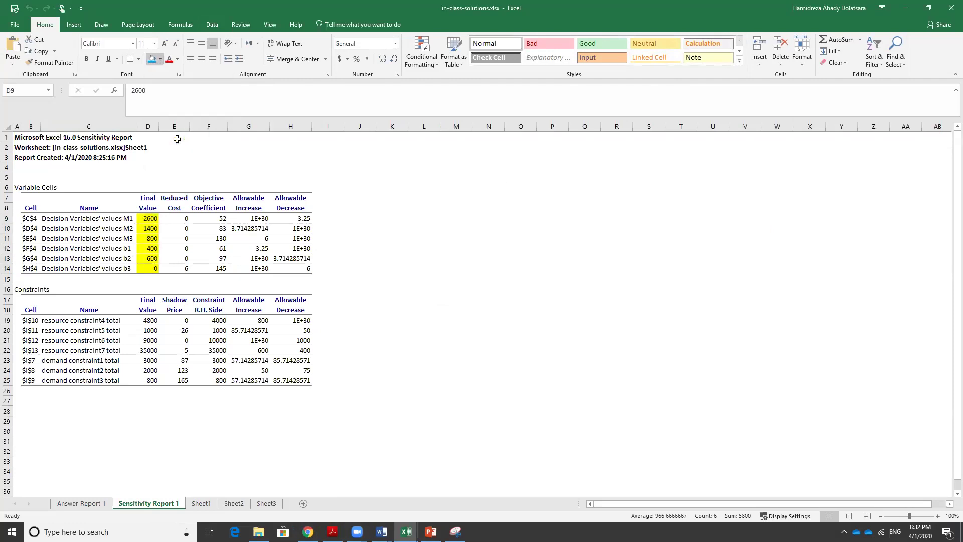
{"action": "left_click", "coordinate": [341, 289]}
{"action": "left_click_drag", "start_coordinate": [140, 220], "coordinate": [142, 271]}
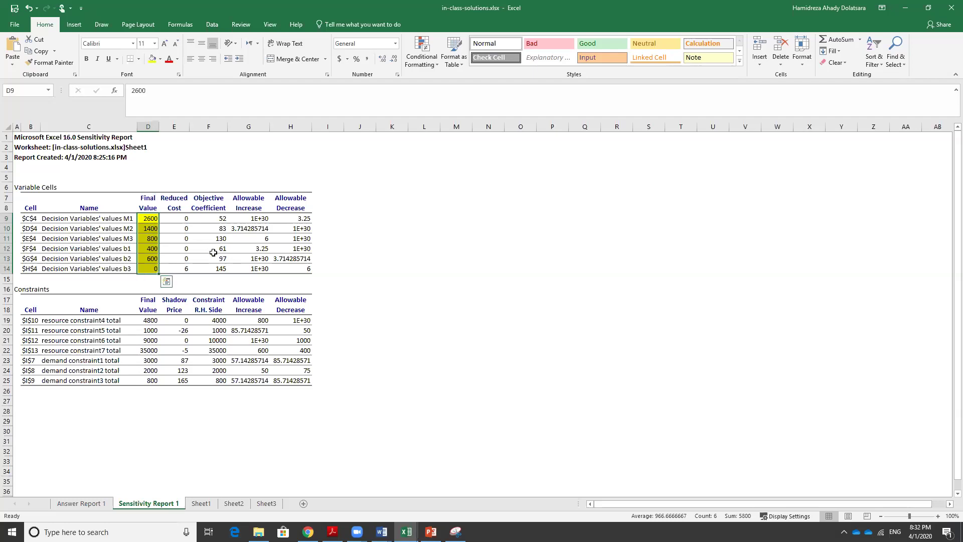
- Fill the objective coefficients C5:H5 on Sheet1 with light green
{"action": "left_click", "coordinate": [209, 505]}
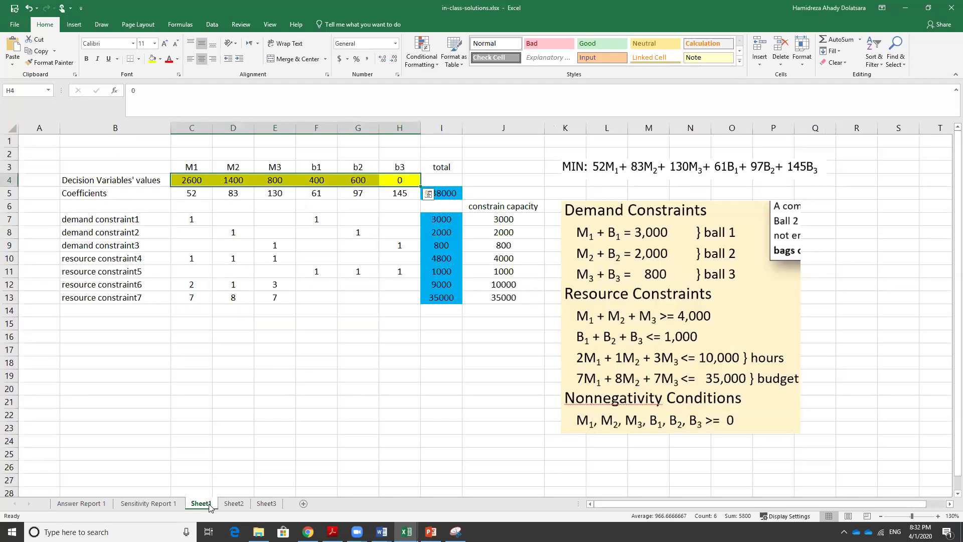
{"action": "left_click_drag", "start_coordinate": [192, 195], "coordinate": [400, 195]}
{"action": "left_click", "coordinate": [160, 59]}
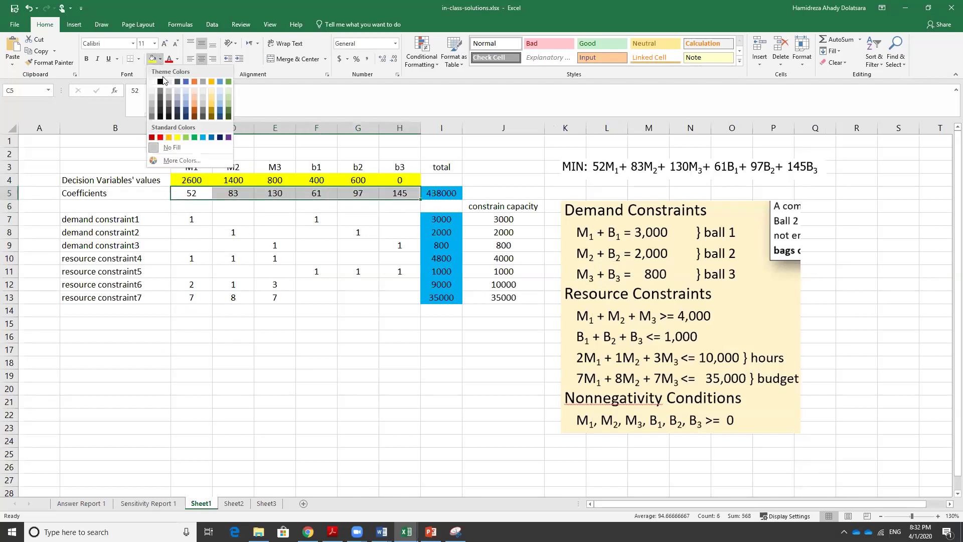
{"action": "left_click", "coordinate": [186, 136]}
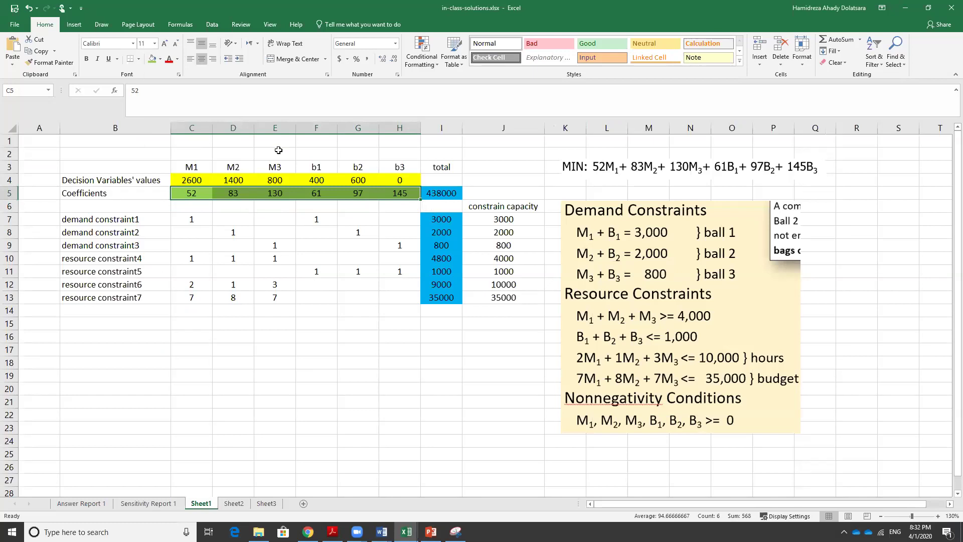
- Fill the objective coefficients F9:F14 in the Sensitivity Report with the same light green
{"action": "left_click", "coordinate": [167, 503]}
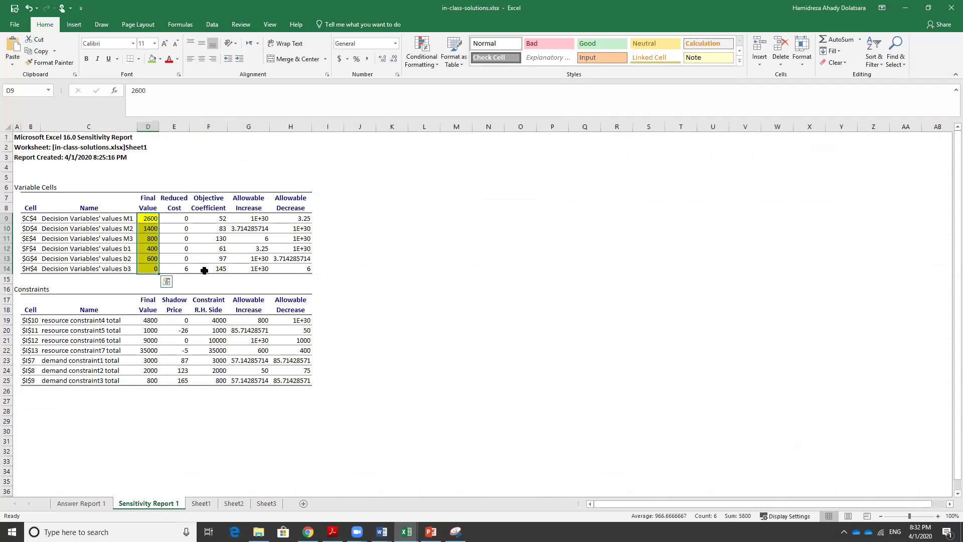
{"action": "left_click_drag", "start_coordinate": [207, 219], "coordinate": [206, 270]}
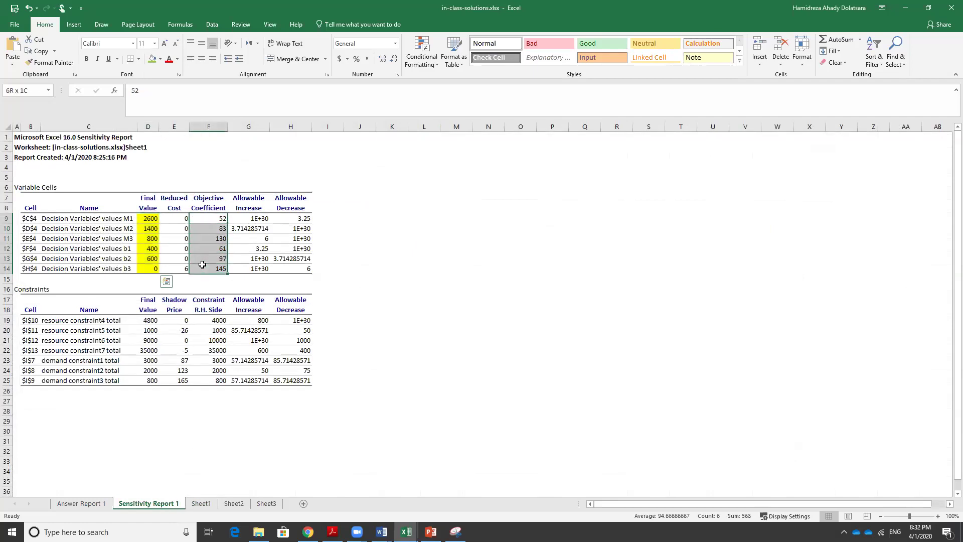
{"action": "left_click", "coordinate": [153, 62]}
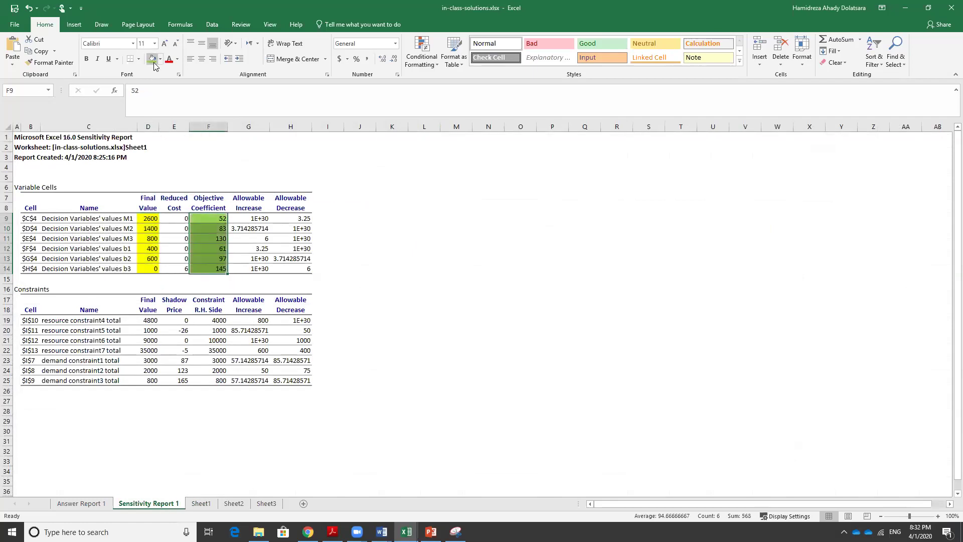
{"action": "left_click", "coordinate": [356, 298]}
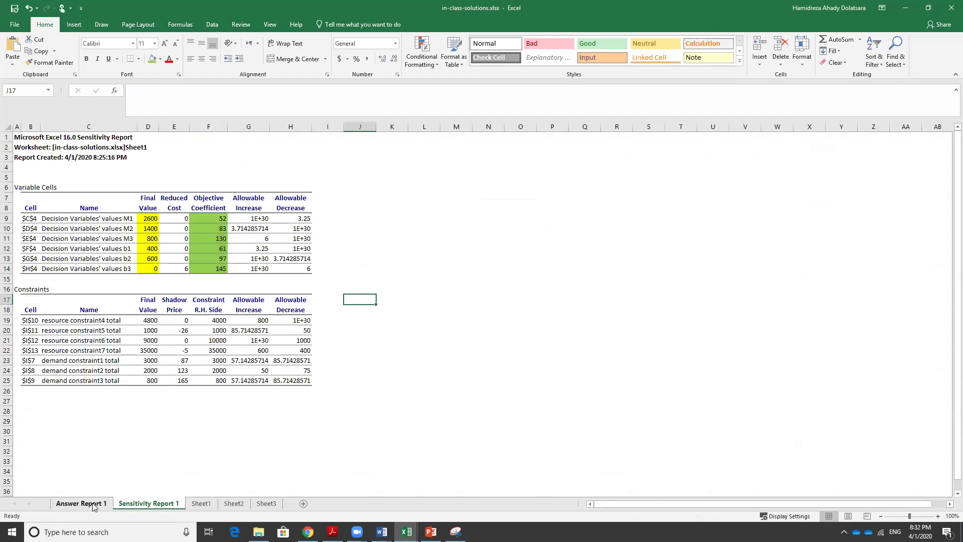
- Compare the coefficients on Sheet1 with the terms of the MIN objective function picture
{"action": "left_click", "coordinate": [202, 504]}
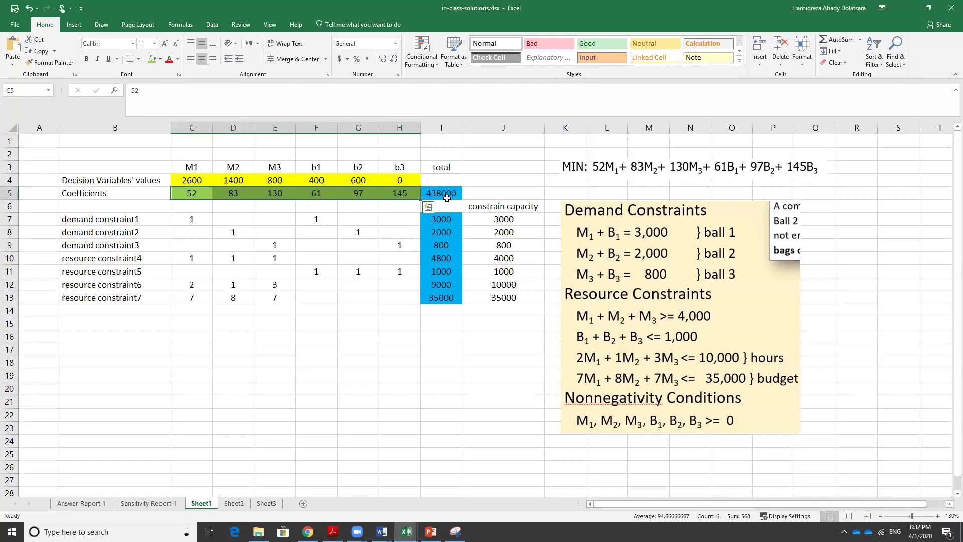
{"action": "left_click", "coordinate": [203, 195]}
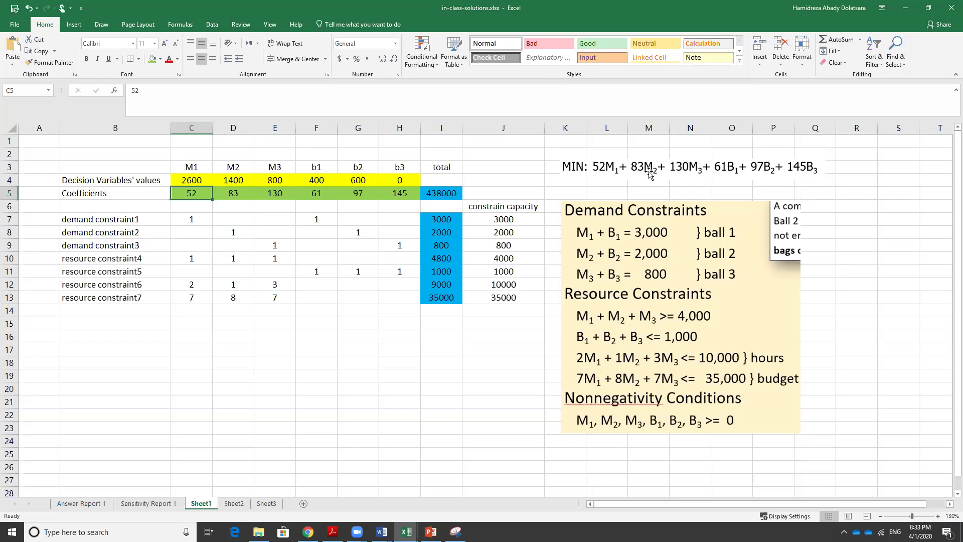
{"action": "left_click", "coordinate": [819, 167]}
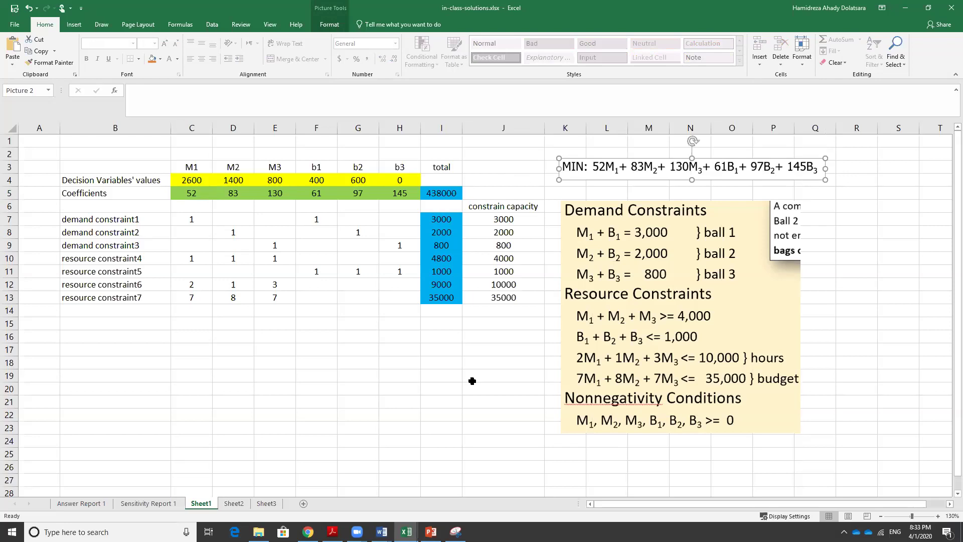
- Revisit the Sensitivity Report, then switch to the PowerPoint deck and review the Make vs. Buy Decisions problem on slide 9
{"action": "left_click", "coordinate": [148, 503]}
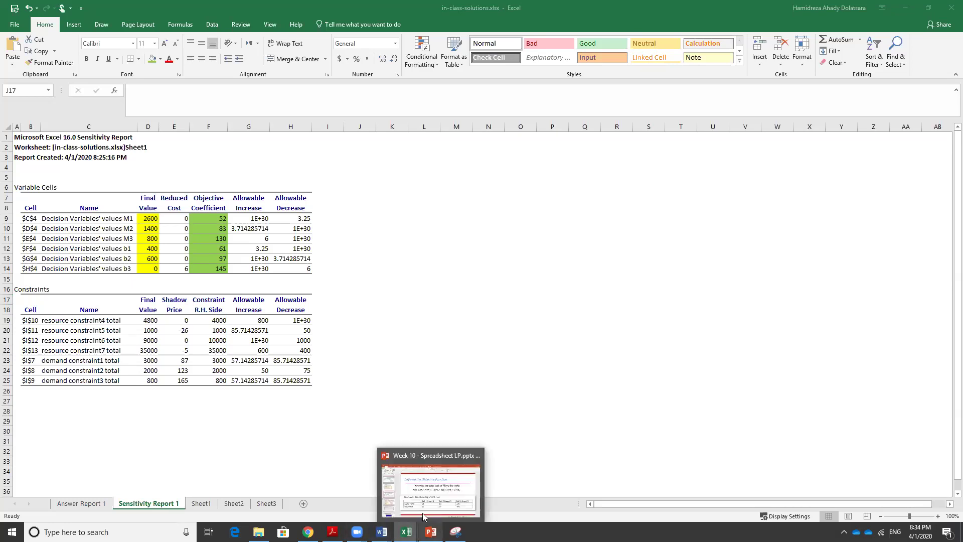
{"action": "left_click", "coordinate": [423, 516]}
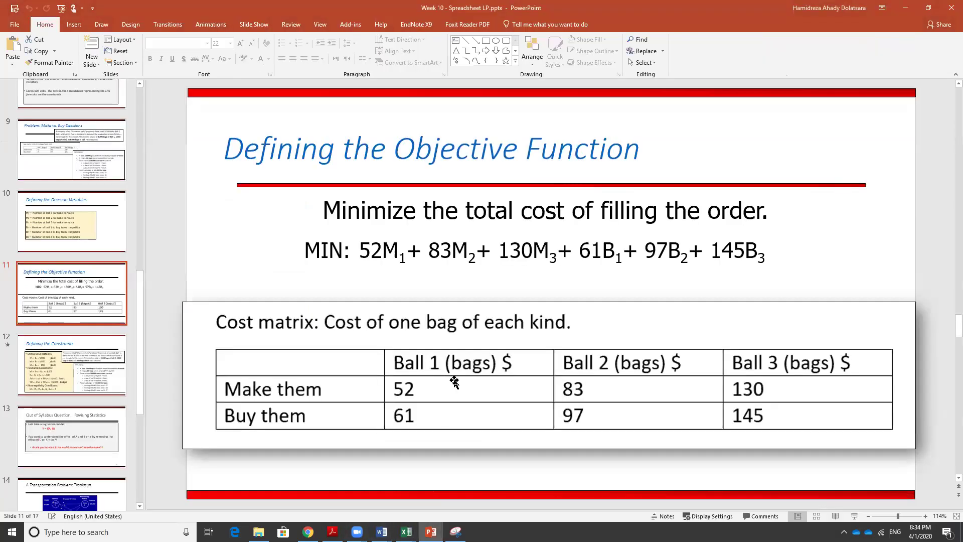
{"action": "left_click", "coordinate": [68, 245]}
{"action": "left_click", "coordinate": [85, 160]}
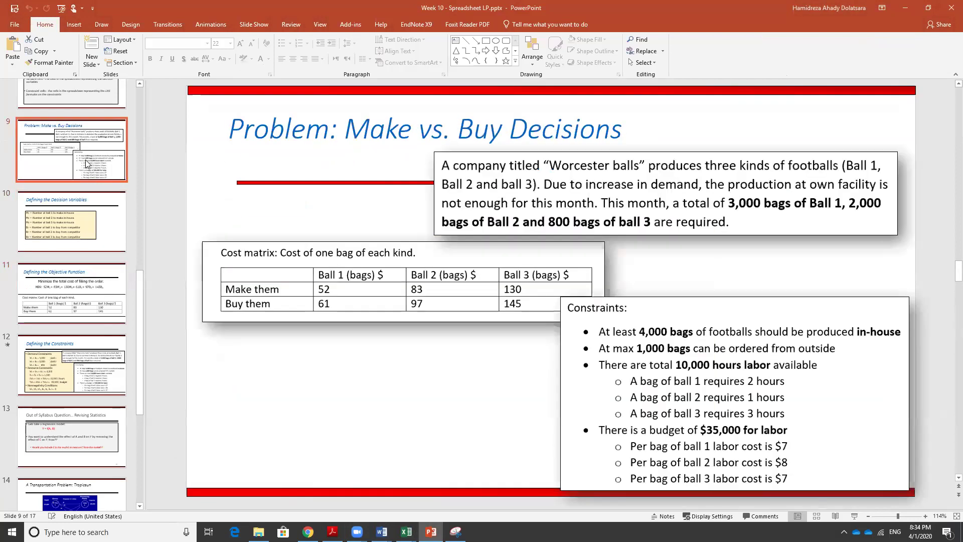
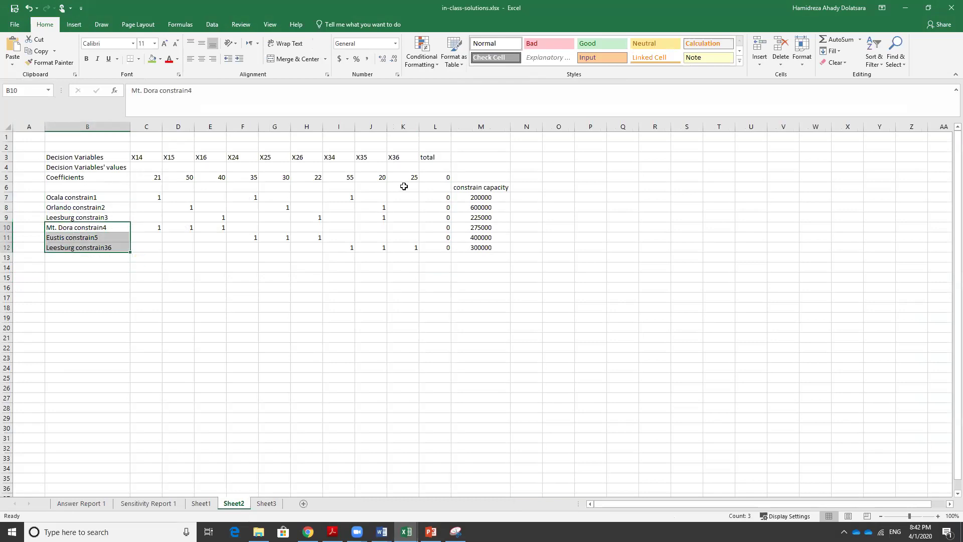
- Fill the decision variable value cells C4:K4 on Sheet2 with yellow
{"action": "left_click_drag", "start_coordinate": [415, 168], "coordinate": [145, 164]}
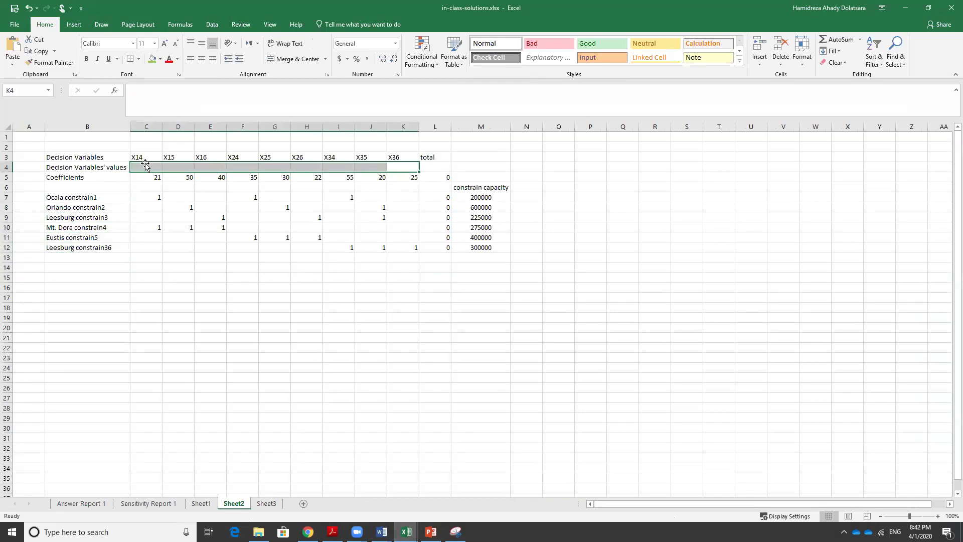
{"action": "left_click", "coordinate": [161, 59]}
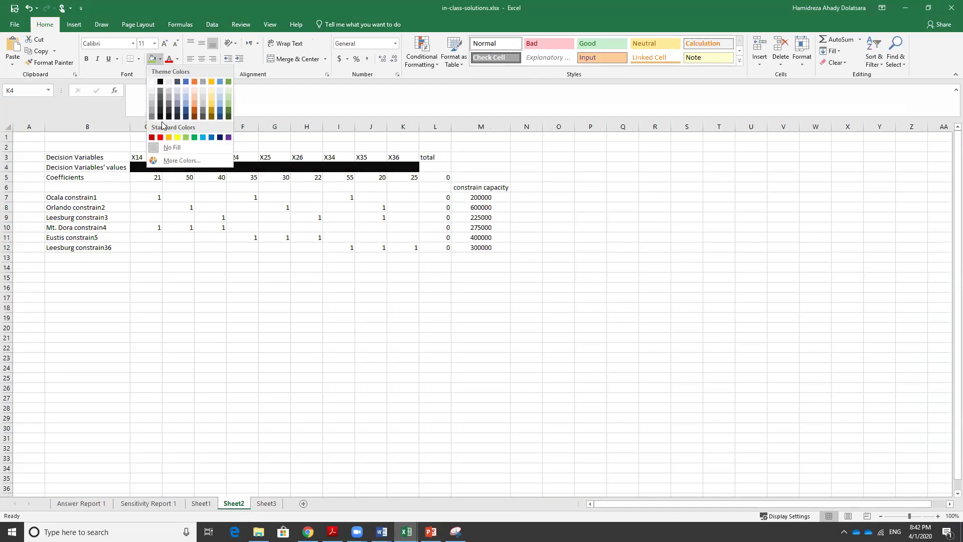
{"action": "left_click", "coordinate": [177, 137]}
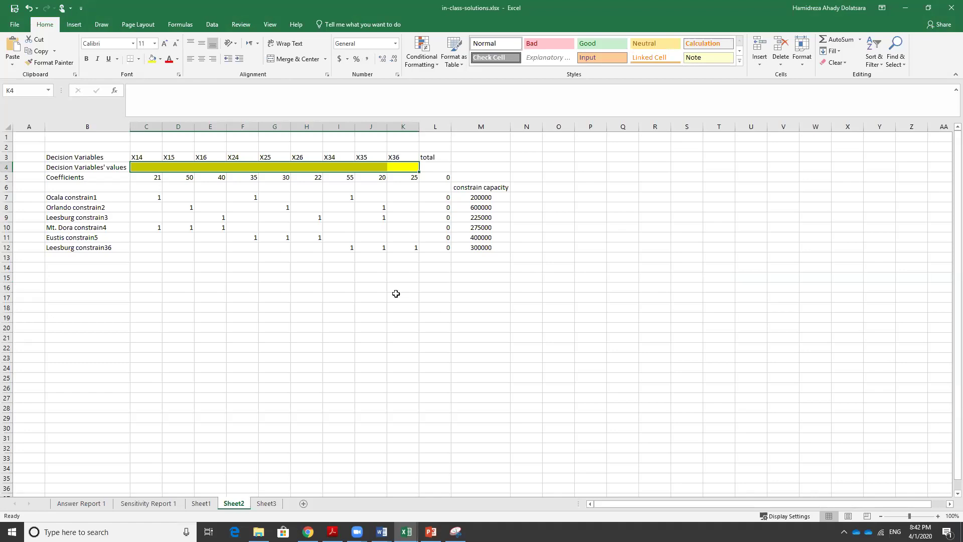
- Fill the objective total in L5 and the constraint totals in L7:L12 with light blue
{"action": "left_click", "coordinate": [437, 176]}
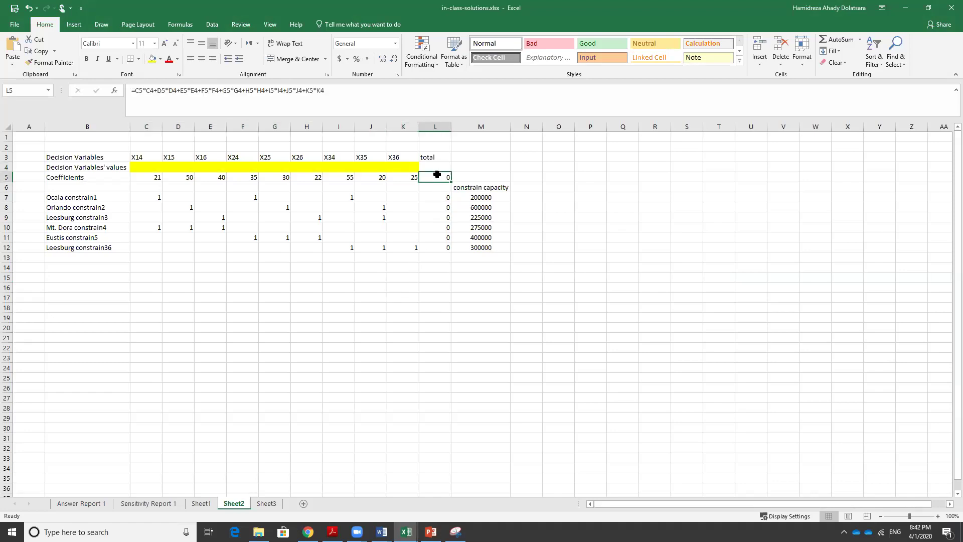
{"action": "left_click", "coordinate": [160, 59]}
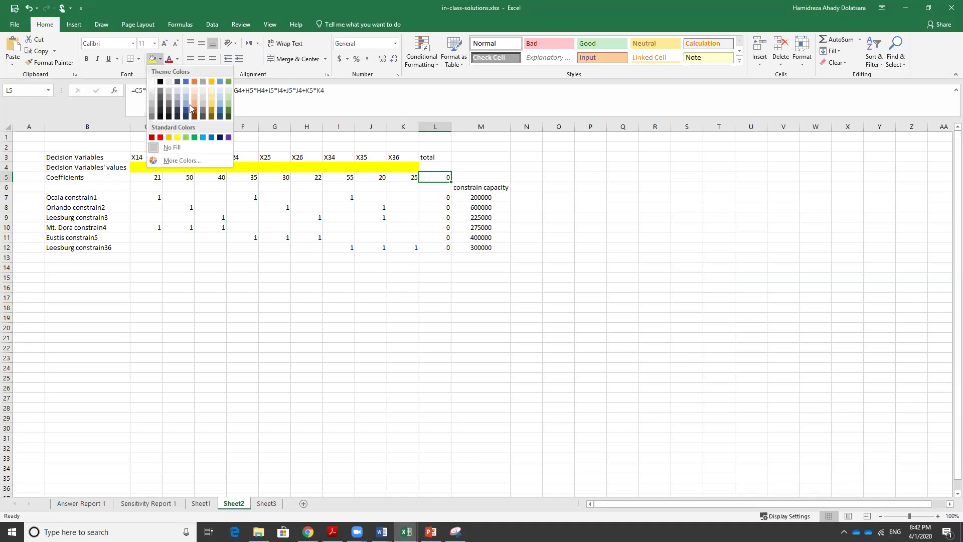
{"action": "left_click", "coordinate": [205, 137]}
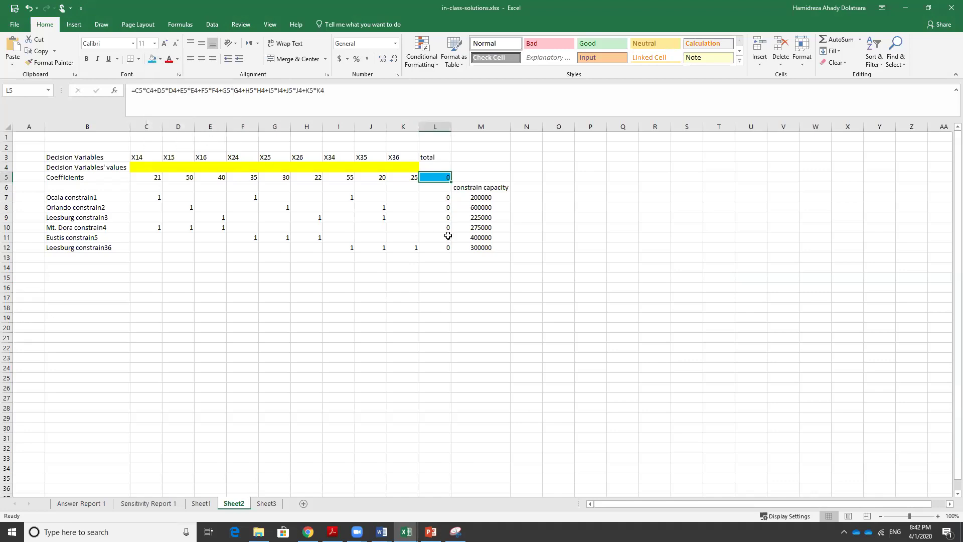
{"action": "left_click", "coordinate": [441, 197]}
{"action": "left_click_drag", "start_coordinate": [451, 202], "coordinate": [441, 248]}
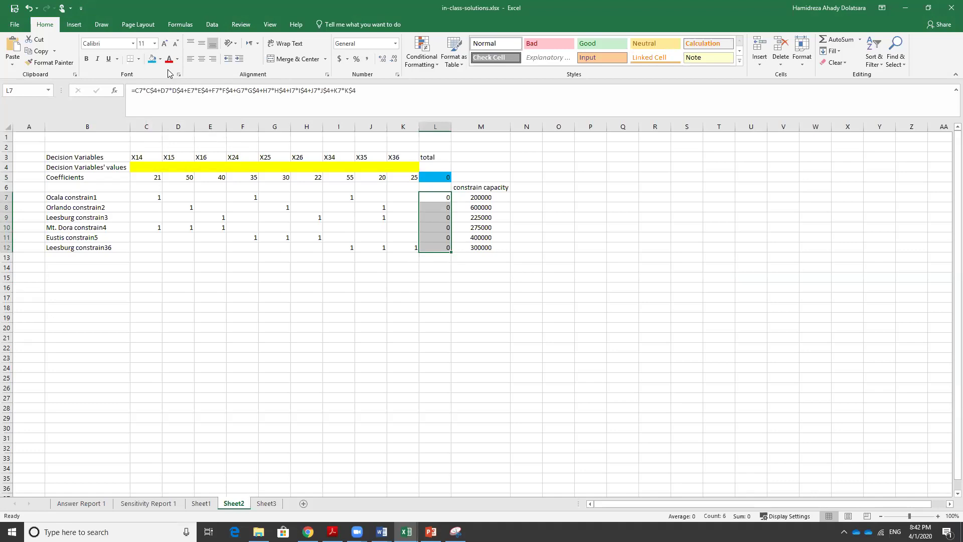
{"action": "left_click", "coordinate": [152, 59]}
{"action": "left_click", "coordinate": [354, 343]}
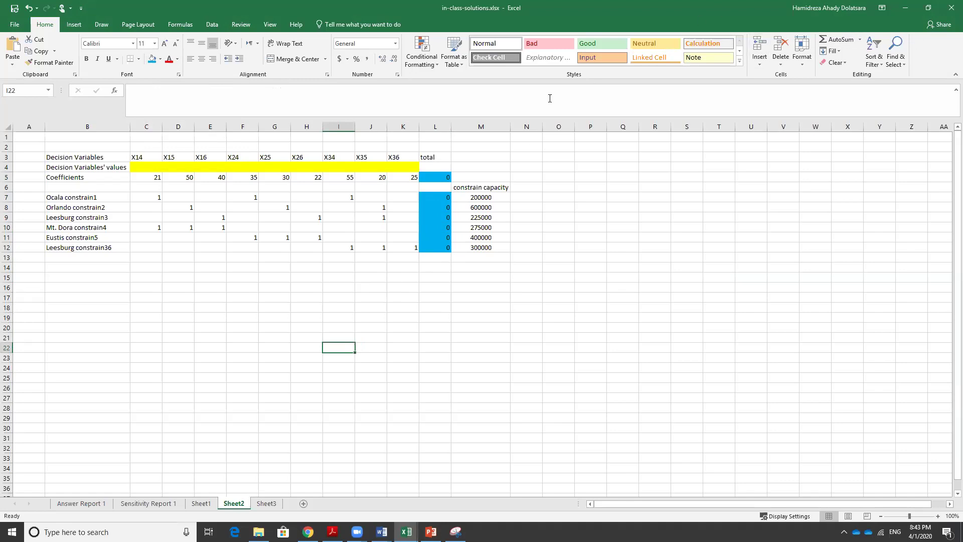
- Run Solver with Simplex LP to minimise L5 by changing C4:K4 under the listed constraints
{"action": "left_click", "coordinate": [204, 26]}
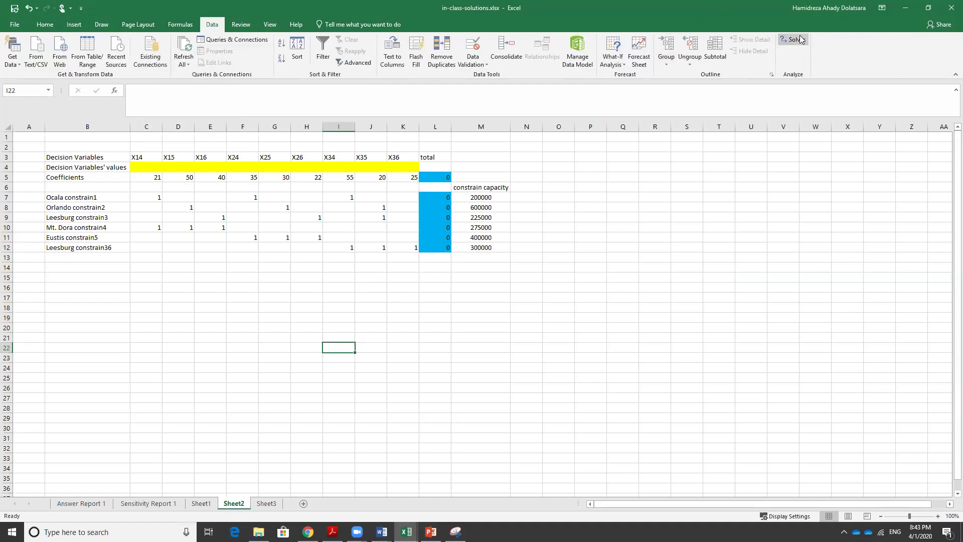
{"action": "left_click", "coordinate": [800, 39]}
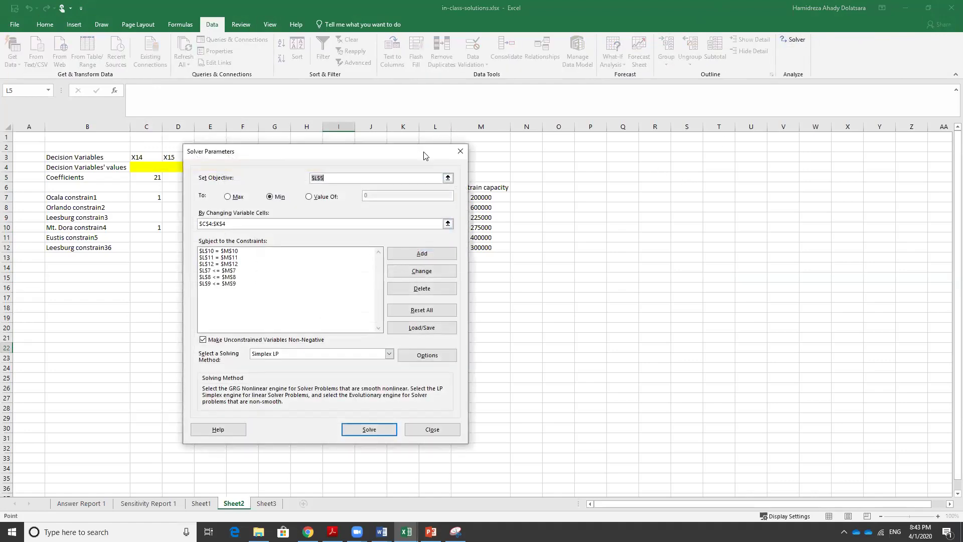
{"action": "left_click_drag", "start_coordinate": [424, 156], "coordinate": [820, 136]}
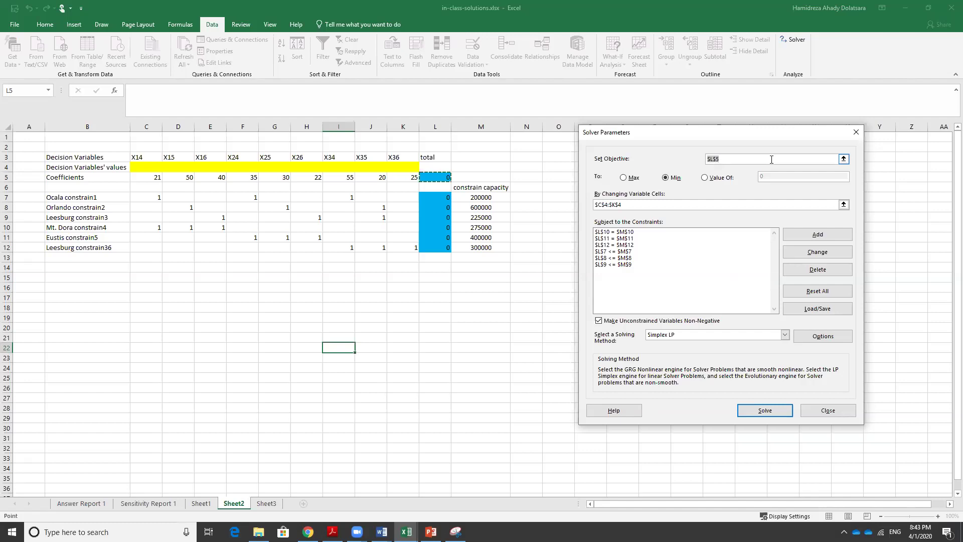
{"action": "left_click", "coordinate": [756, 205]}
{"action": "left_click", "coordinate": [762, 411]}
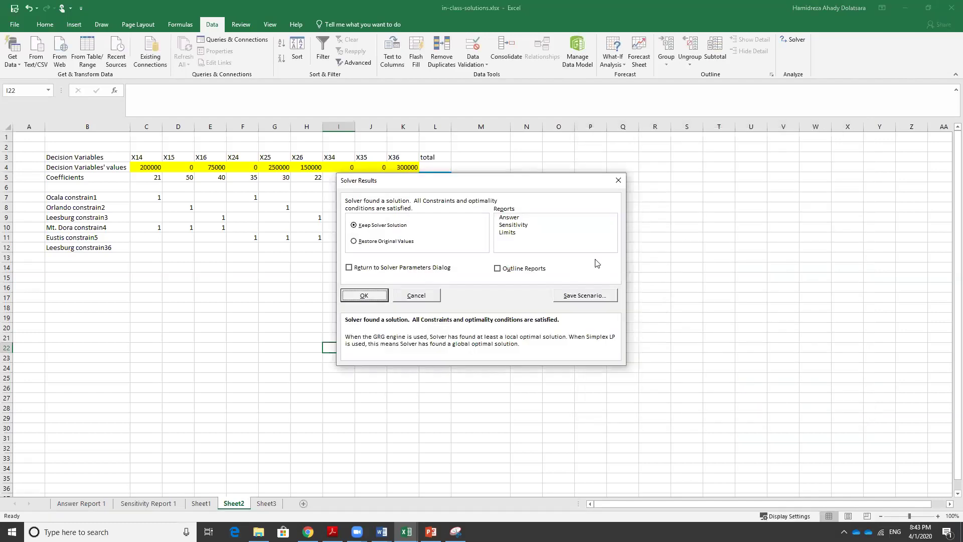
- Keep the Solver solution and generate the Answer and Sensitivity reports
{"action": "left_click", "coordinate": [521, 219]}
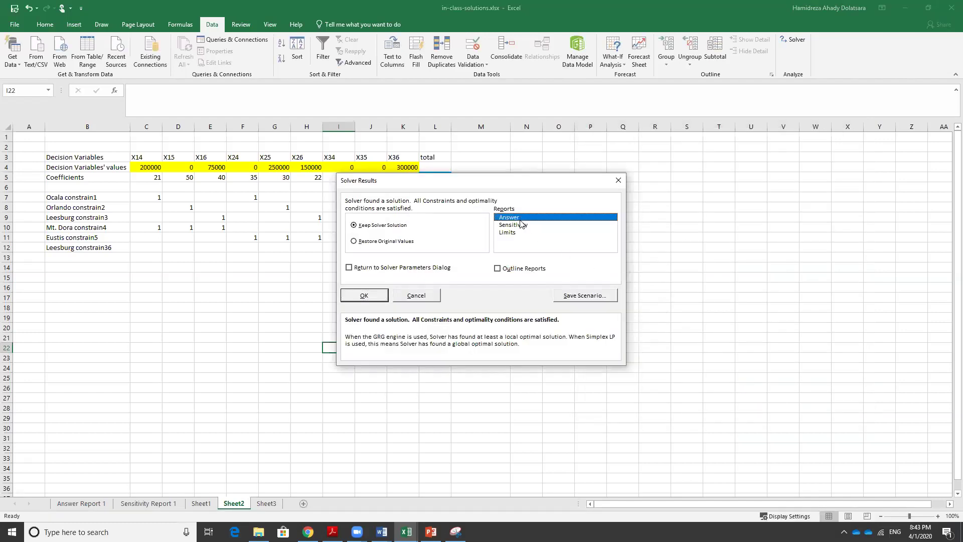
{"action": "left_click", "coordinate": [522, 226]}
{"action": "left_click", "coordinate": [365, 295]}
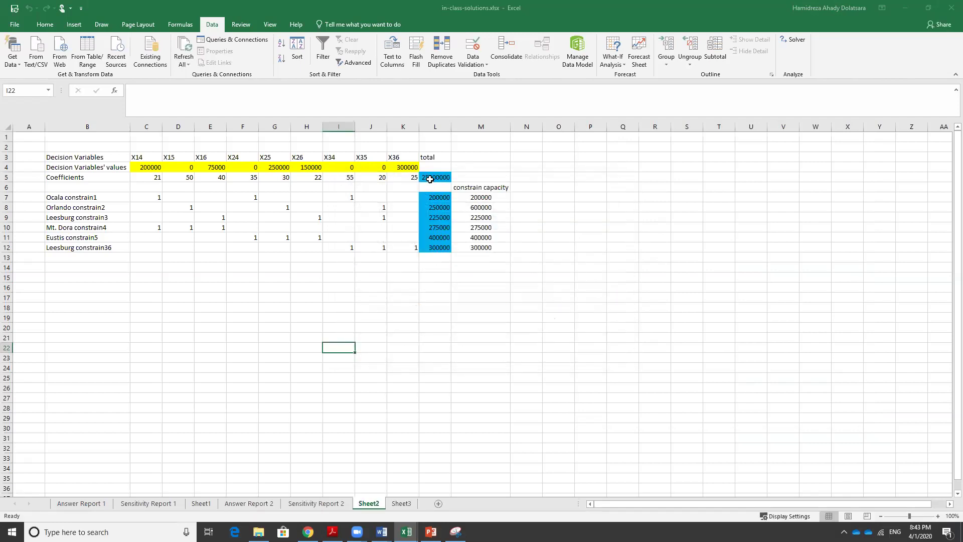
- Widen column L so the objective total in L5 is shown as a full number
{"action": "scroll", "coordinate": [868, 471], "scroll_direction": "up", "scroll_amount": 5}
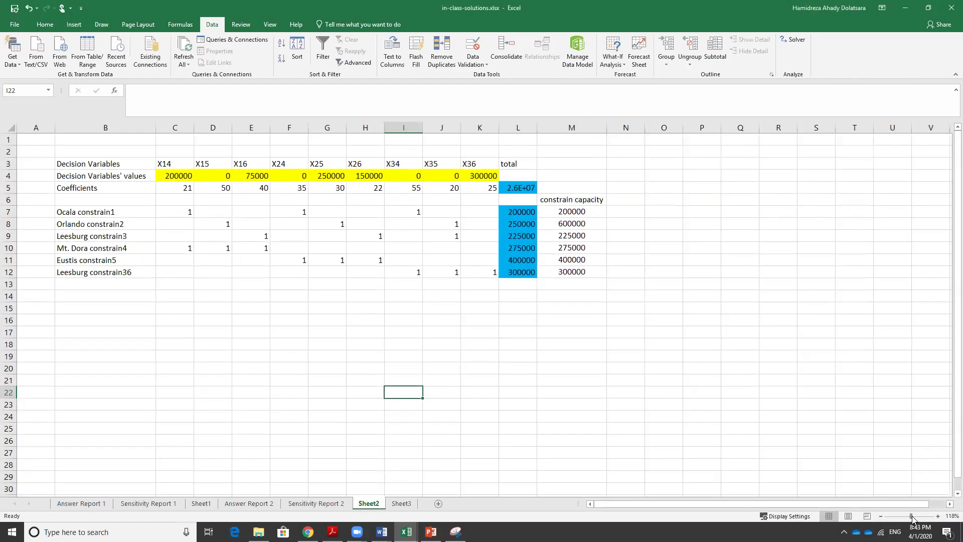
{"action": "left_click", "coordinate": [714, 370]}
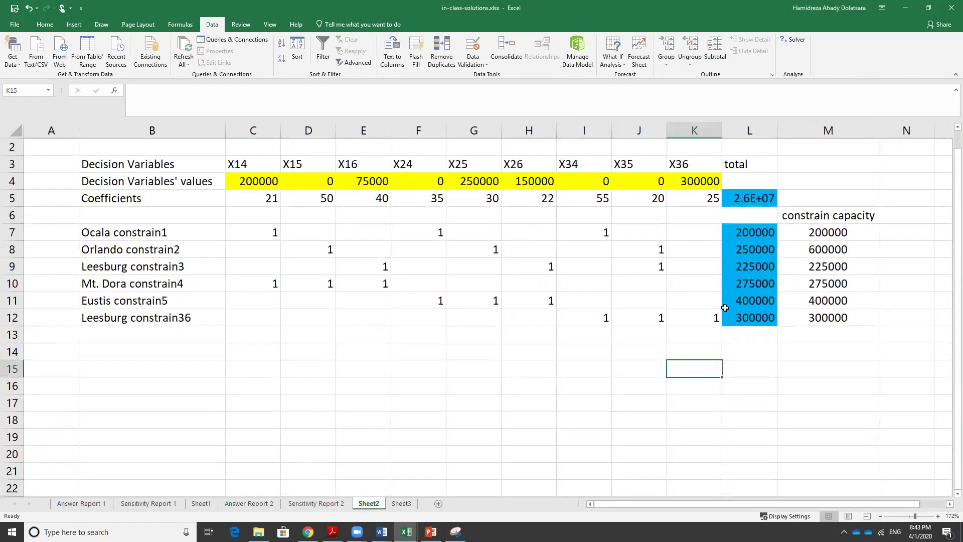
{"action": "left_click_drag", "start_coordinate": [782, 137], "coordinate": [796, 137]}
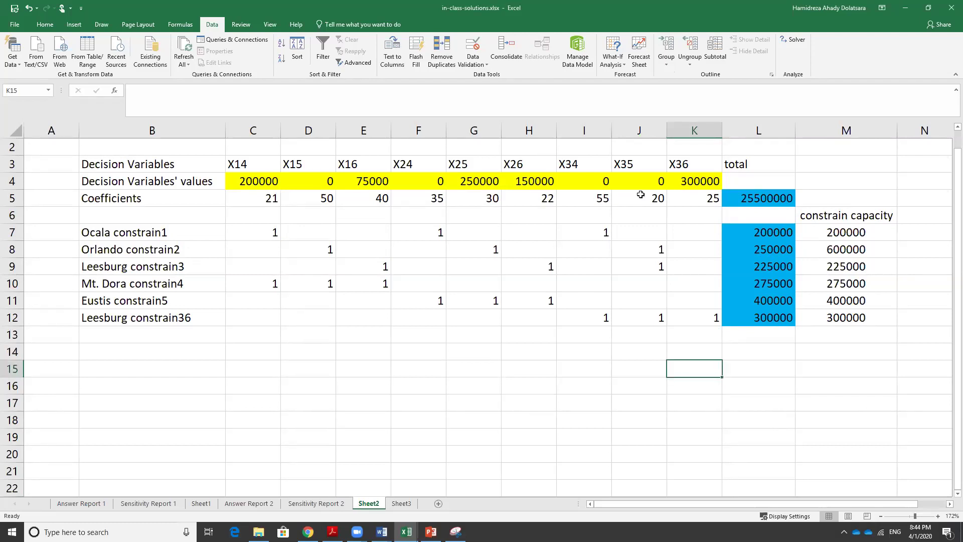
- Compare the X35 coefficients on Sheet2 with the capacity and supply constraints on slide 17 of the PowerPoint deck
{"action": "left_click", "coordinate": [632, 136]}
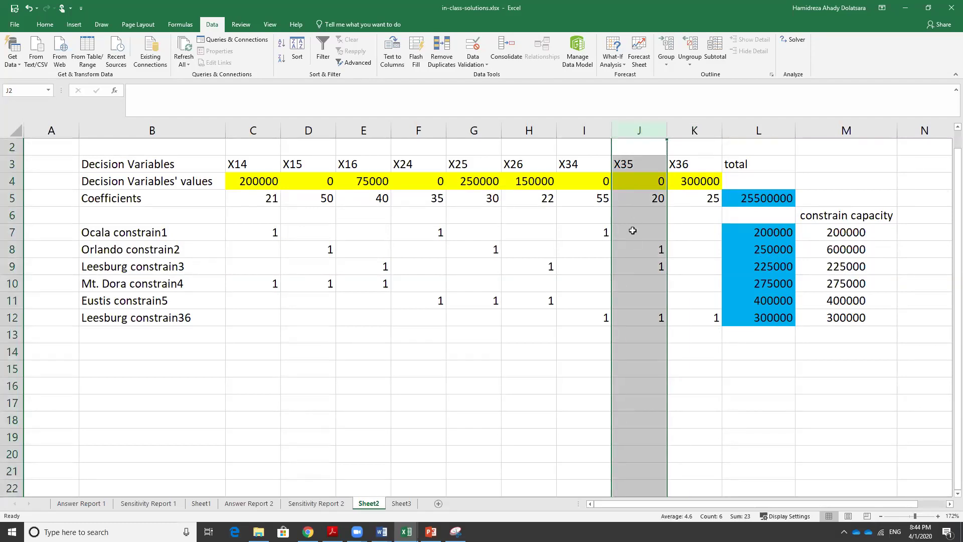
{"action": "left_click", "coordinate": [636, 267]}
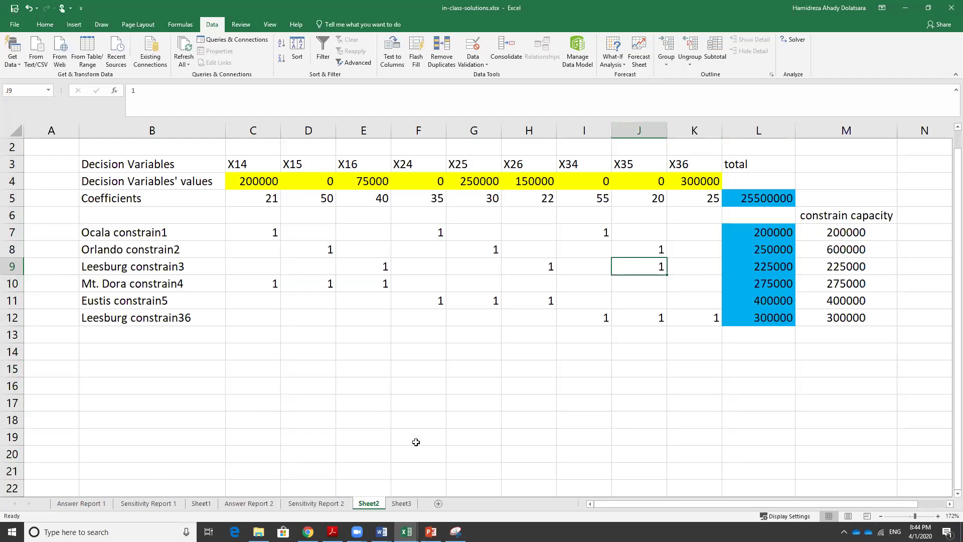
{"action": "left_click", "coordinate": [431, 531]}
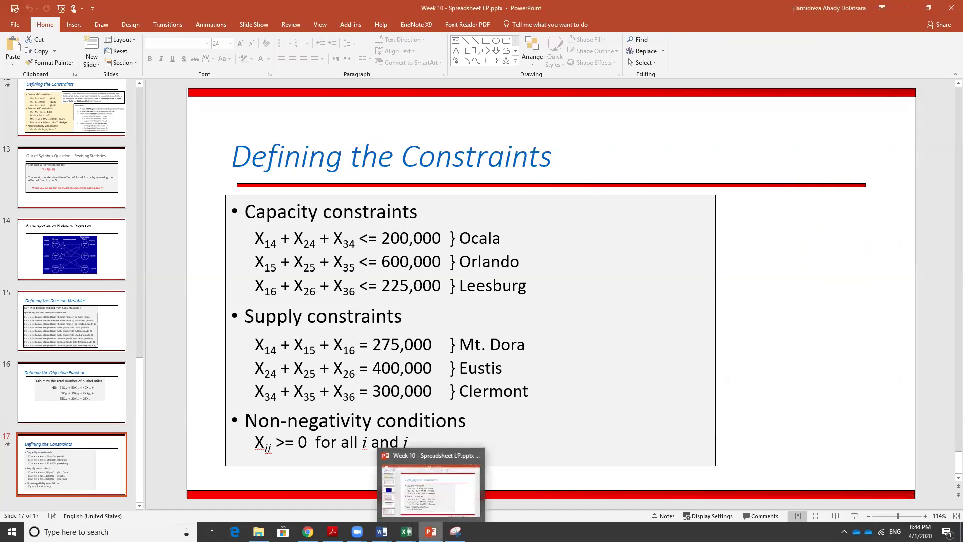
{"action": "left_click", "coordinate": [431, 531]}
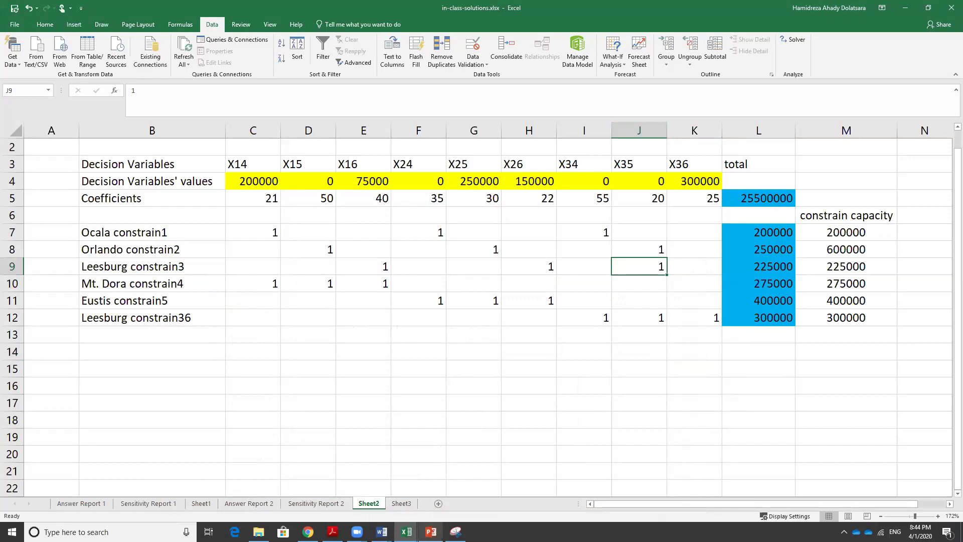
{"action": "left_click", "coordinate": [430, 531]}
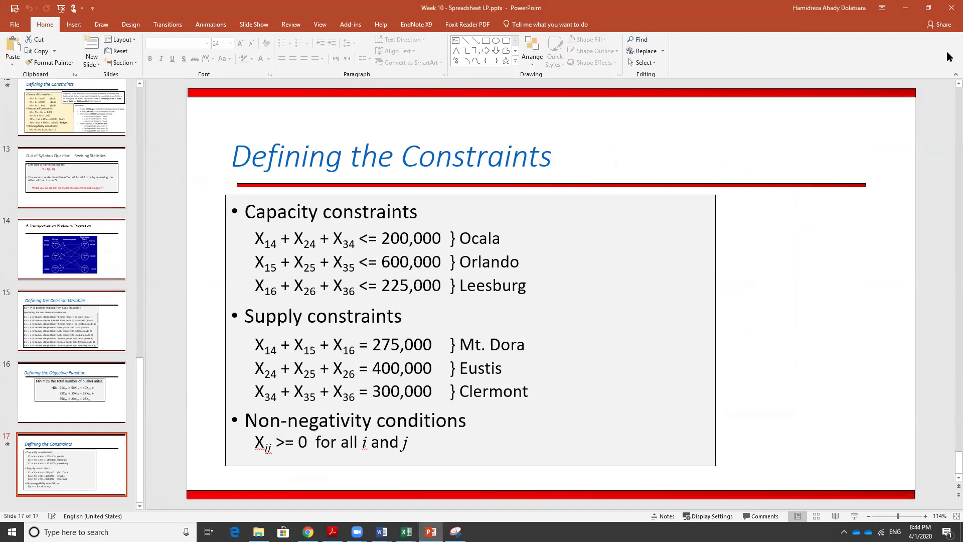
{"action": "left_click", "coordinate": [906, 11]}
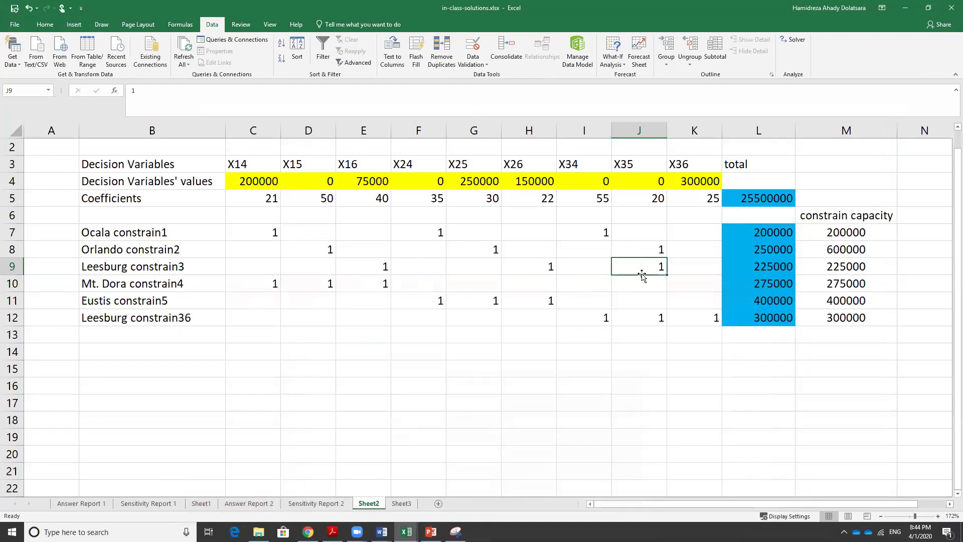
- Move the Leesburg constraint 3 coefficient from J9 to K9 and refill the total formula from L8 into L9
{"action": "left_click_drag", "start_coordinate": [642, 275], "coordinate": [697, 275]}
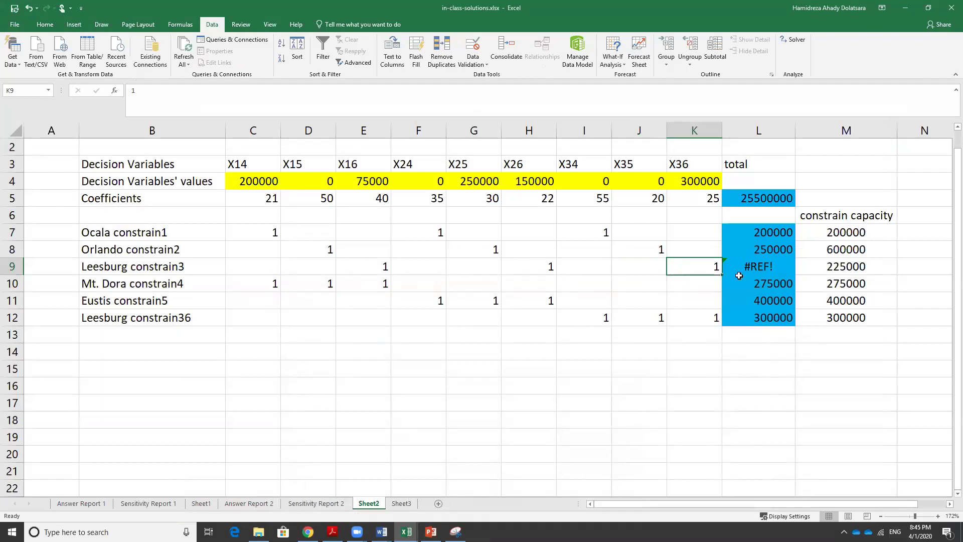
{"action": "left_click", "coordinate": [749, 251]}
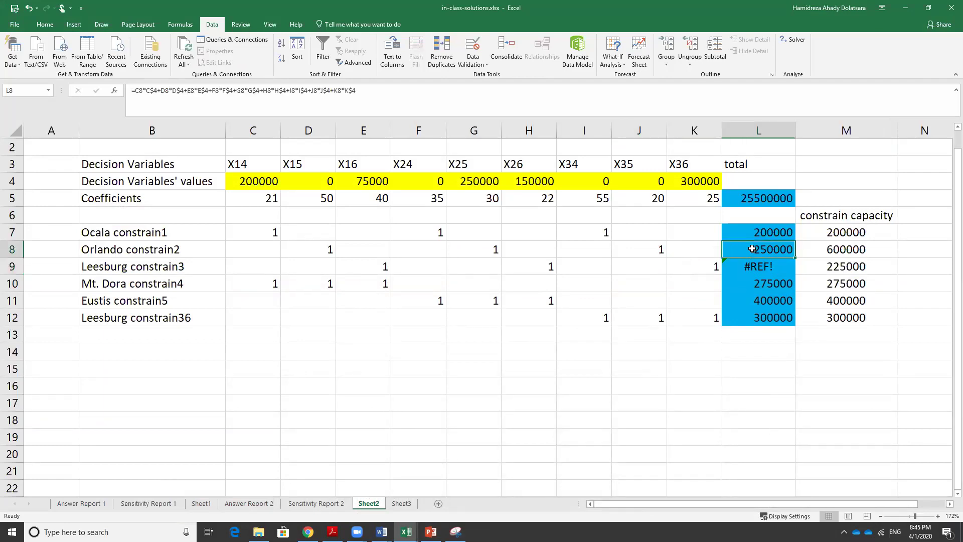
{"action": "left_click_drag", "start_coordinate": [799, 255], "coordinate": [799, 271]}
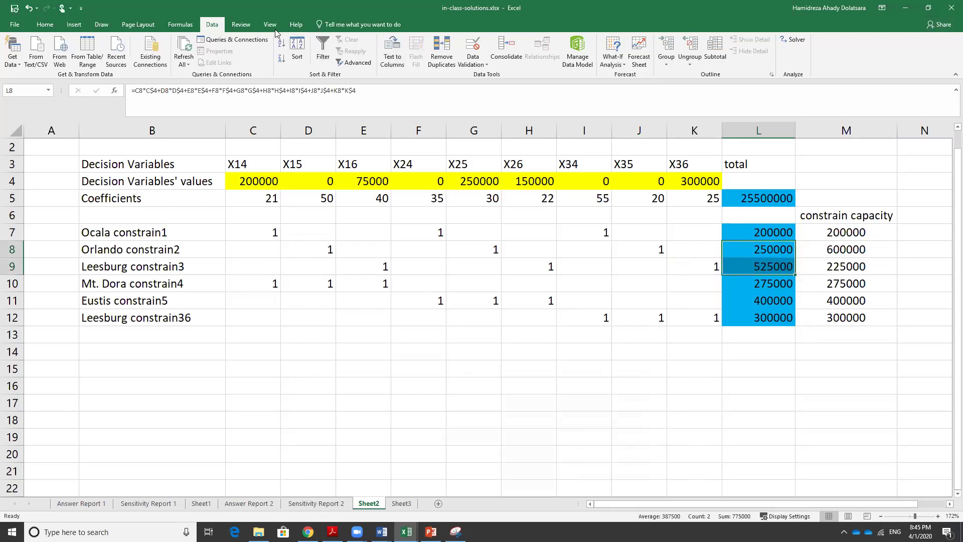
{"action": "left_click", "coordinate": [570, 339]}
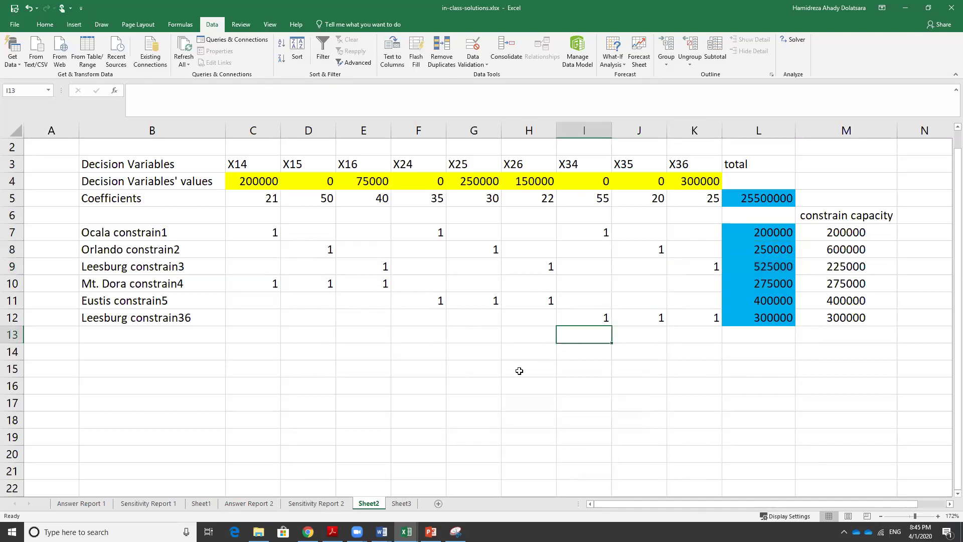
- Undo the L9 formula refill, the J9 coefficient move and the column L widening
{"action": "key", "text": "ctrl+z"}
{"action": "key", "text": "ctrl+z"}
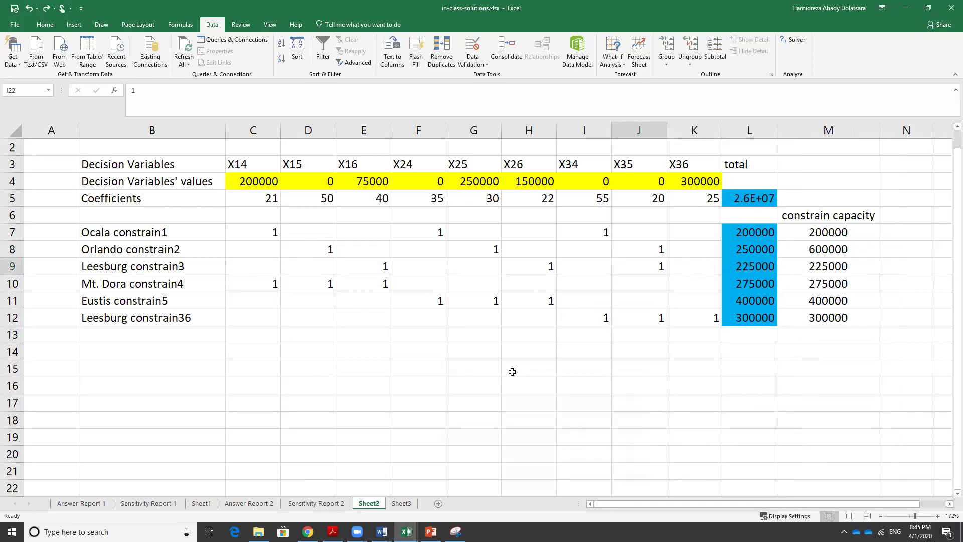
{"action": "scroll", "coordinate": [512, 372], "scroll_direction": "down", "scroll_amount": 3, "text": "ctrl"}
{"action": "scroll", "coordinate": [512, 371], "scroll_direction": "down", "scroll_amount": 5, "text": "ctrl"}
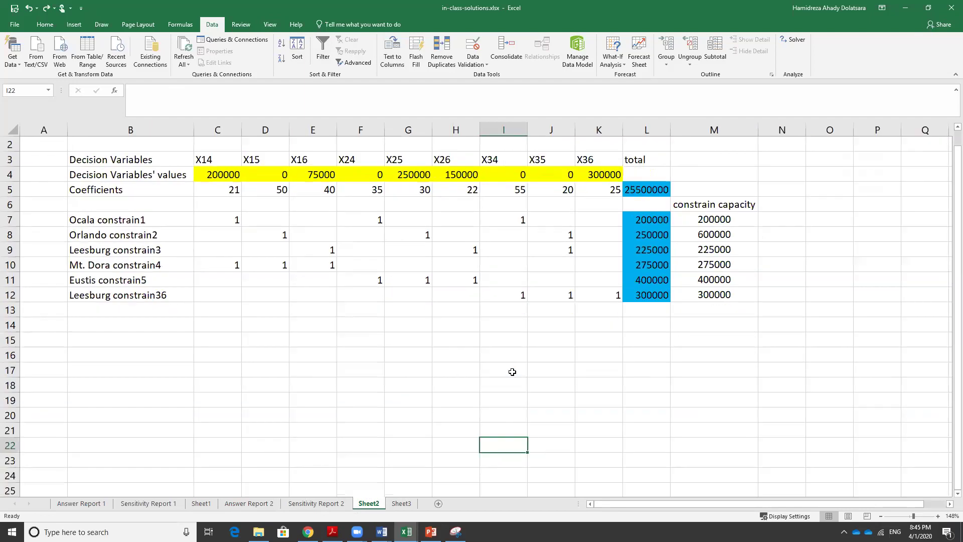
{"action": "scroll", "coordinate": [509, 372], "scroll_direction": "down", "scroll_amount": 2, "text": "ctrl"}
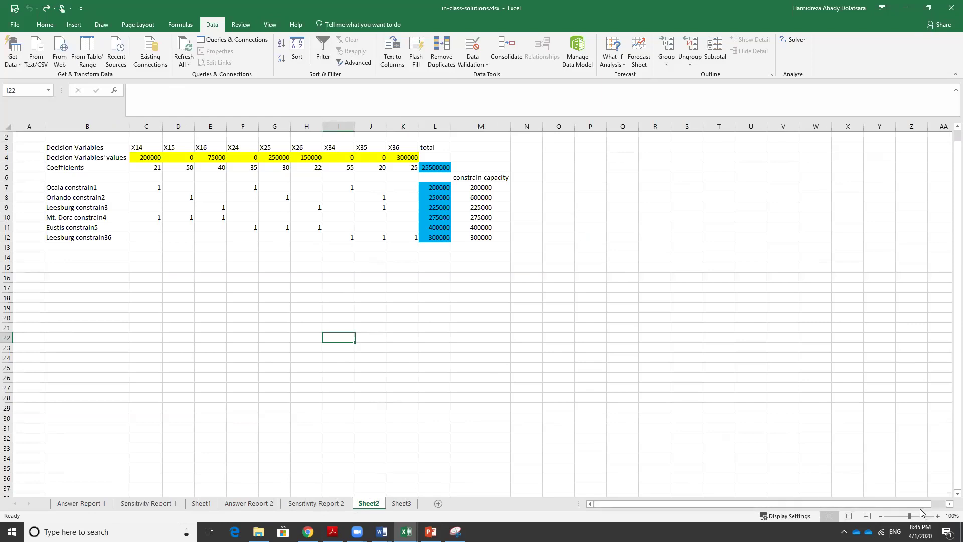
{"action": "scroll", "coordinate": [912, 518], "scroll_direction": "up", "scroll_amount": 6, "text": "ctrl"}
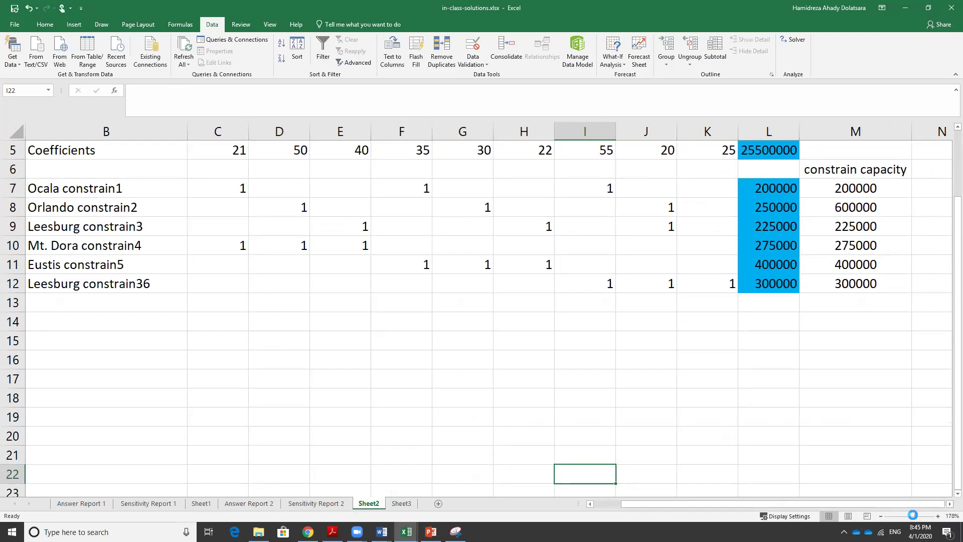
{"action": "scroll", "coordinate": [912, 519], "scroll_direction": "down", "scroll_amount": 6, "text": "ctrl"}
- Clear the decision variable values in C4:K4 on Sheet2
{"action": "left_click_drag", "start_coordinate": [403, 167], "coordinate": [139, 166]}
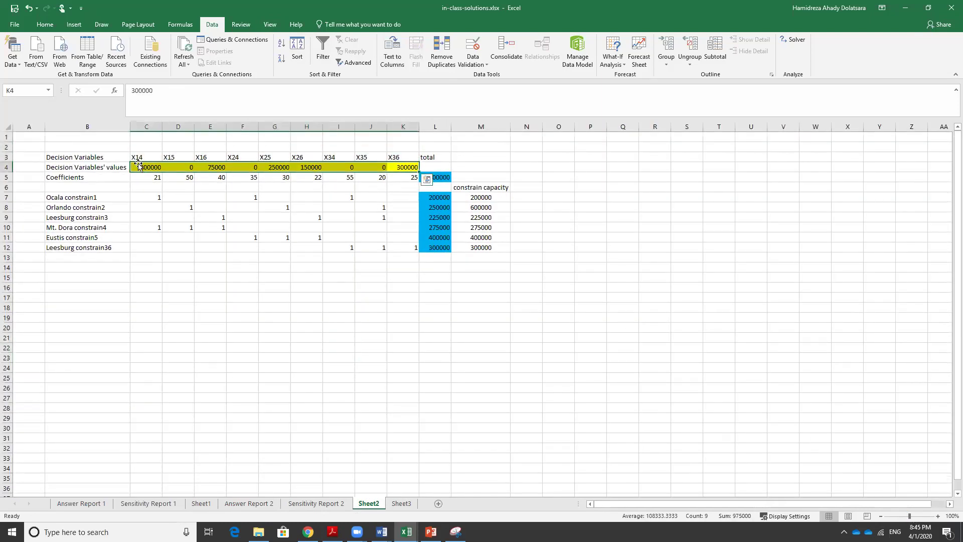
{"action": "key", "text": "Delete"}
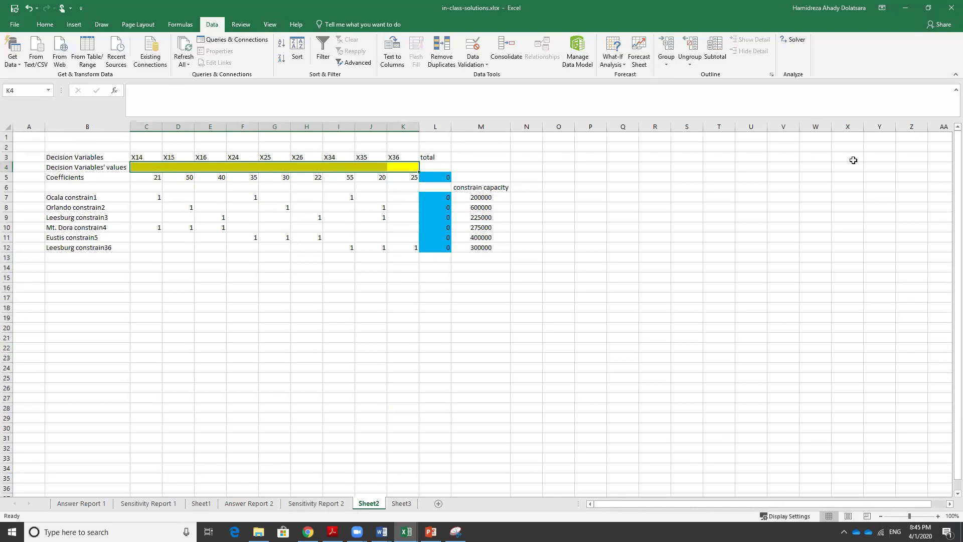
{"action": "left_click", "coordinate": [846, 246]}
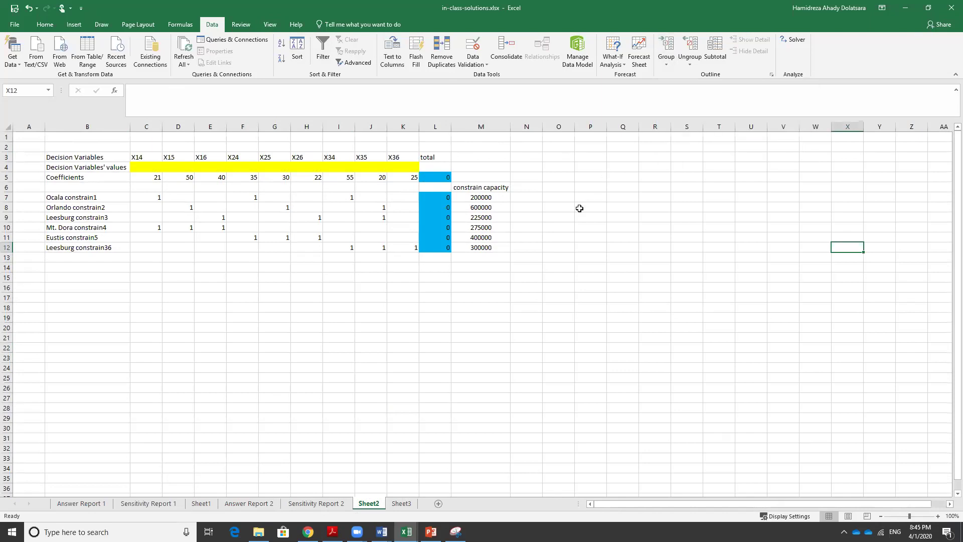
{"action": "left_click", "coordinate": [792, 41]}
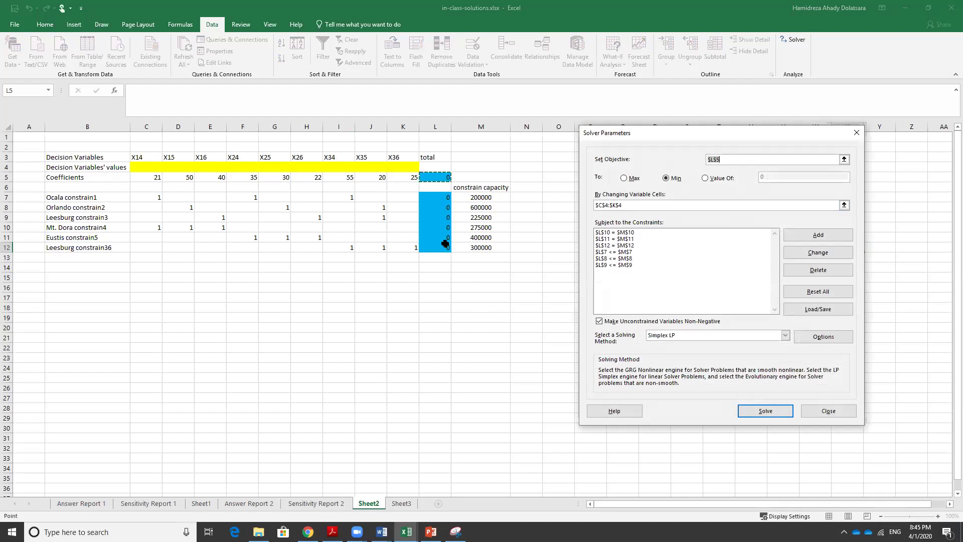
{"action": "left_click", "coordinate": [380, 217]}
{"action": "left_click", "coordinate": [397, 219]}
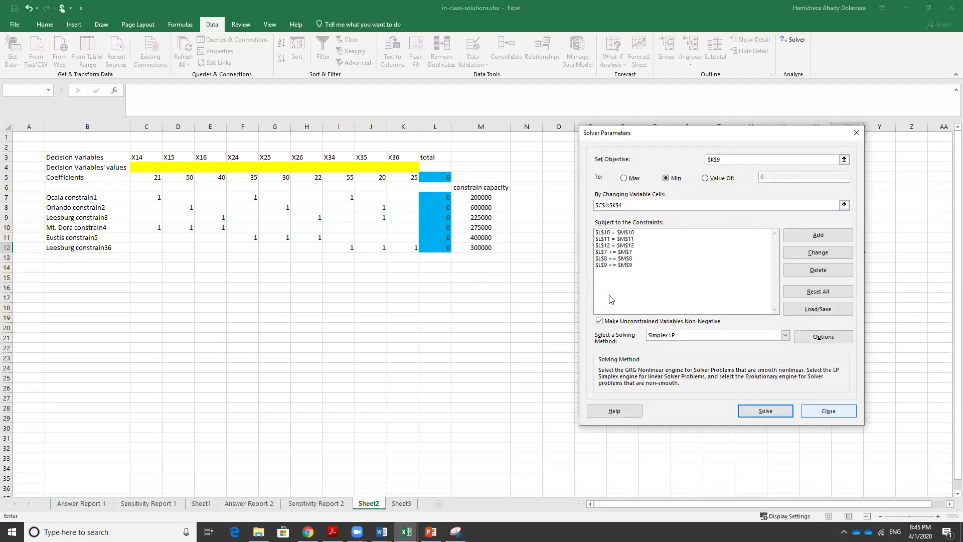
{"action": "left_click", "coordinate": [828, 411]}
- Move the Leesburg constraint 3 coefficient from J9 to K9 and refill the total formula from L8 down through L10
{"action": "left_click", "coordinate": [378, 218]}
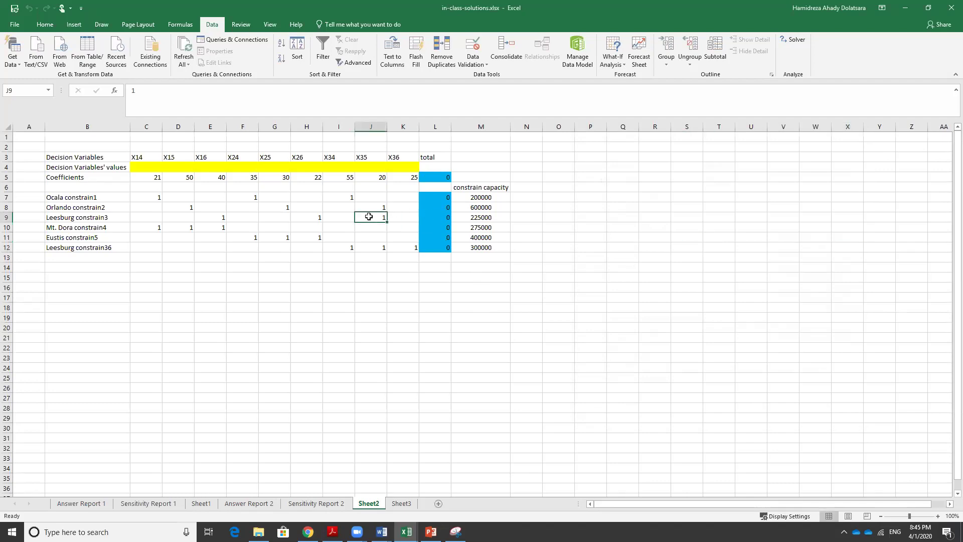
{"action": "left_click_drag", "start_coordinate": [375, 220], "coordinate": [450, 233]}
{"action": "left_click", "coordinate": [443, 206]}
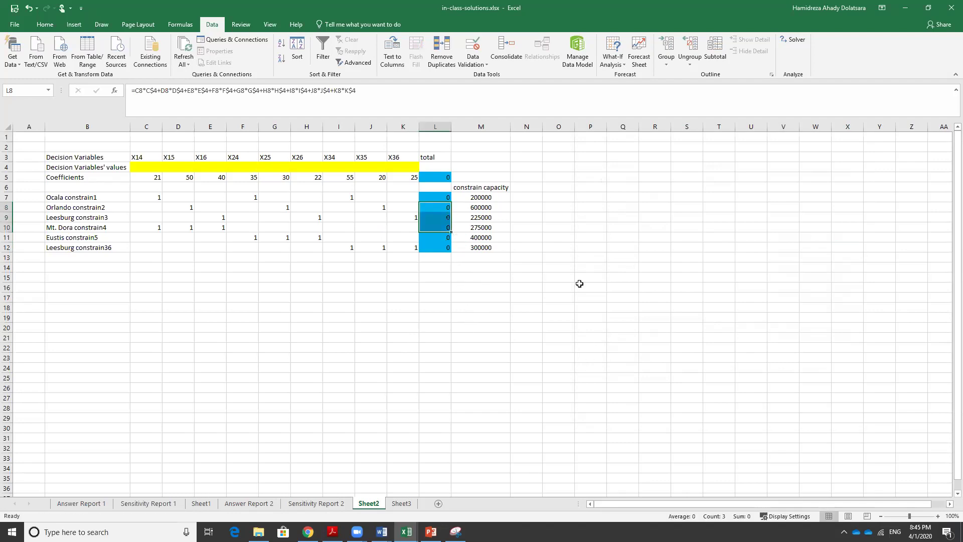
- Set the Solver objective to cell L5 and solve the Sheet2 transportation model
{"action": "left_click", "coordinate": [798, 43]}
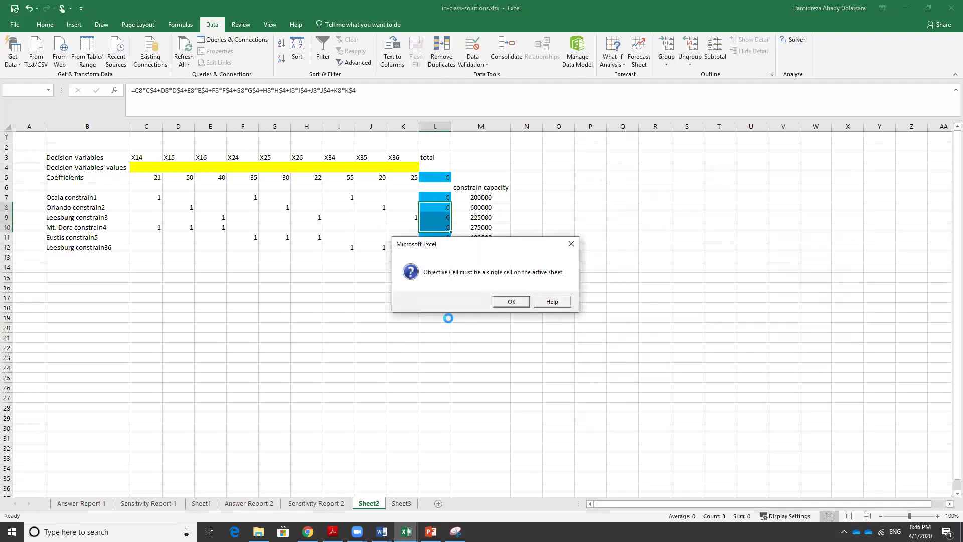
{"action": "left_click", "coordinate": [516, 305]}
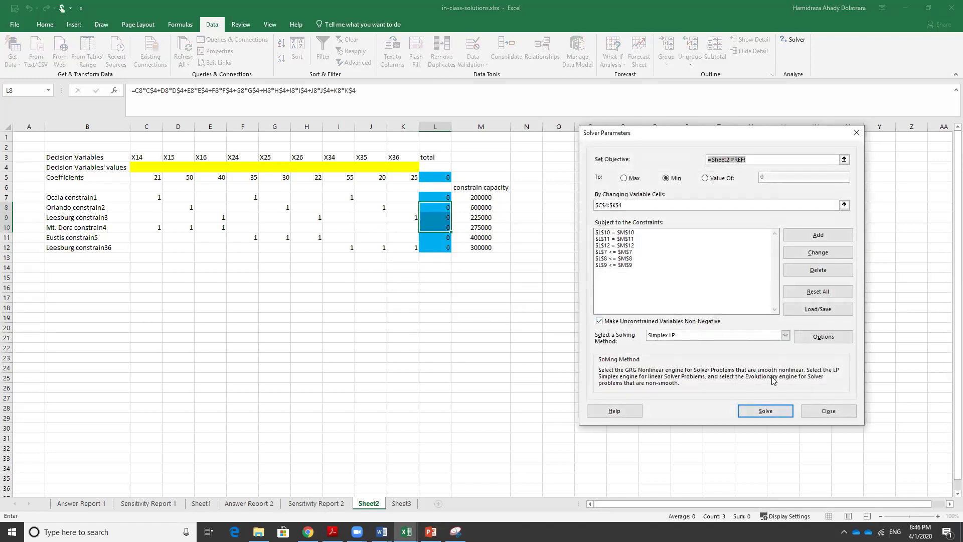
{"action": "left_click", "coordinate": [769, 158]}
{"action": "left_click_drag", "start_coordinate": [769, 157], "coordinate": [670, 159]}
{"action": "key", "text": "BackSpace"}
{"action": "left_click", "coordinate": [440, 177]}
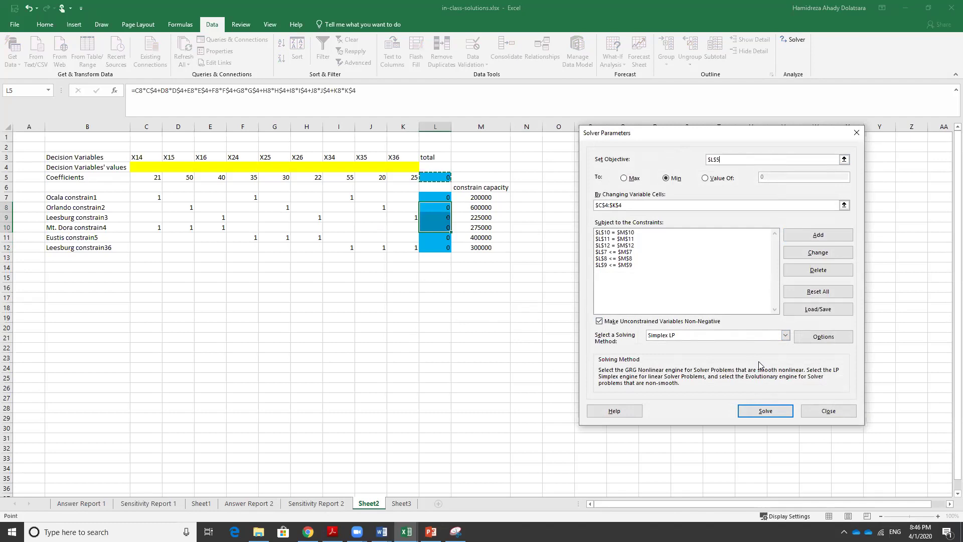
{"action": "left_click_drag", "start_coordinate": [671, 207], "coordinate": [590, 206]}
{"action": "left_click", "coordinate": [747, 412]}
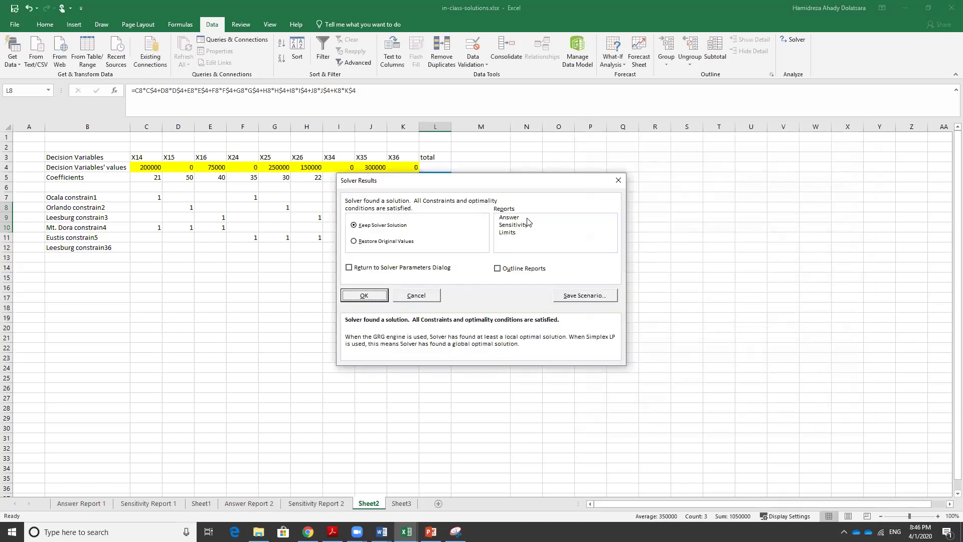
- Keep the Solver solution and generate the Answer and Sensitivity reports
{"action": "left_click", "coordinate": [523, 219]}
{"action": "left_click", "coordinate": [527, 225]}
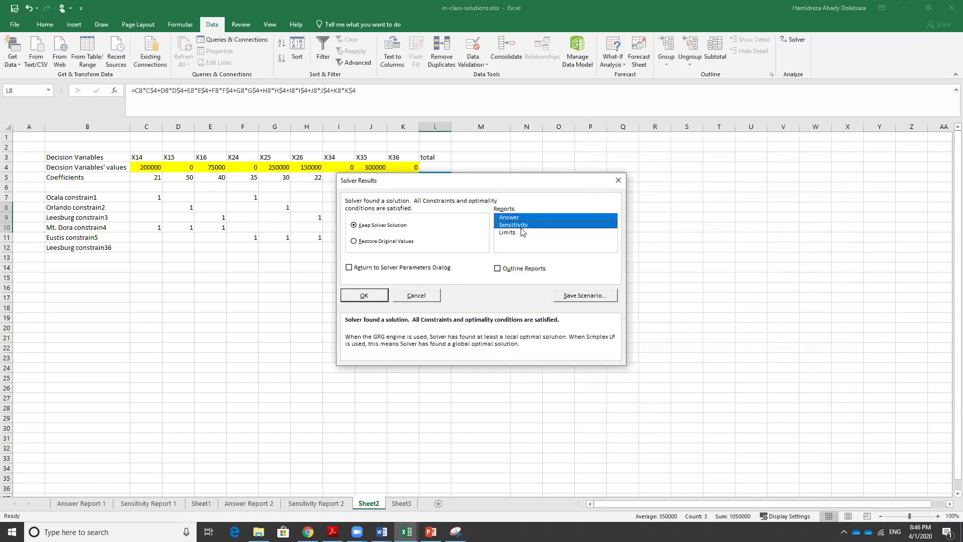
{"action": "left_click", "coordinate": [376, 299]}
{"action": "left_click", "coordinate": [620, 297]}
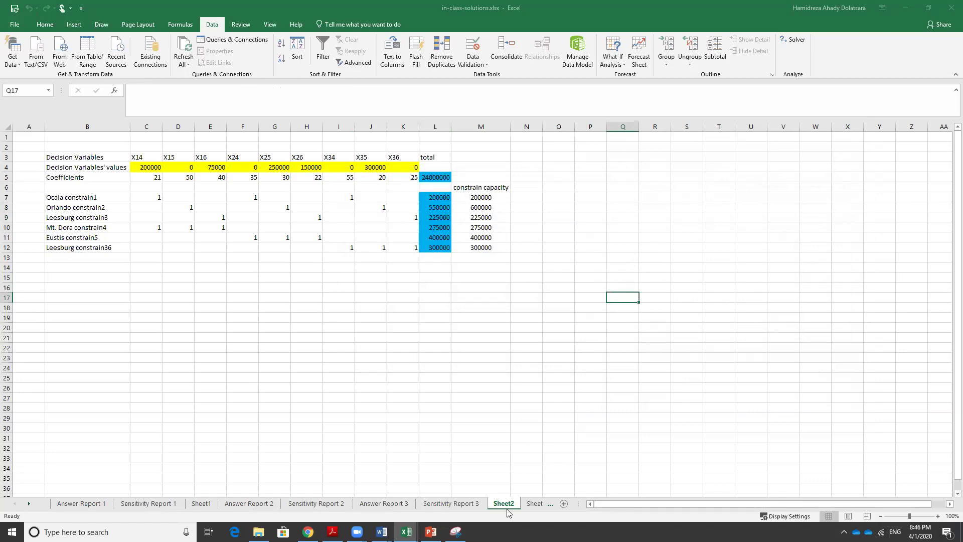
- Examine the X15 and X24 variable rows in Sensitivity Report 3, after reviewing the solved model on Sheet2
{"action": "left_click", "coordinate": [465, 508]}
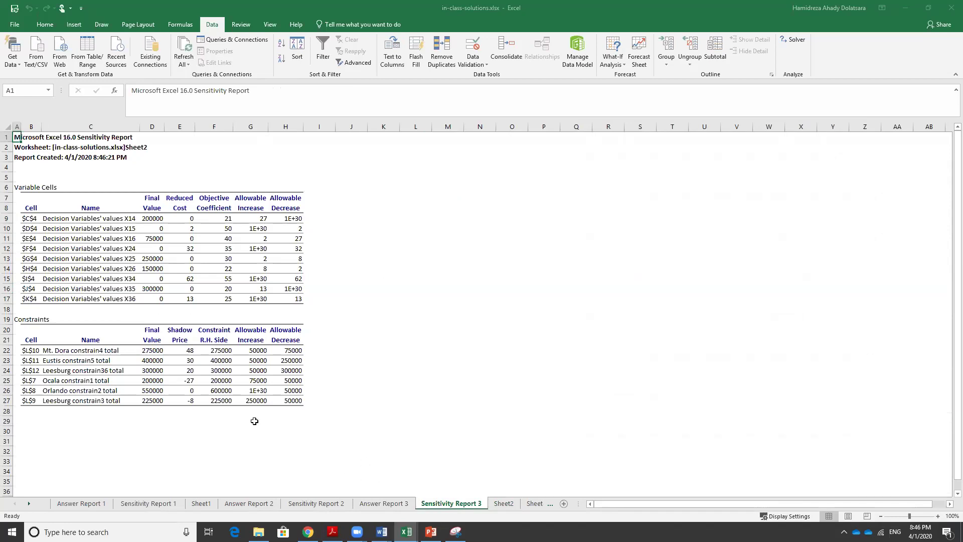
{"action": "left_click", "coordinate": [532, 504]}
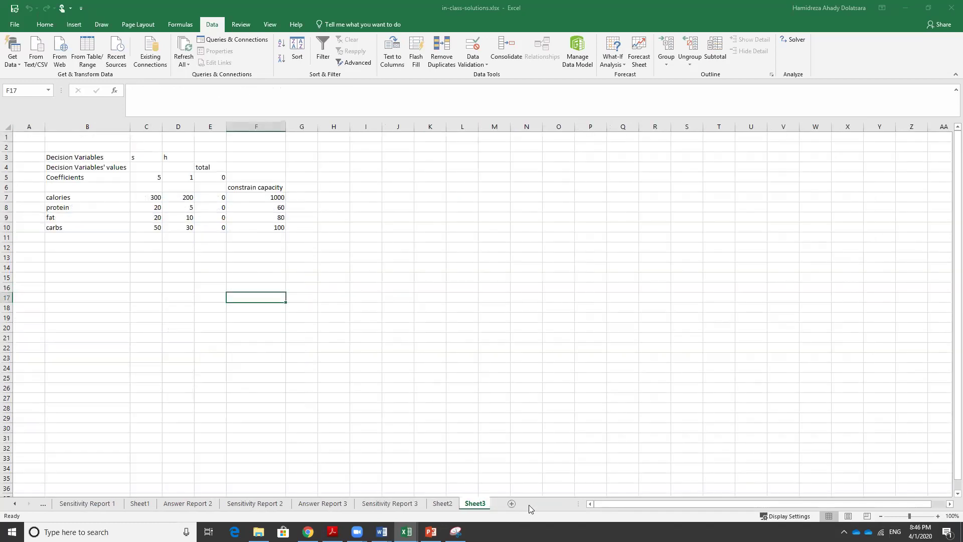
{"action": "left_click", "coordinate": [441, 504]}
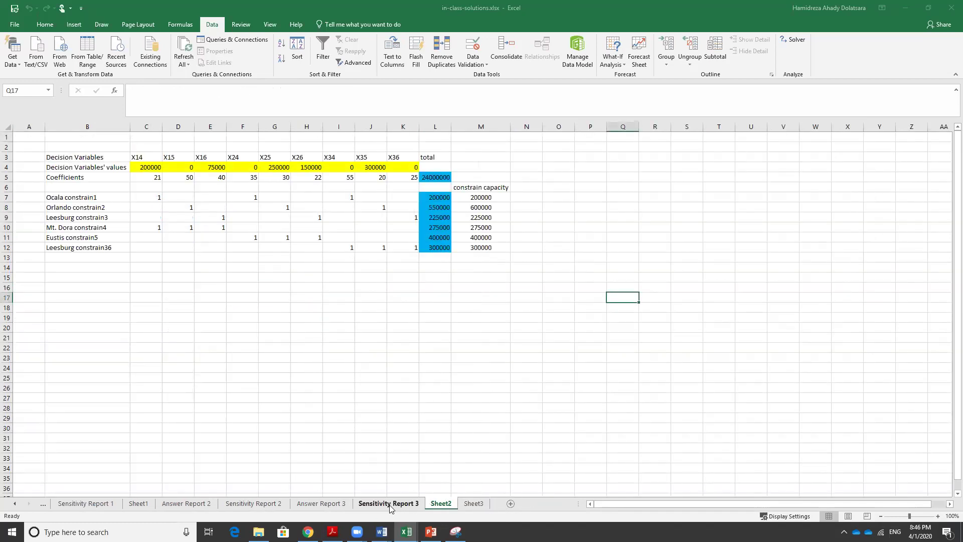
{"action": "left_click", "coordinate": [391, 505]}
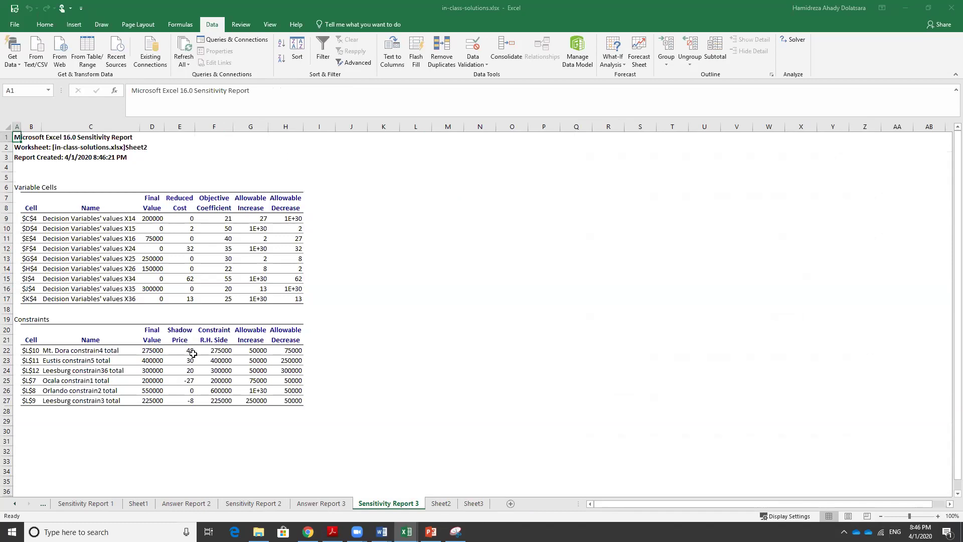
{"action": "left_click_drag", "start_coordinate": [160, 229], "coordinate": [4, 227]}
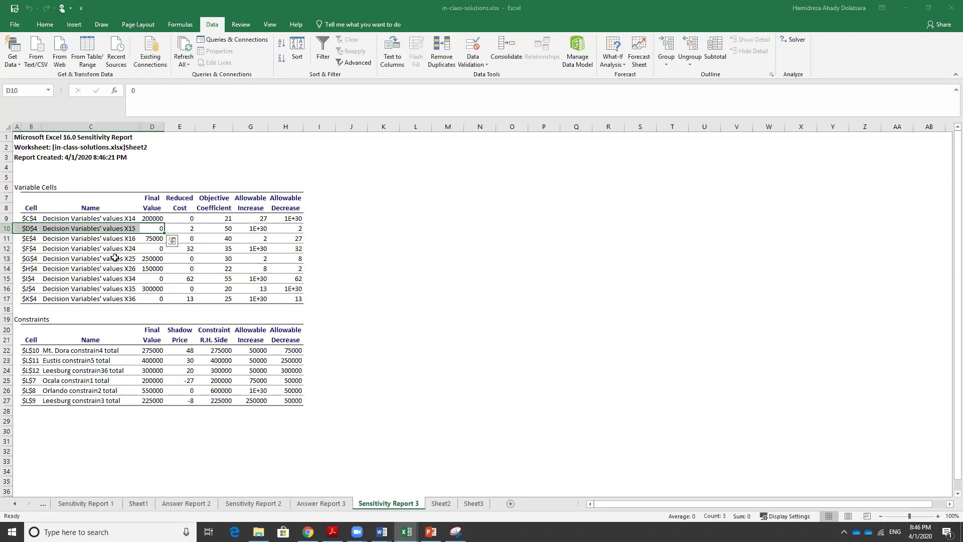
{"action": "left_click_drag", "start_coordinate": [148, 249], "coordinate": [4, 249]}
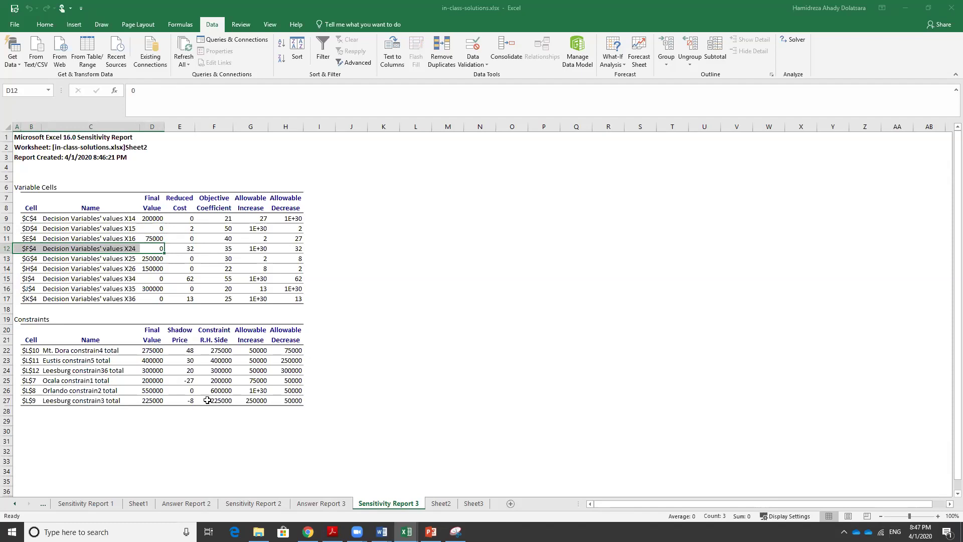
- Examine the constraint right-hand-side values in Sensitivity Report 3, including those for Orlando constraint 2 and Leesburg constraint 3
{"action": "left_click", "coordinate": [225, 350]}
{"action": "left_click_drag", "start_coordinate": [224, 350], "coordinate": [227, 380]}
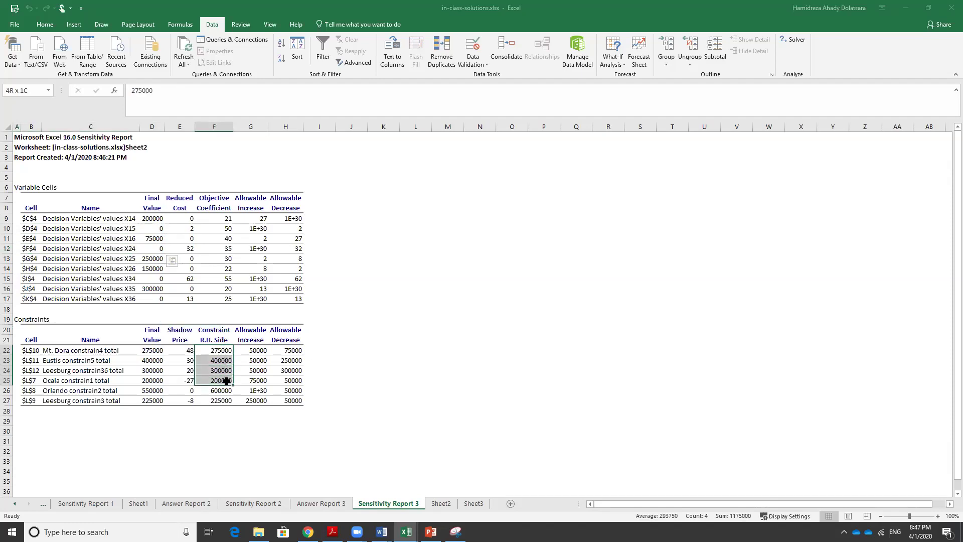
{"action": "left_click", "coordinate": [224, 392]}
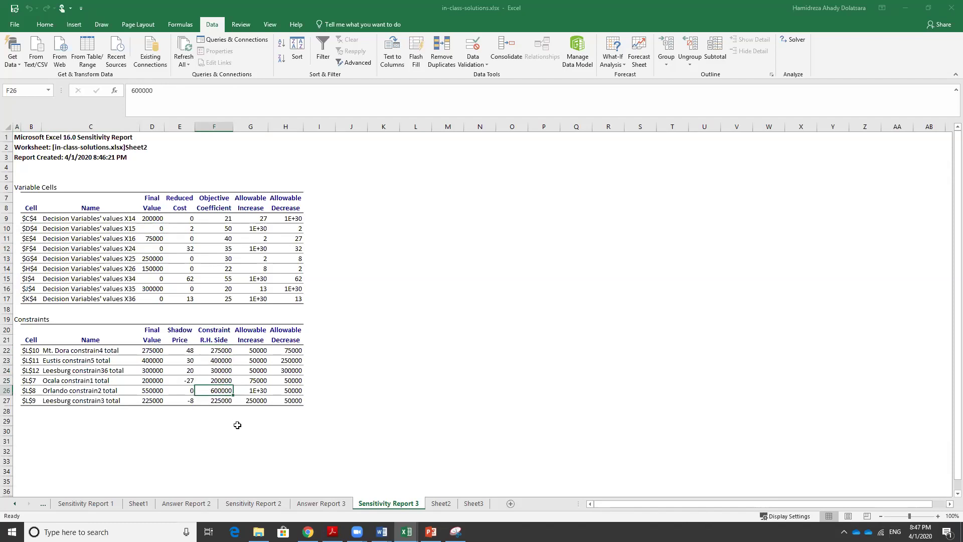
{"action": "left_click", "coordinate": [222, 402]}
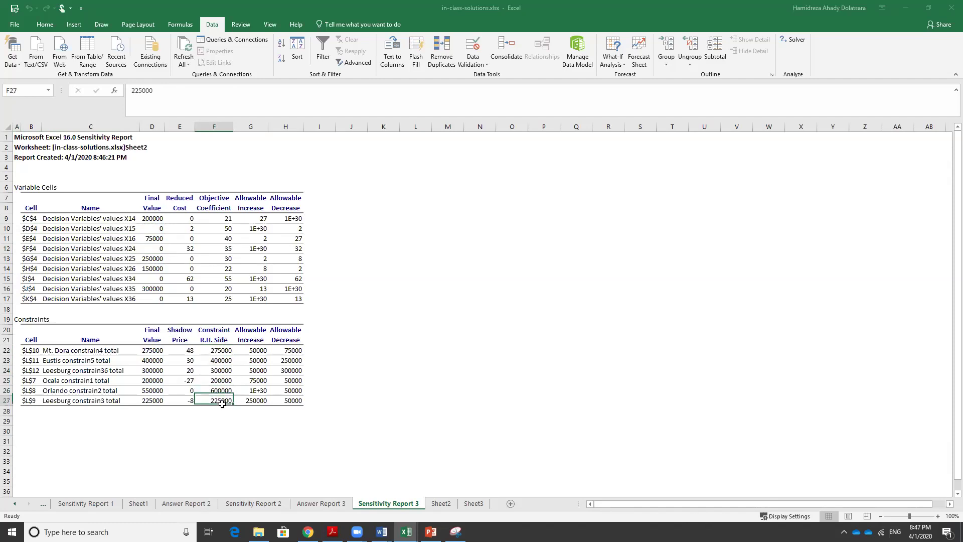